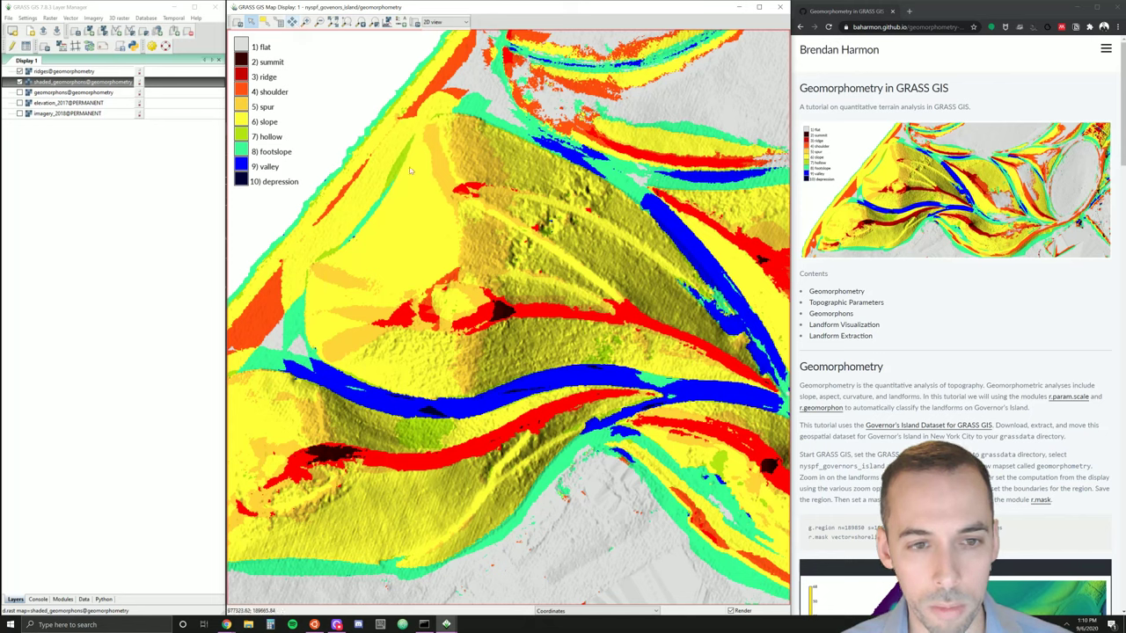
- Compare the shaded geomorphons with the elevation_2017 raster by toggling the imagery, elevation, ridges and geomorphons layers
left_click(292, 21)
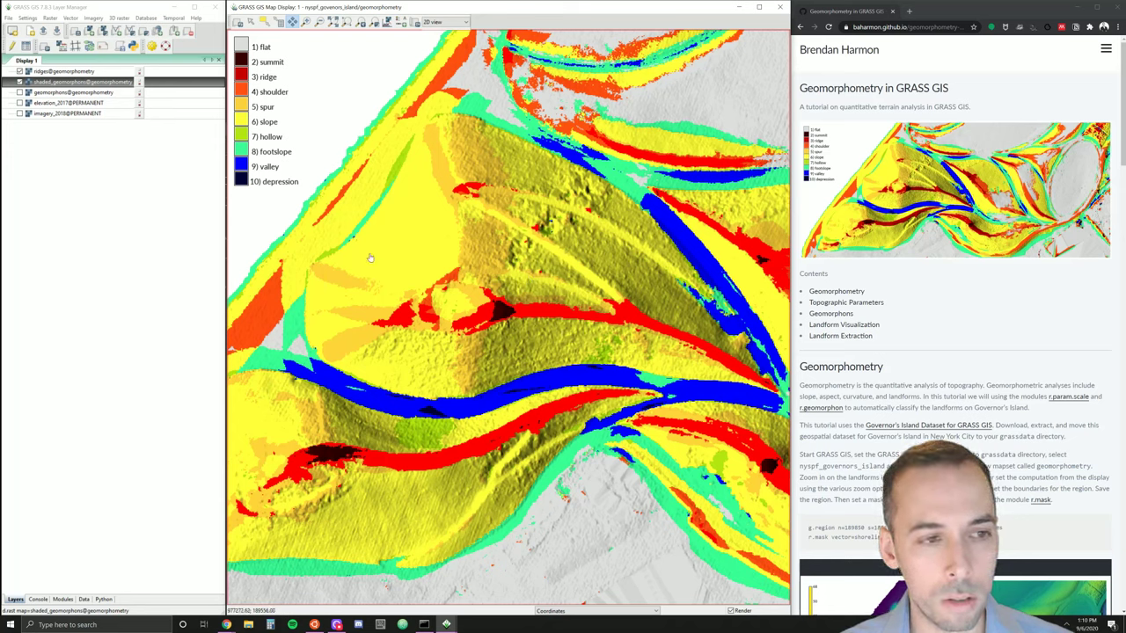
left_click(19, 114)
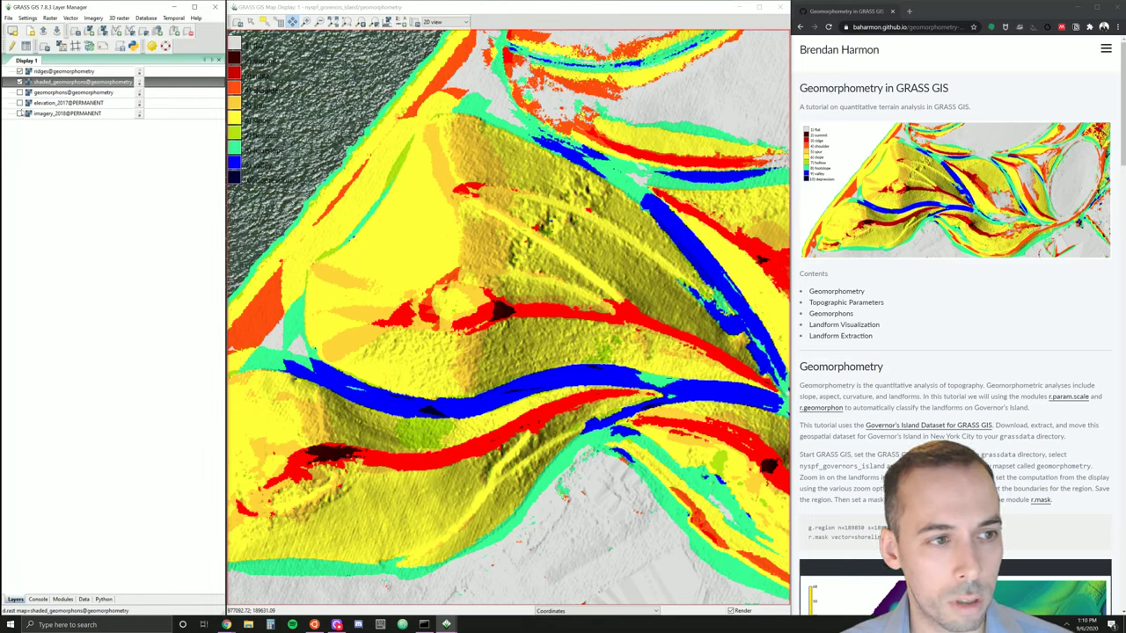
left_click(20, 114)
left_click(19, 81)
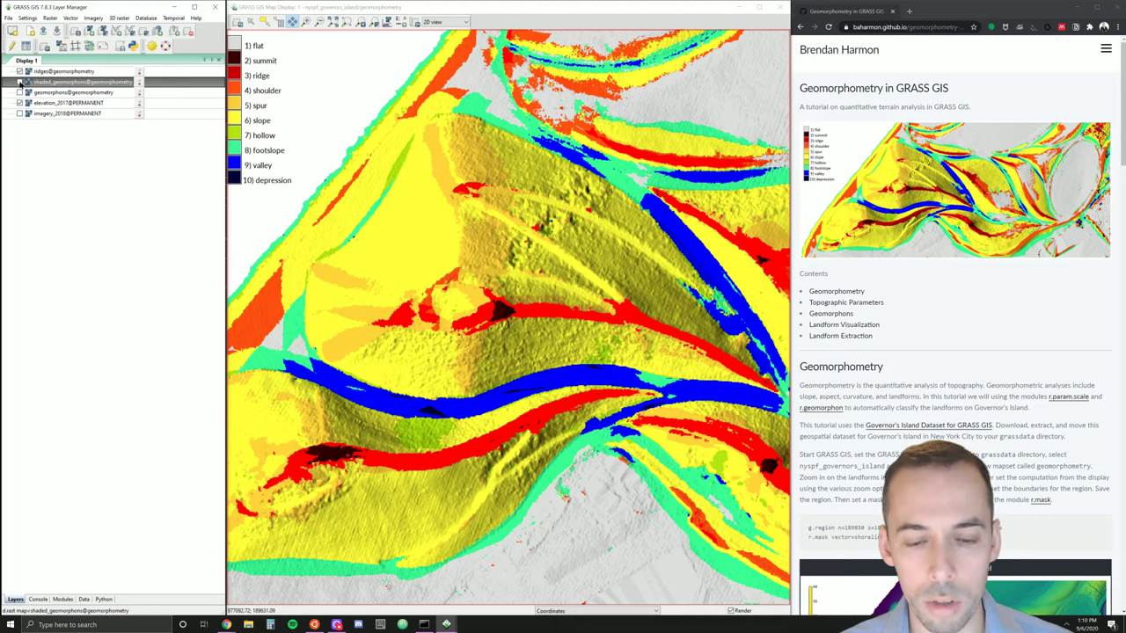
left_click(19, 71)
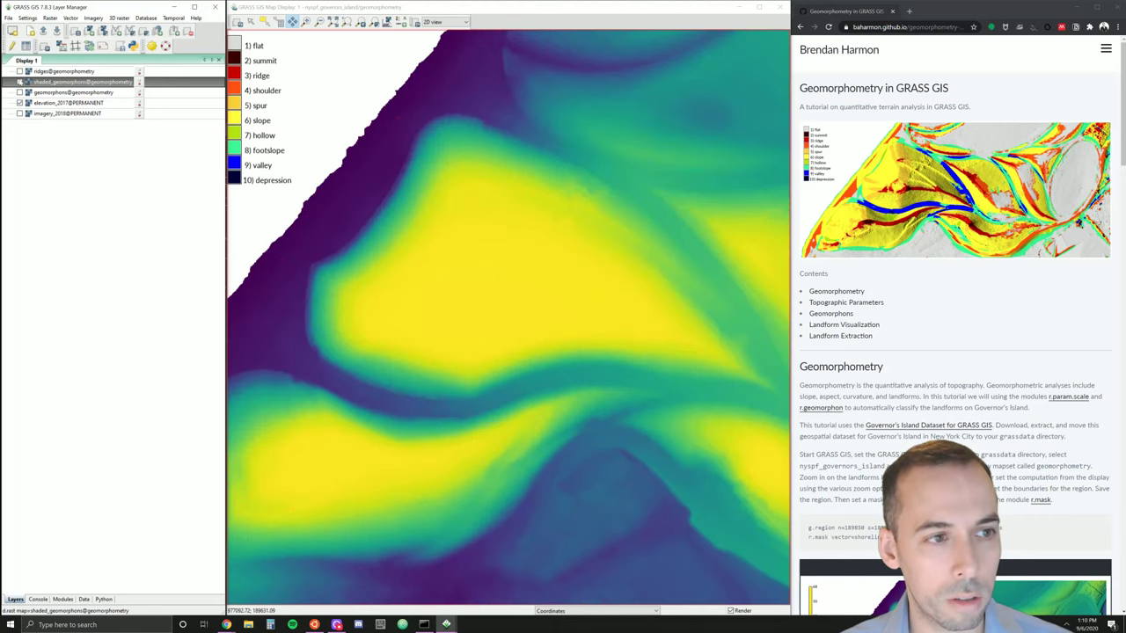
left_click(19, 82)
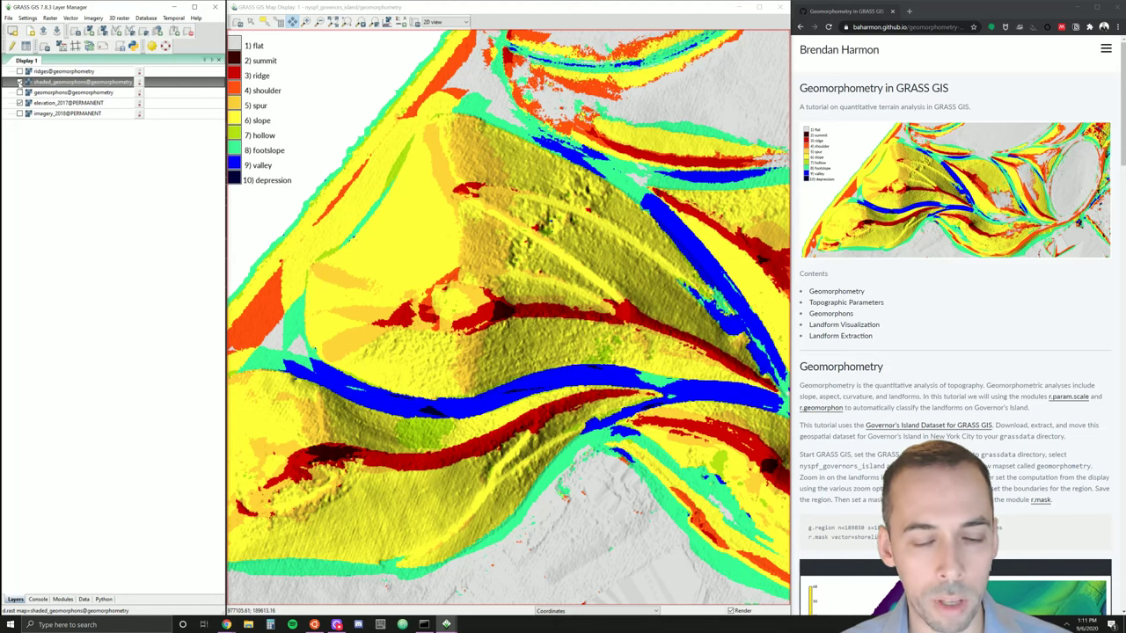
- View the extracted ridges over elevation_2017 and on their own, and display the shaded geomorphons over the elevation again
left_click(19, 82)
left_click(20, 73)
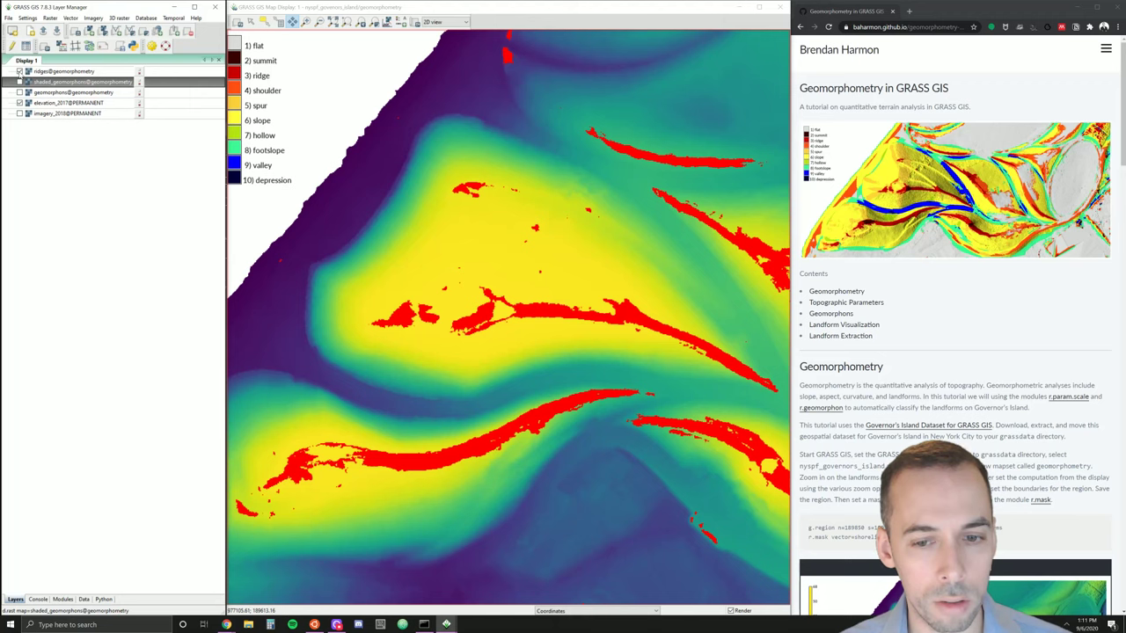
left_click(21, 103)
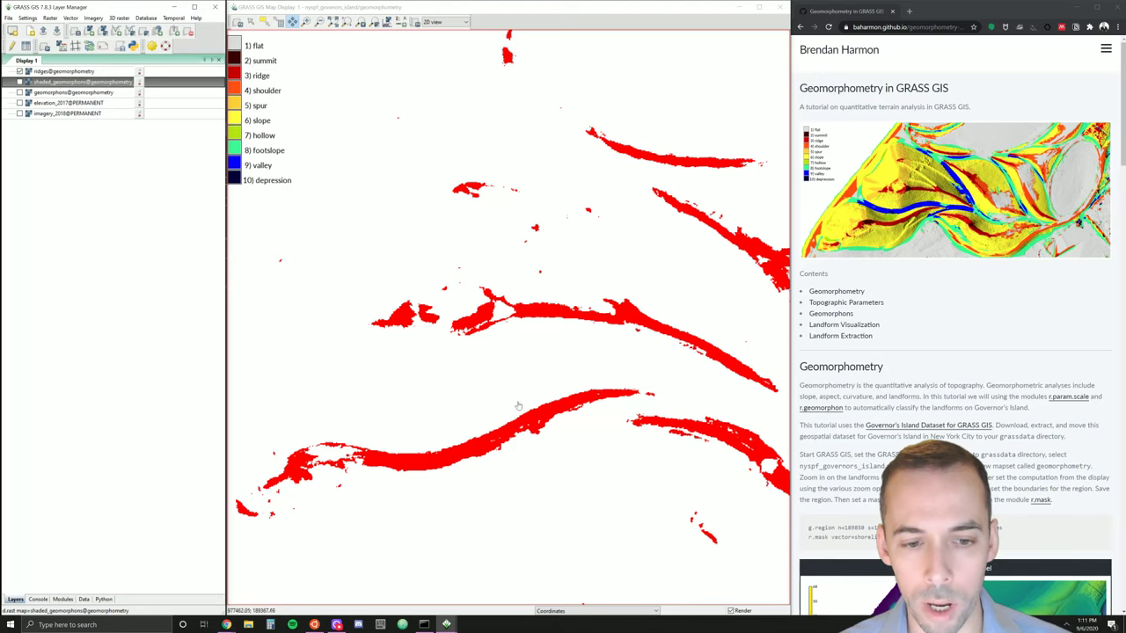
left_click(20, 72)
left_click(20, 102)
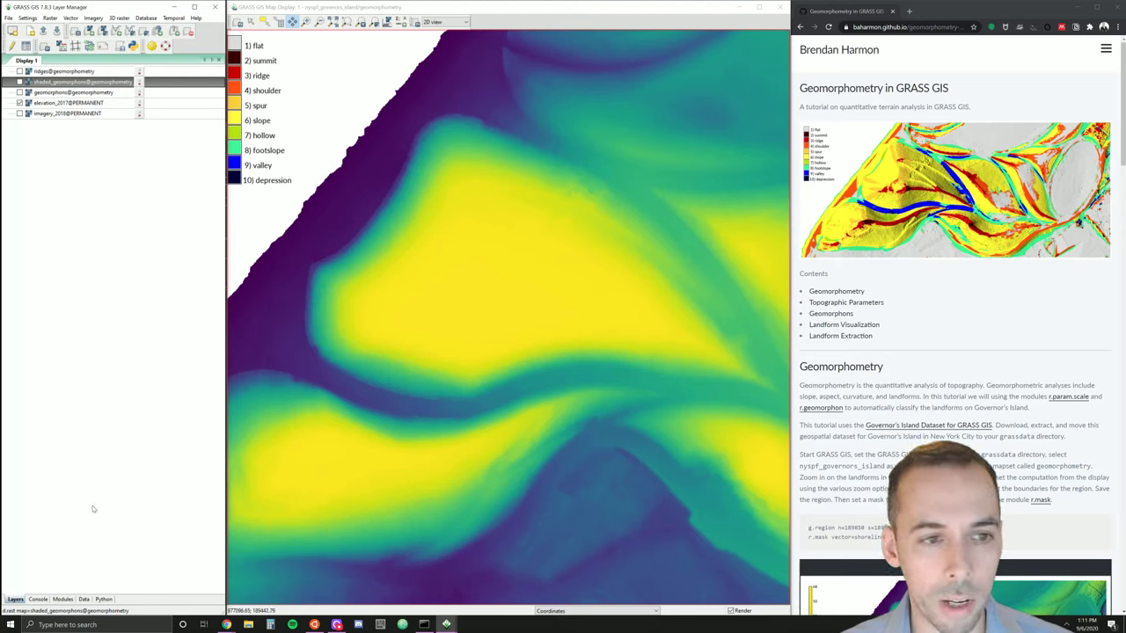
left_click(20, 81)
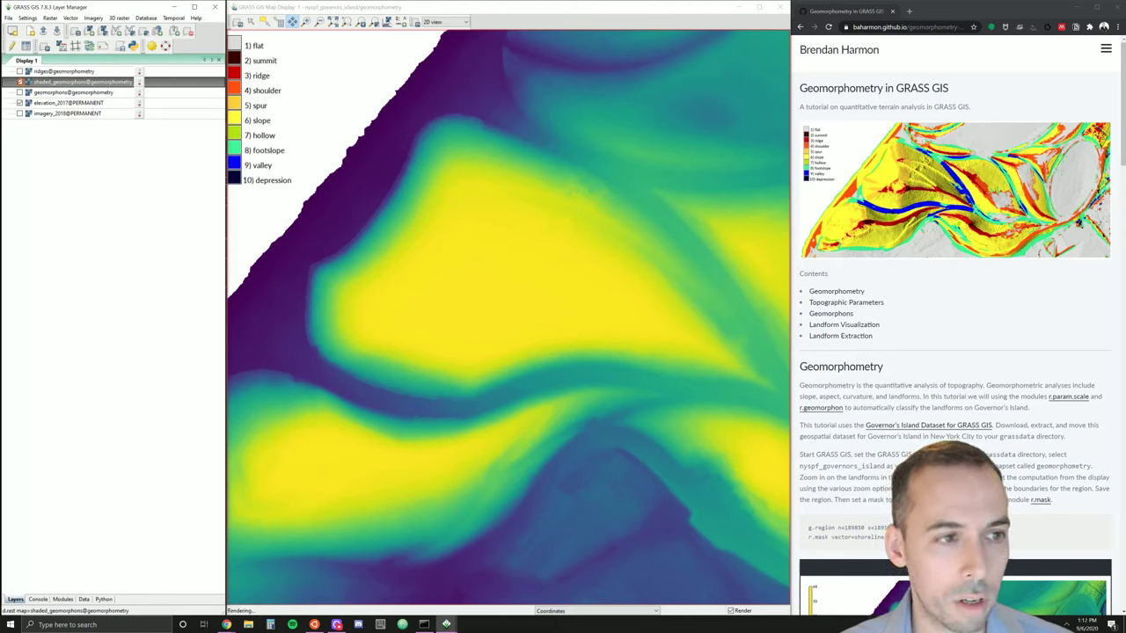
- Launch a second GRASS GIS 7.8 instance and minimize its console window
left_click(39, 625)
type("grass")
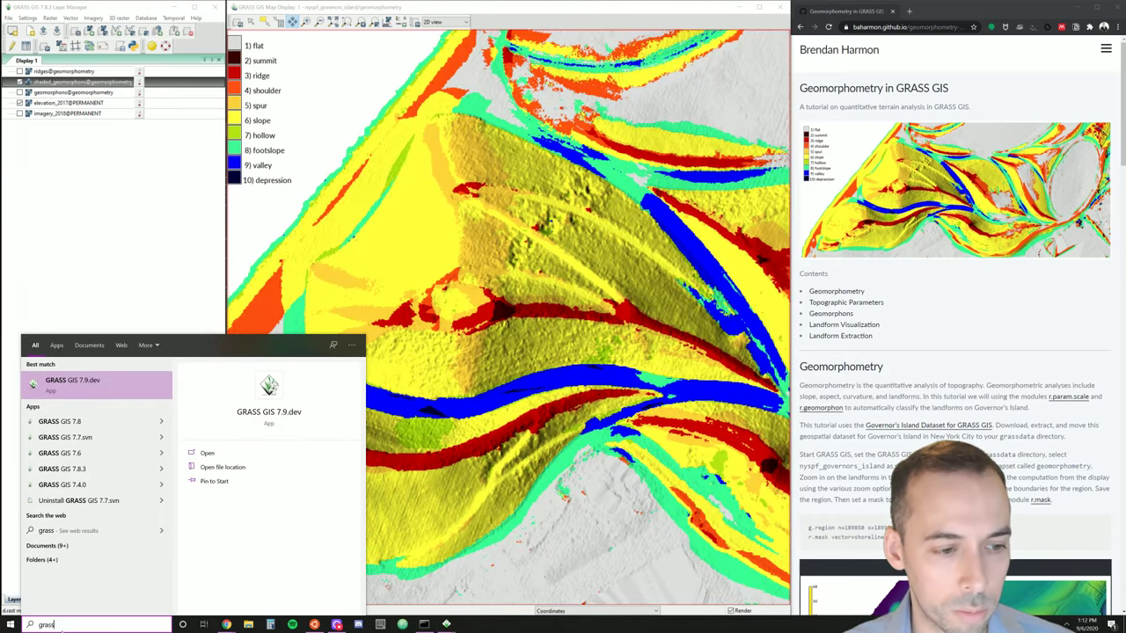
key("Down")
key("Return")
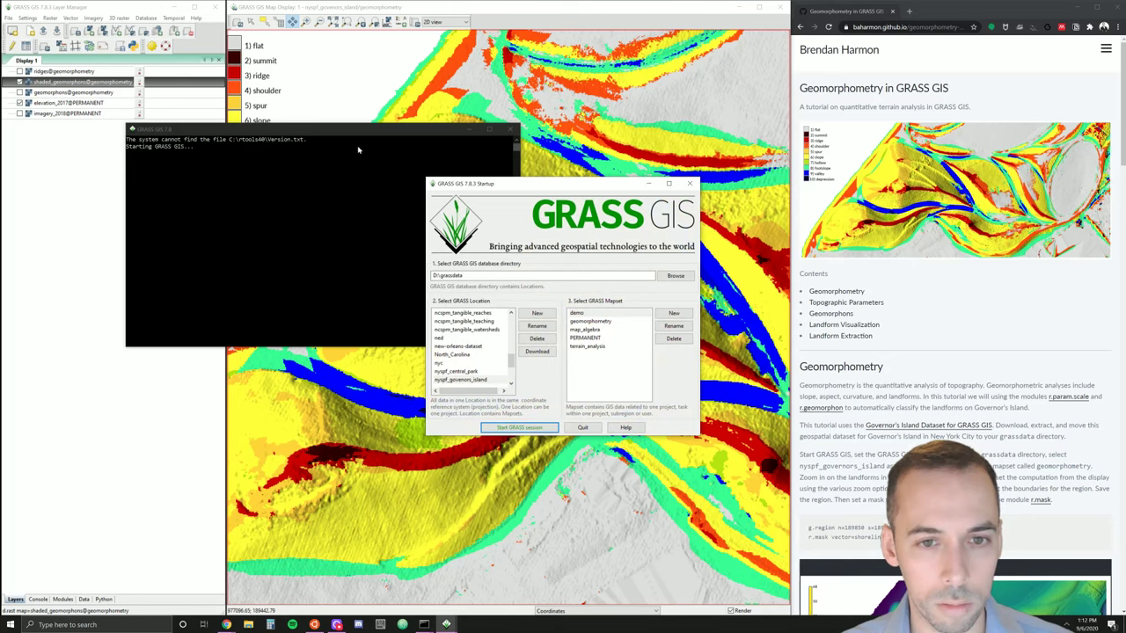
left_click(469, 129)
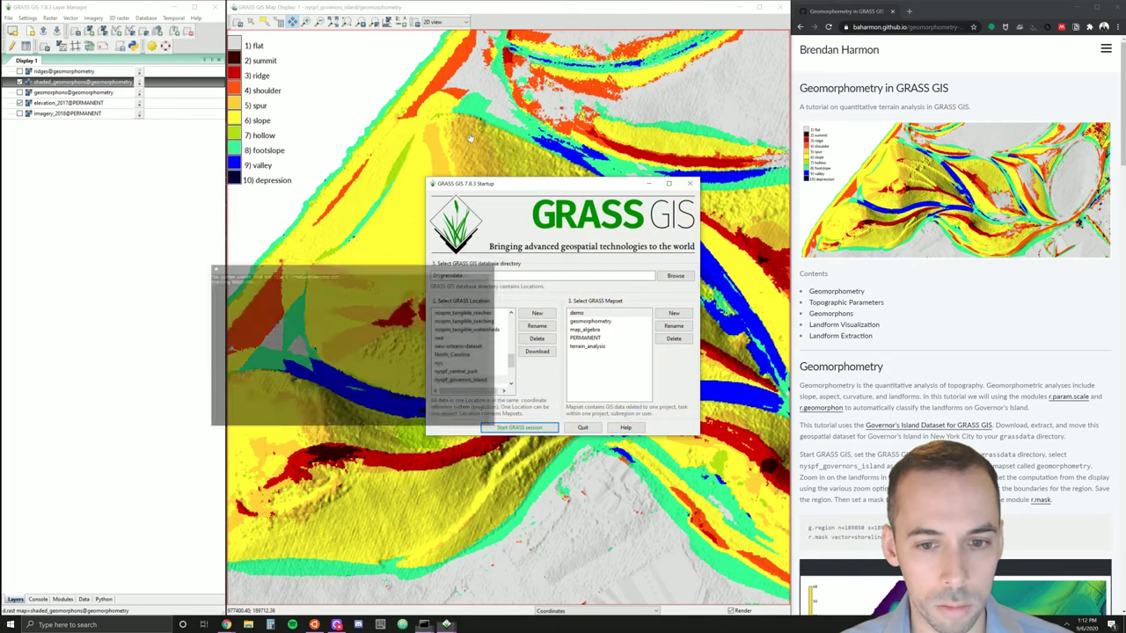
- Start a GRASS session in the nyspf_govenors_island location with the demo mapset
left_click(469, 379)
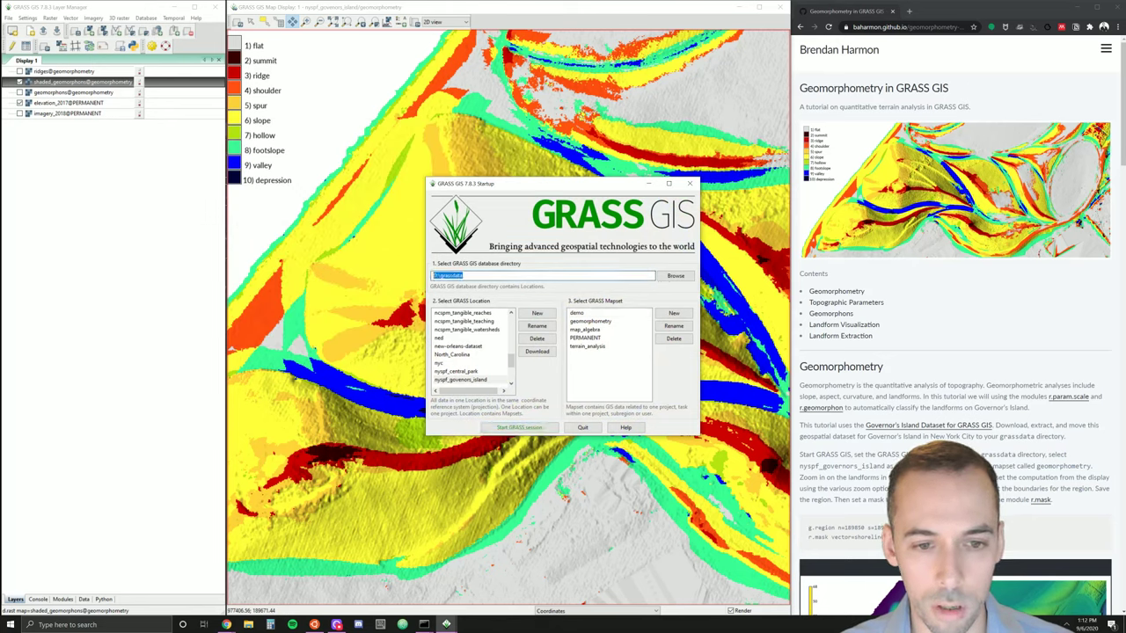
left_click(443, 380)
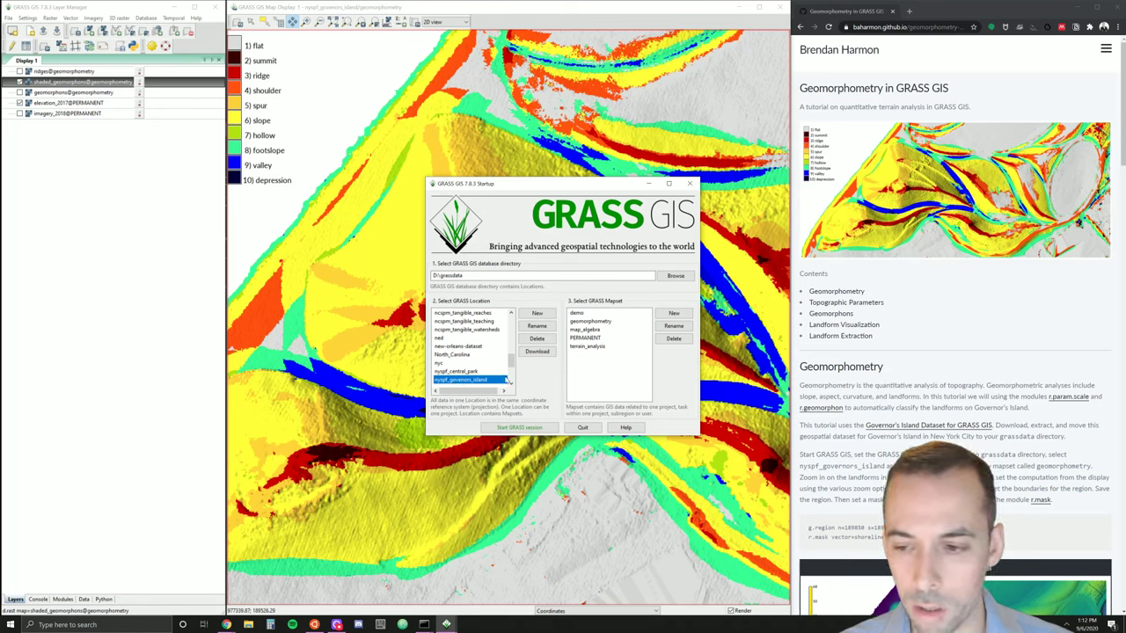
left_click(592, 341)
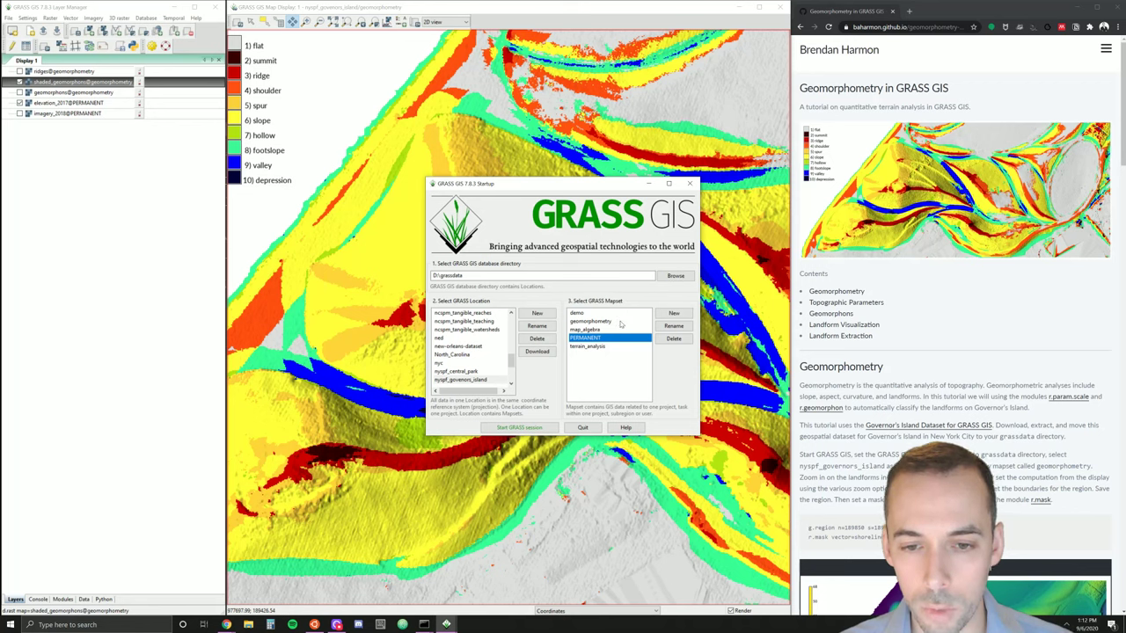
left_click(620, 324)
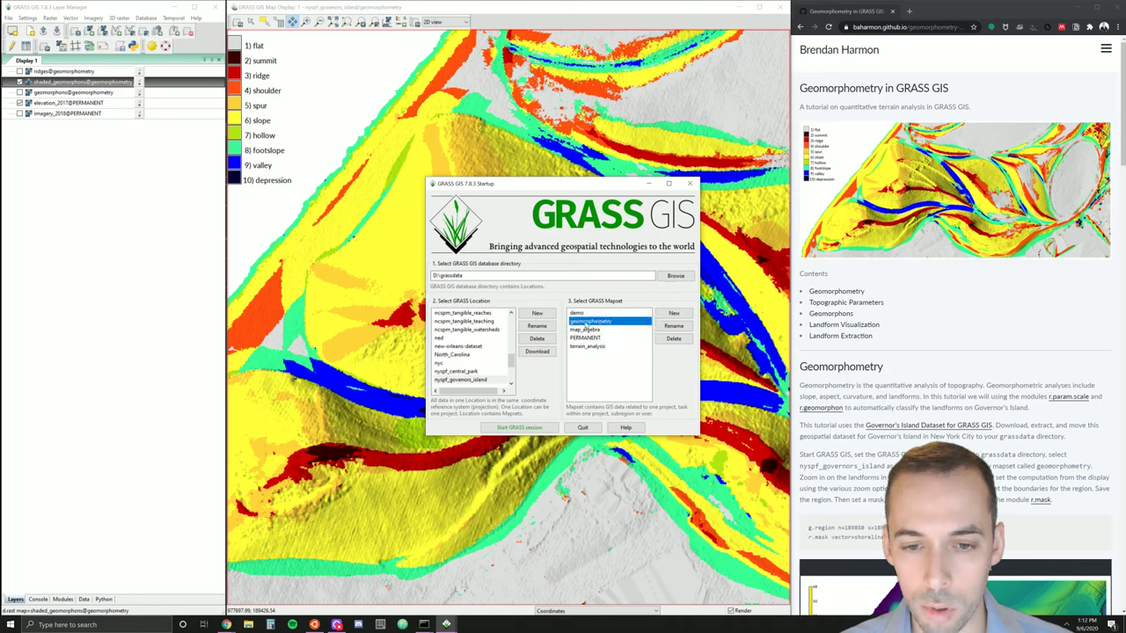
left_click(587, 314)
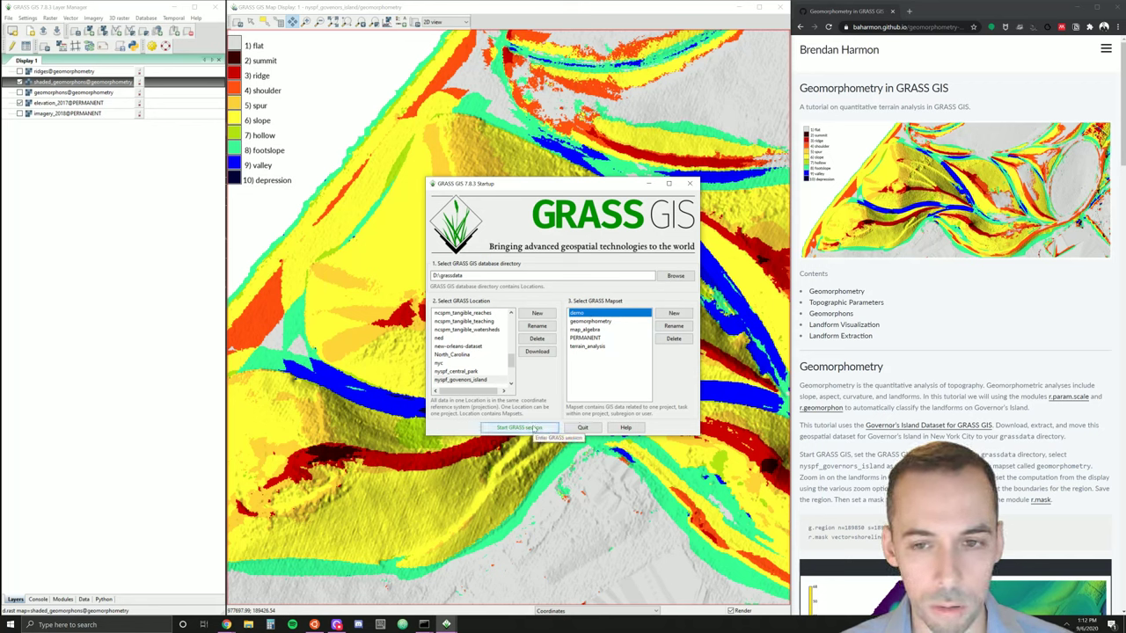
left_click(534, 428)
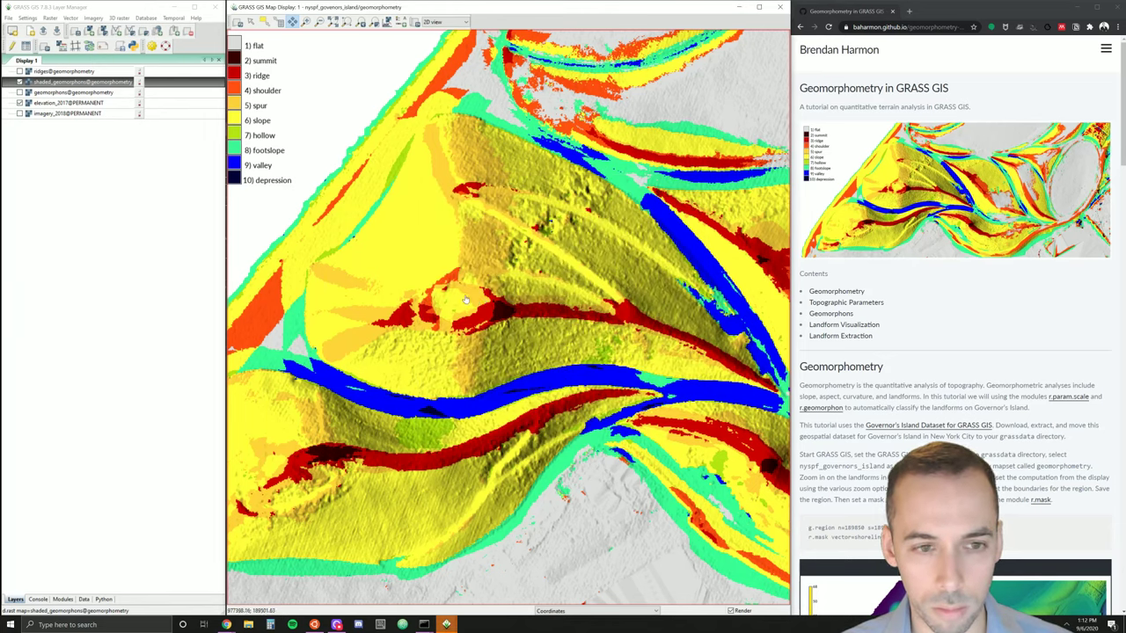
- Bring the demo session's windows forward and extend its layer manager to the full screen height
mouse_move(446, 624)
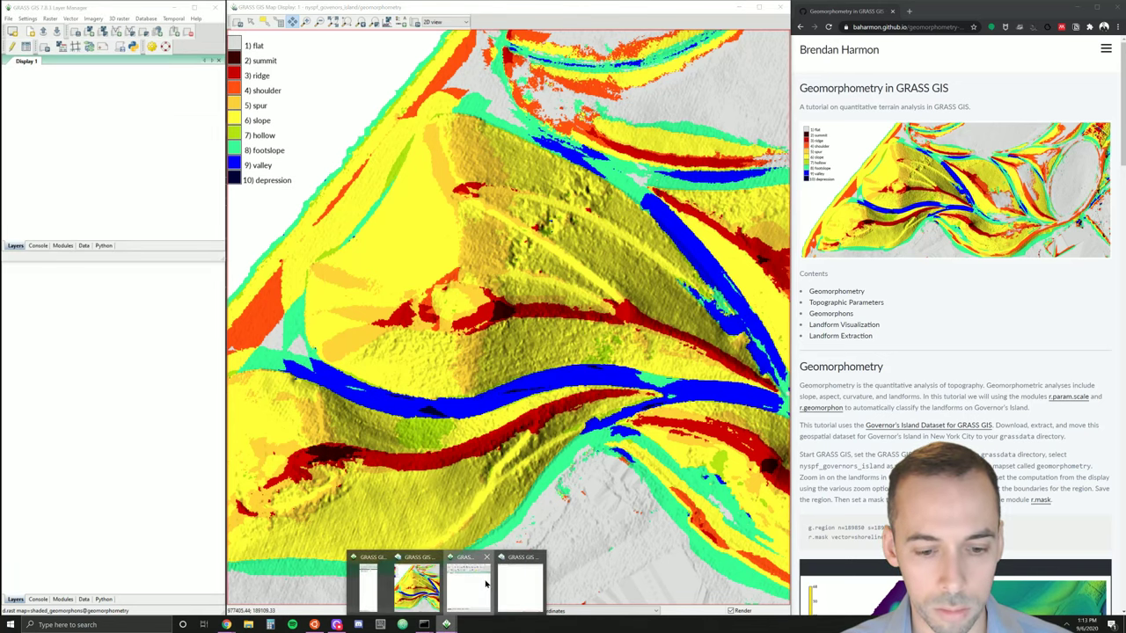
left_click(470, 584)
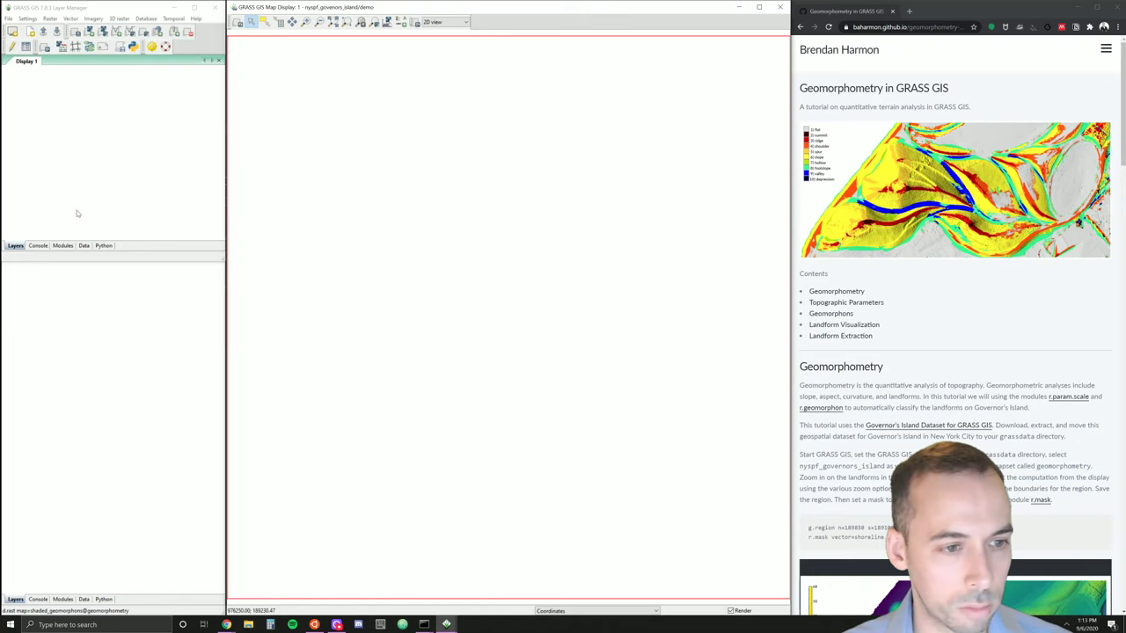
left_click(89, 263)
left_click_drag(113, 615, 102, 619)
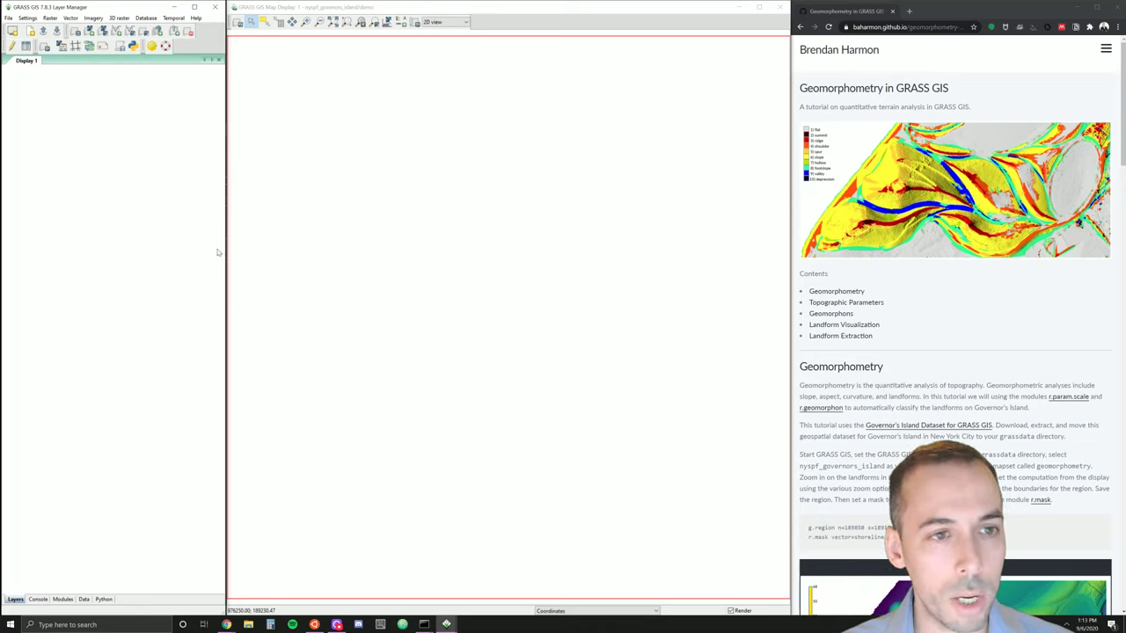
- Add the elevation_2017 raster from the PERMANENT mapset to the map display
left_click(91, 32)
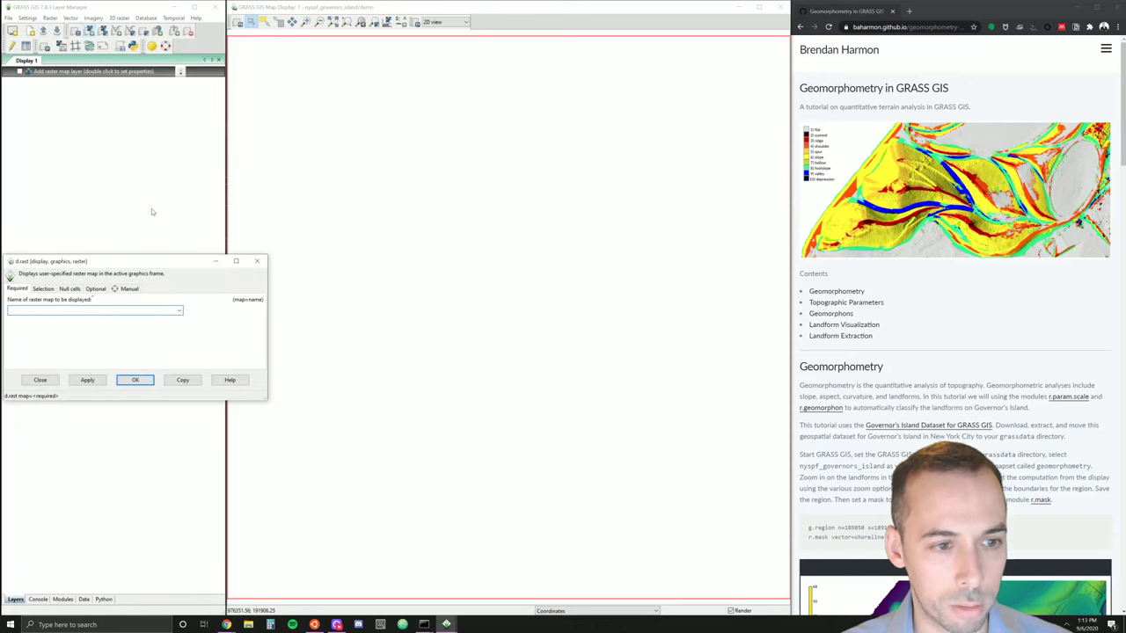
left_click(180, 311)
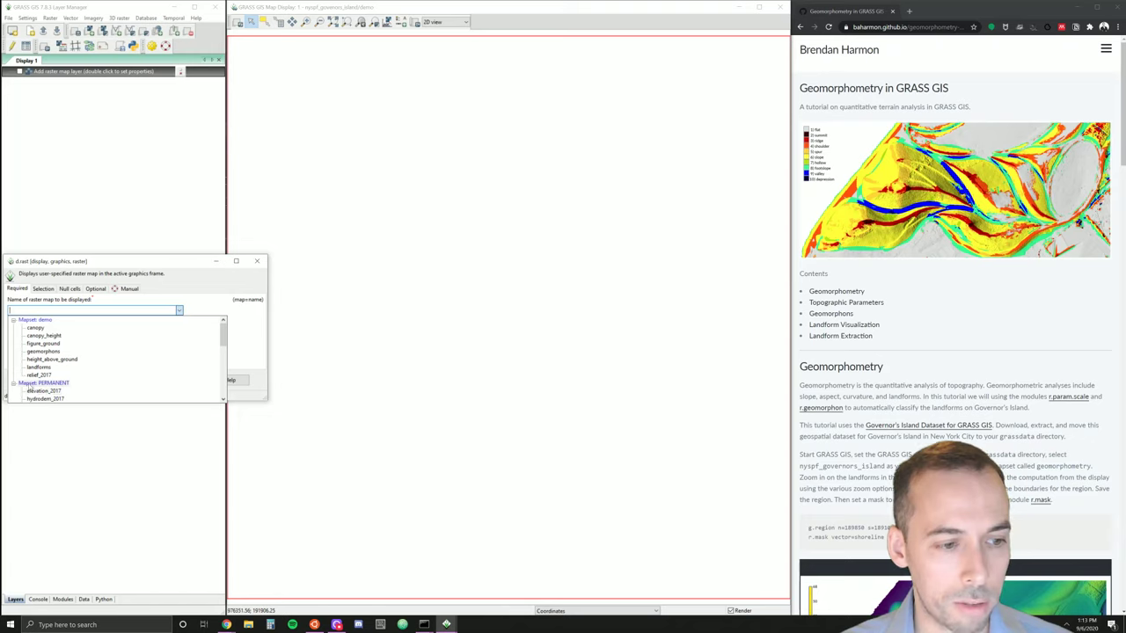
left_click(13, 320)
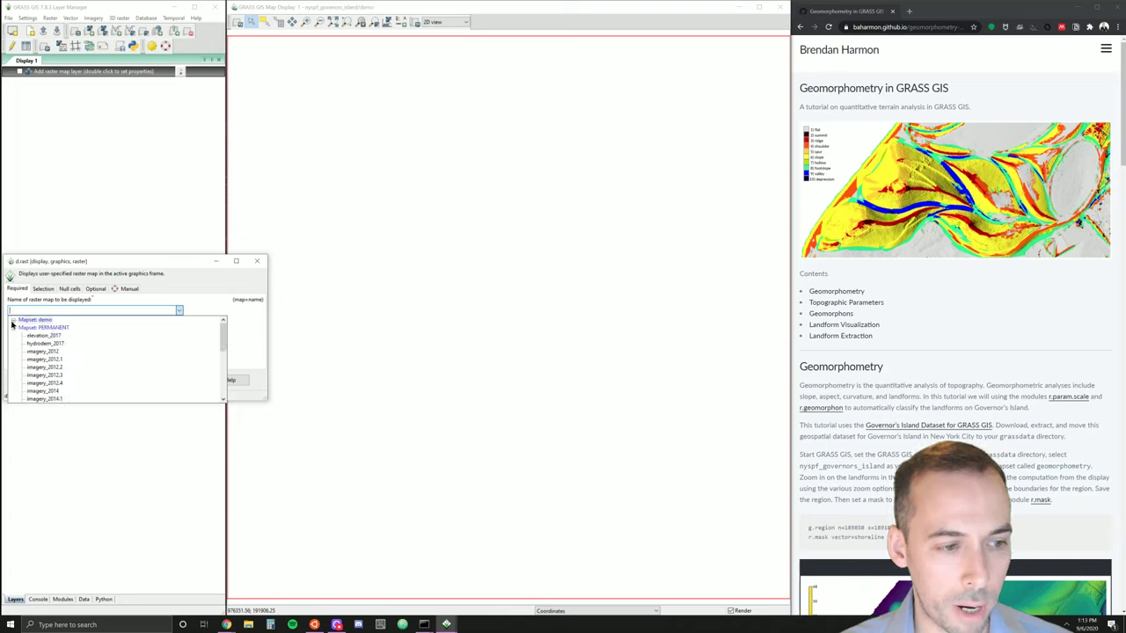
left_click(40, 336)
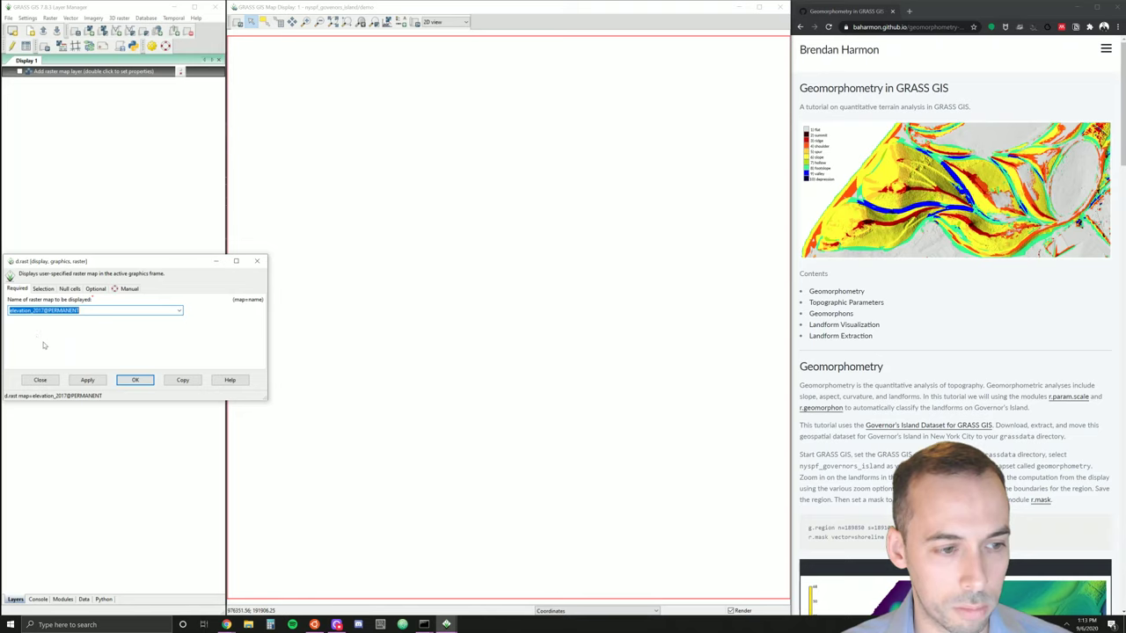
left_click(134, 380)
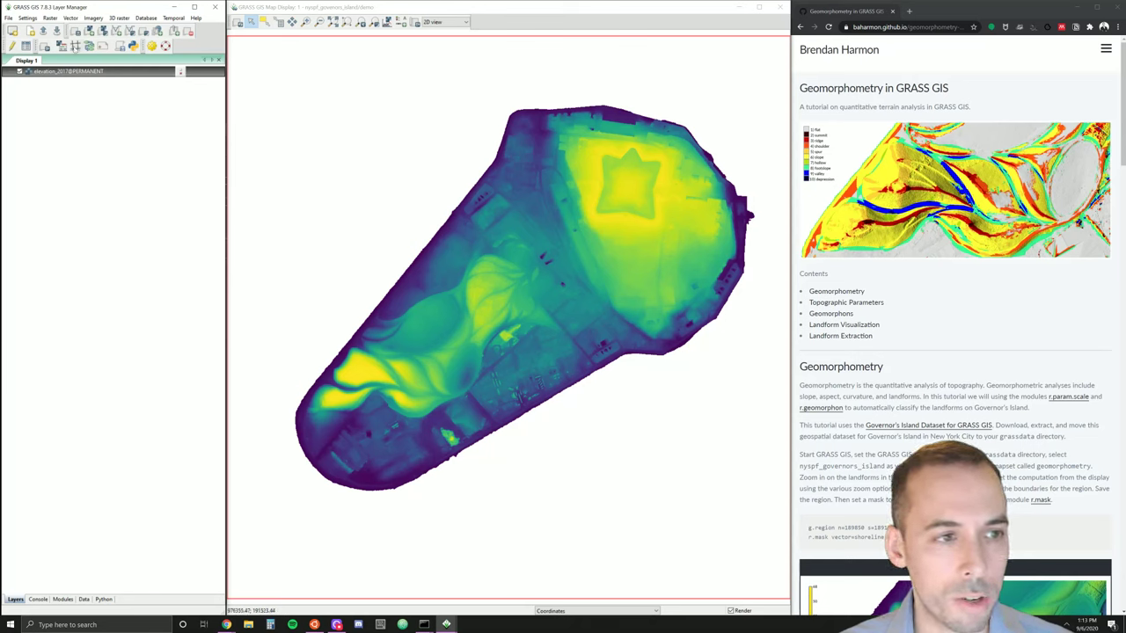
- Add the imagery_2018 raster from the PERMANENT mapset as a second map layer
left_click(89, 31)
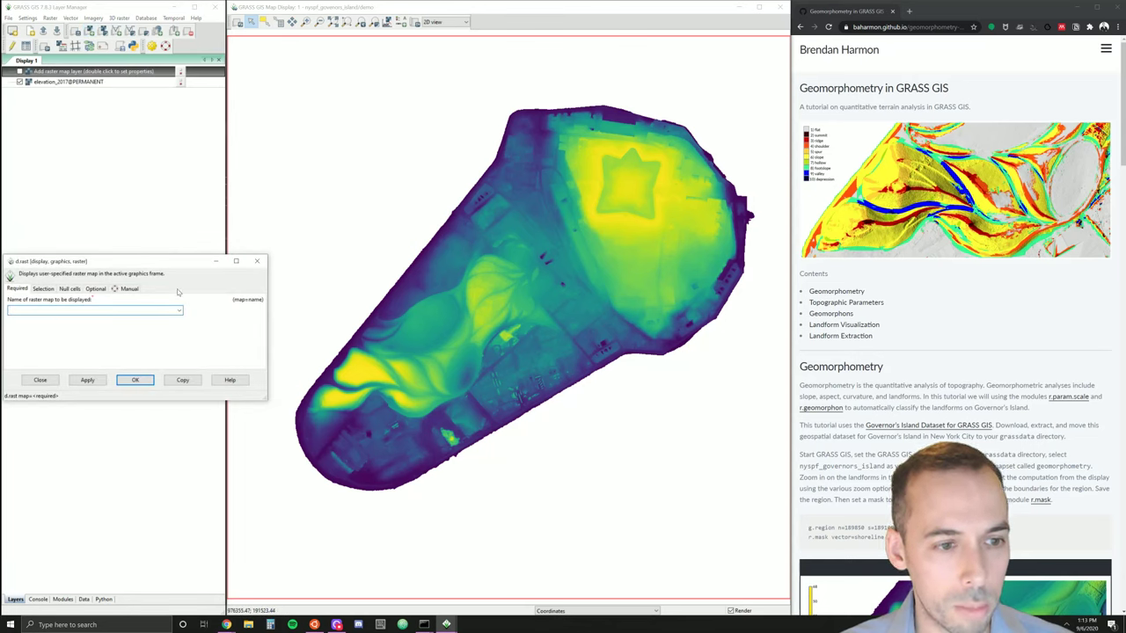
left_click(179, 311)
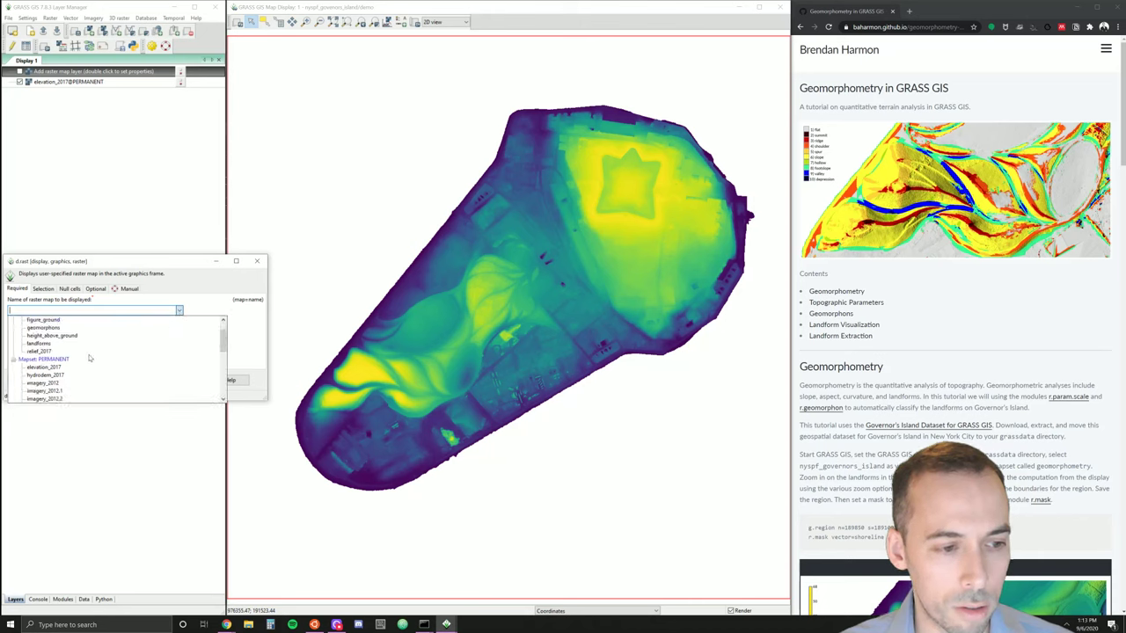
scroll(89, 358, "down", 5)
scroll(89, 356, "up", 10)
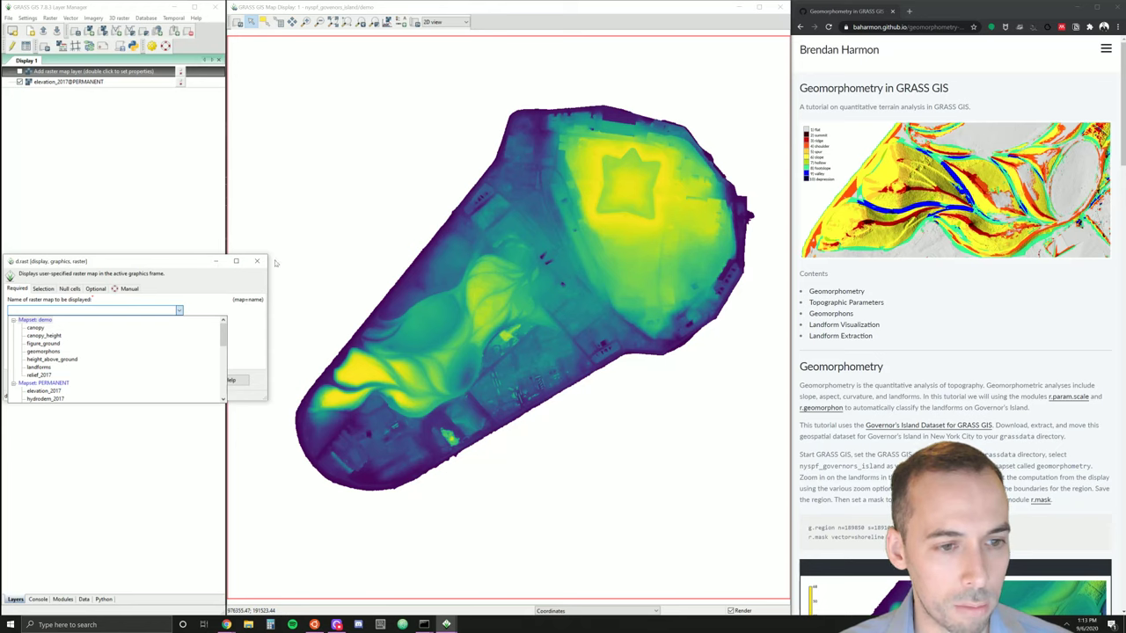
scroll(61, 374, "down", 8)
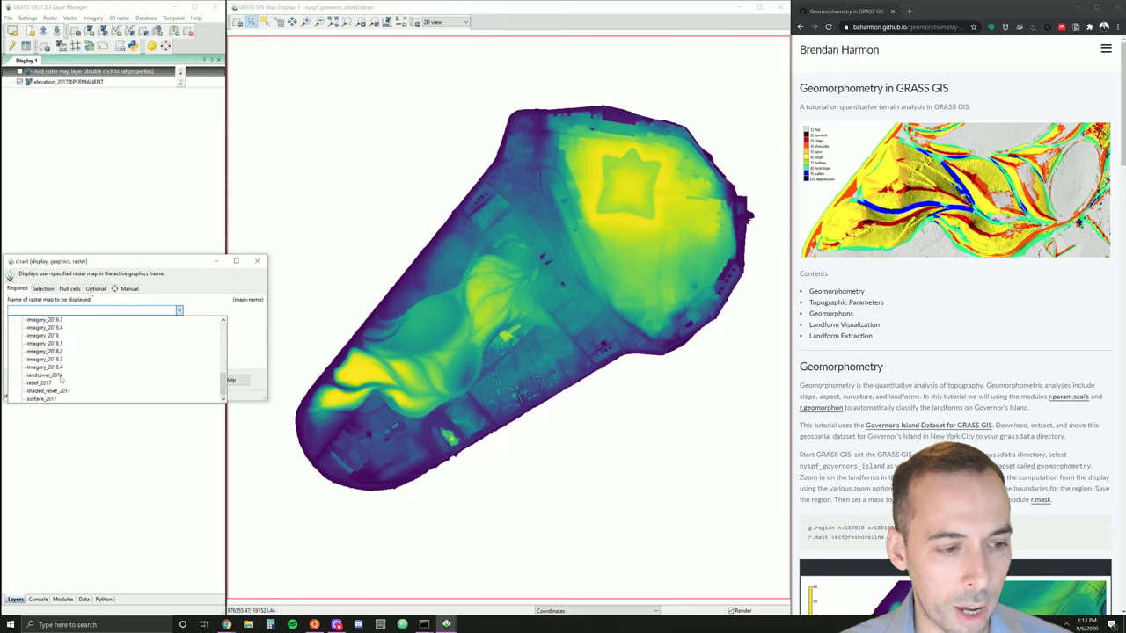
left_click(50, 336)
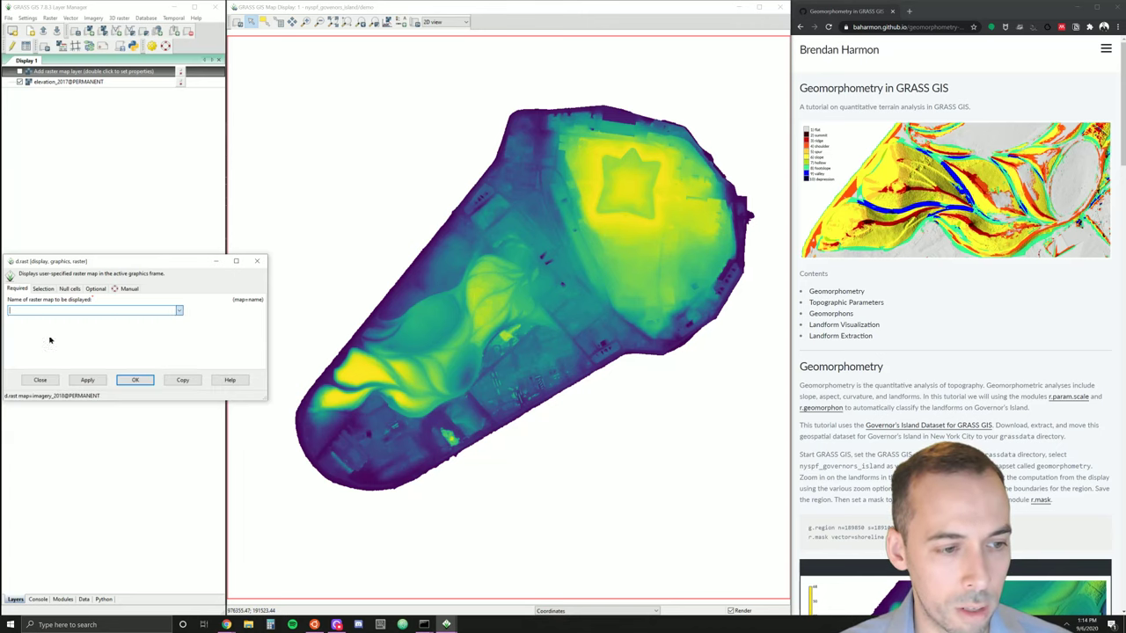
left_click(136, 379)
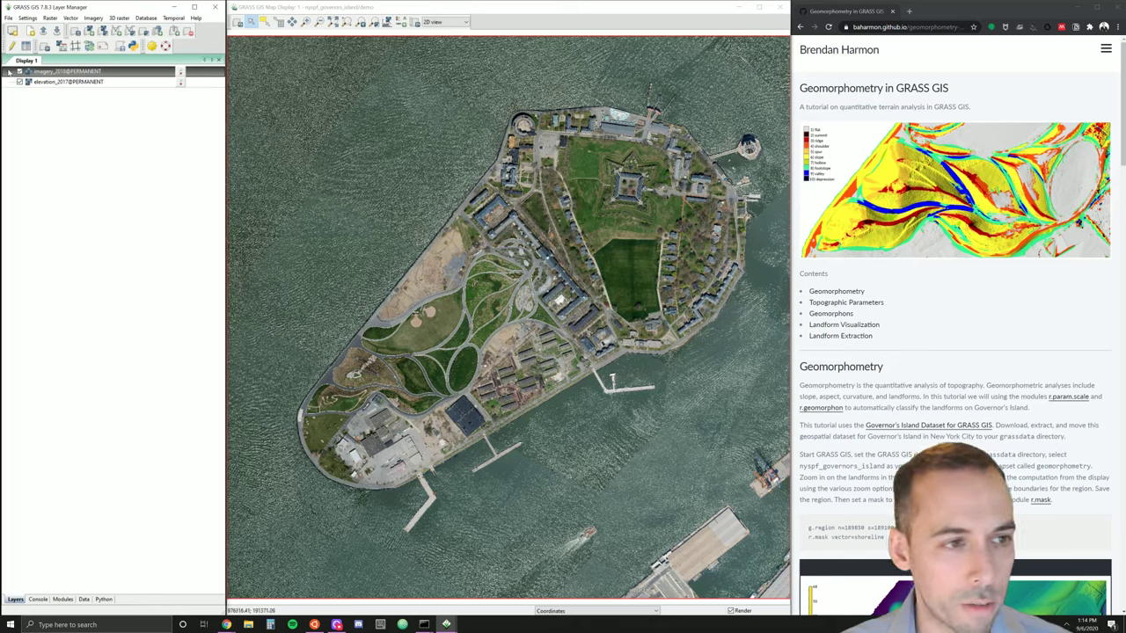
- Move elevation_2017 above imagery_2018 in the layer order and hide the imagery layer
left_click_drag(37, 81, 48, 73)
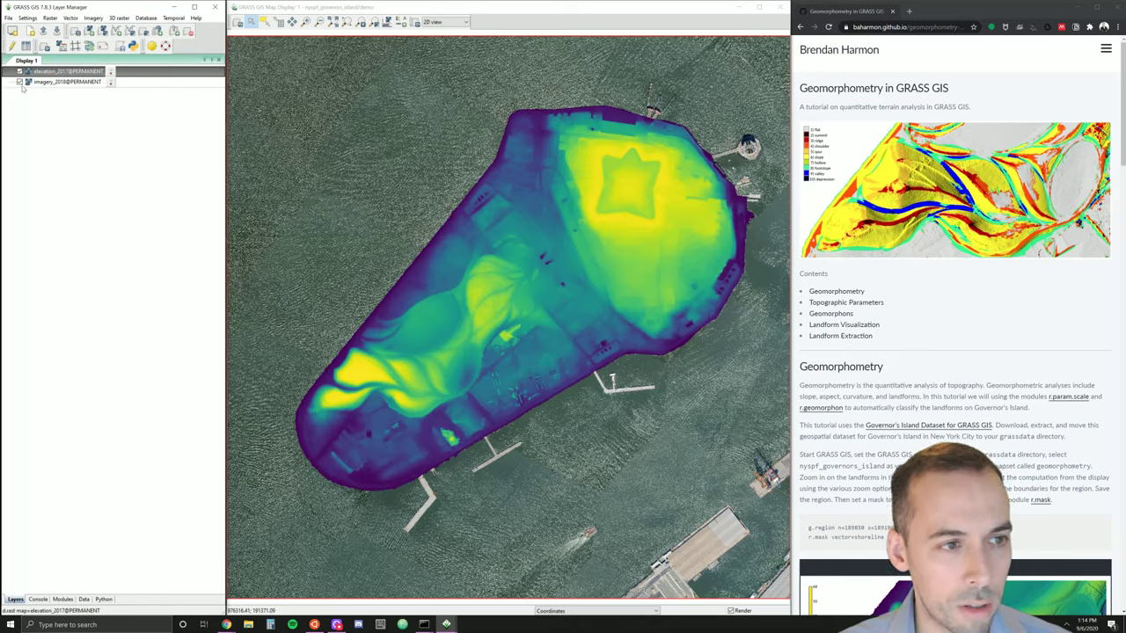
left_click(19, 81)
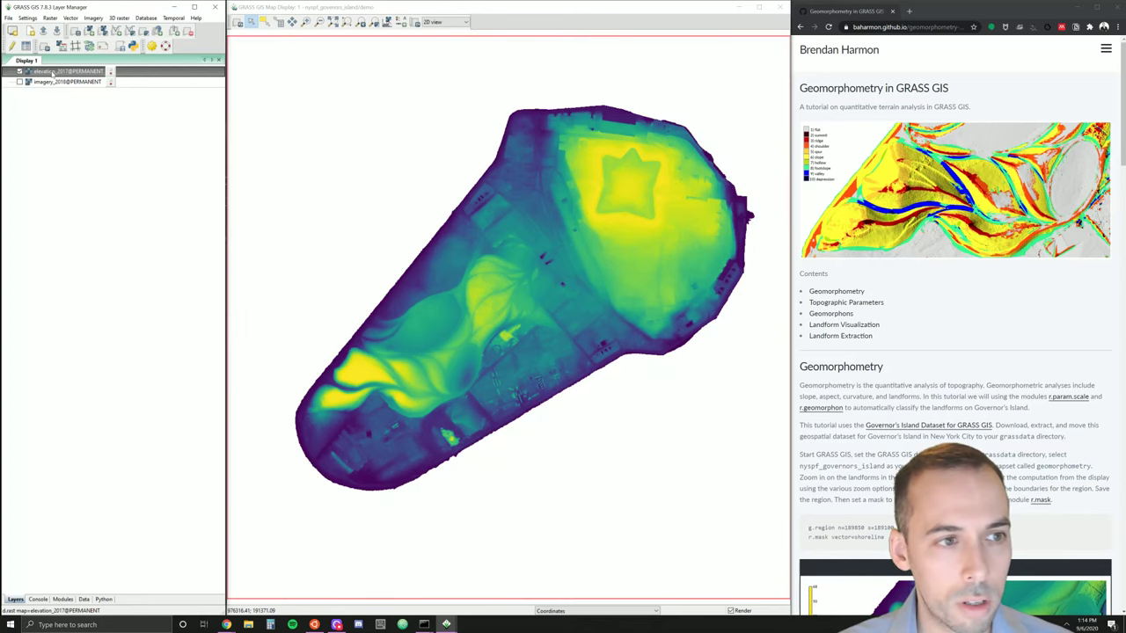
left_click(277, 24)
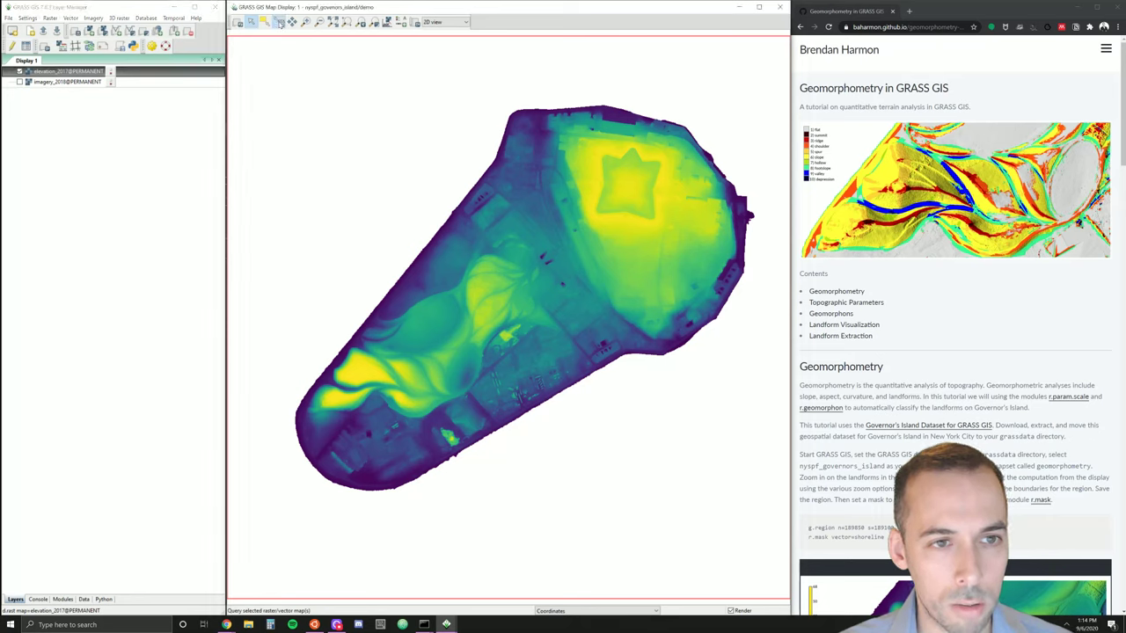
- Query the elevation_2017 raster at a point off the island and at another on its northwestern edge
left_click(407, 185)
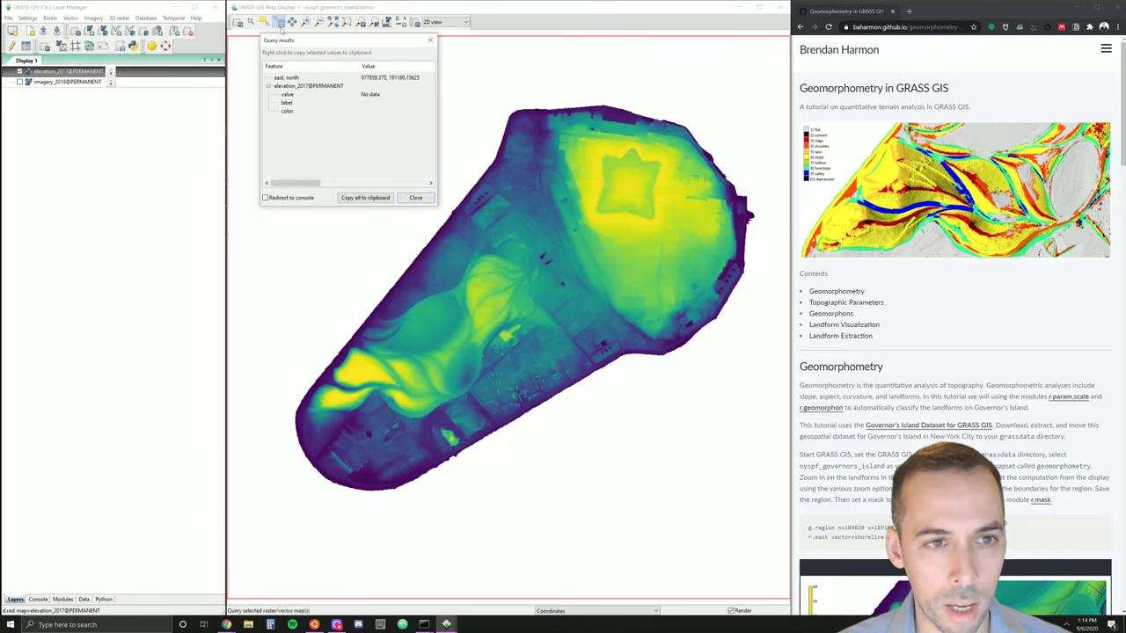
left_click(441, 243)
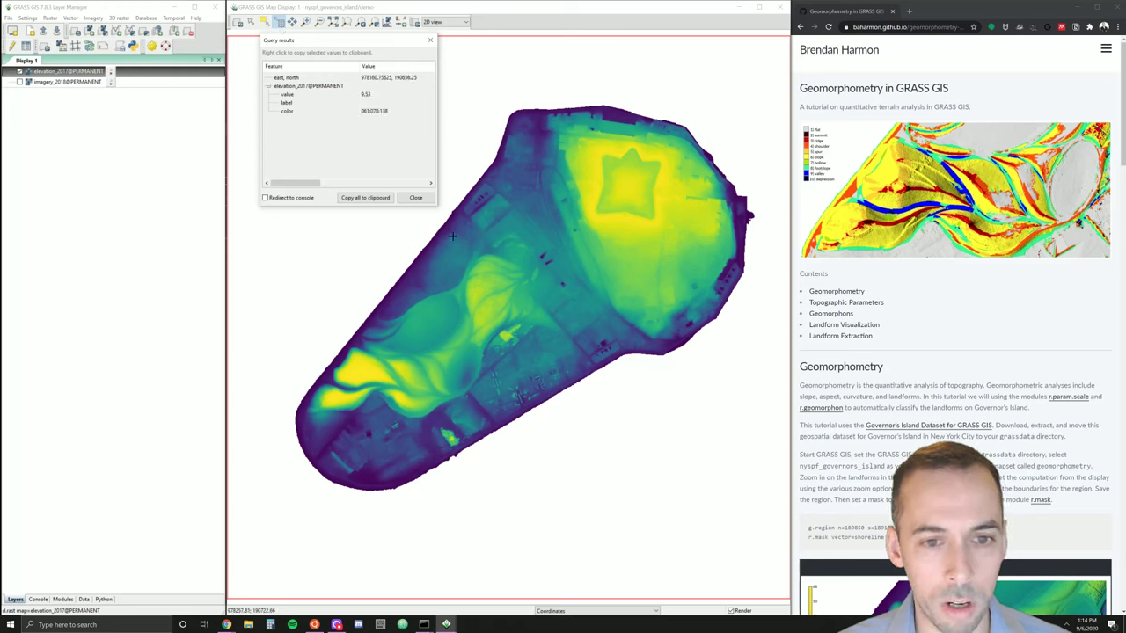
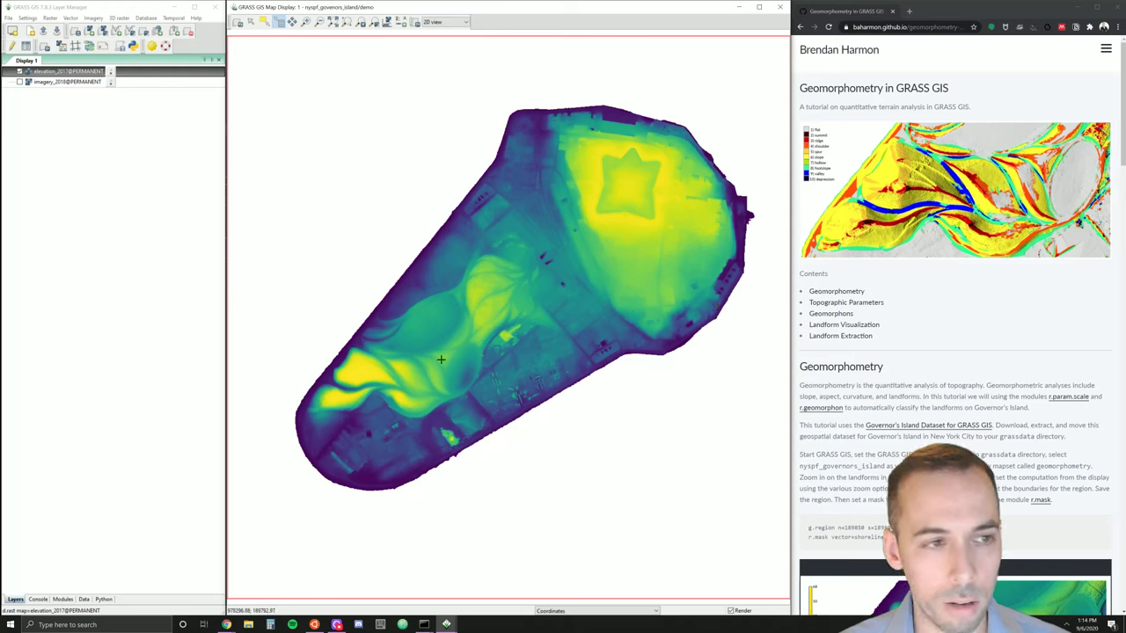
- Launch the g.region module from the console to manage the computational region
left_click(38, 600)
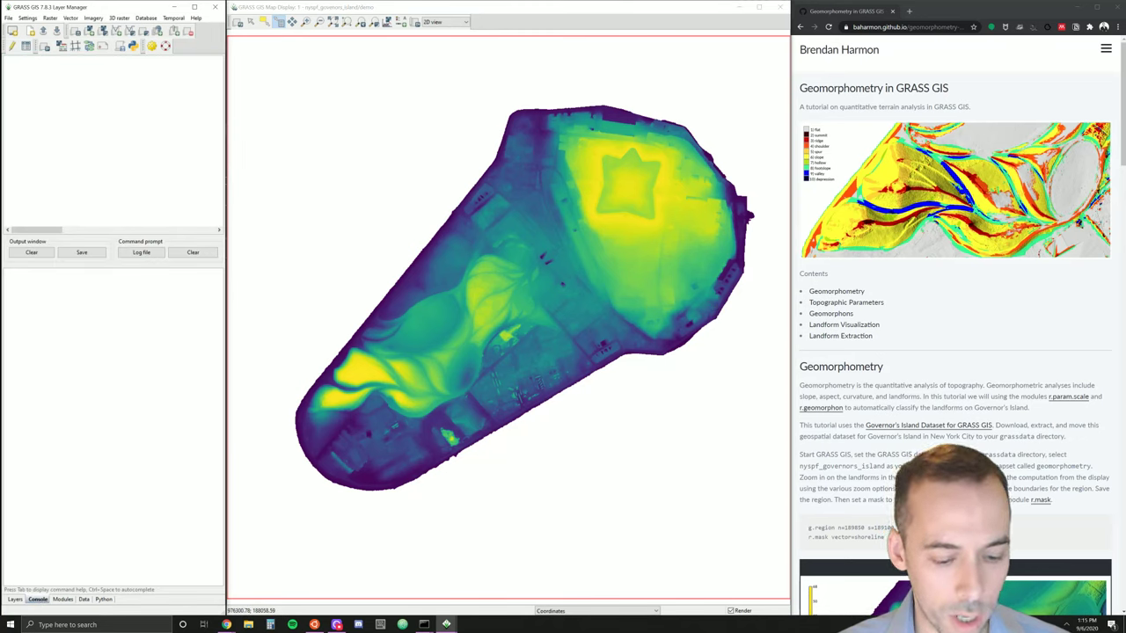
type("g.region")
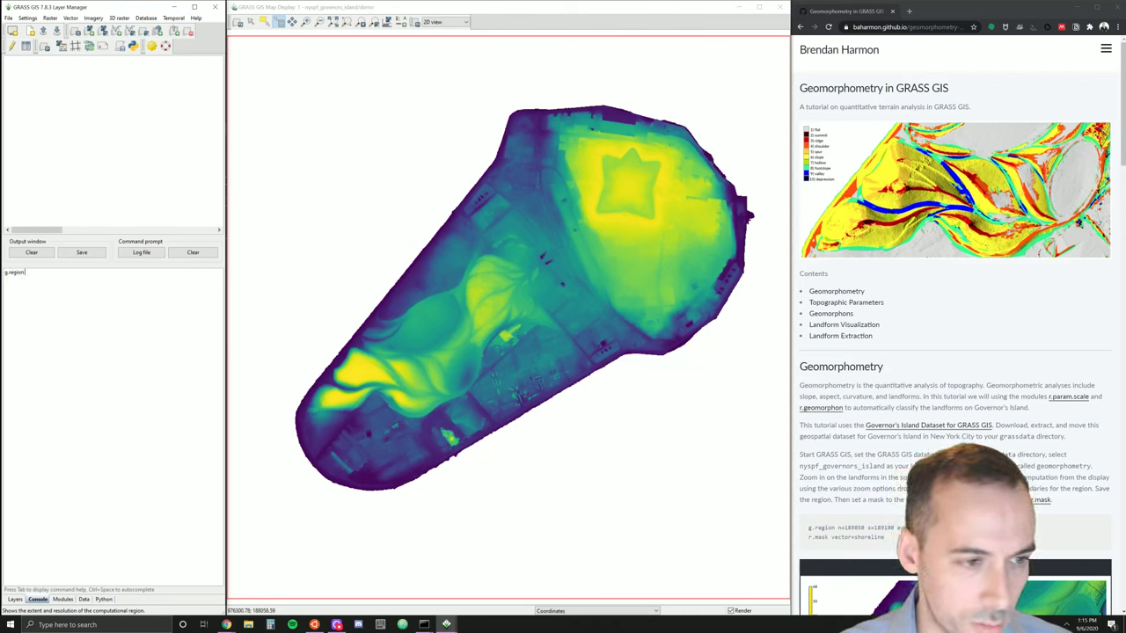
key("Return")
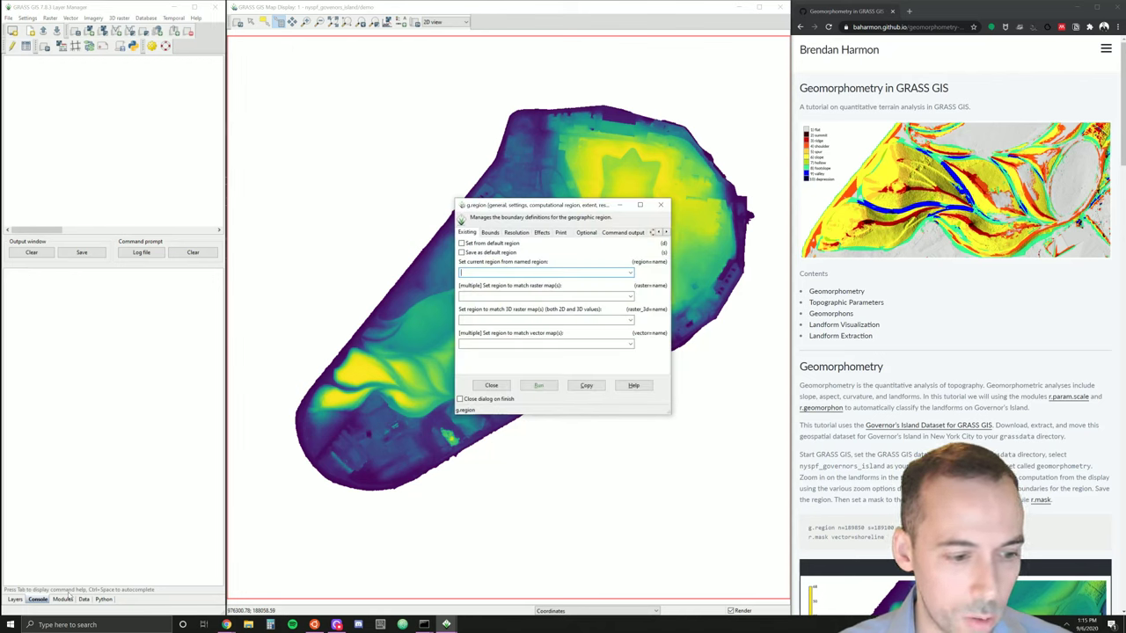
- Look up where Set region [g.region] is offered among the computational region modules and settings, and return to the g.region dialog
left_click(64, 599)
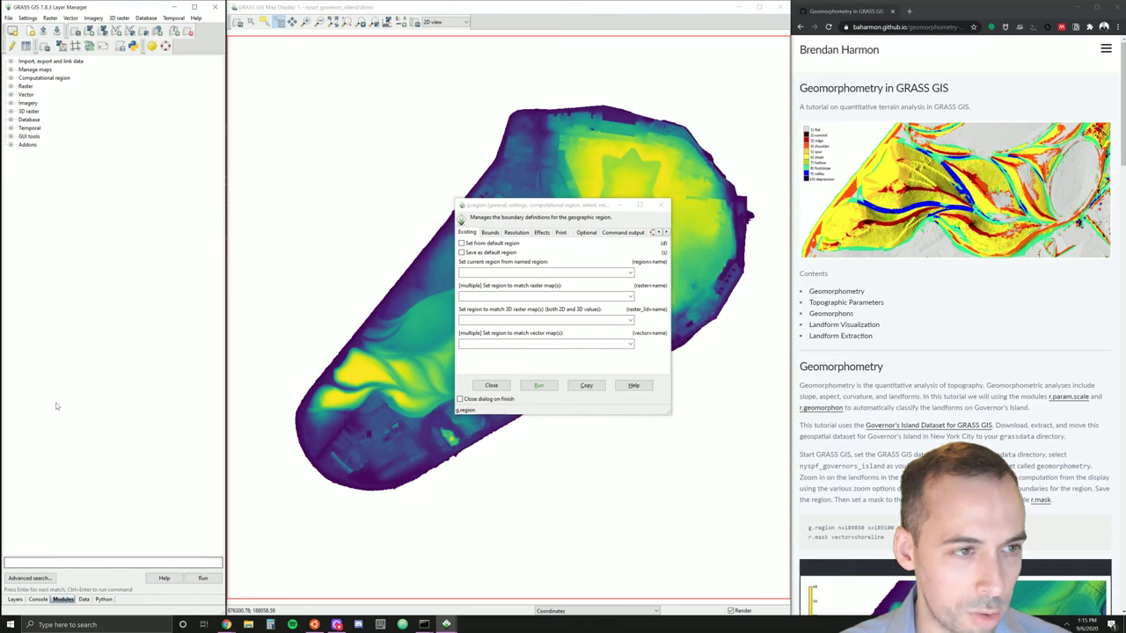
left_click(11, 78)
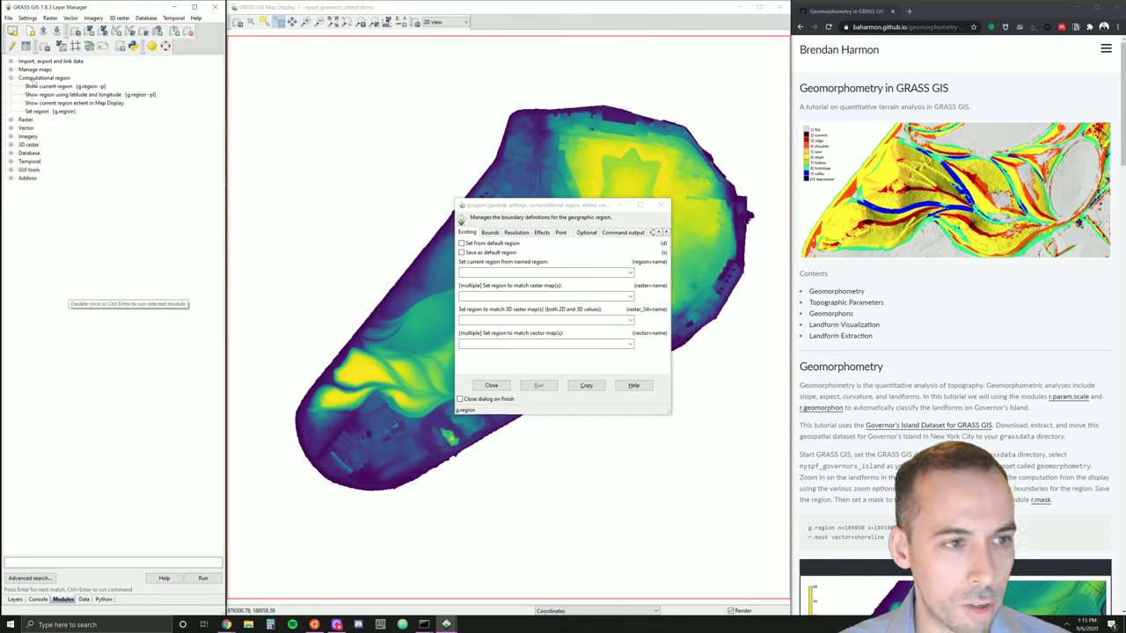
left_click(38, 112)
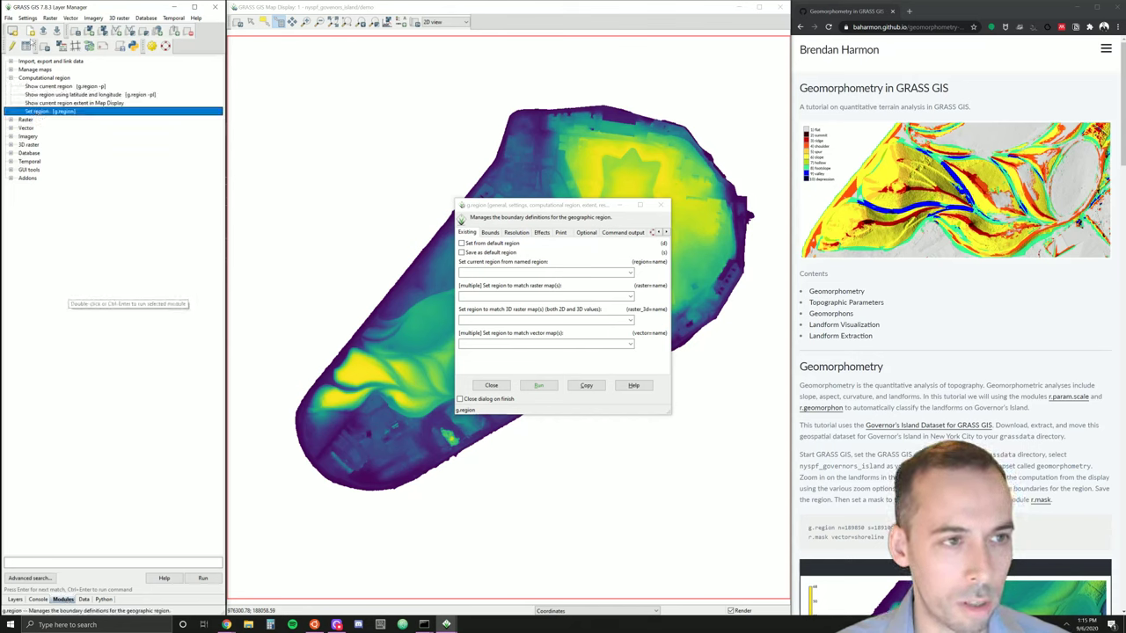
left_click(28, 19)
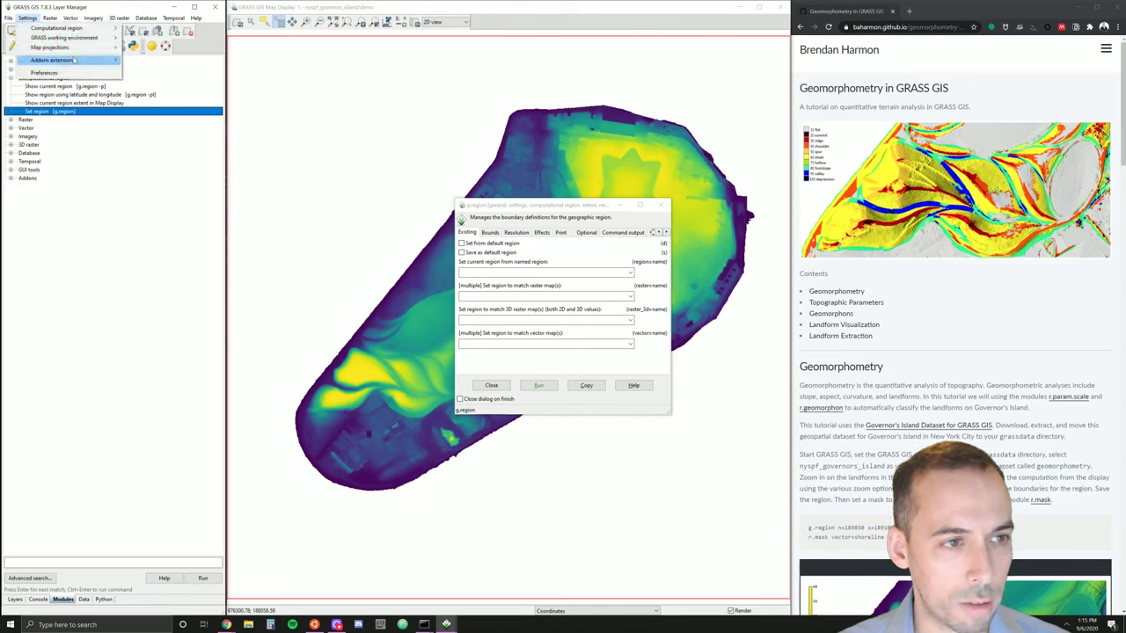
mouse_move(78, 30)
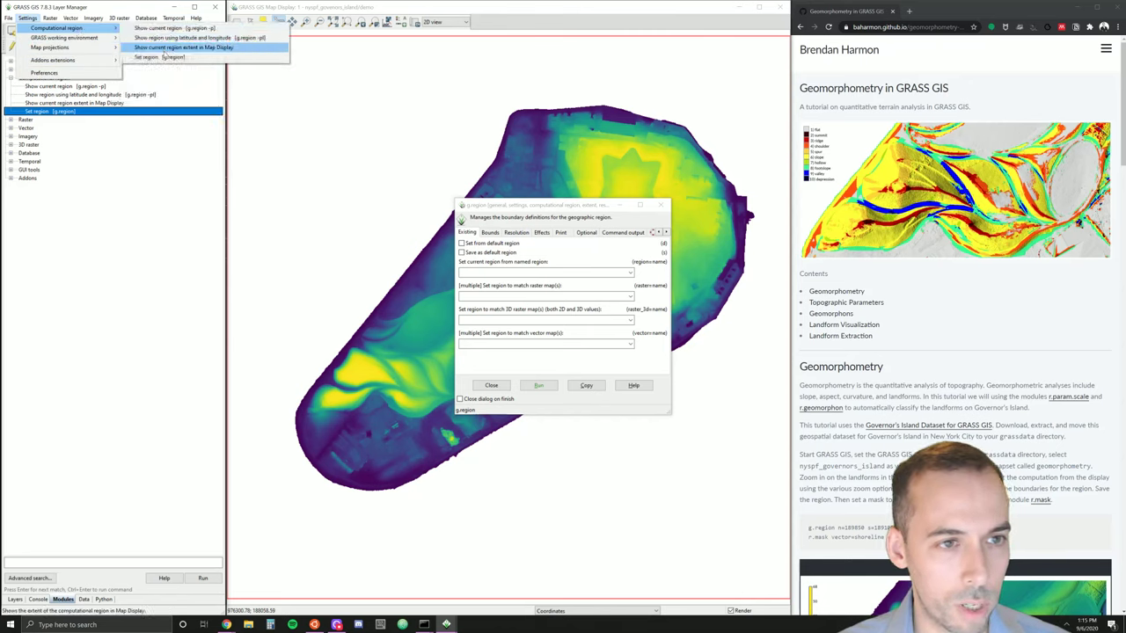
left_click(497, 205)
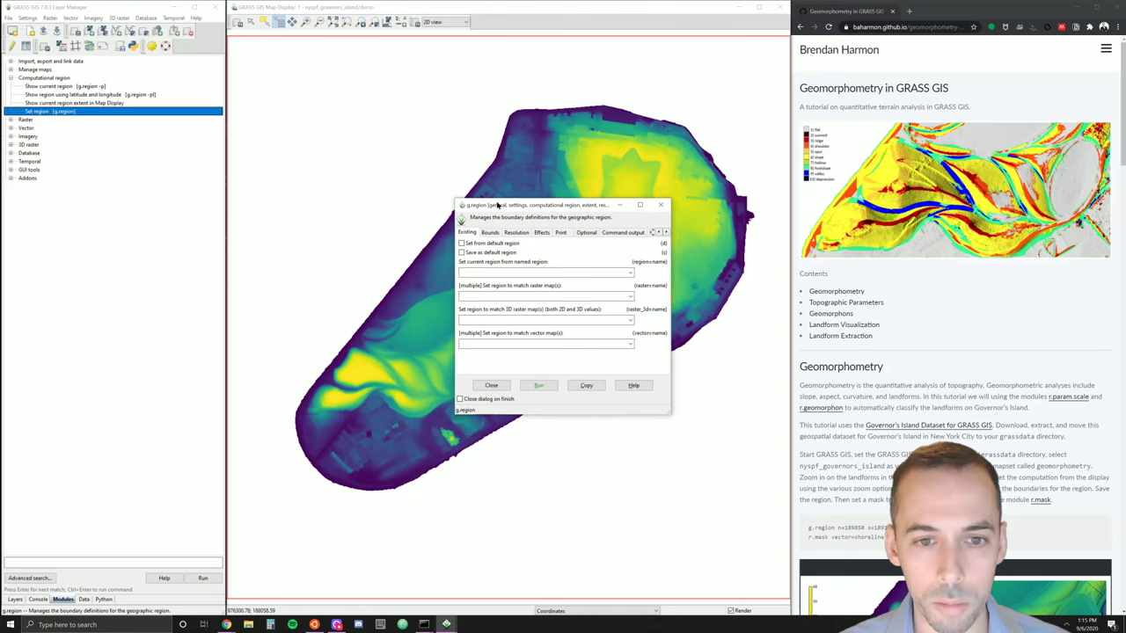
- Run g.region to shrink the computational region to the non-NULL data of elevation_2017@PERMANENT, close the dialog and redraw the map
left_click_drag(497, 205, 549, 315)
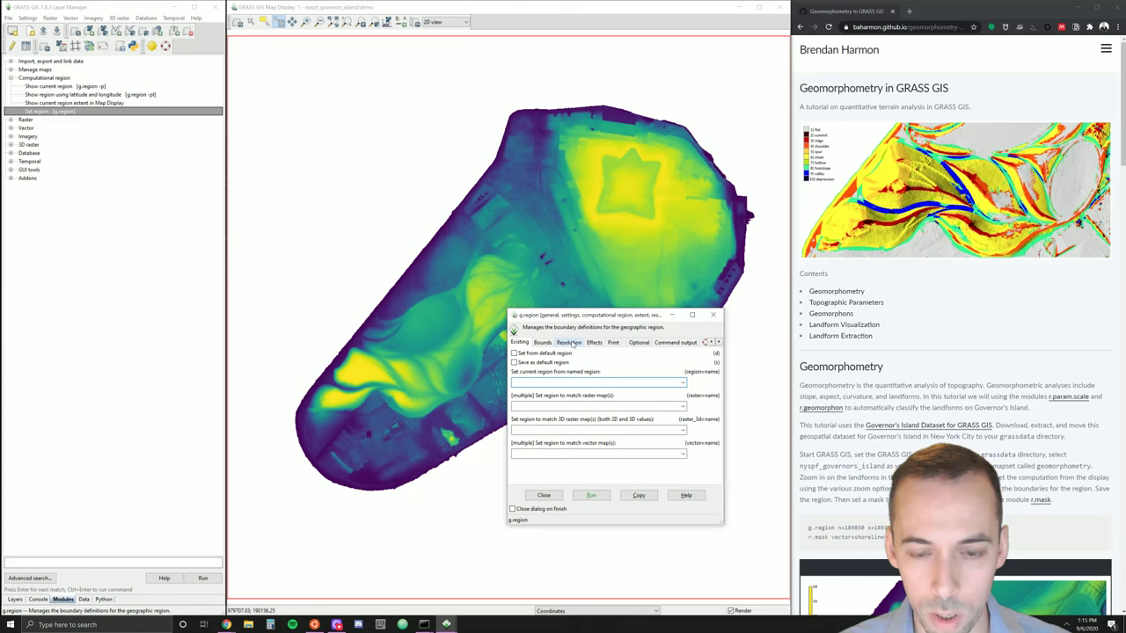
left_click(542, 342)
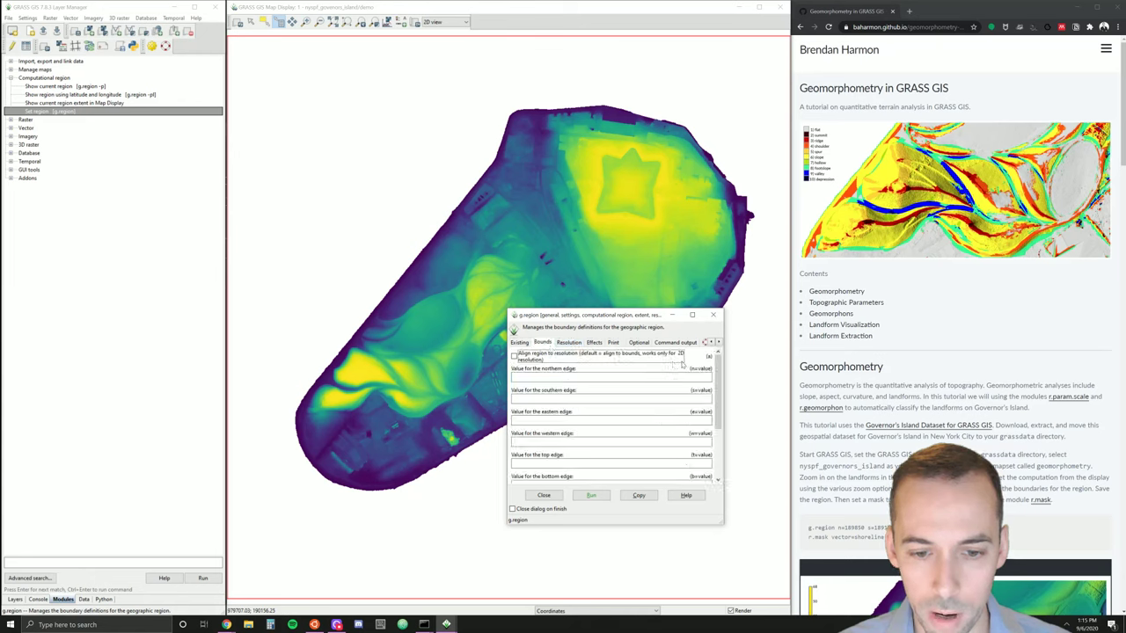
left_click_drag(603, 315, 567, 203)
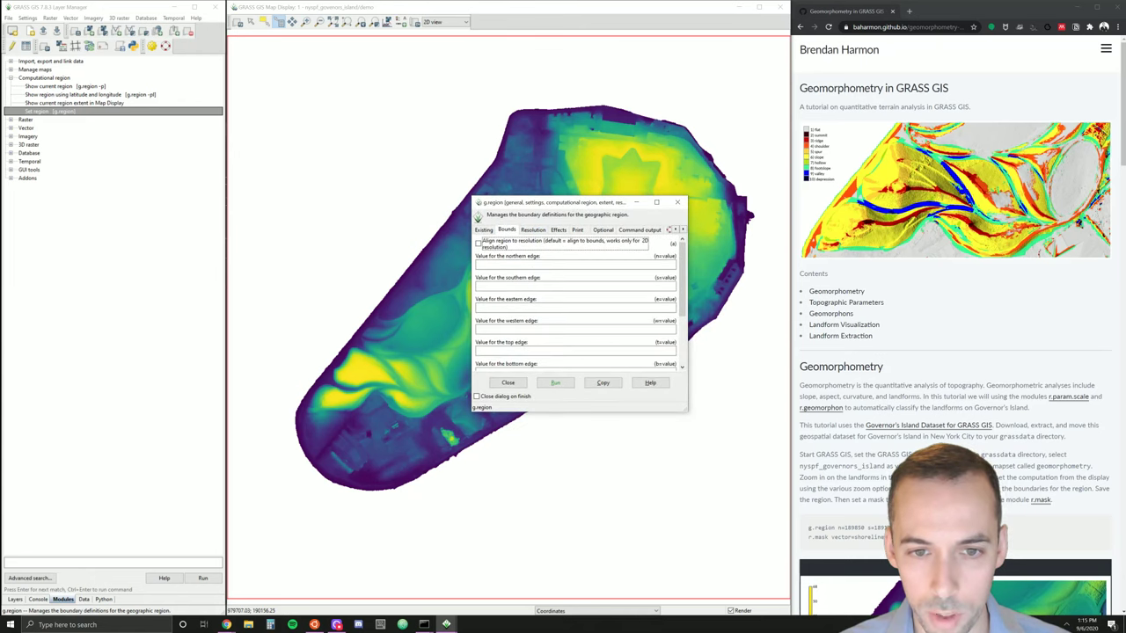
scroll(575, 296, "down", 3)
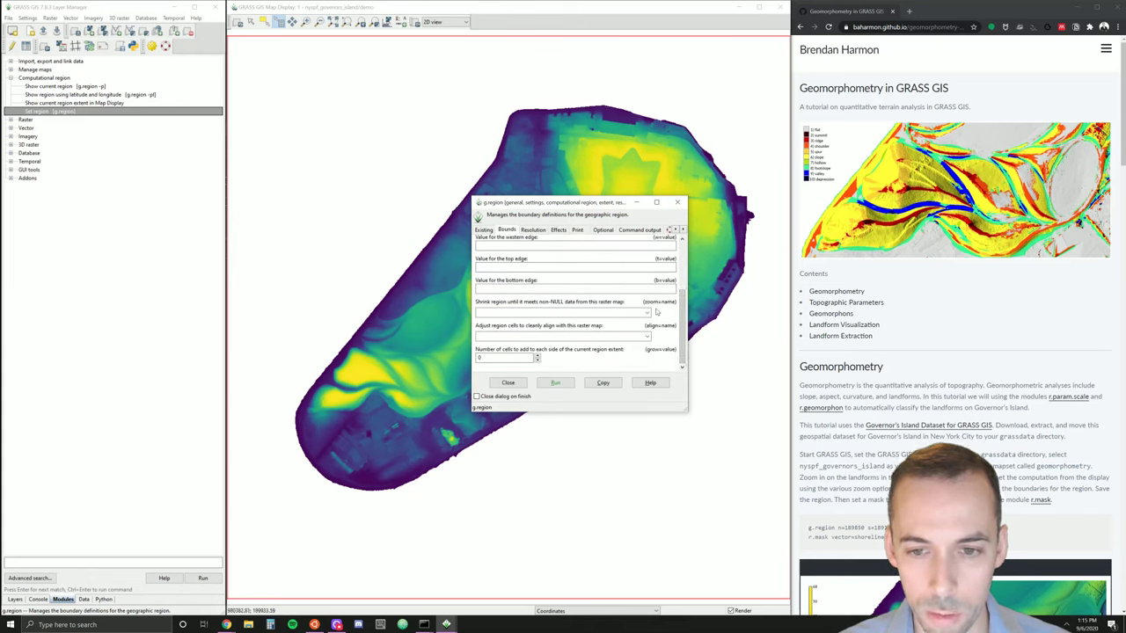
left_click(538, 311)
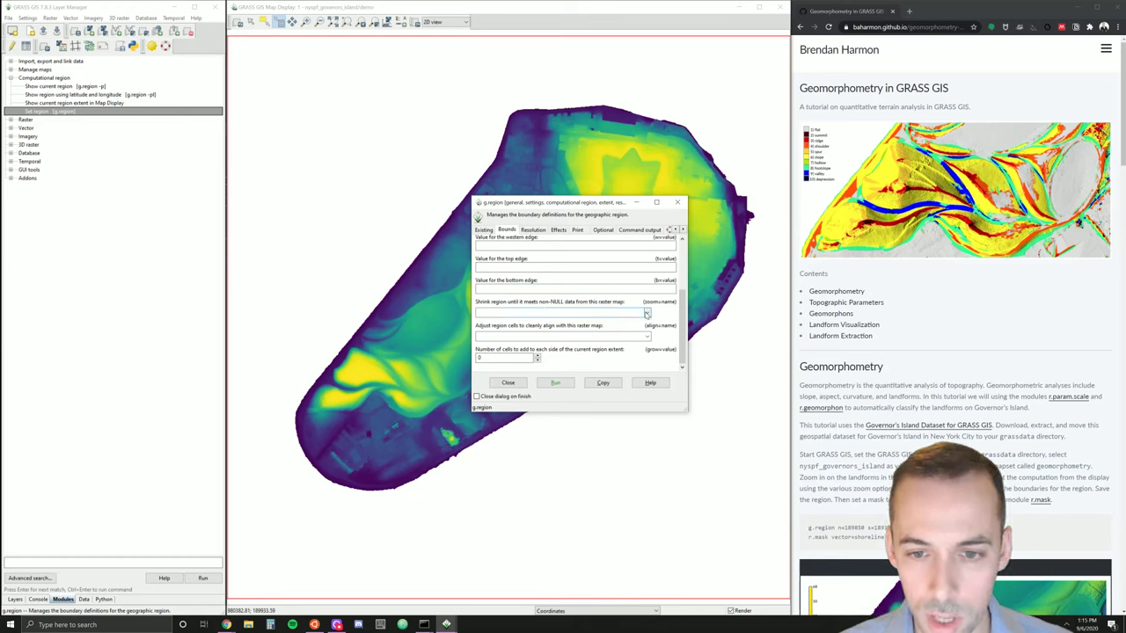
left_click(647, 312)
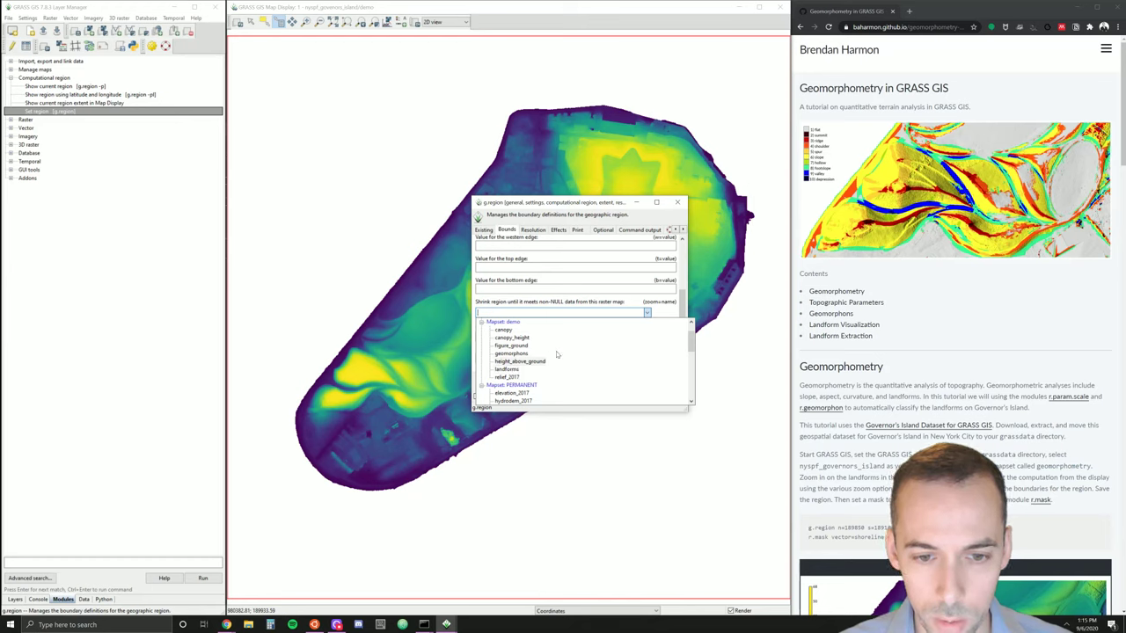
scroll(566, 348, "down", 1)
left_click(527, 369)
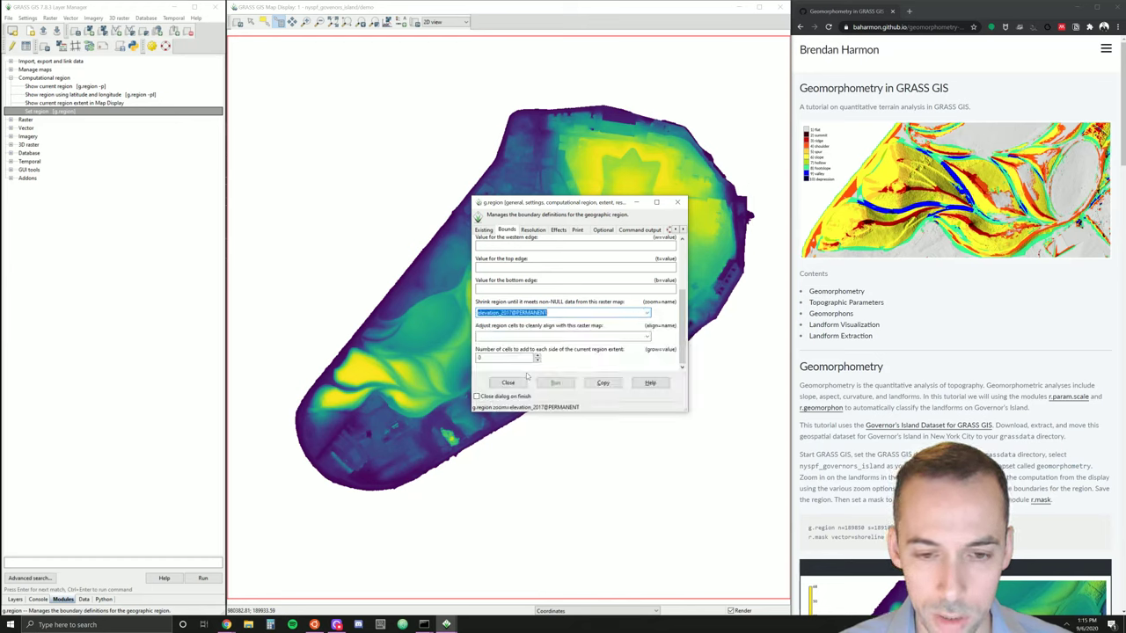
left_click(557, 385)
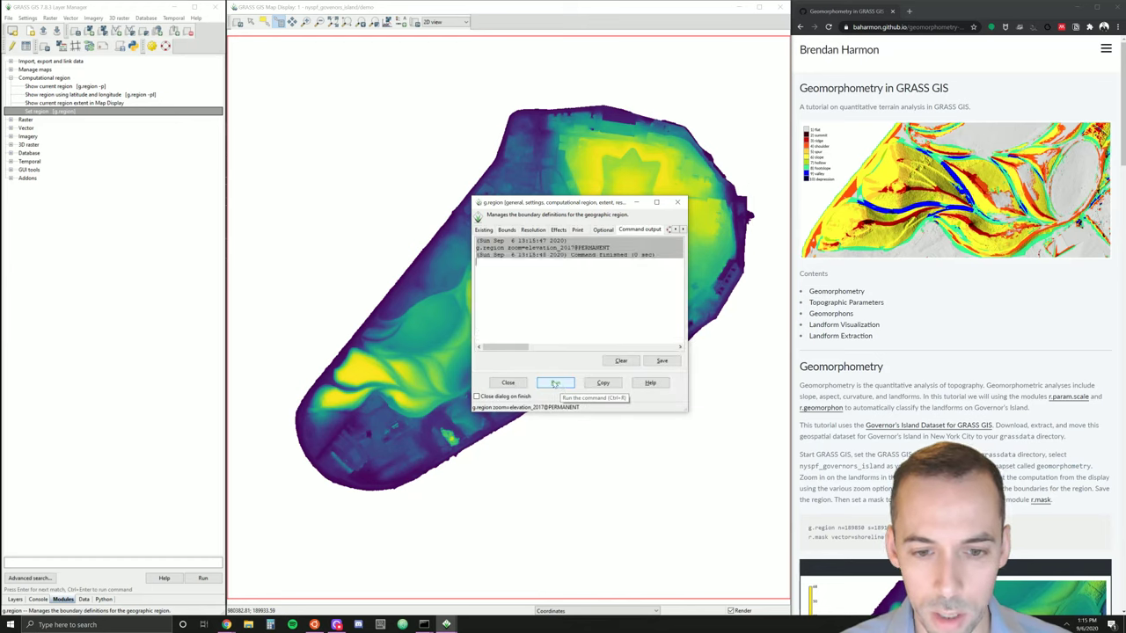
key("Escape")
left_click(238, 24)
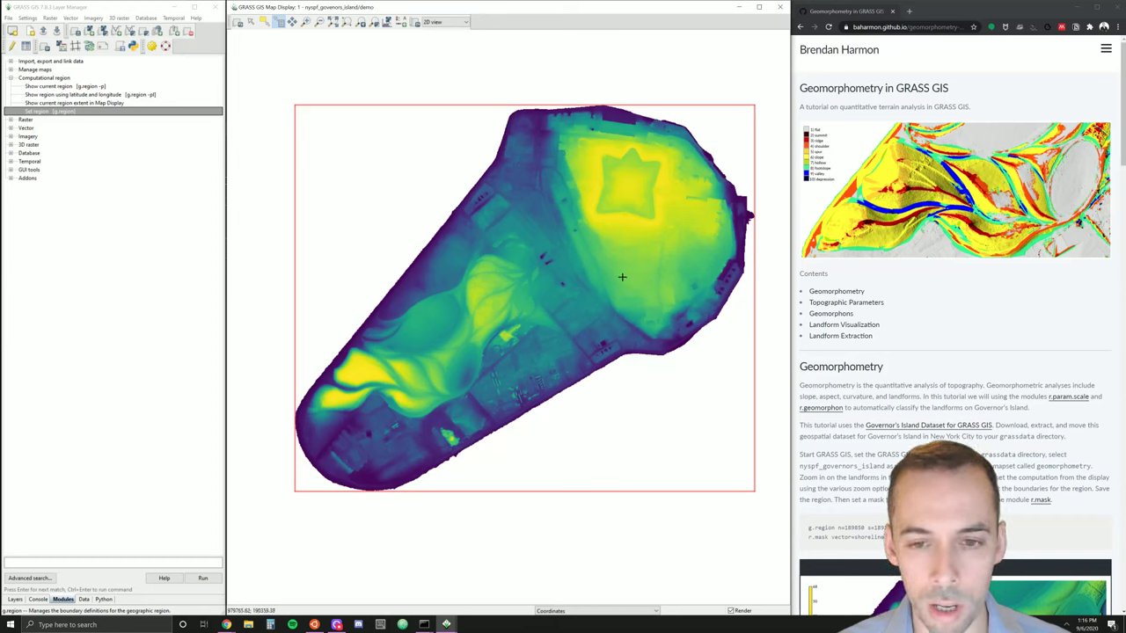
- Return to the layer list and zoom the map display in on the hills at the island's southwestern end
left_click(15, 599)
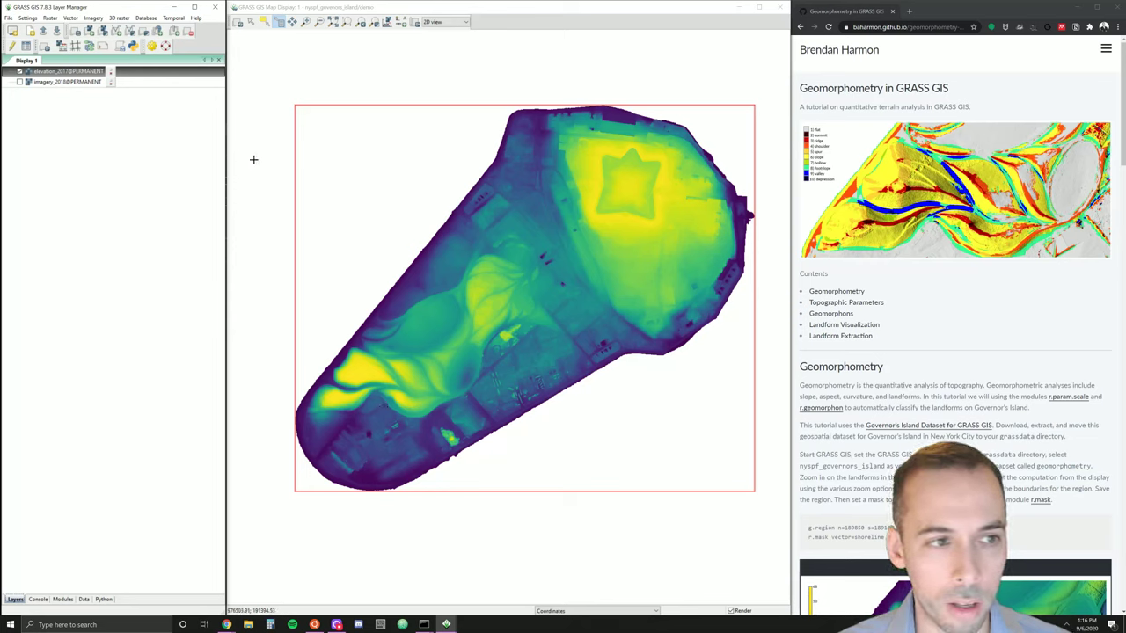
left_click(305, 22)
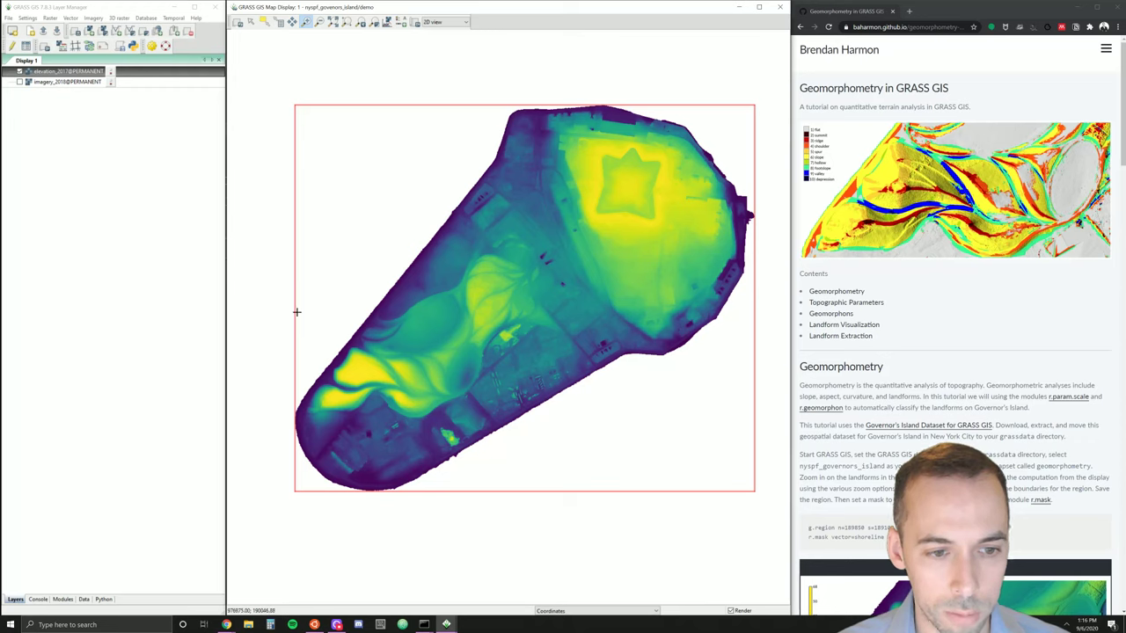
left_click_drag(299, 312, 493, 432)
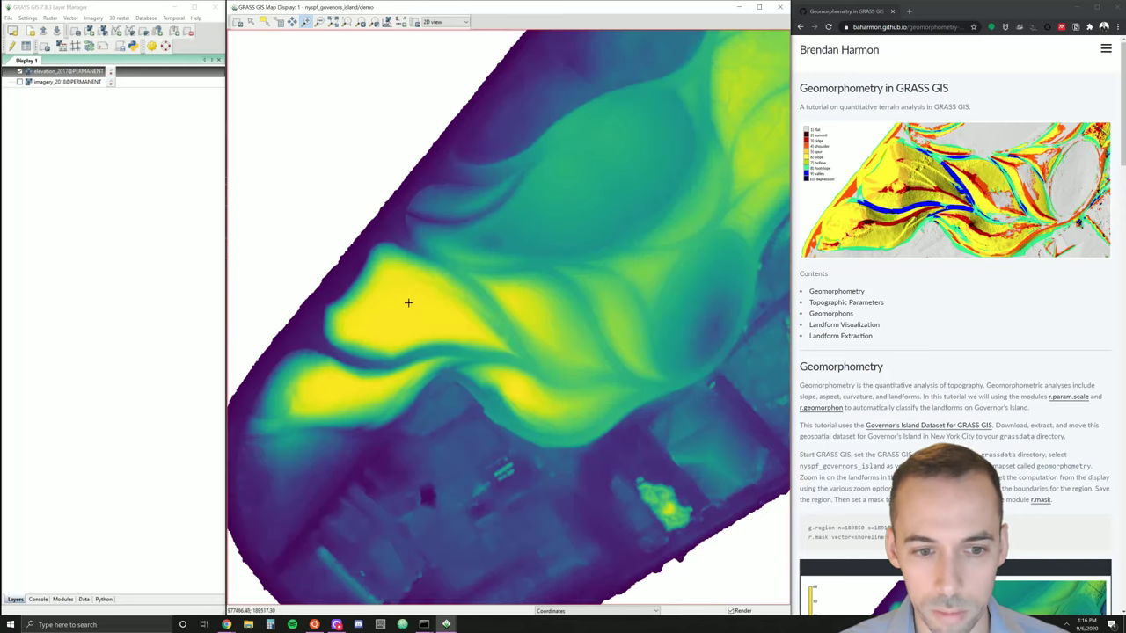
left_click_drag(239, 190, 573, 437)
right_click(573, 437)
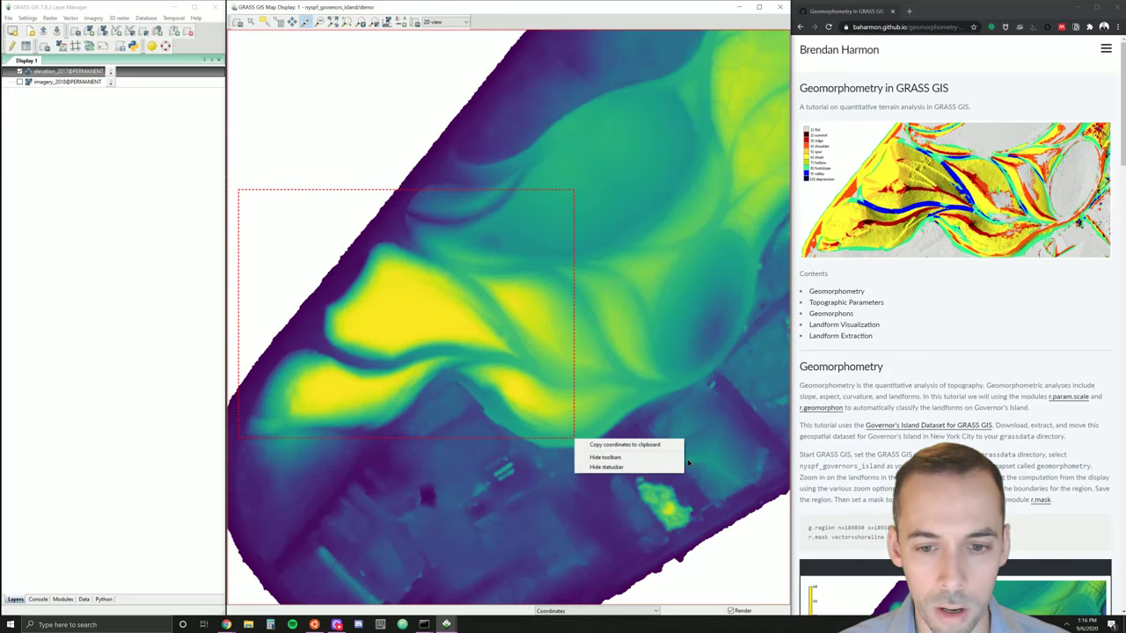
left_click(236, 175)
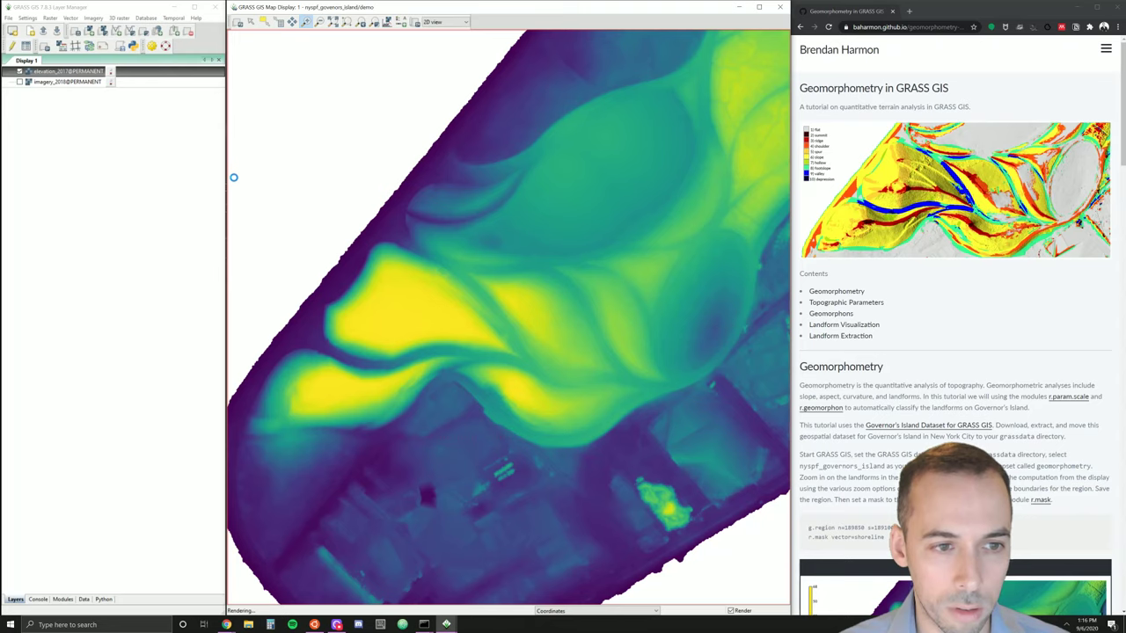
left_click_drag(234, 177, 323, 232)
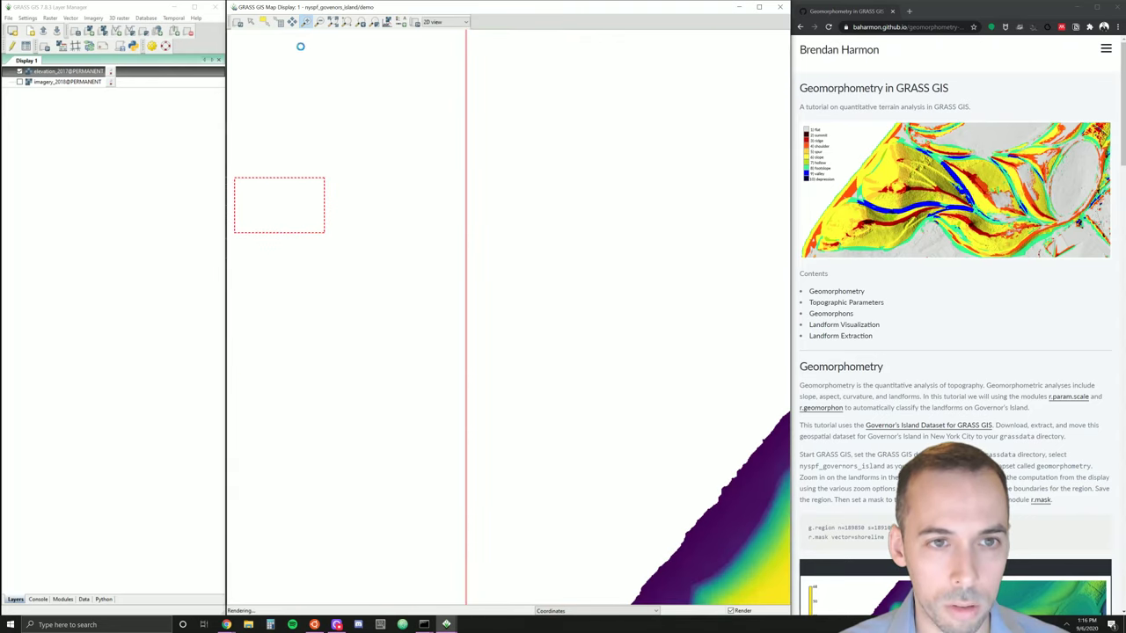
left_click(361, 26)
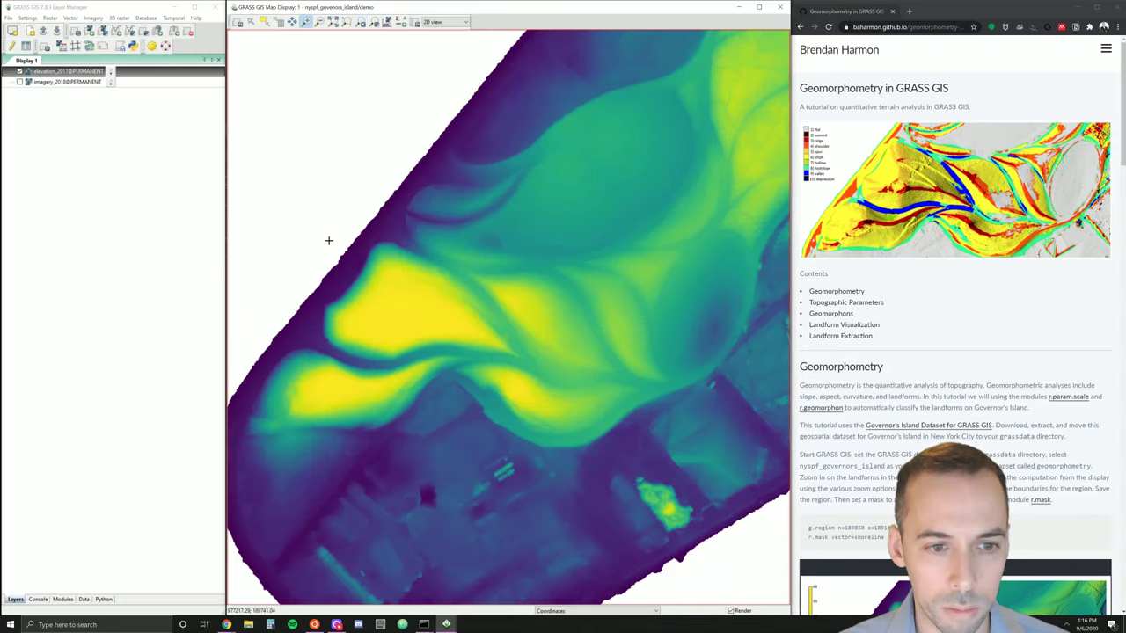
- Frame the southwestern hills more tightly in the map display and set the computational region extent from the display
left_click_drag(244, 163, 714, 500)
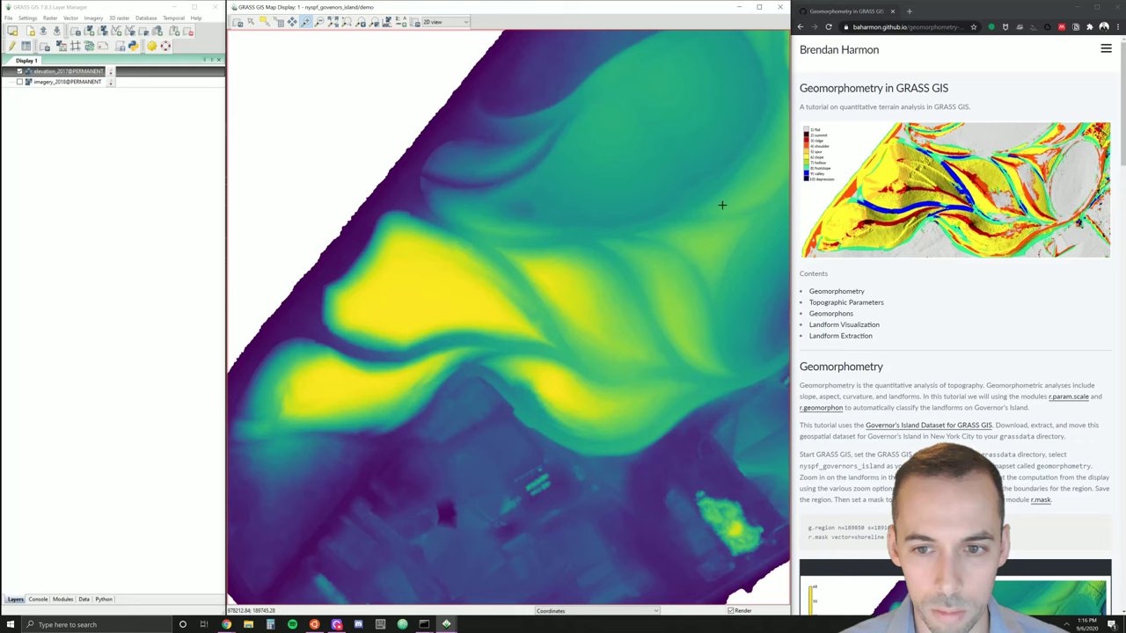
left_click_drag(721, 205, 253, 480)
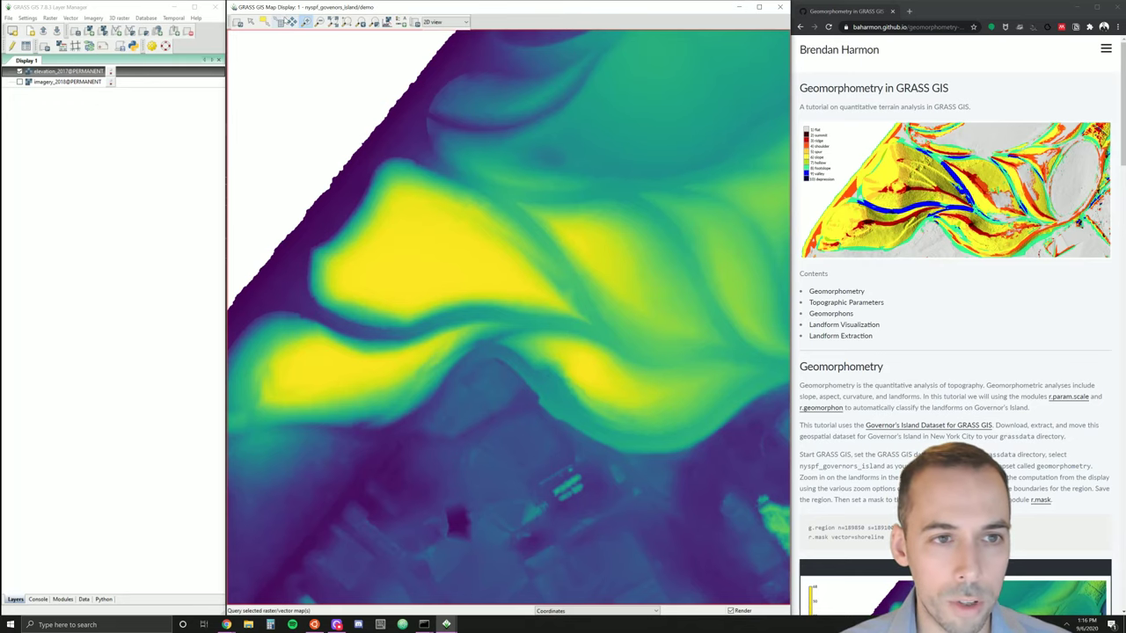
left_click(293, 22)
left_click_drag(329, 137, 339, 138)
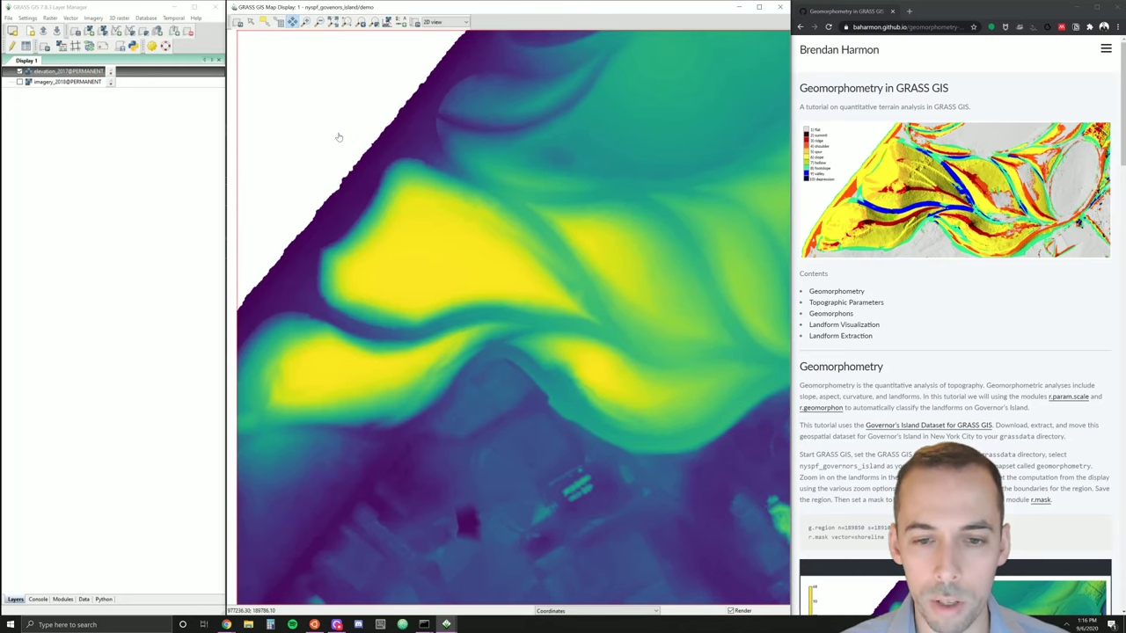
left_click(373, 24)
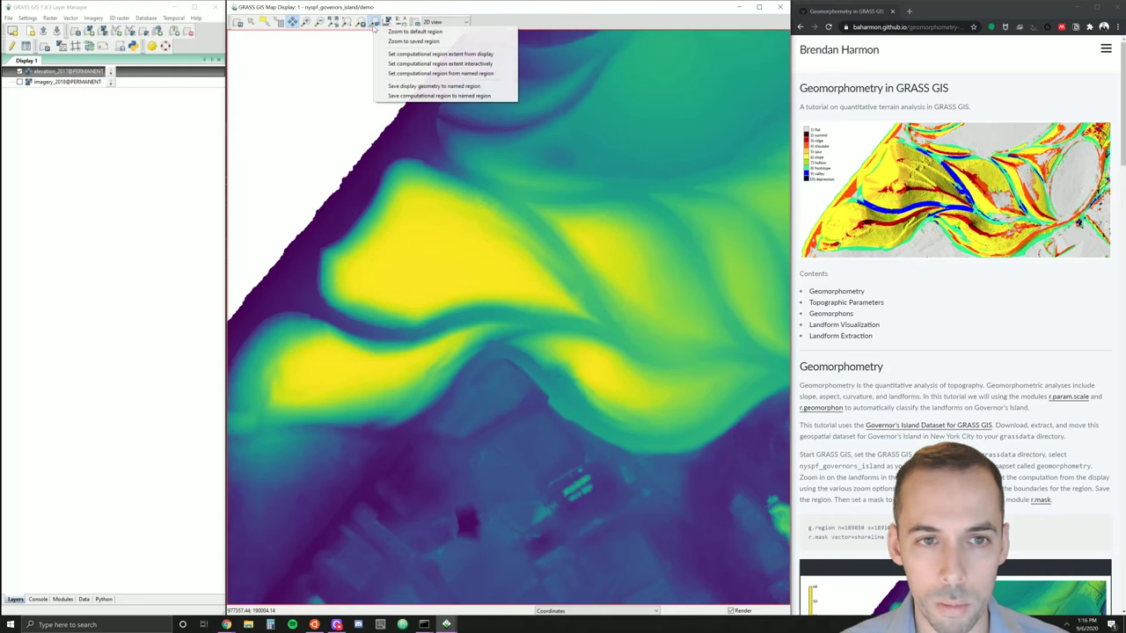
left_click(425, 55)
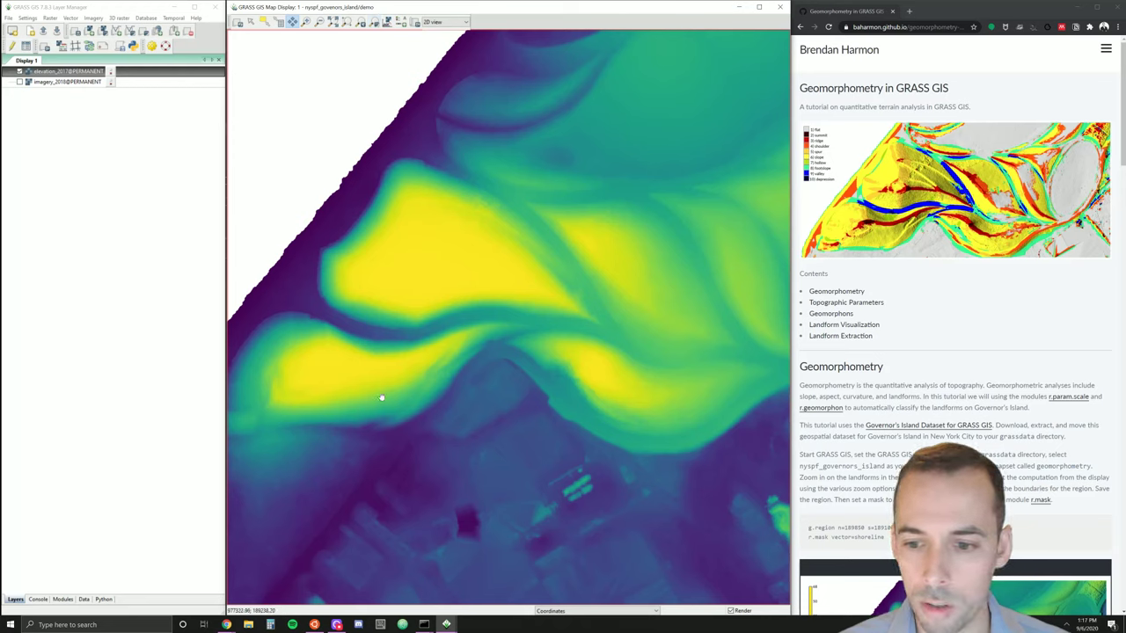
- Save the computational region to a named region called landforms, overwriting the existing region file
left_click(379, 24)
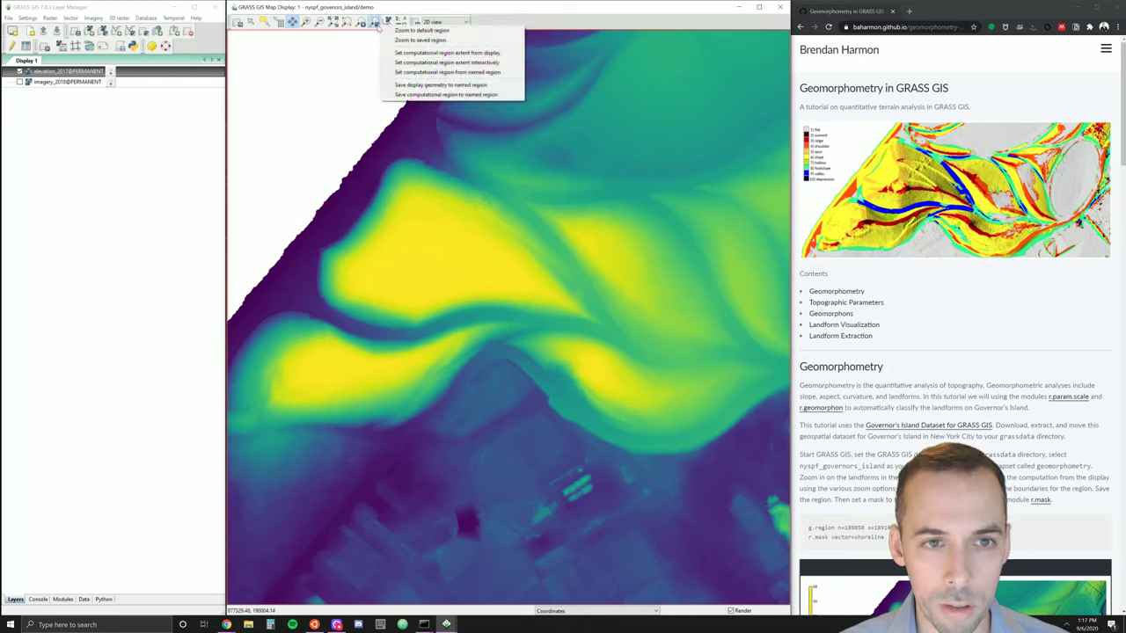
left_click(451, 95)
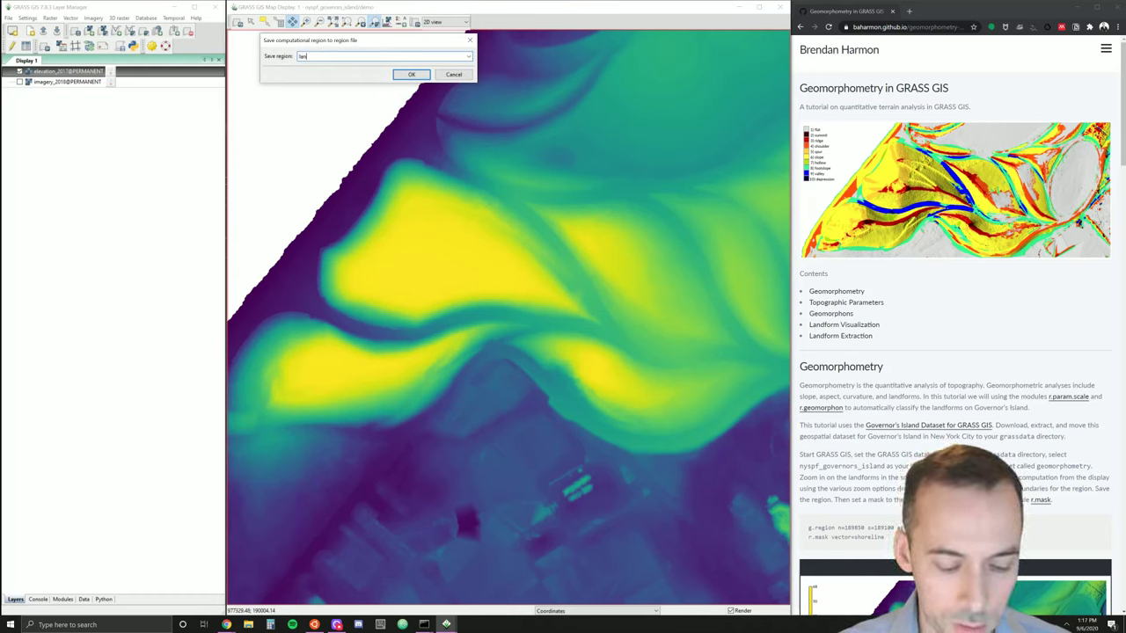
type("landforms")
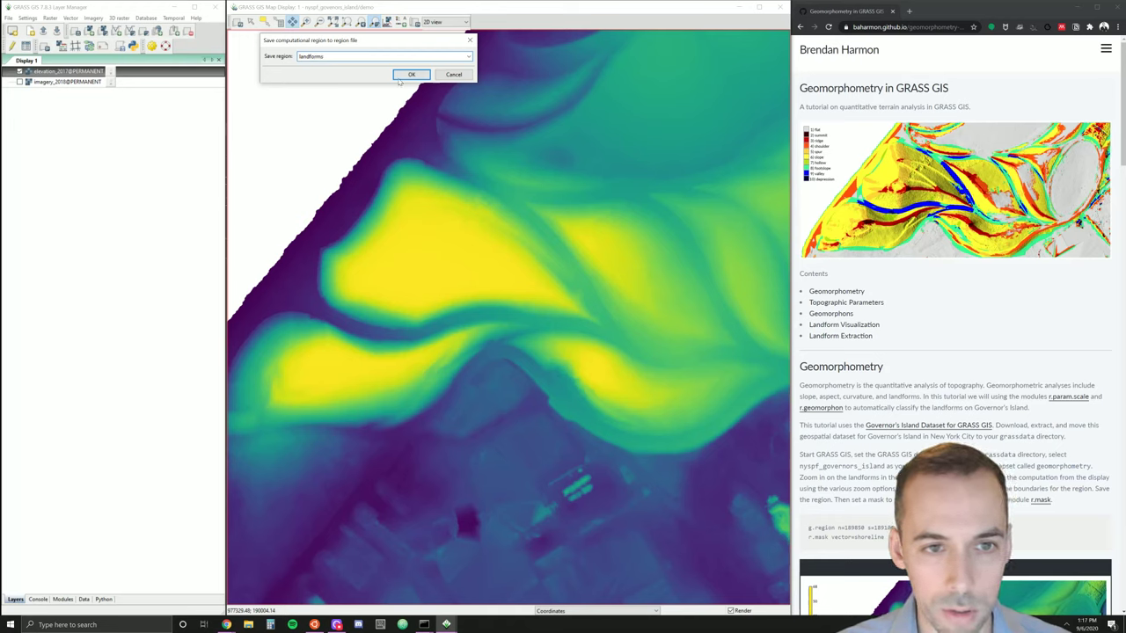
left_click(407, 76)
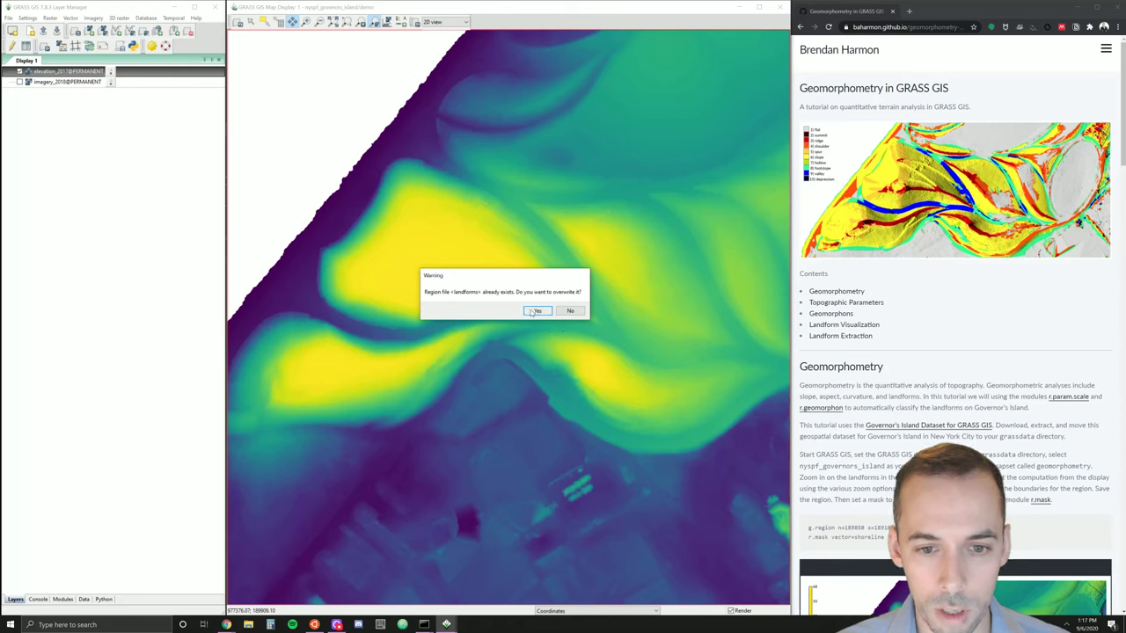
left_click(534, 313)
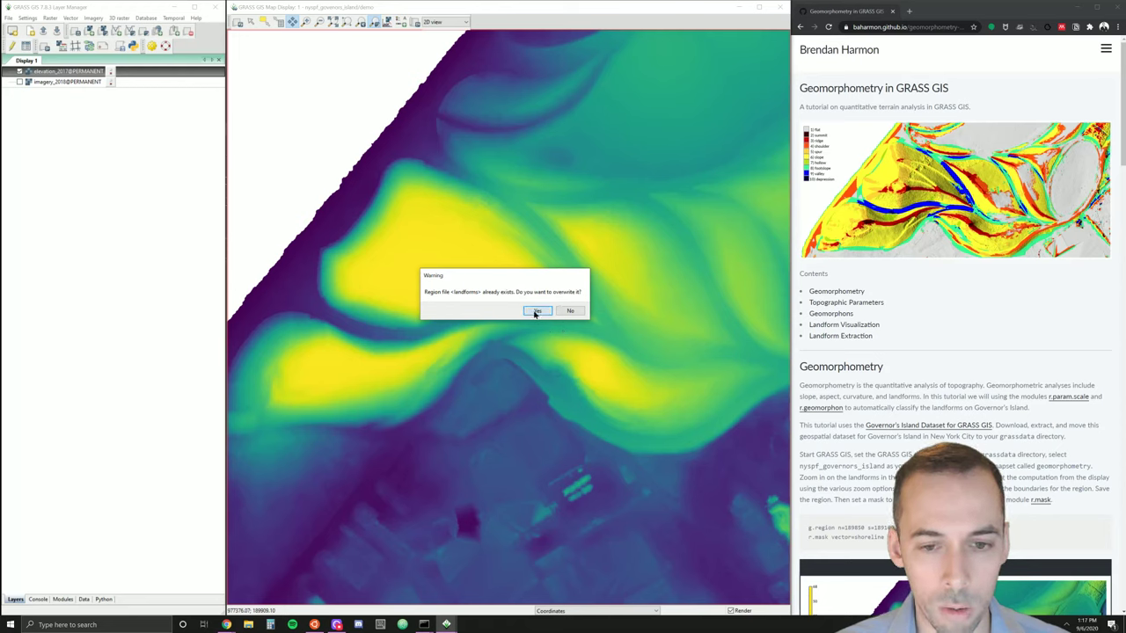
- Run g.region from the console to print the current region, and highlight its north, south, west and east bounds
left_click(320, 21)
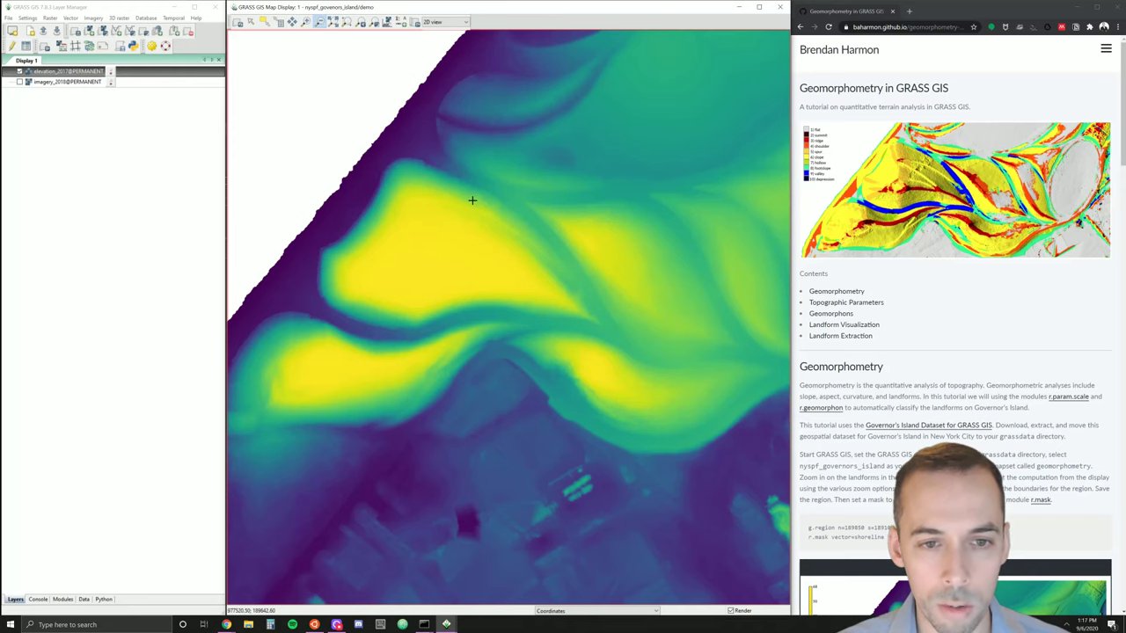
scroll(472, 201, "down", 1)
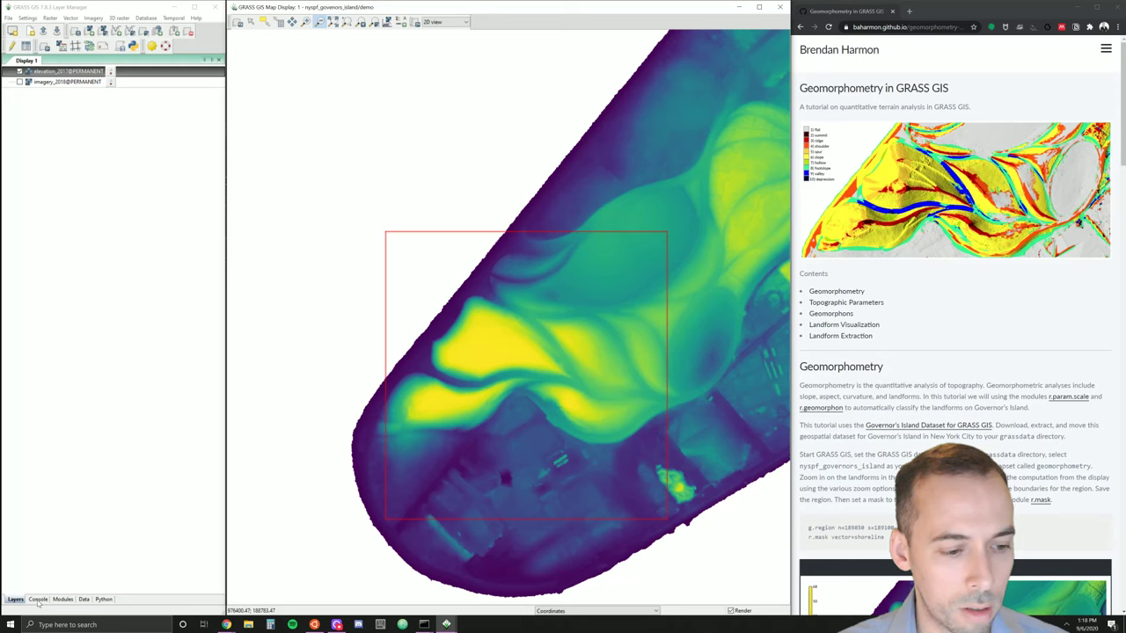
left_click(38, 600)
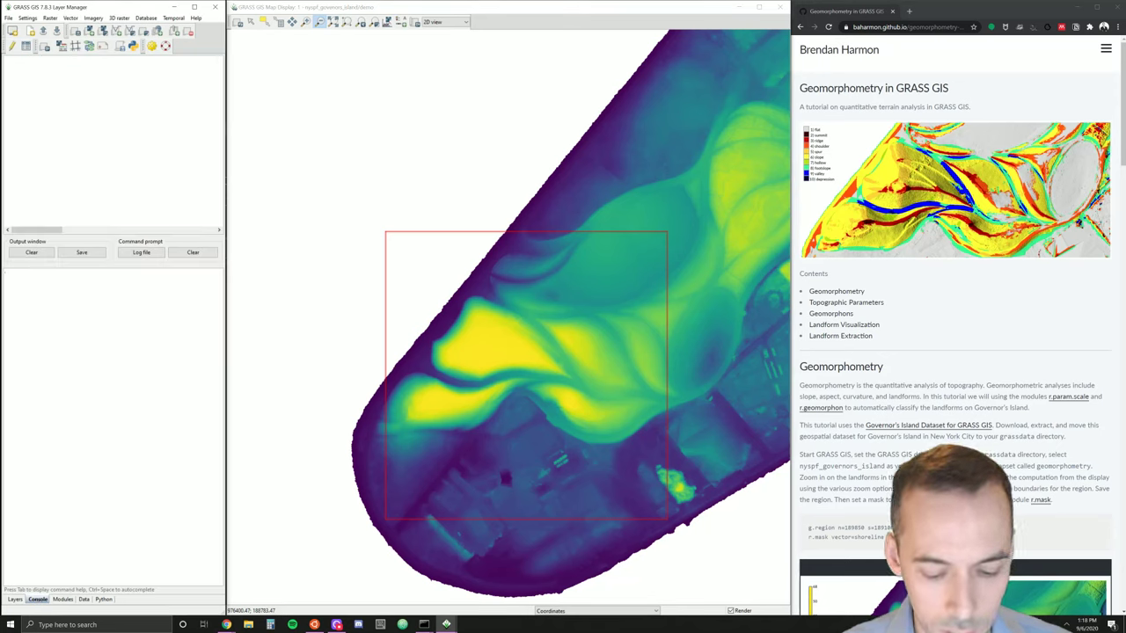
type("g.region")
key("Return")
key("Return")
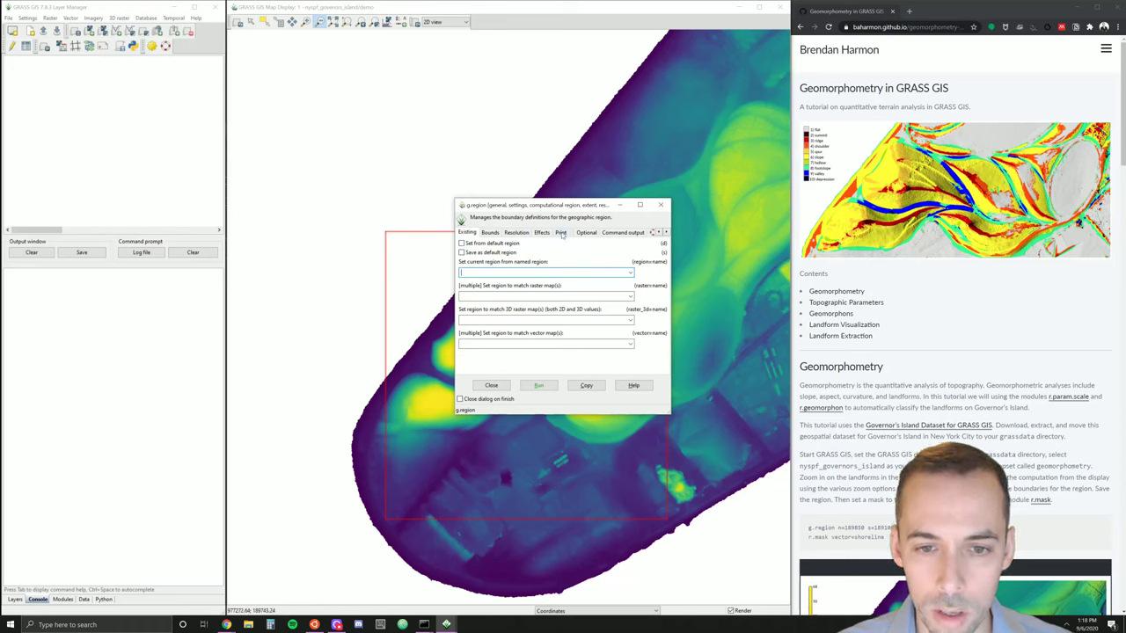
left_click(561, 233)
left_click(488, 246)
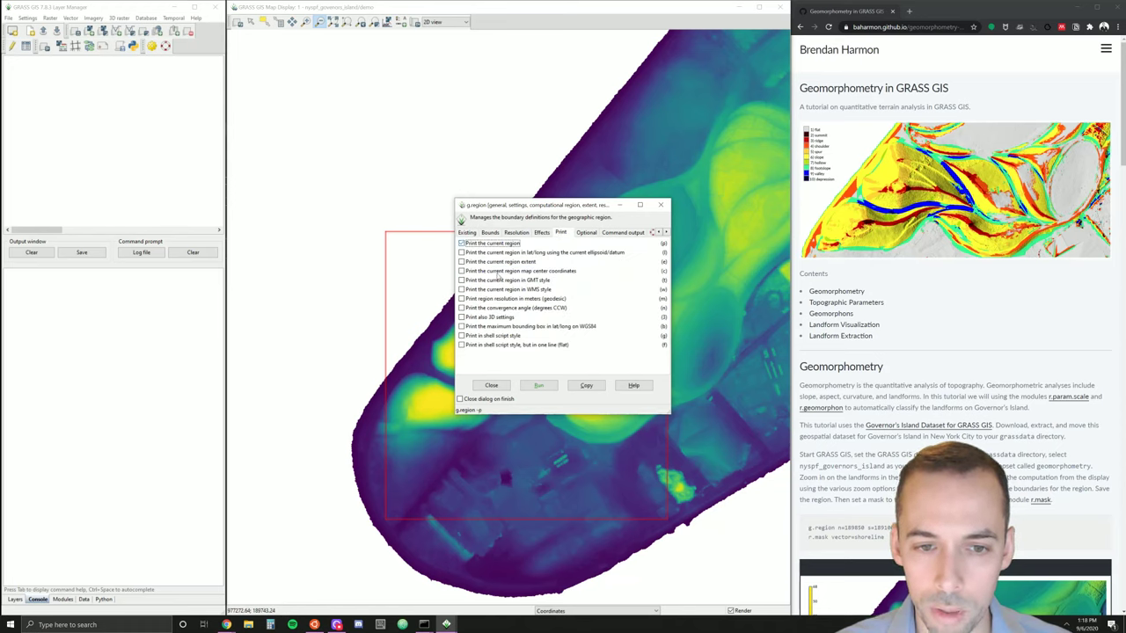
left_click(539, 385)
left_click(538, 385)
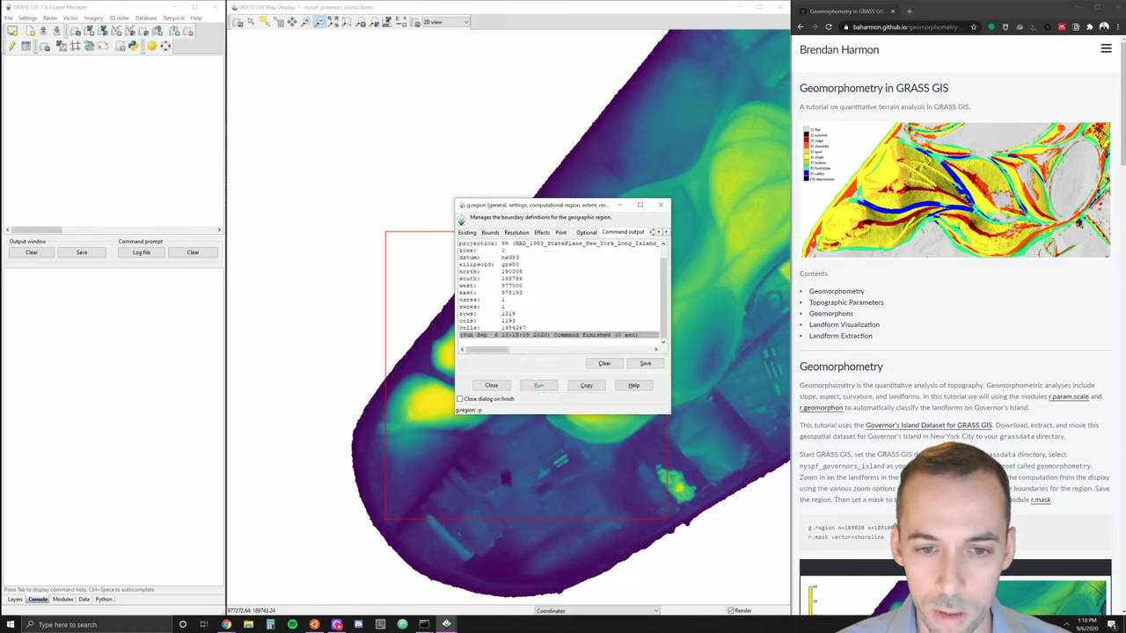
left_click_drag(522, 292, 459, 271)
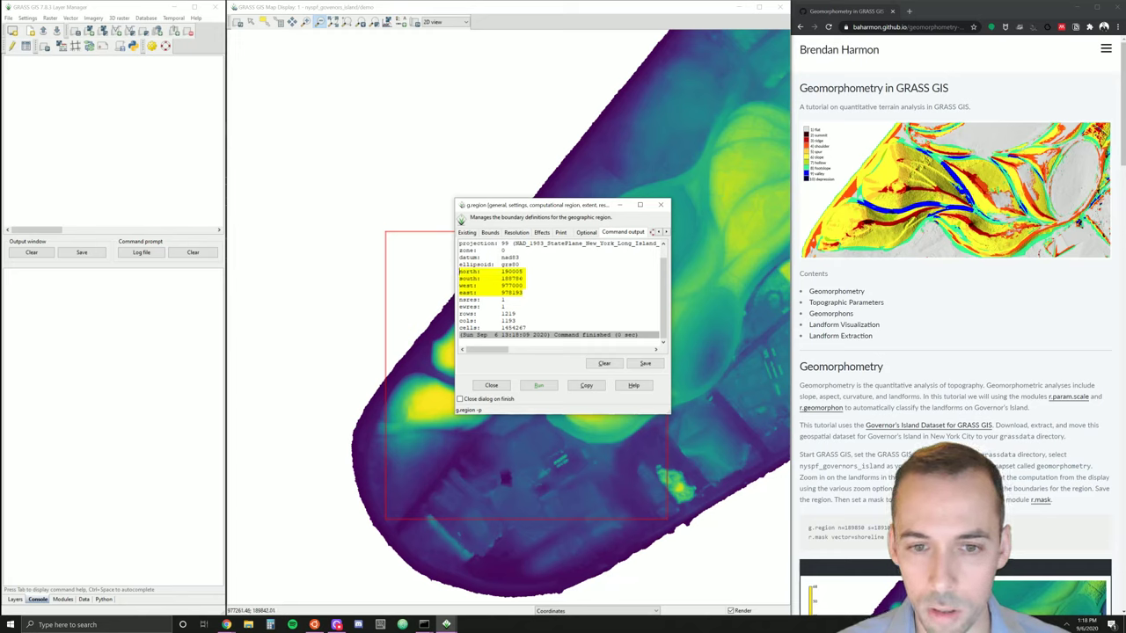
- Set the g.region bounds to 189850 north, 189100 south, 978550 east and 976850 west, following the tutorial page's command
left_click(490, 233)
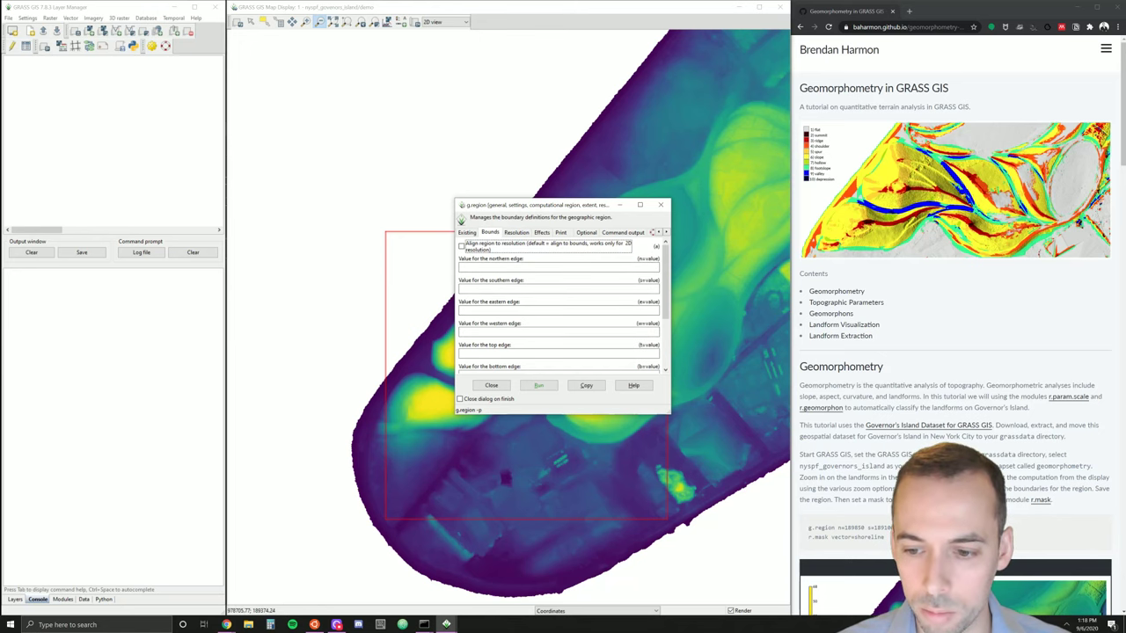
scroll(954, 352, "down", 3)
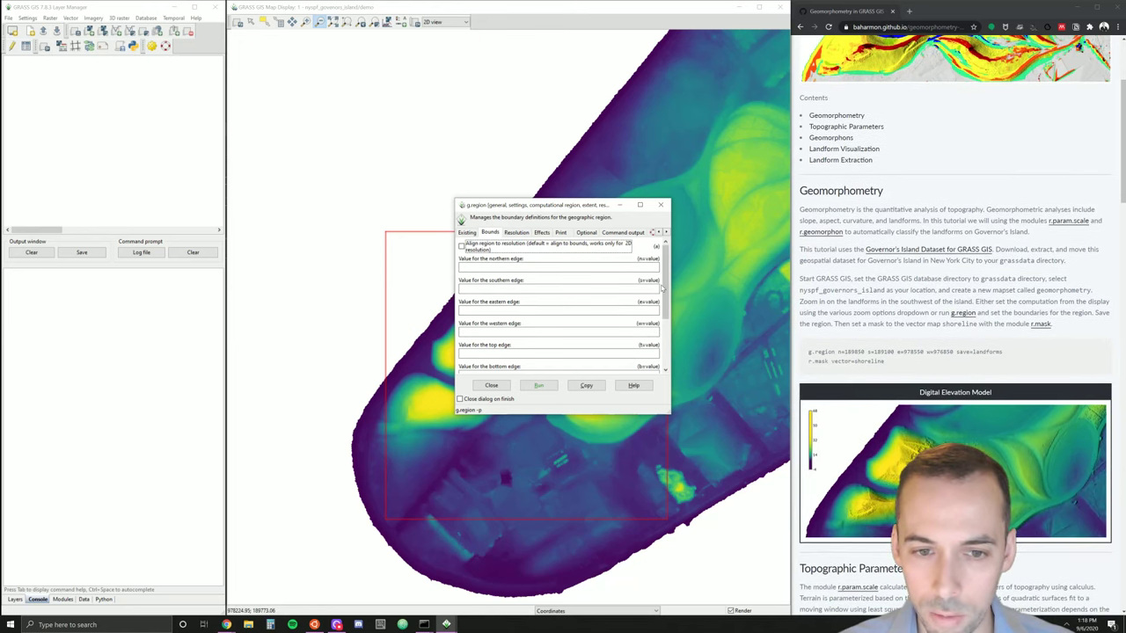
left_click(598, 268)
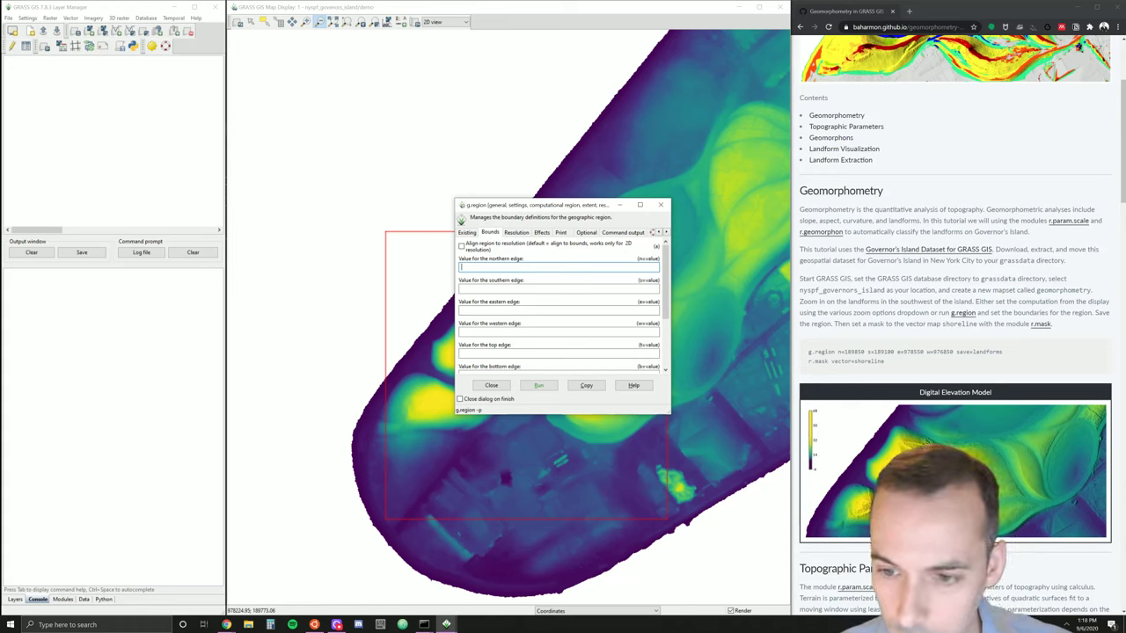
type("189850")
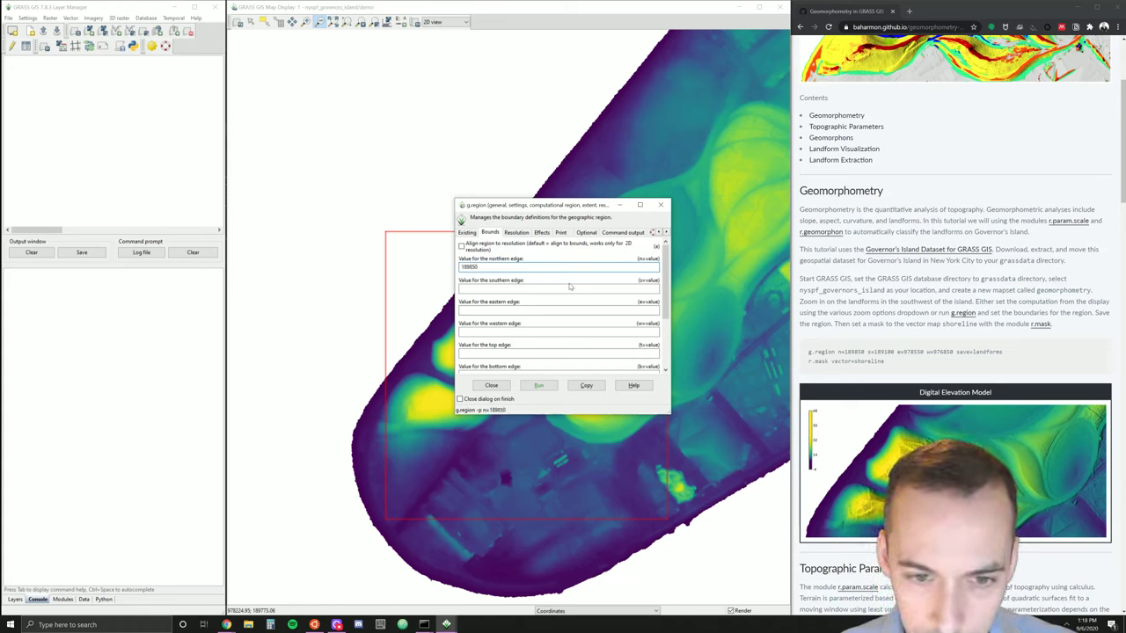
left_click(569, 287)
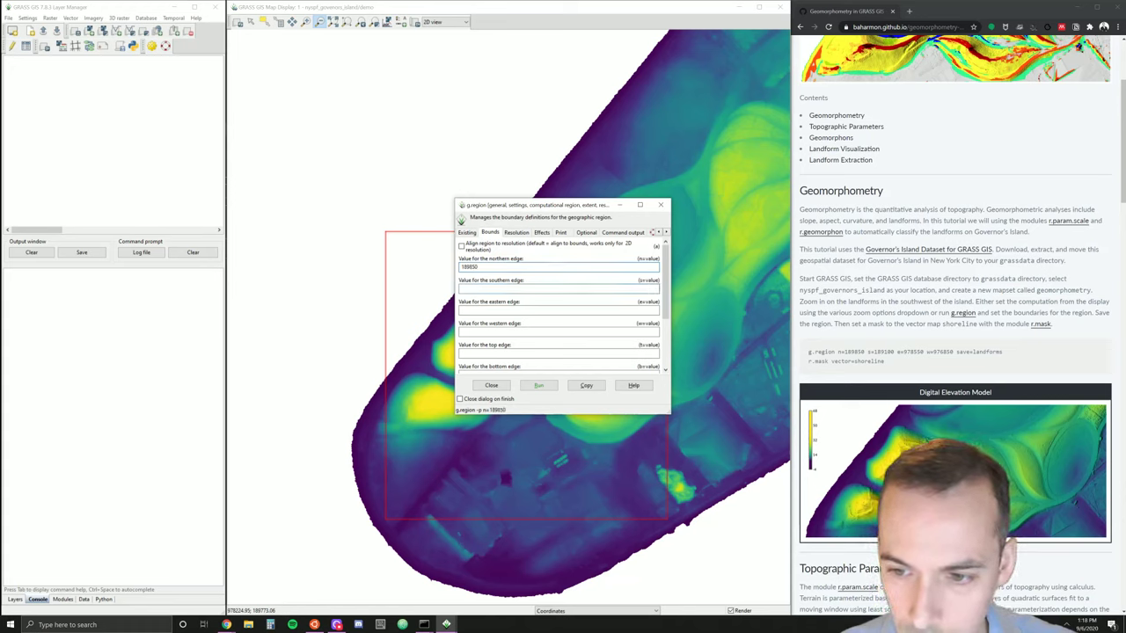
type("18")
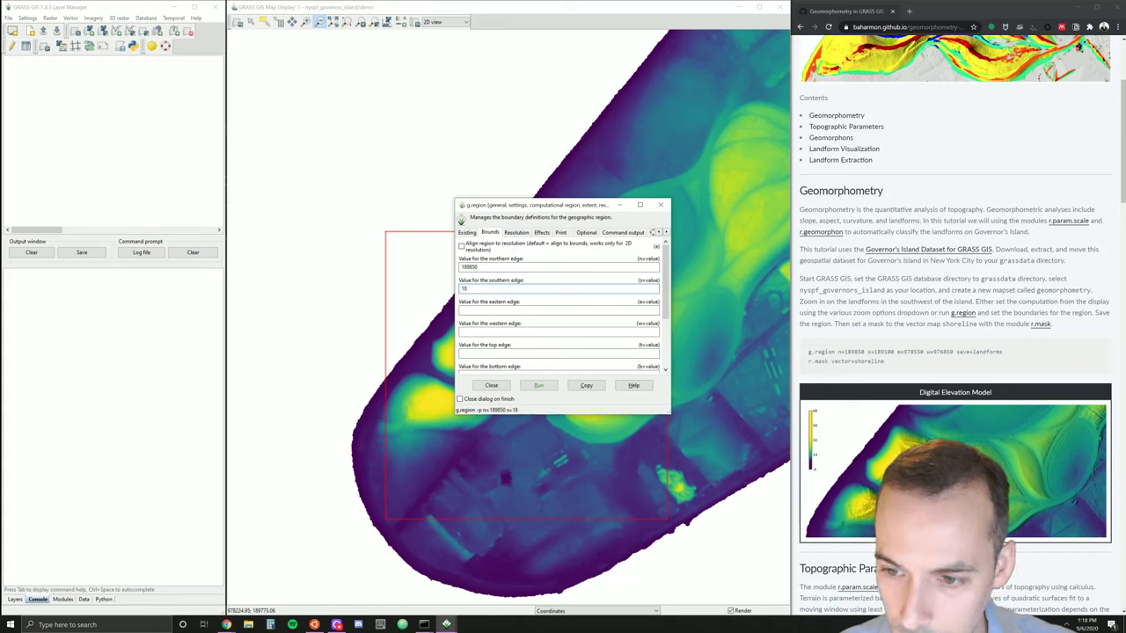
type("9100")
key("Tab")
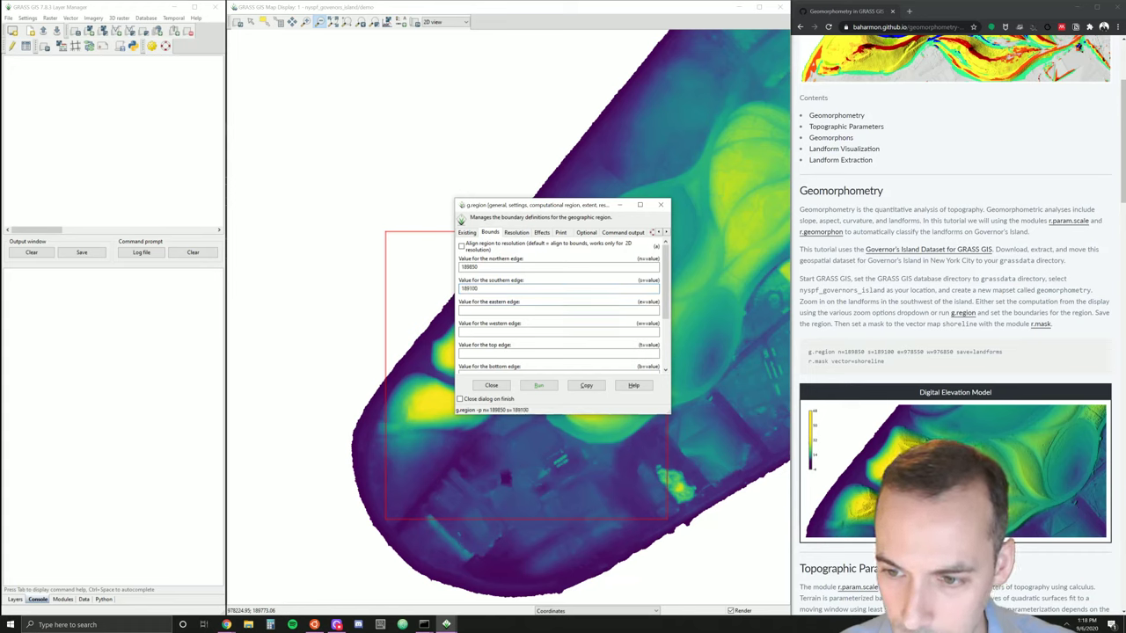
type("97")
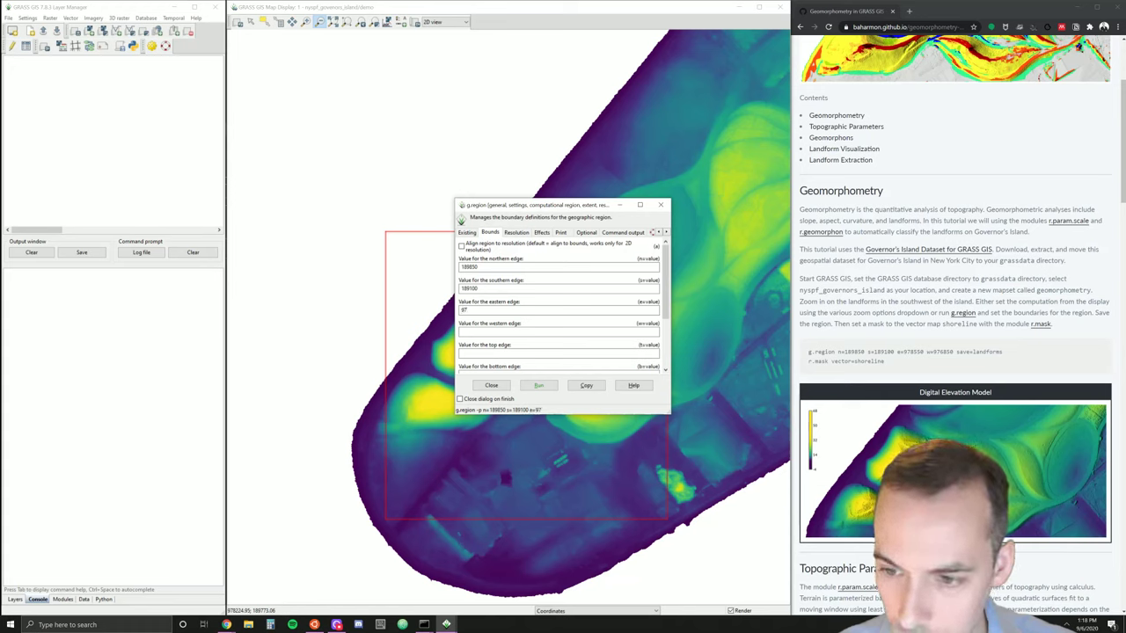
type("8550")
key("Tab")
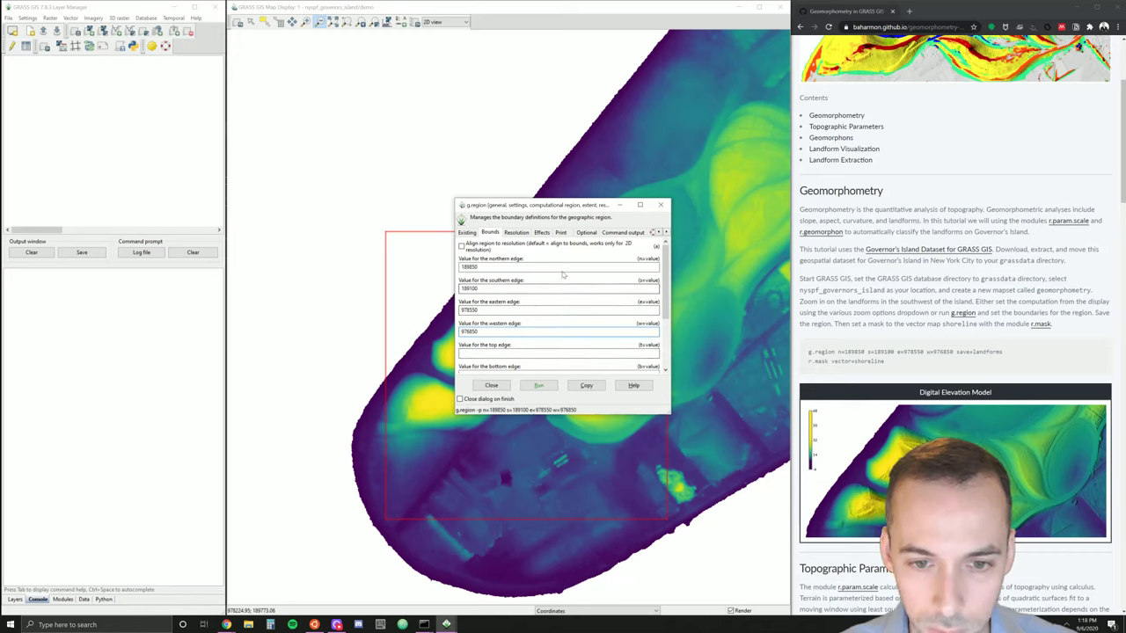
- Run g.region with the settings saved to region file landforms and overwriting allowed, close the dialog and redraw the map
left_click(586, 233)
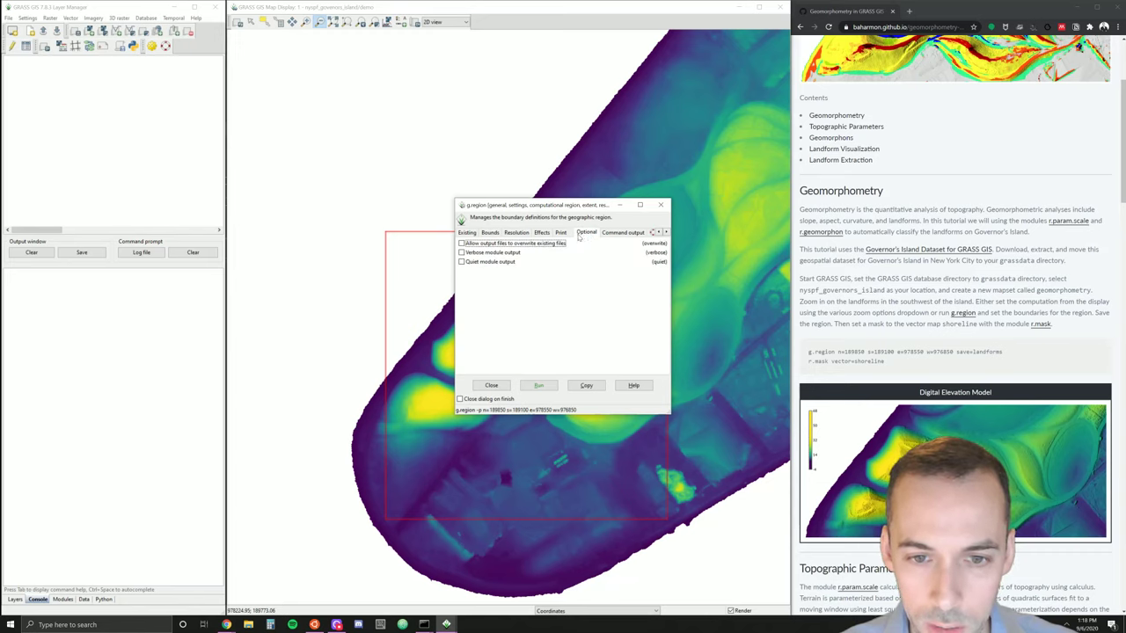
left_click(542, 233)
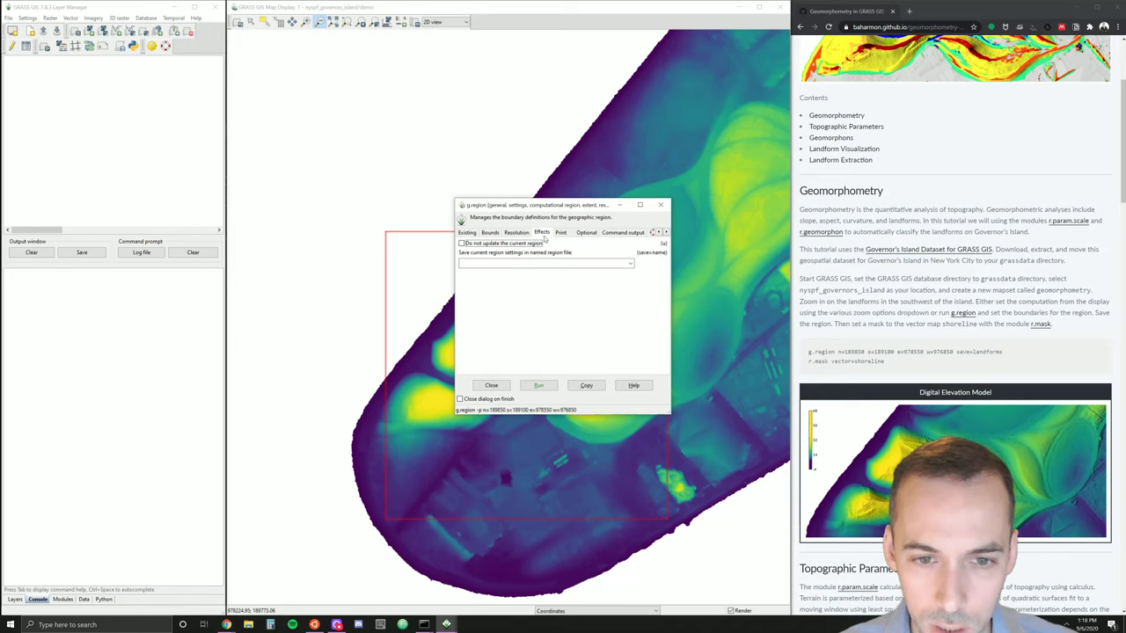
left_click(615, 263)
type("landforms")
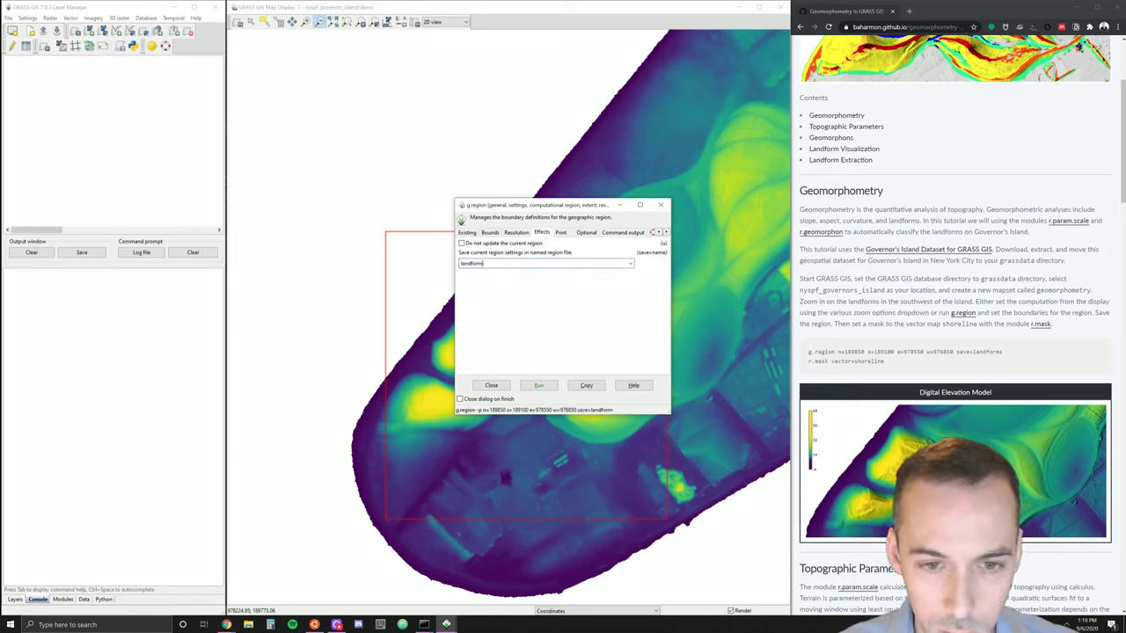
left_click(584, 234)
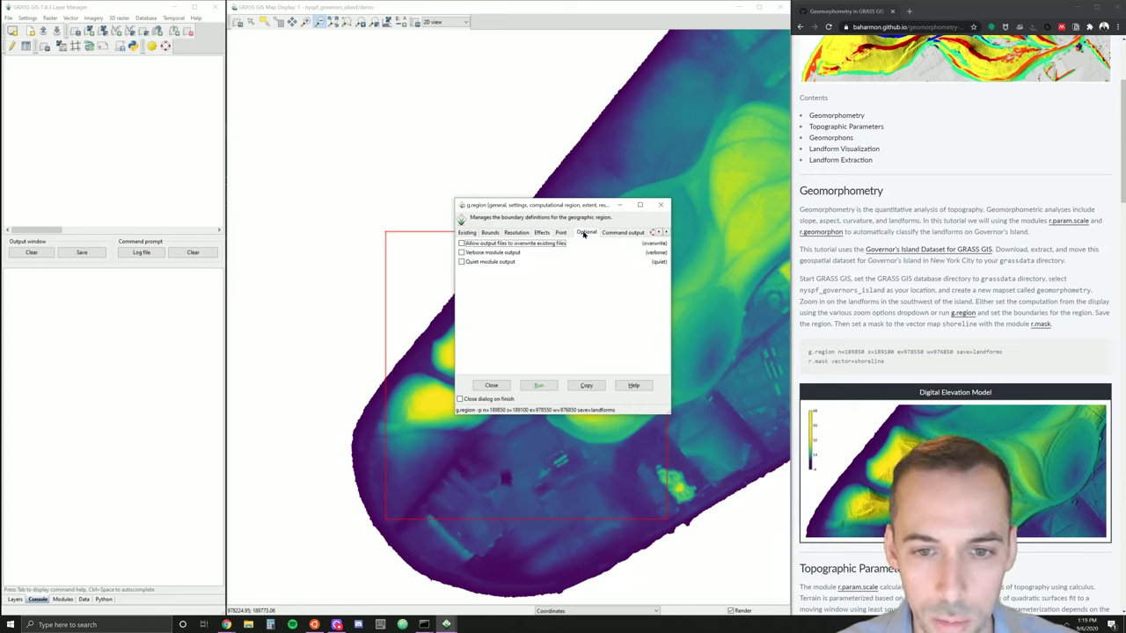
left_click(543, 244)
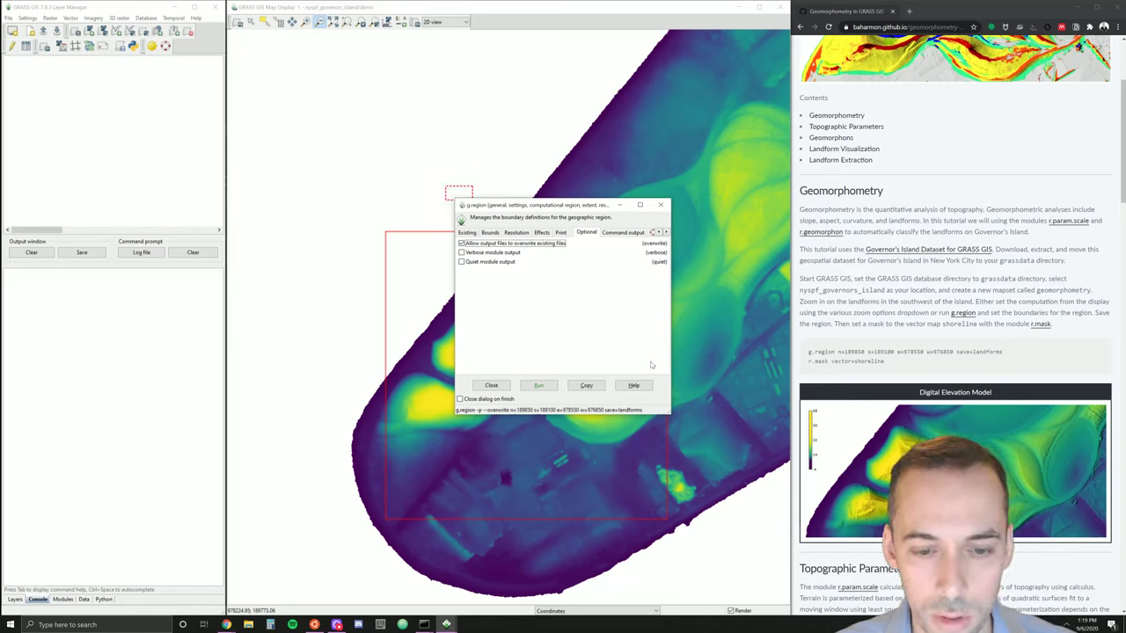
left_click(539, 386)
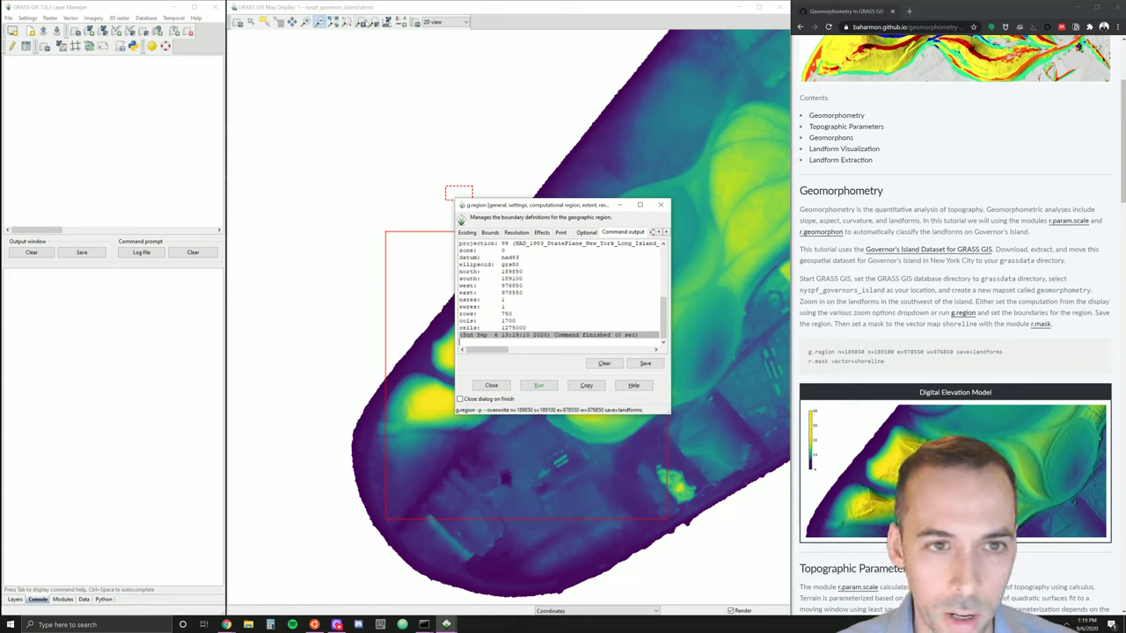
left_click(238, 24)
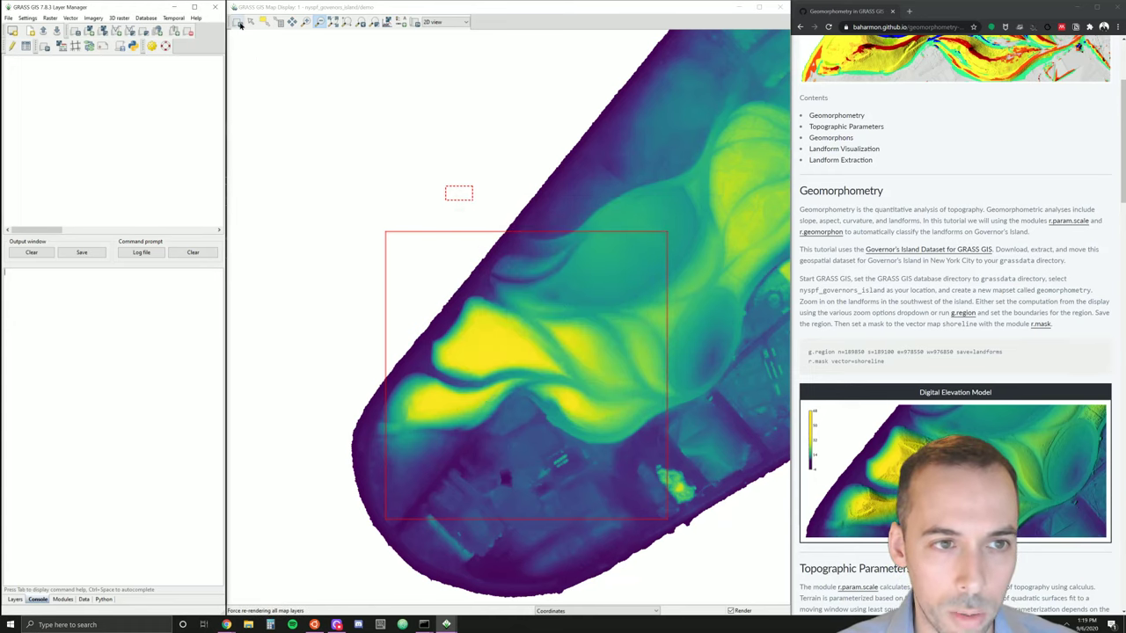
left_click(237, 24)
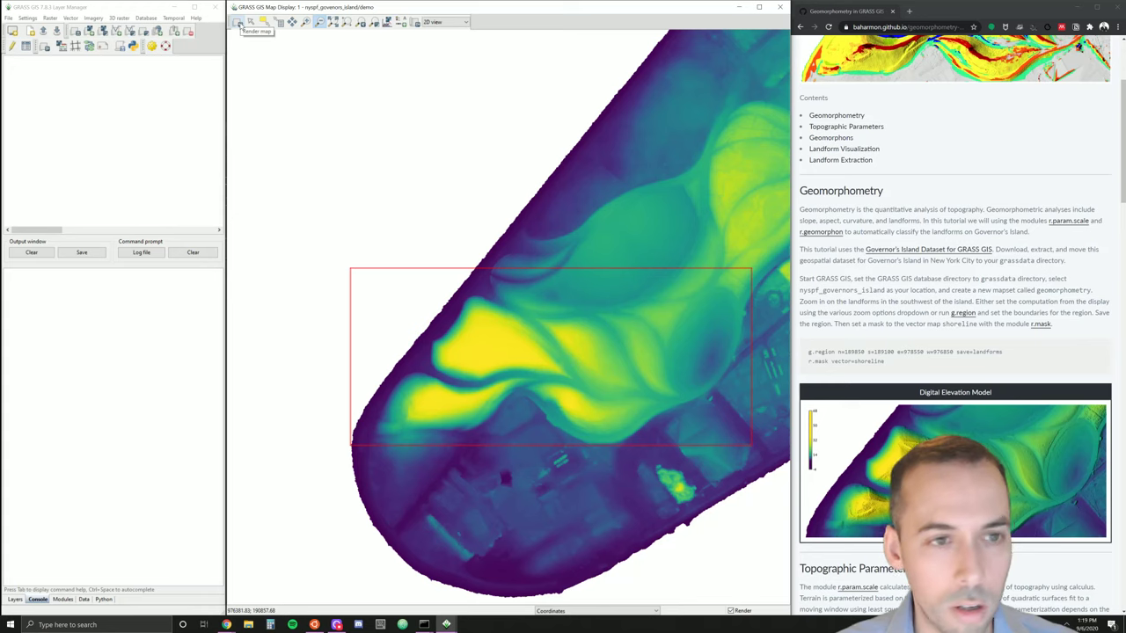
- Zoom the map display to the extents of the saved region landforms@demo
left_click(376, 24)
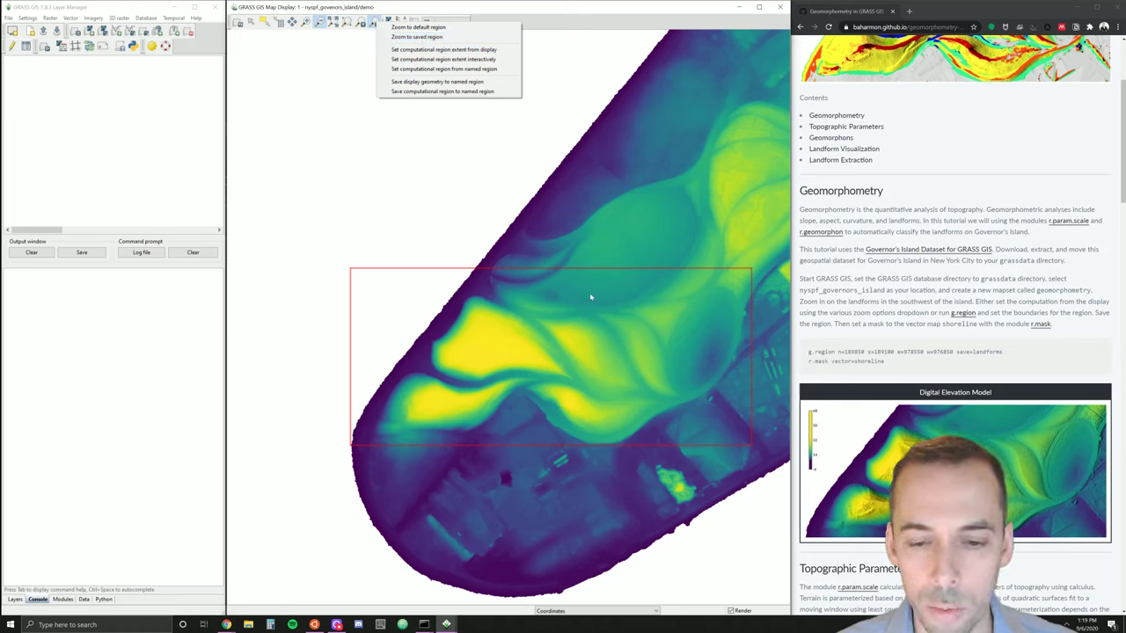
left_click(442, 38)
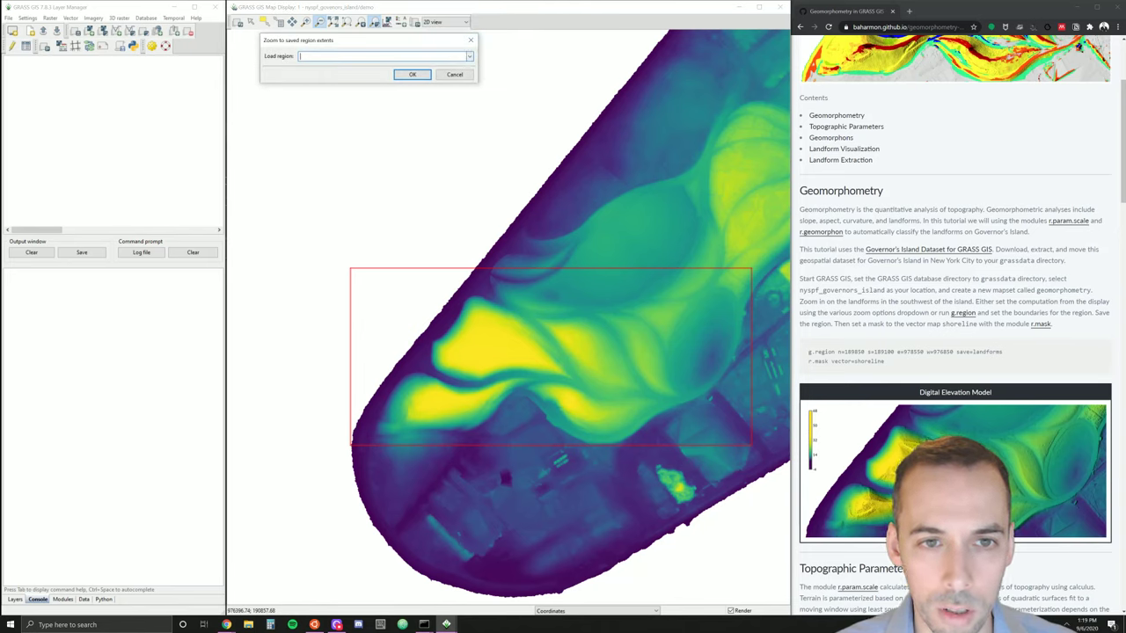
left_click(469, 57)
left_click(330, 76)
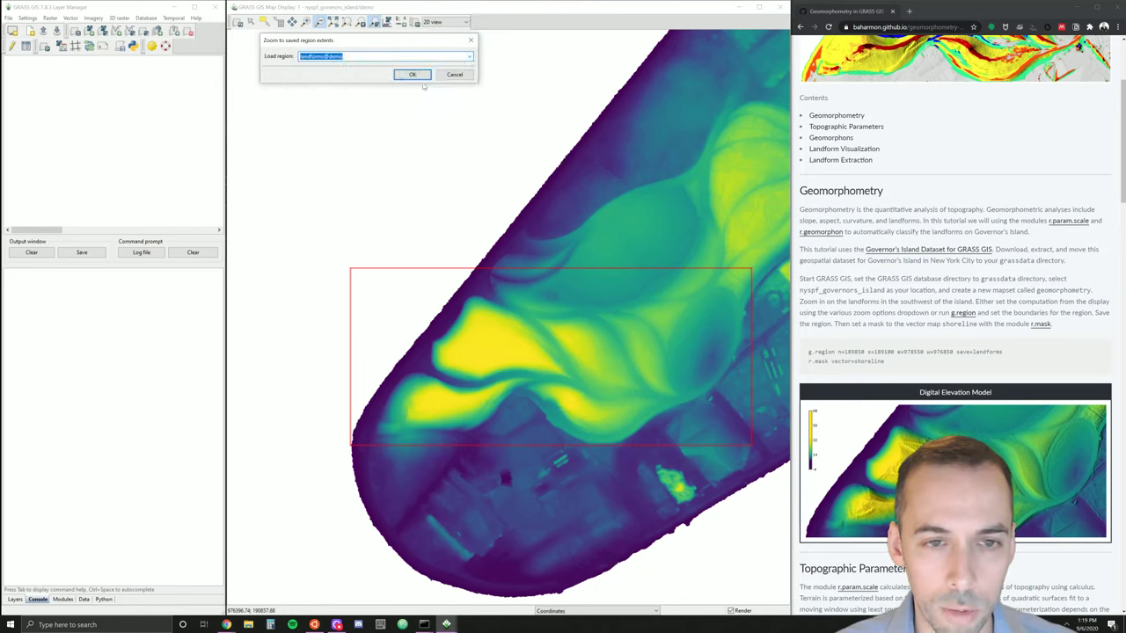
left_click(412, 74)
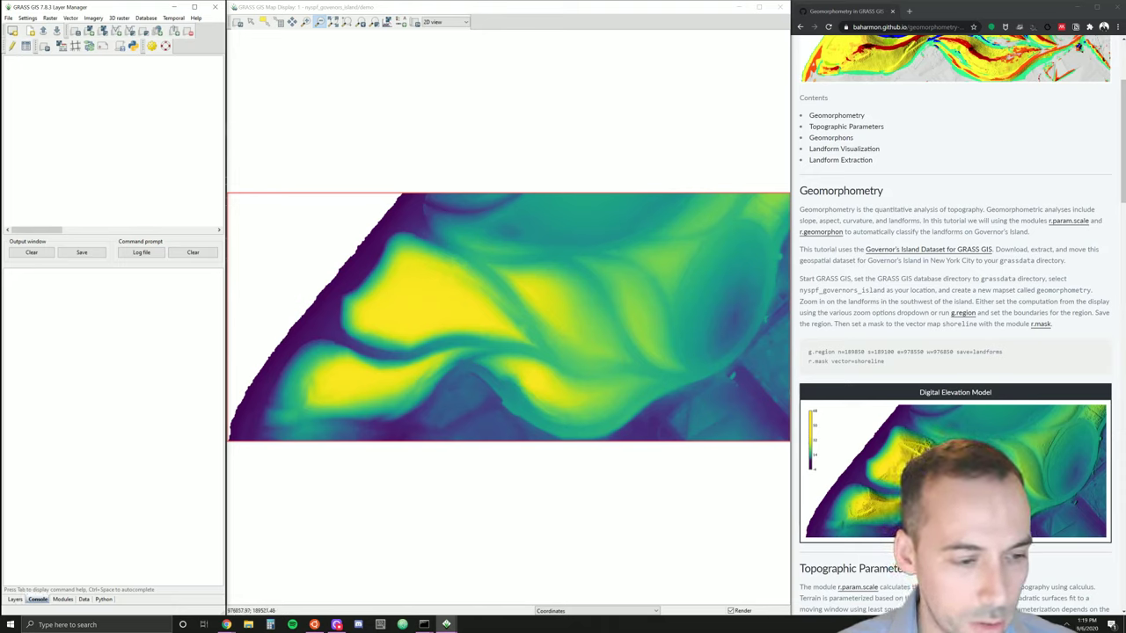
- Open the r.mask module from the console, and locate its entry among the raster modules
type("r.mask")
key("Return")
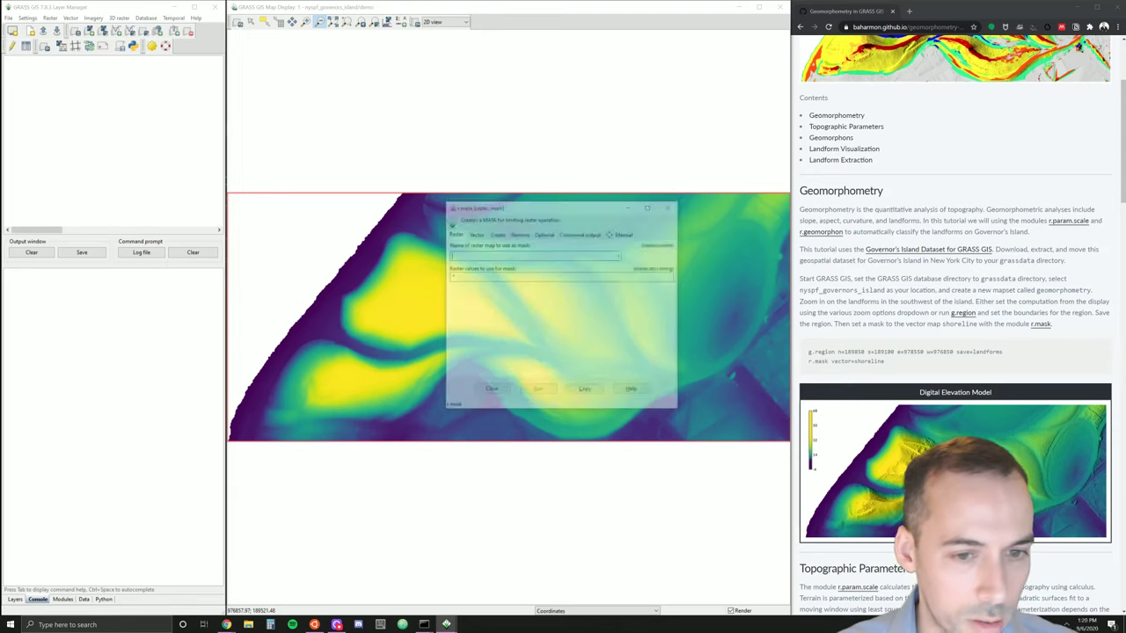
left_click(64, 598)
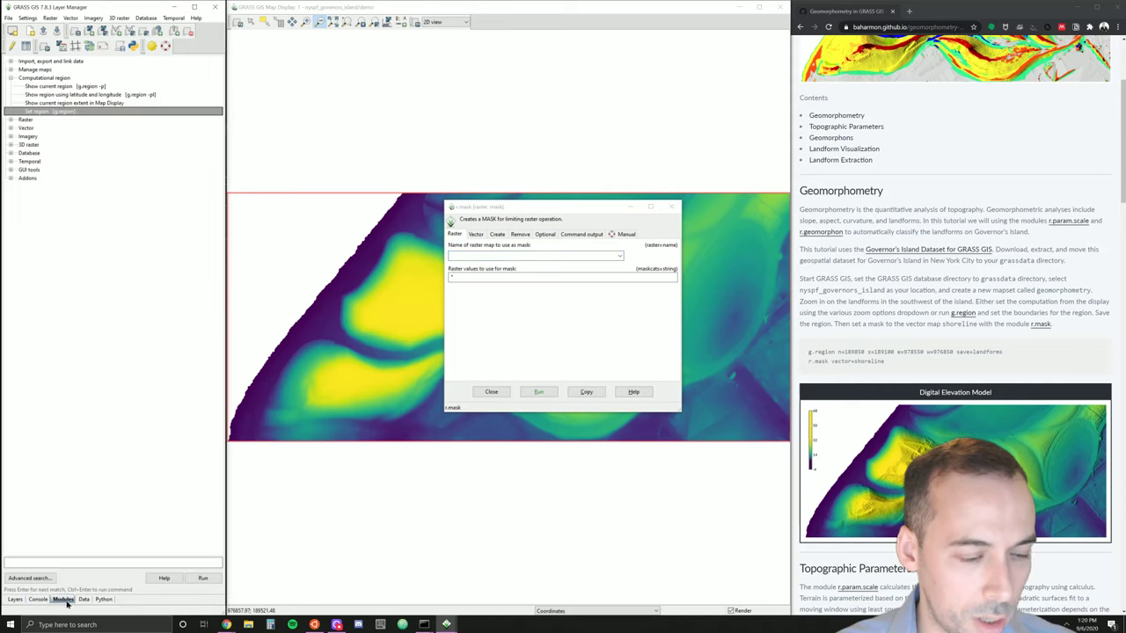
left_click(13, 120)
left_click(10, 121)
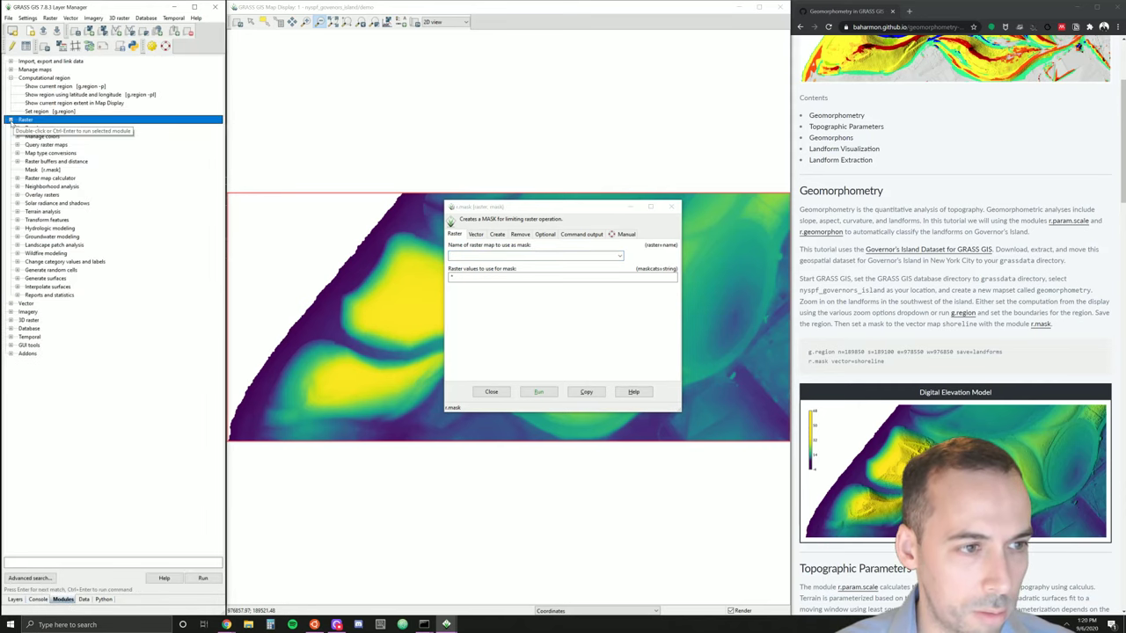
left_click(43, 171)
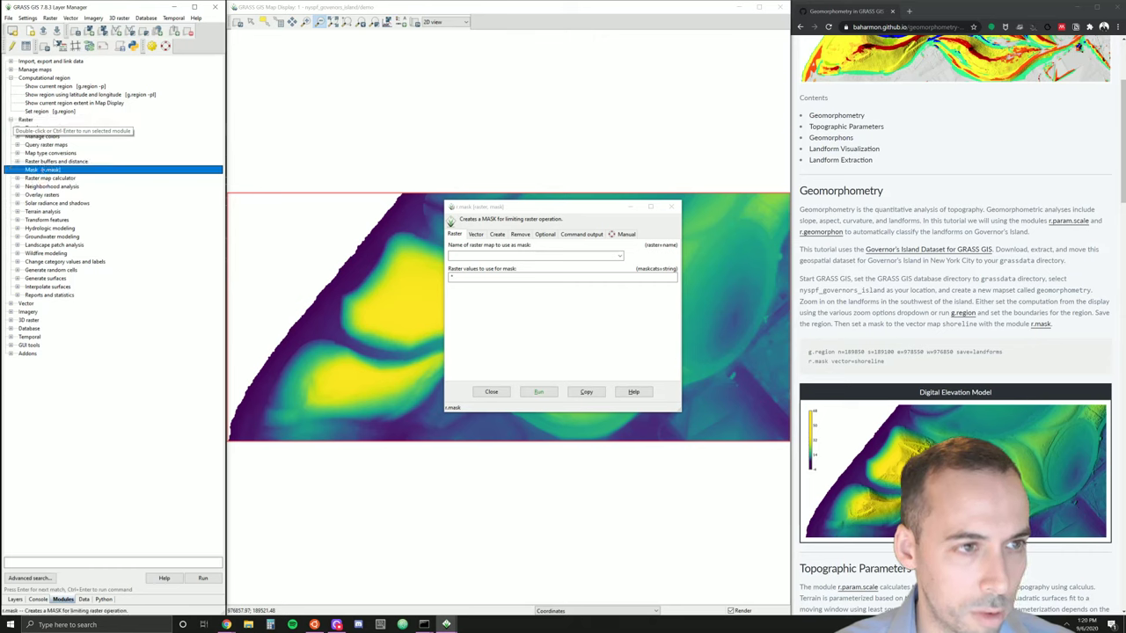
left_click(51, 19)
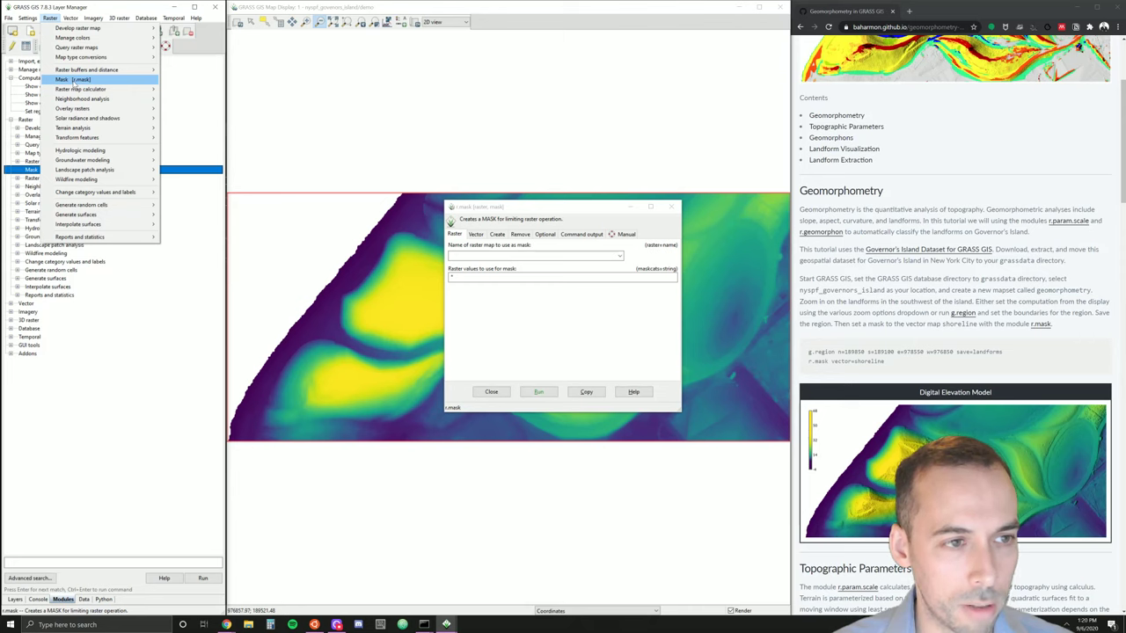
left_click(531, 324)
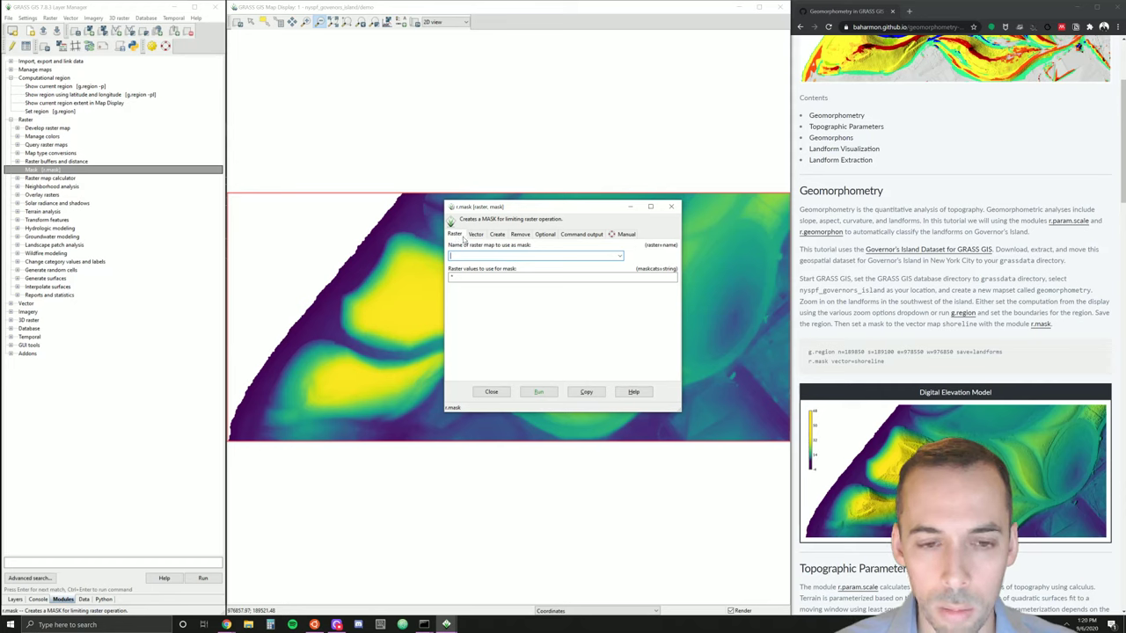
- Run r.mask with the vector map shoreline@PERMANENT as the mask
left_click(475, 234)
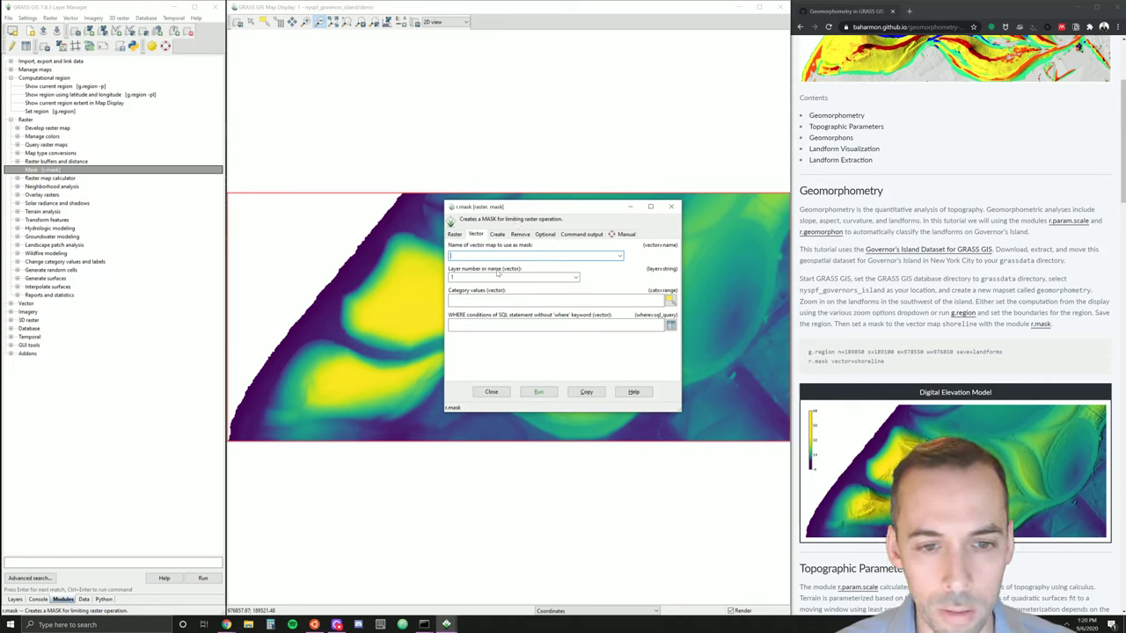
left_click(619, 256)
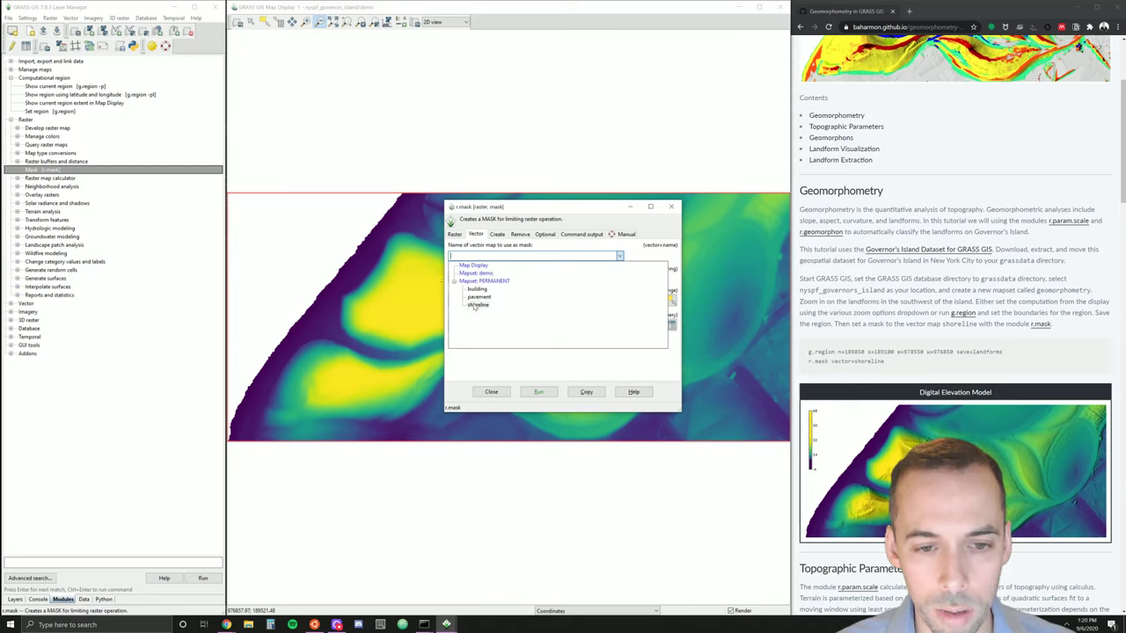
left_click(476, 305)
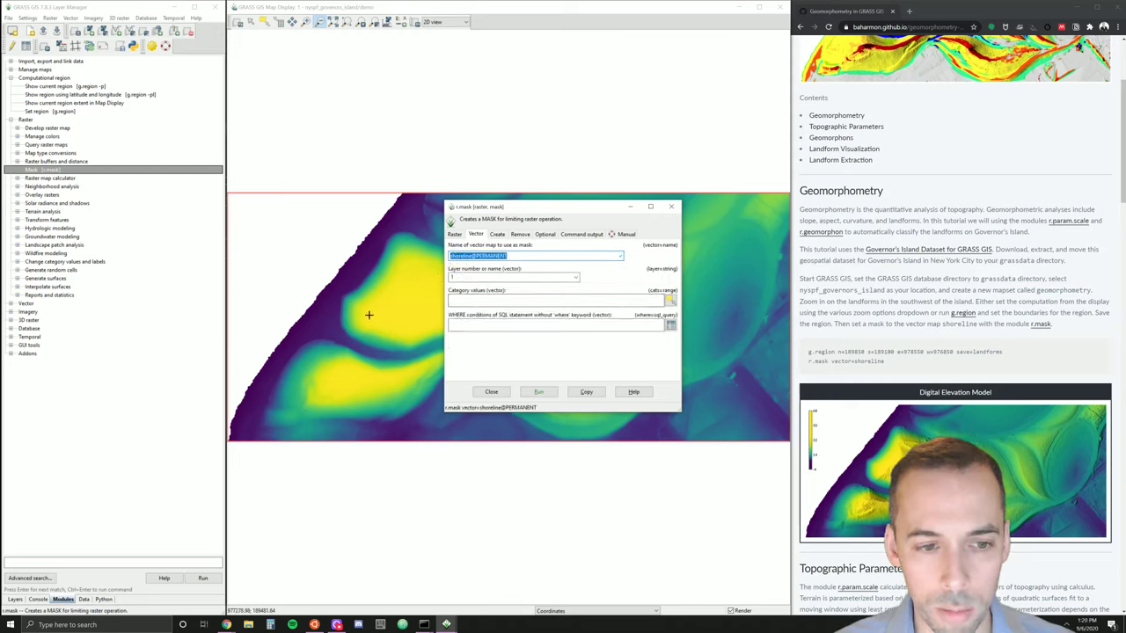
left_click(539, 392)
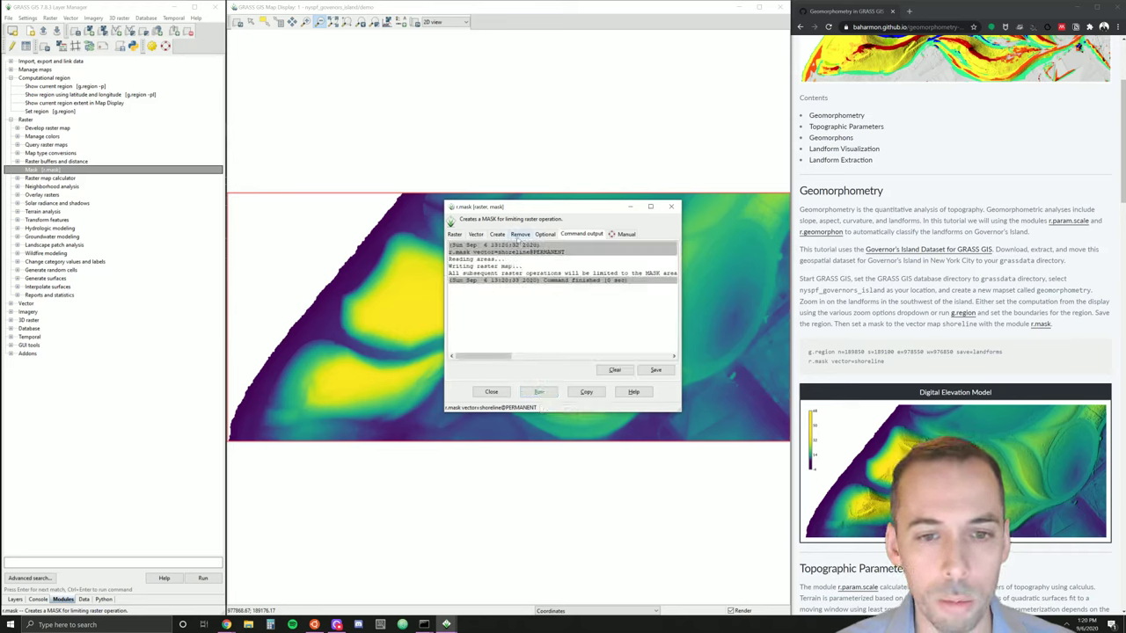
- Tick the r.mask option to remove the existing mask, and minimise the dialog
left_click(518, 234)
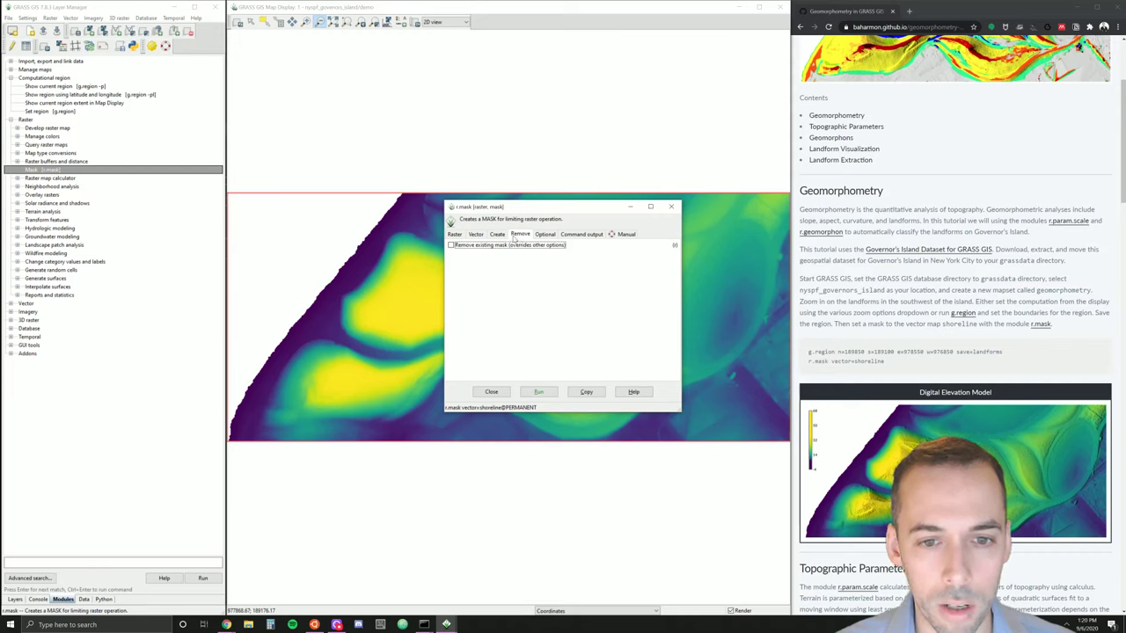
left_click(466, 246)
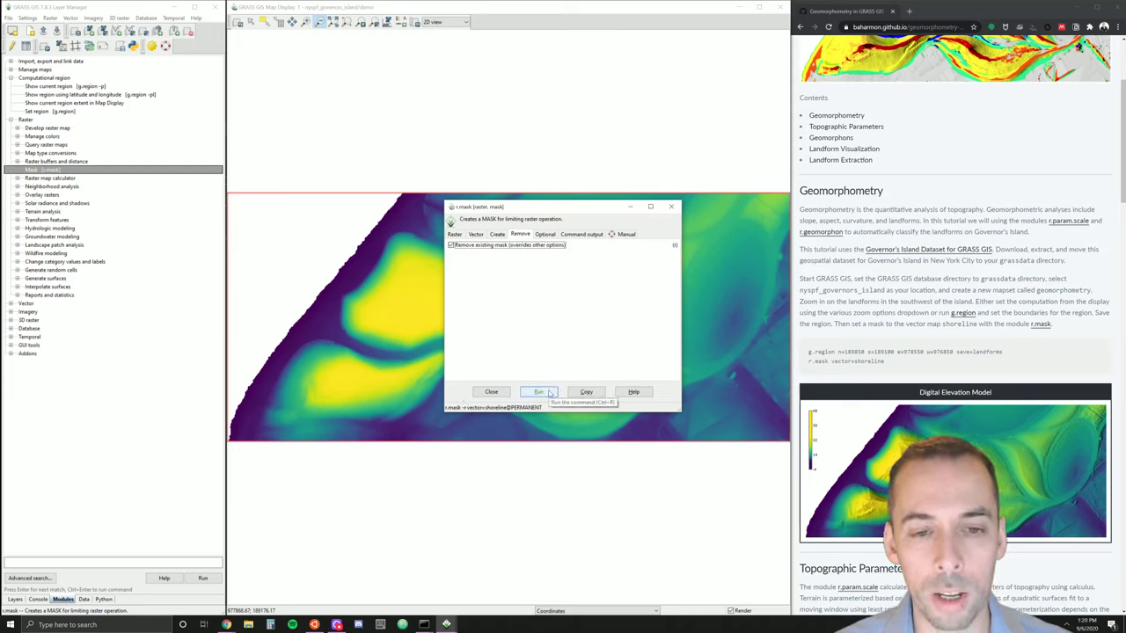
left_click(548, 392)
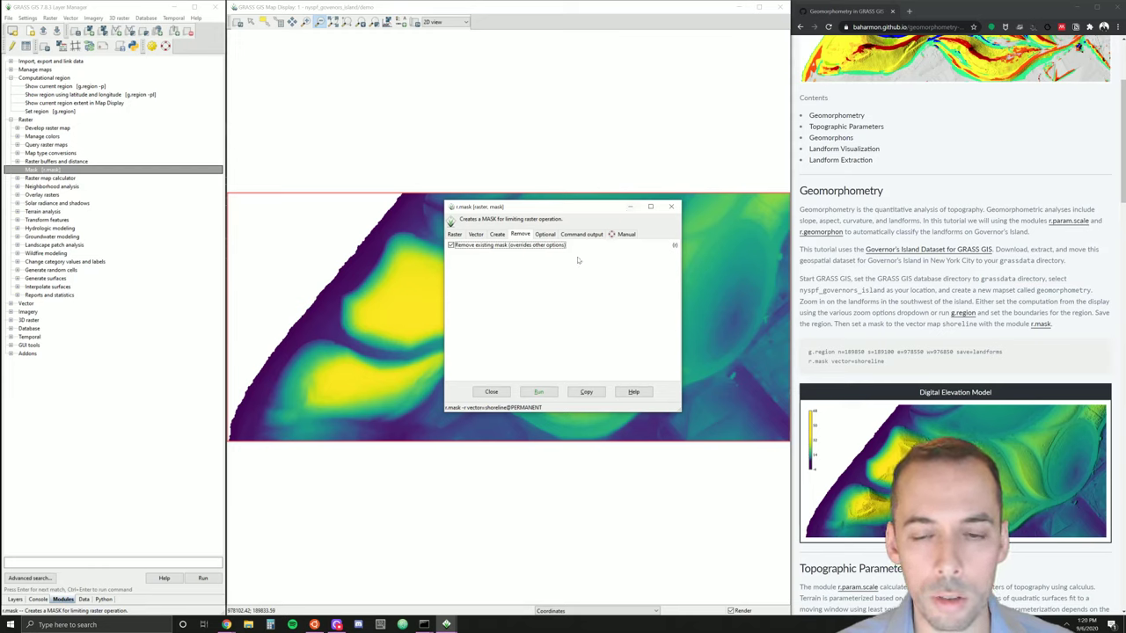
left_click(629, 208)
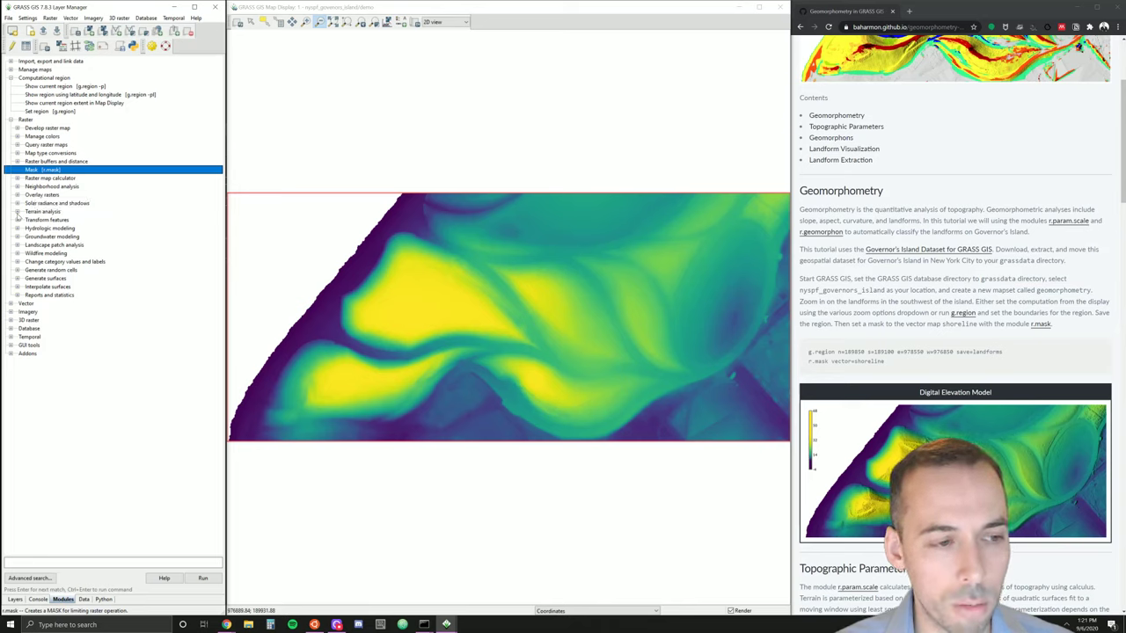
- Locate Terrain parameters among the terrain analysis modules and open r.param.scale
left_click(18, 214)
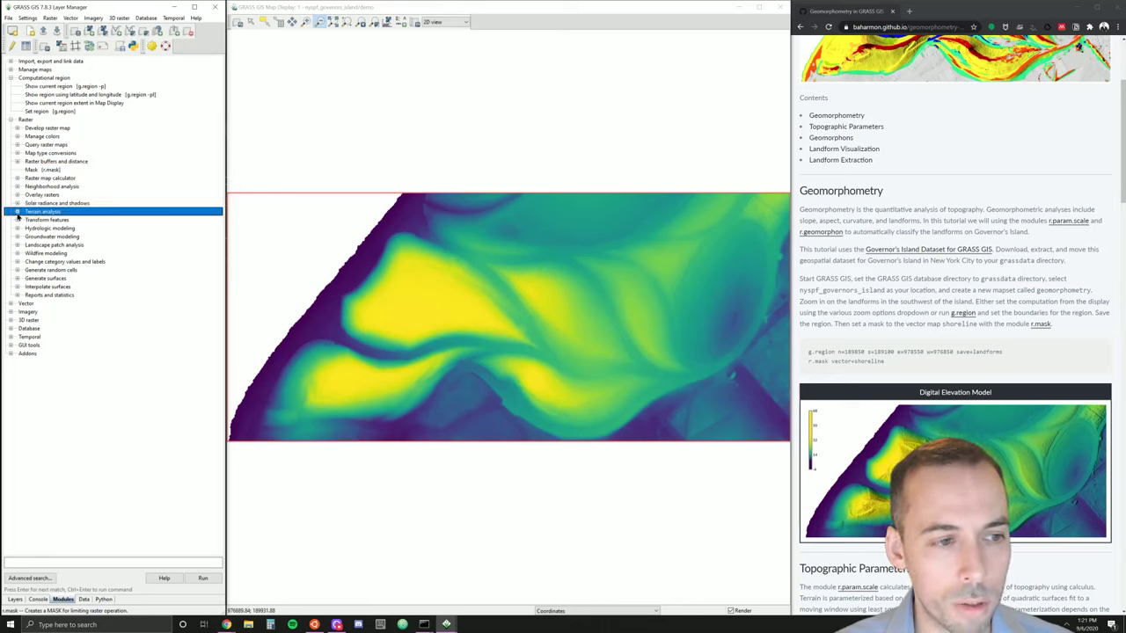
left_click(17, 213)
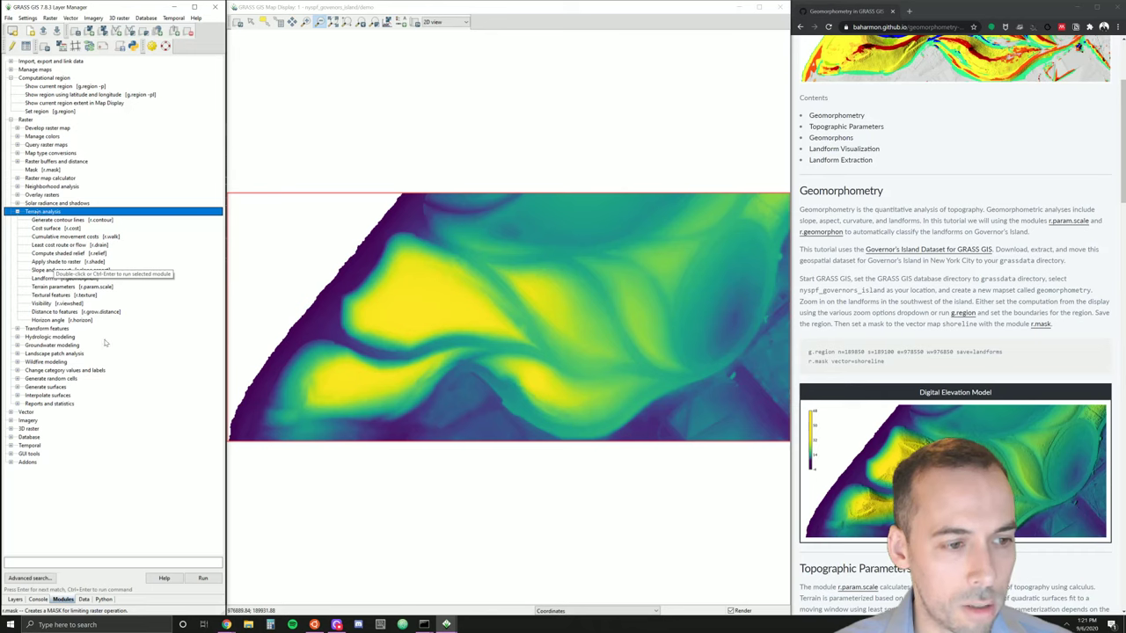
left_click(46, 286)
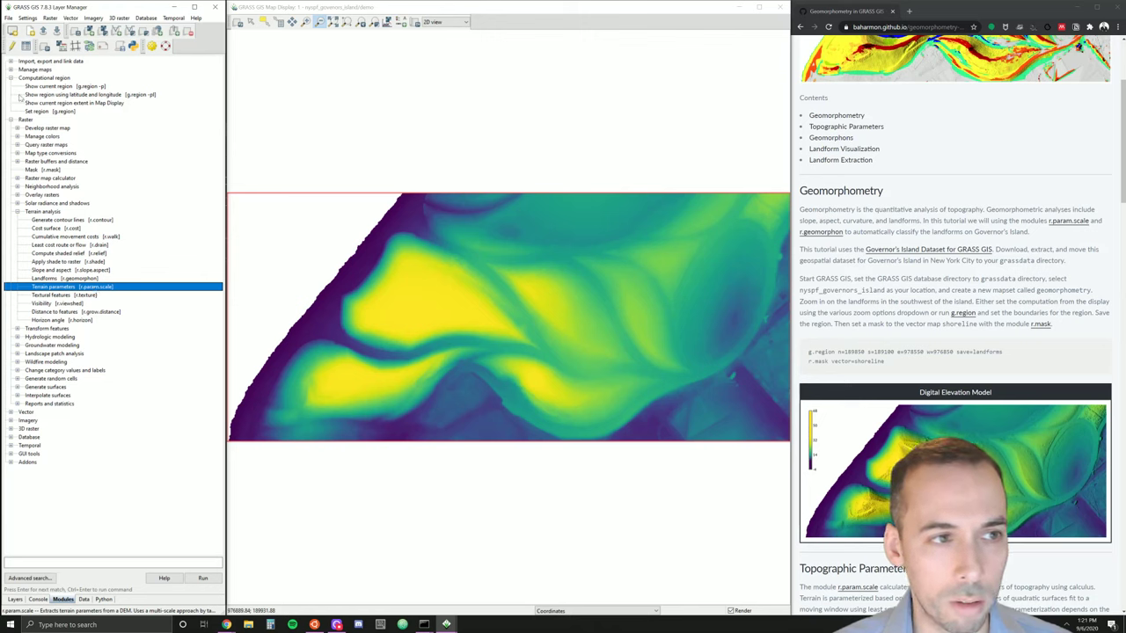
left_click(50, 18)
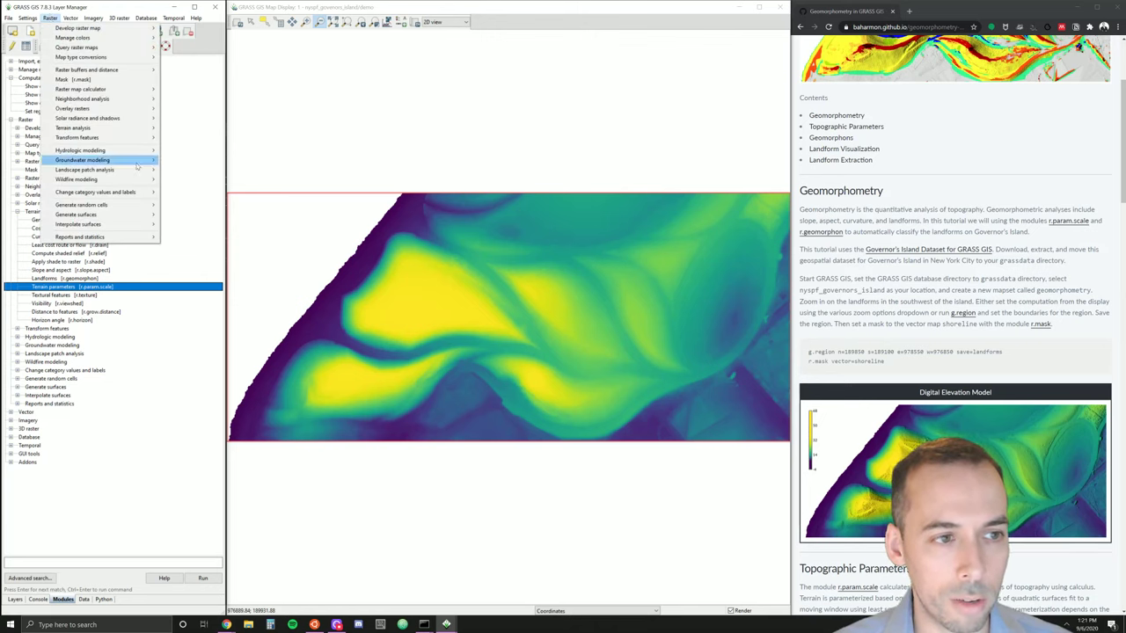
mouse_move(124, 129)
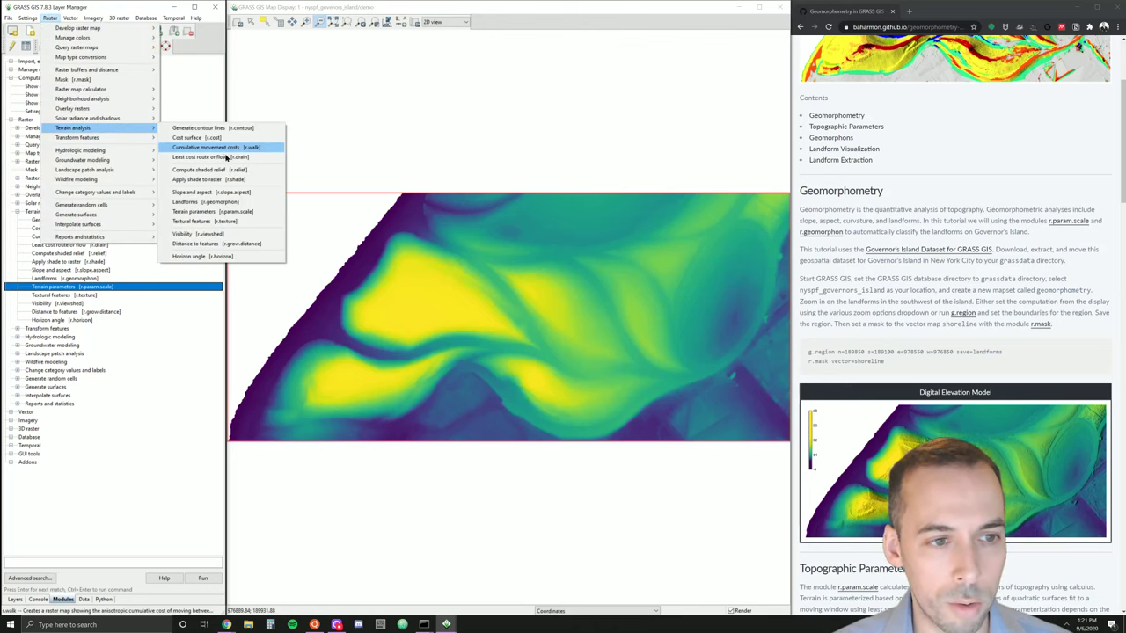
left_click(220, 213)
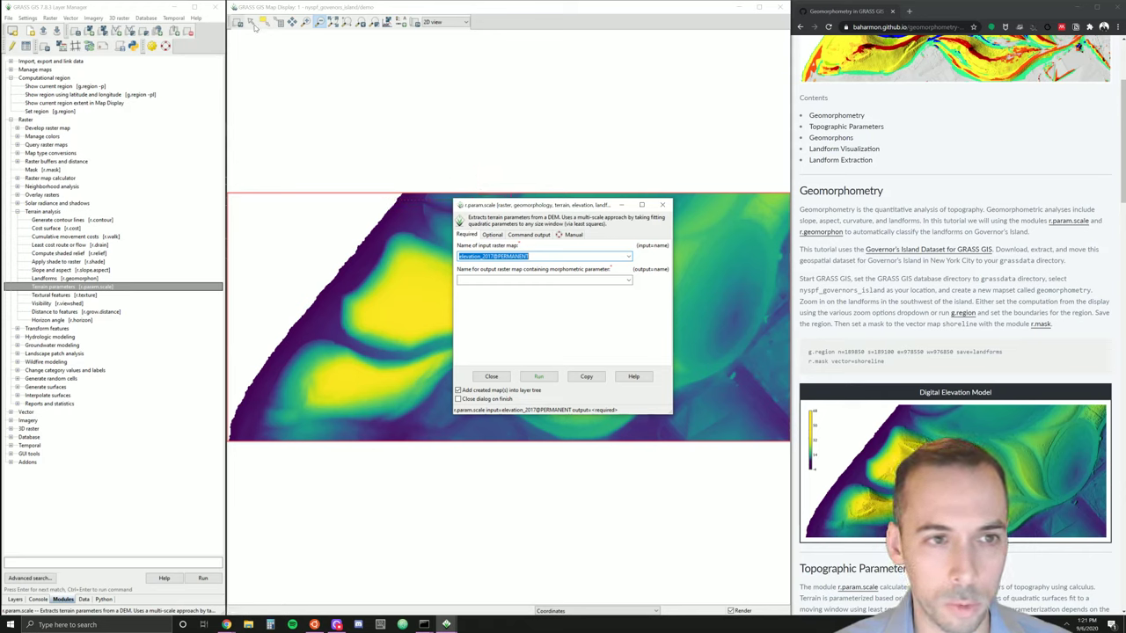
- Switch the map display to the pointer tool, and bring the r.param.scale dialog back to the front
left_click(272, 83)
left_click(251, 22)
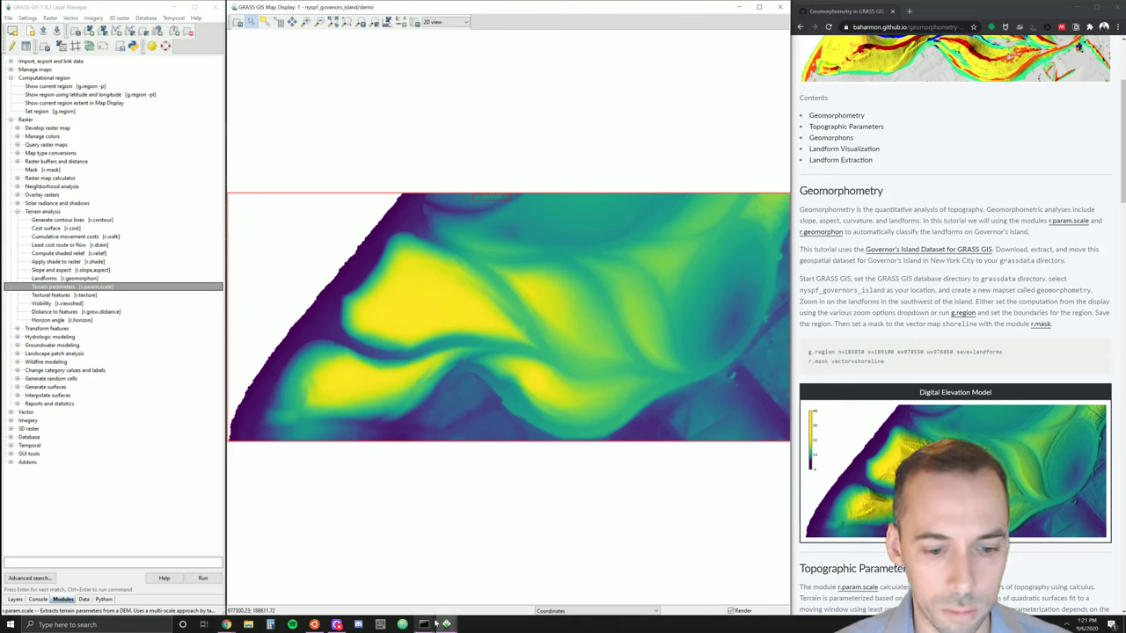
mouse_move(445, 624)
left_click(616, 585)
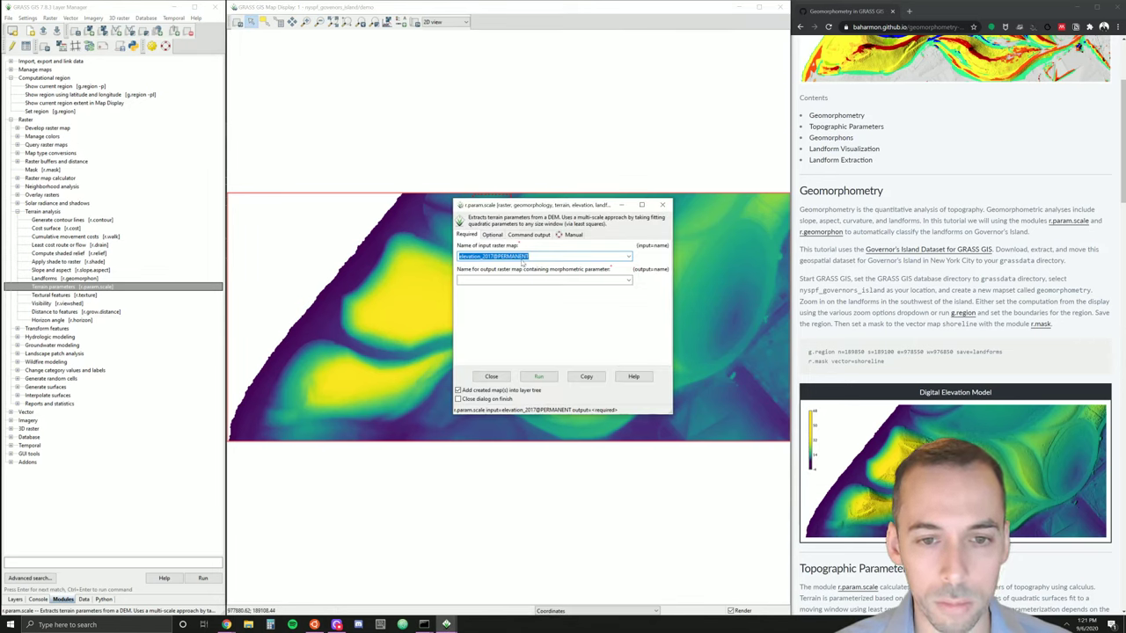
- Name the r.param.scale output raster landforms, enlarge the dialog, and set the morphometric parameter to feature
key("Tab")
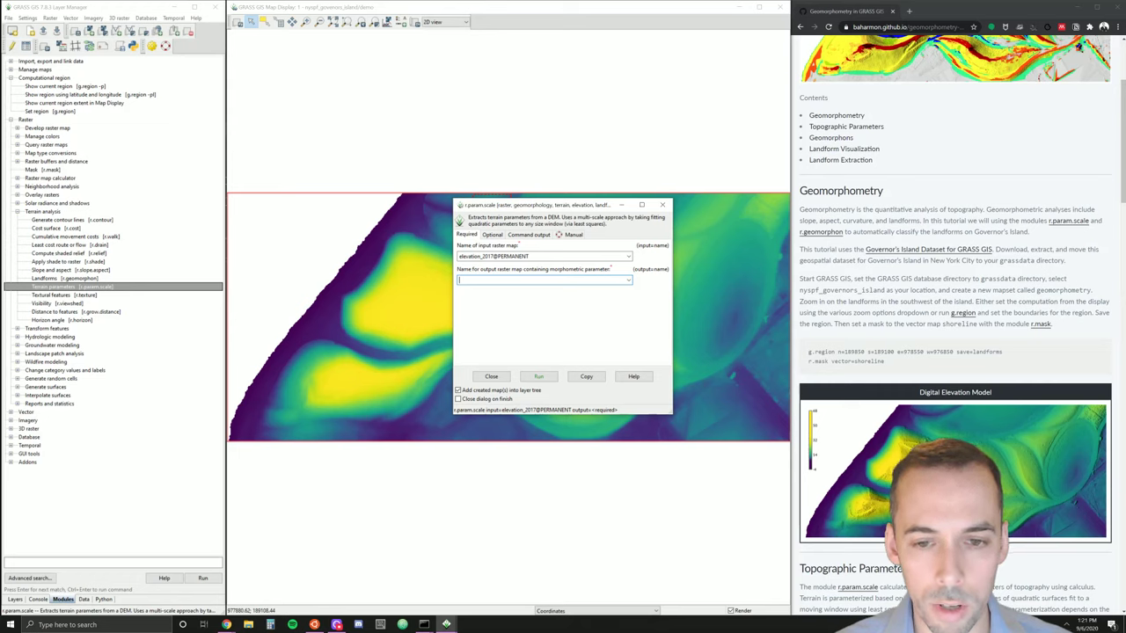
type("landforms")
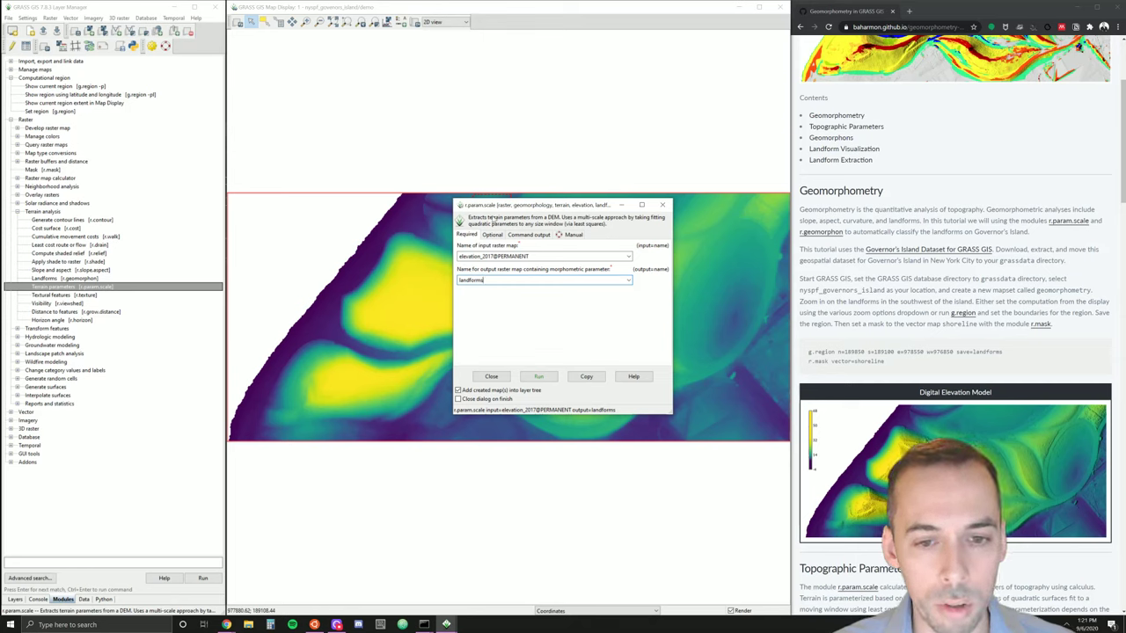
left_click_drag(503, 207, 465, 130)
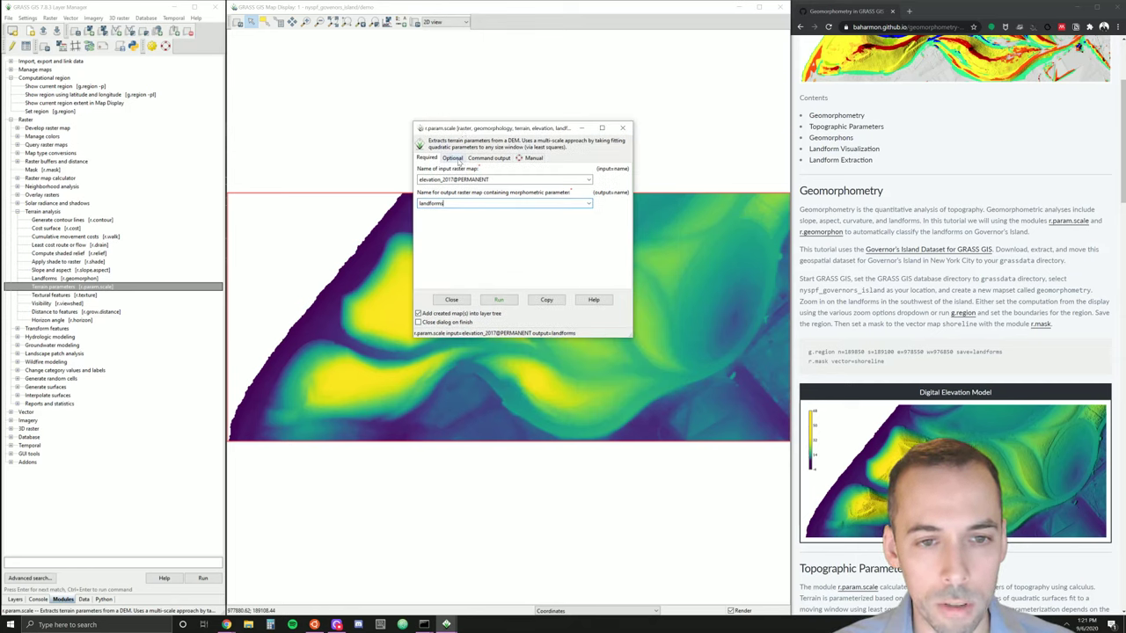
left_click(457, 160)
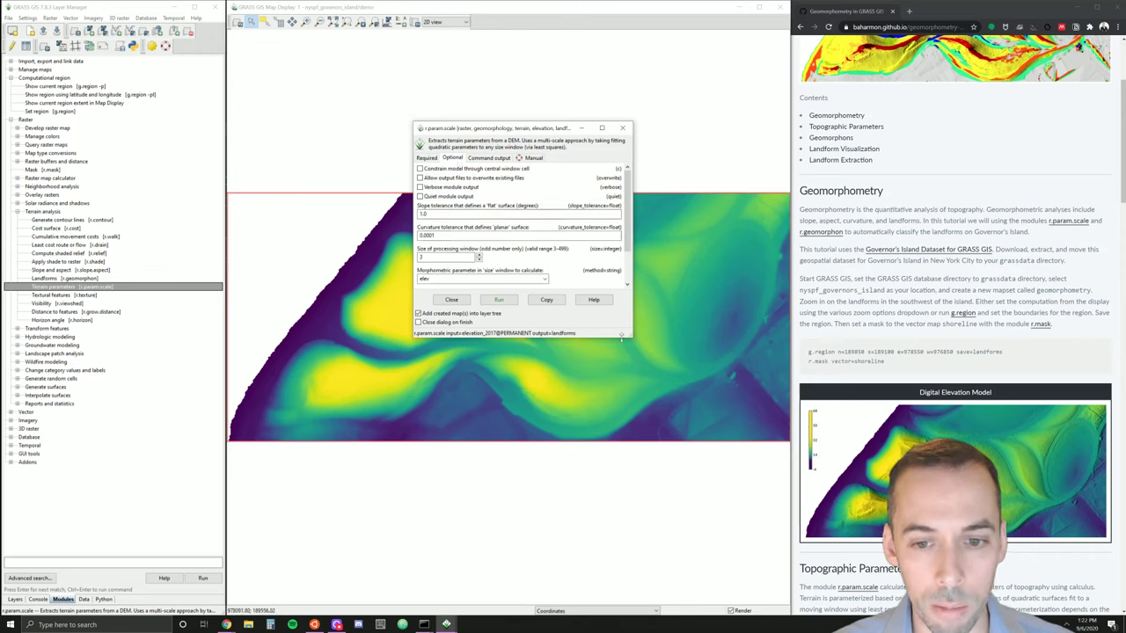
left_click_drag(629, 334, 693, 511)
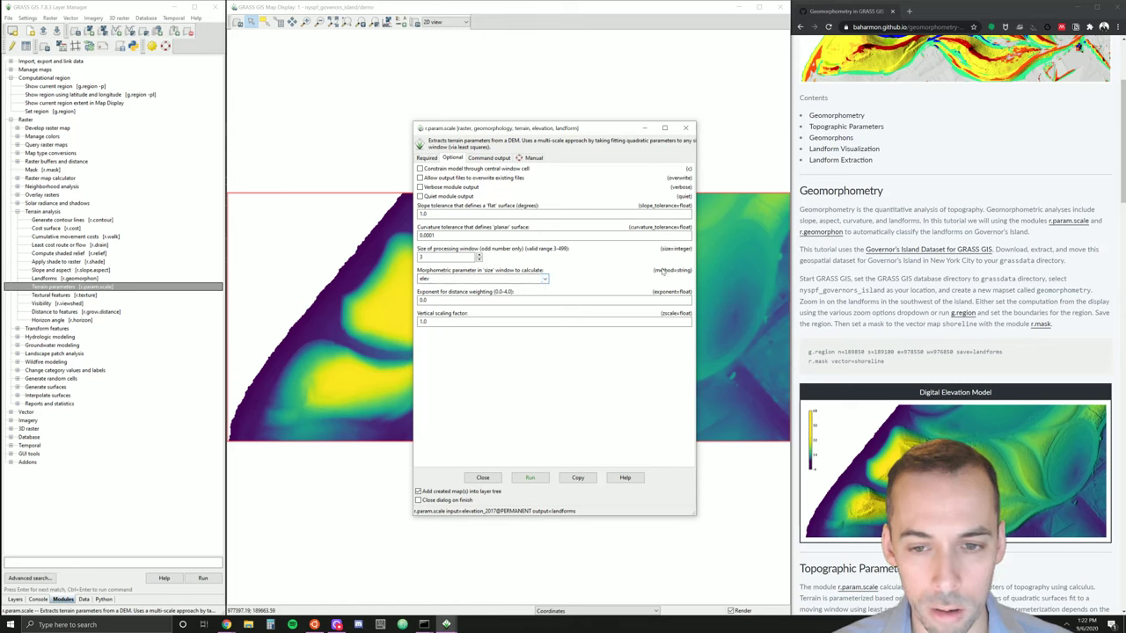
left_click(544, 279)
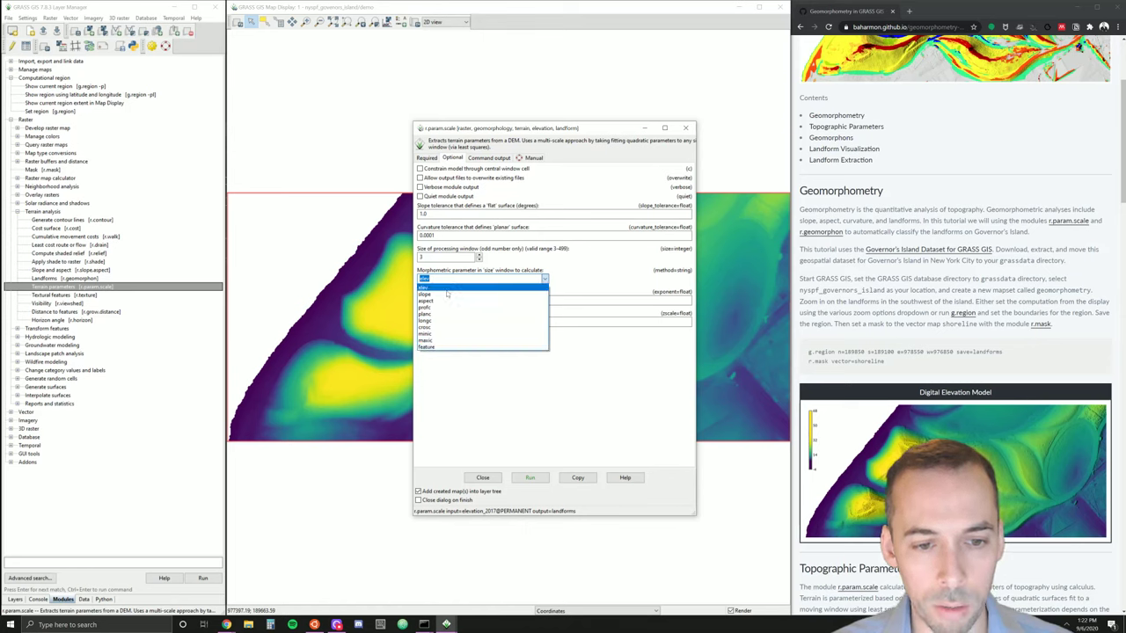
left_click(448, 347)
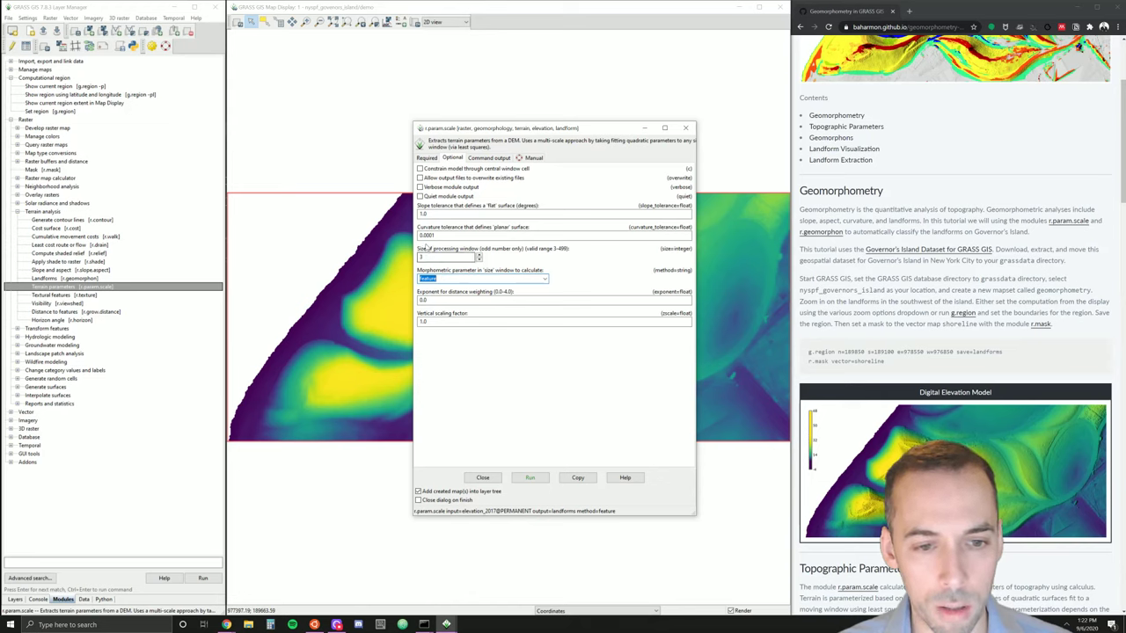
- Run r.param.scale with a processing window size of 9 and overwriting allowed, and move the dialog clear of the map
left_click(447, 256)
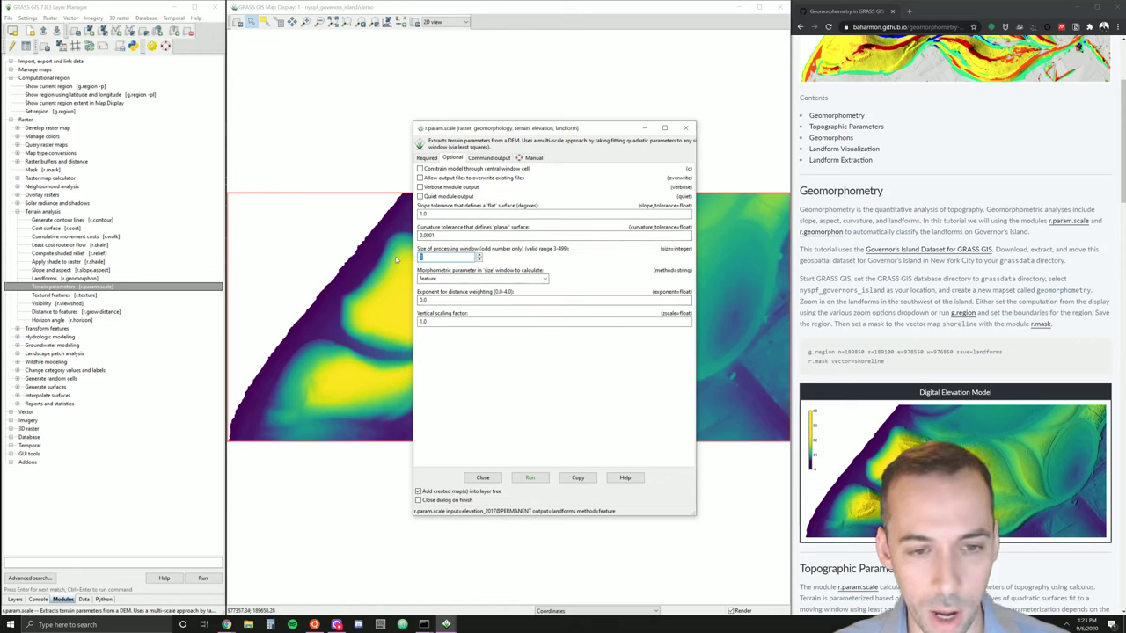
type("9")
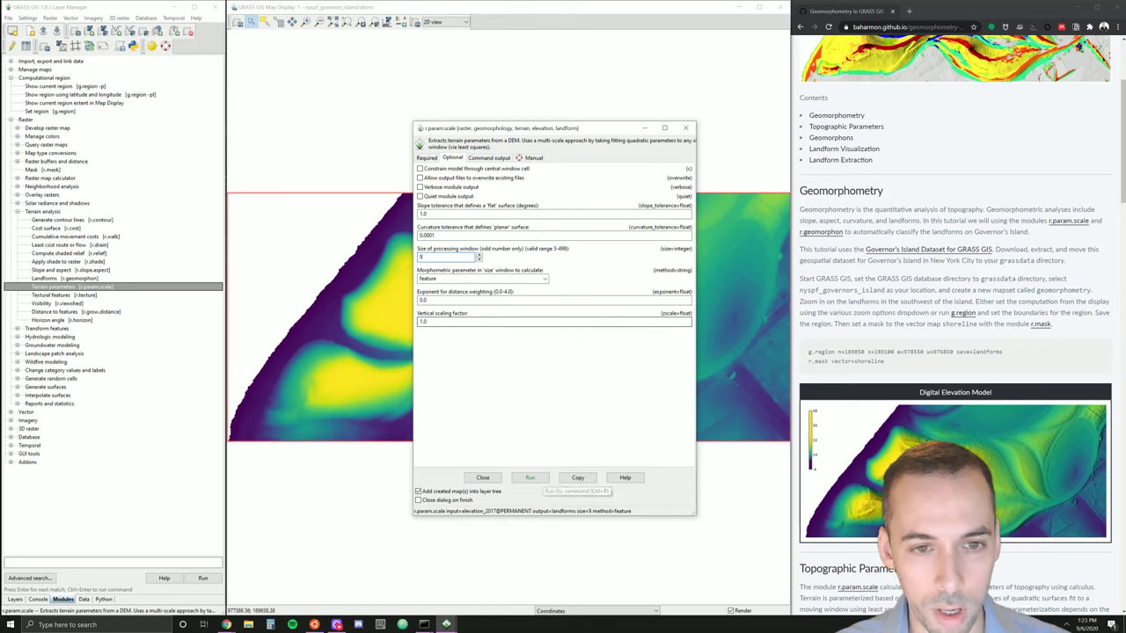
left_click(475, 178)
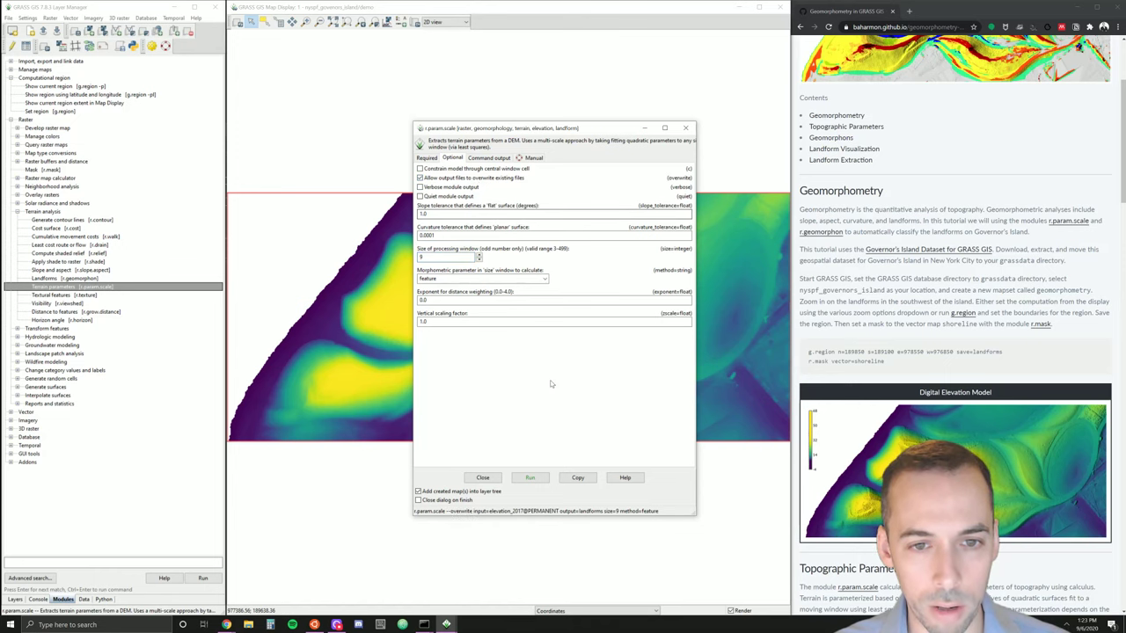
left_click(529, 478)
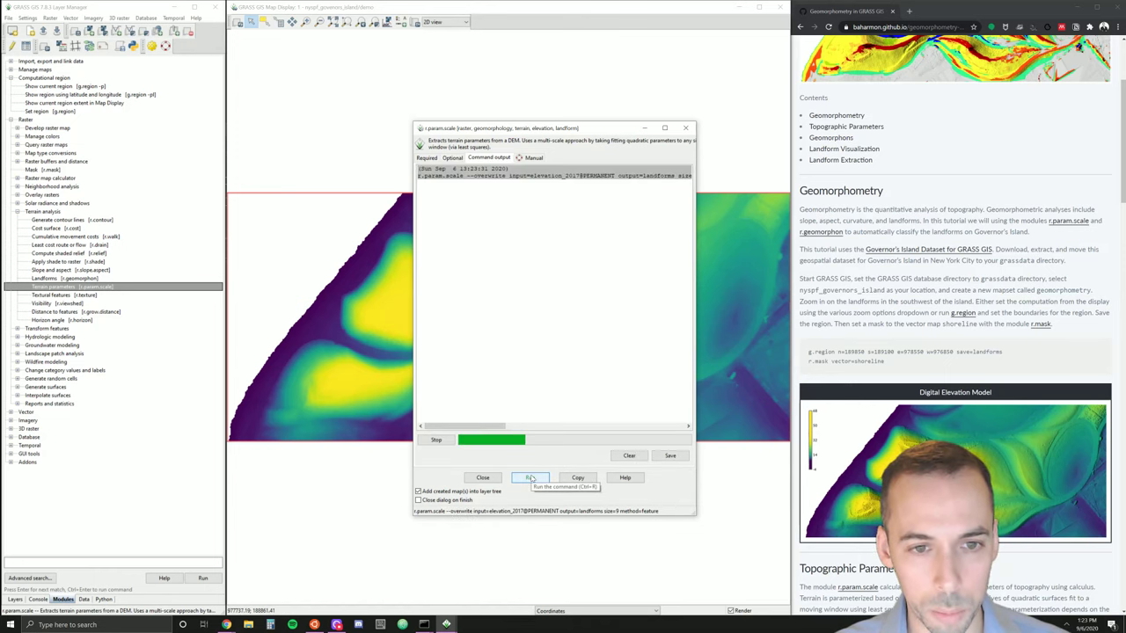
left_click_drag(517, 130, 121, 177)
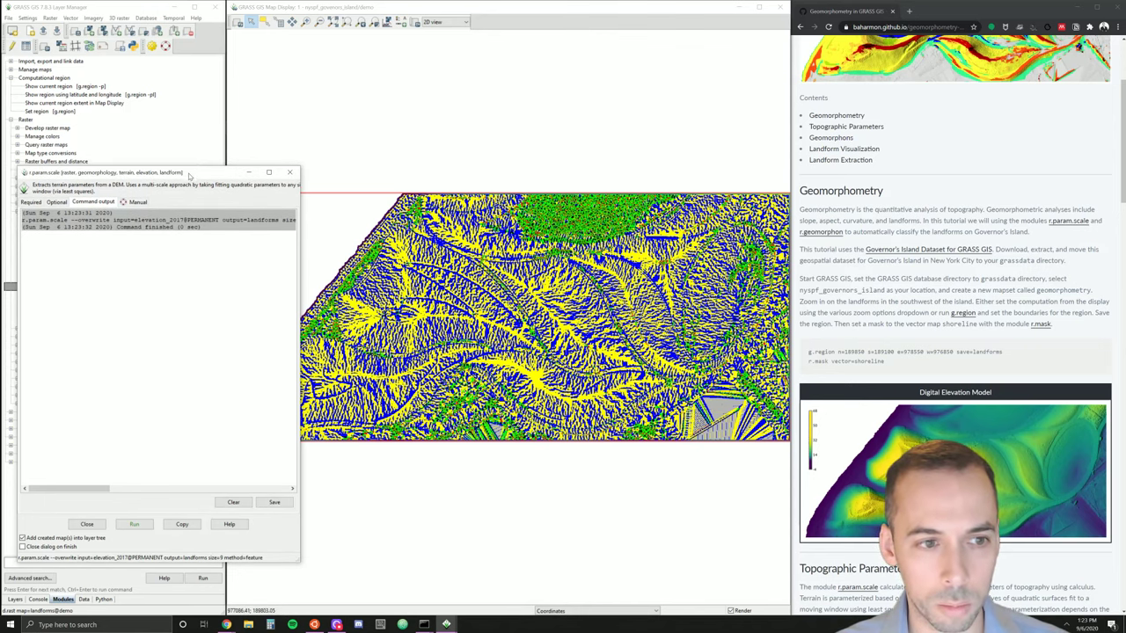
left_click_drag(191, 177, 958, 156)
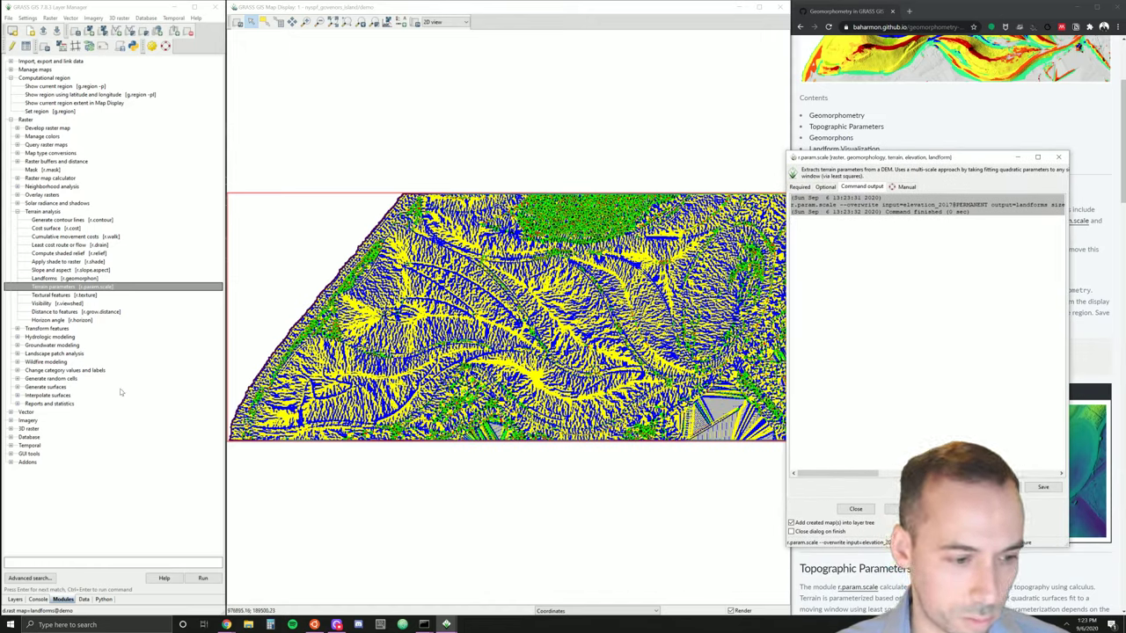
- Add a map legend for the landforms raster with the Lato-Regular font at size 12
left_click(17, 601)
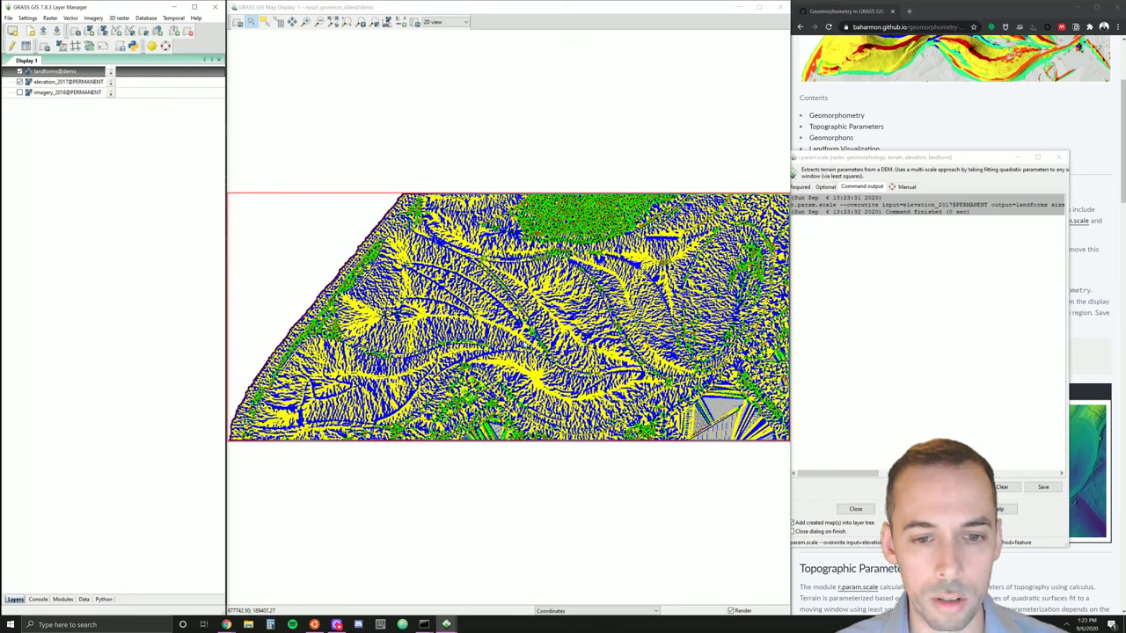
left_click(400, 22)
left_click(415, 29)
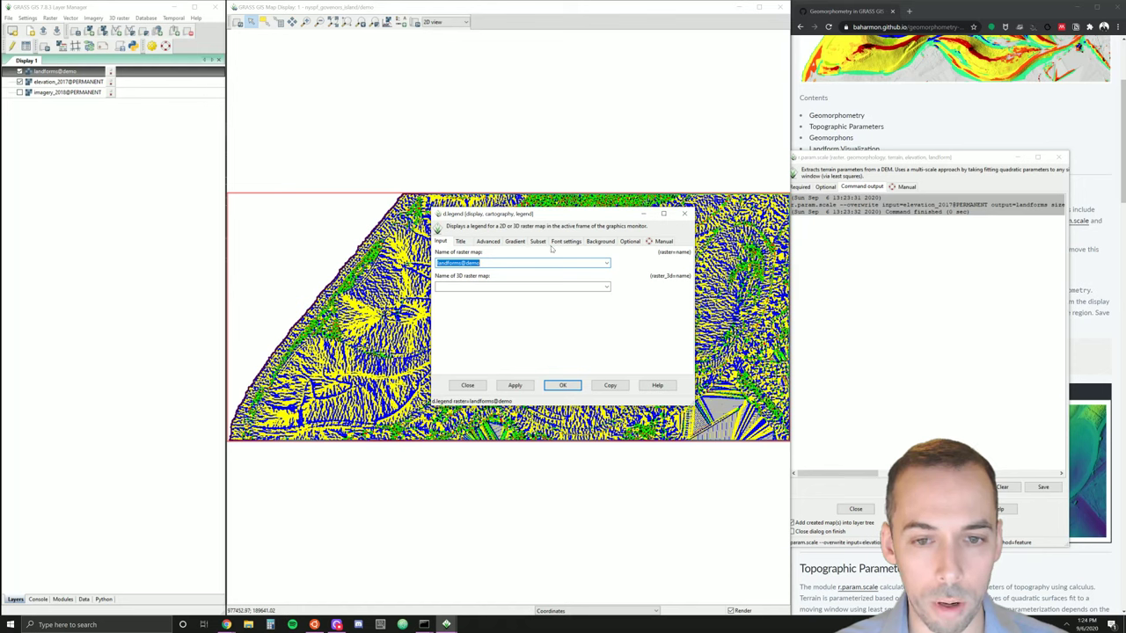
left_click(564, 241)
left_click(508, 287)
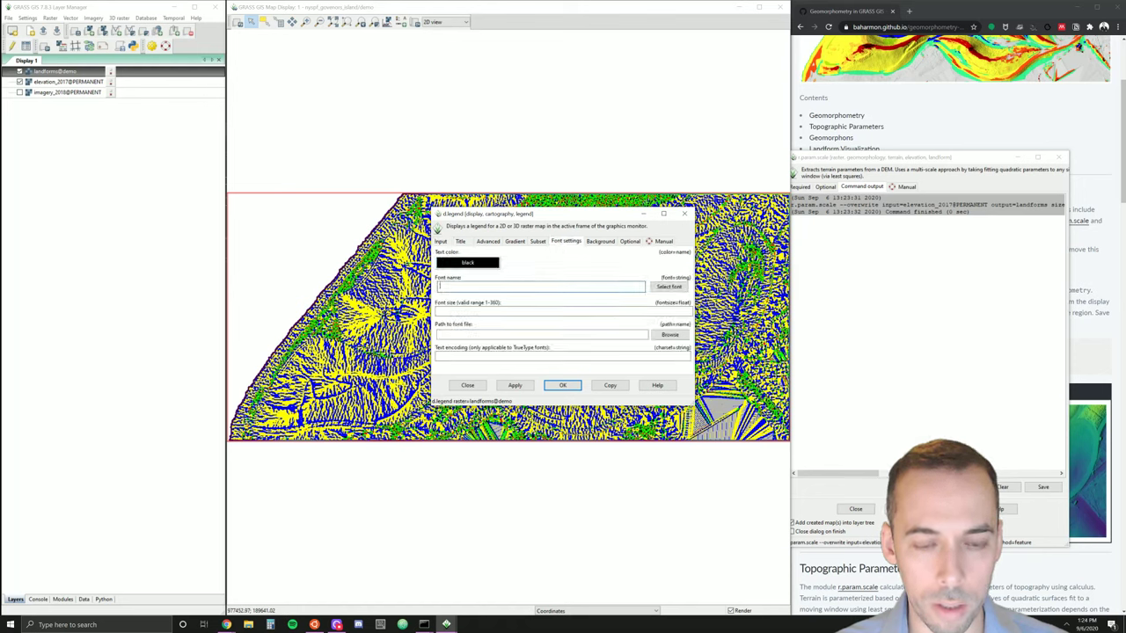
type("Lato-Regular")
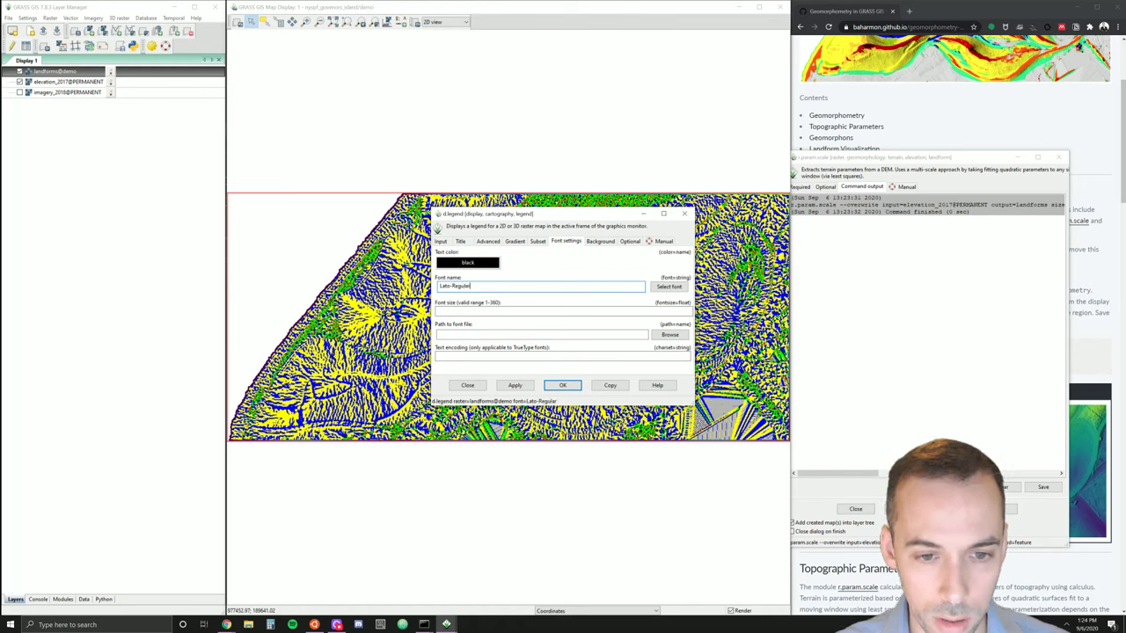
key("Tab")
key("Tab")
type("12")
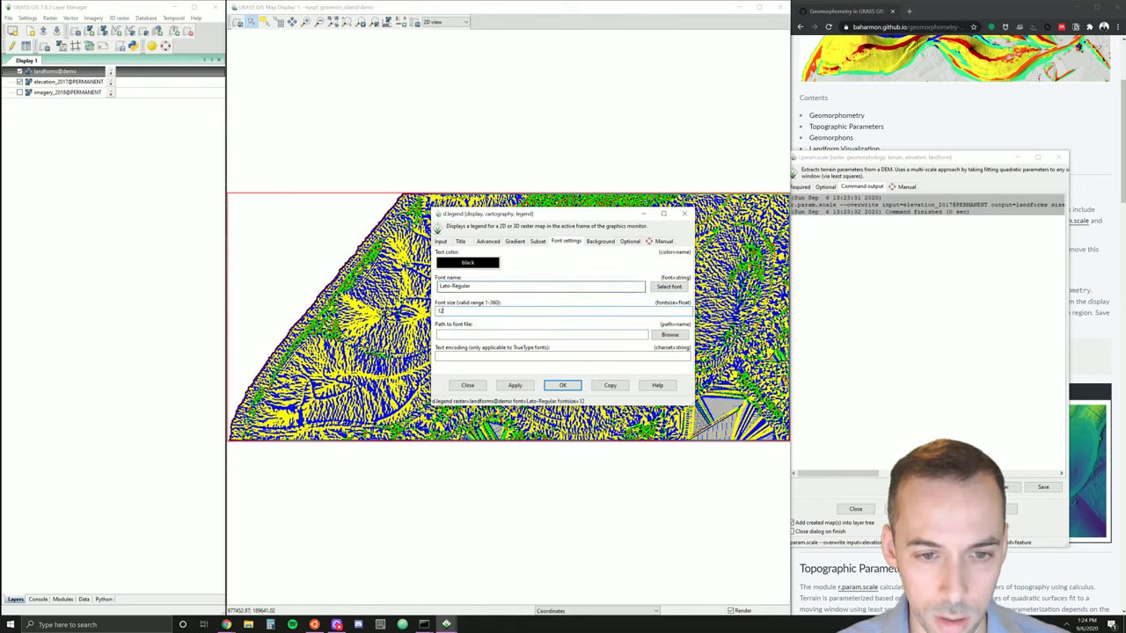
left_click(514, 386)
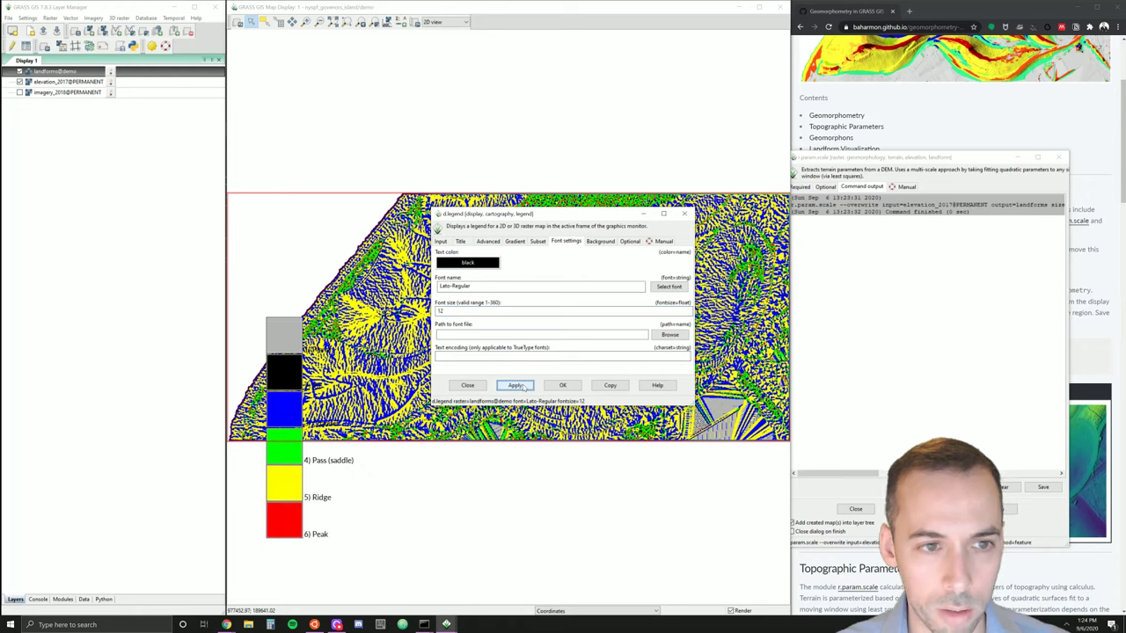
left_click(563, 385)
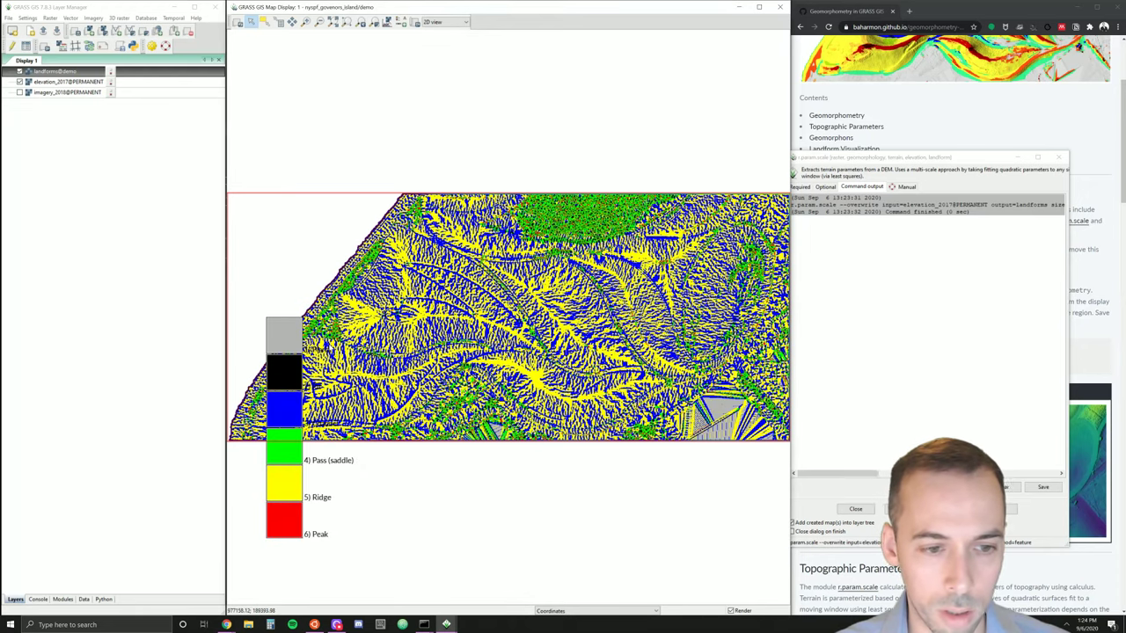
- Move the landforms legend into the blank area above the map's upper-left corner and resize it to a smaller block
right_click(288, 344)
key("Escape")
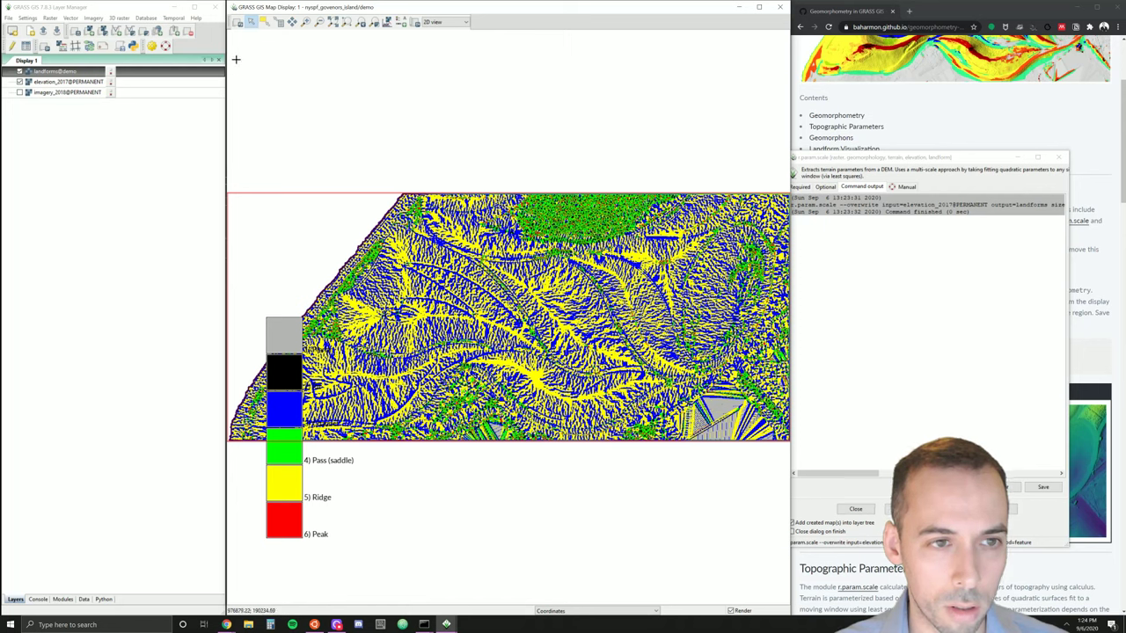
left_click_drag(236, 36, 258, 188)
right_click(254, 122)
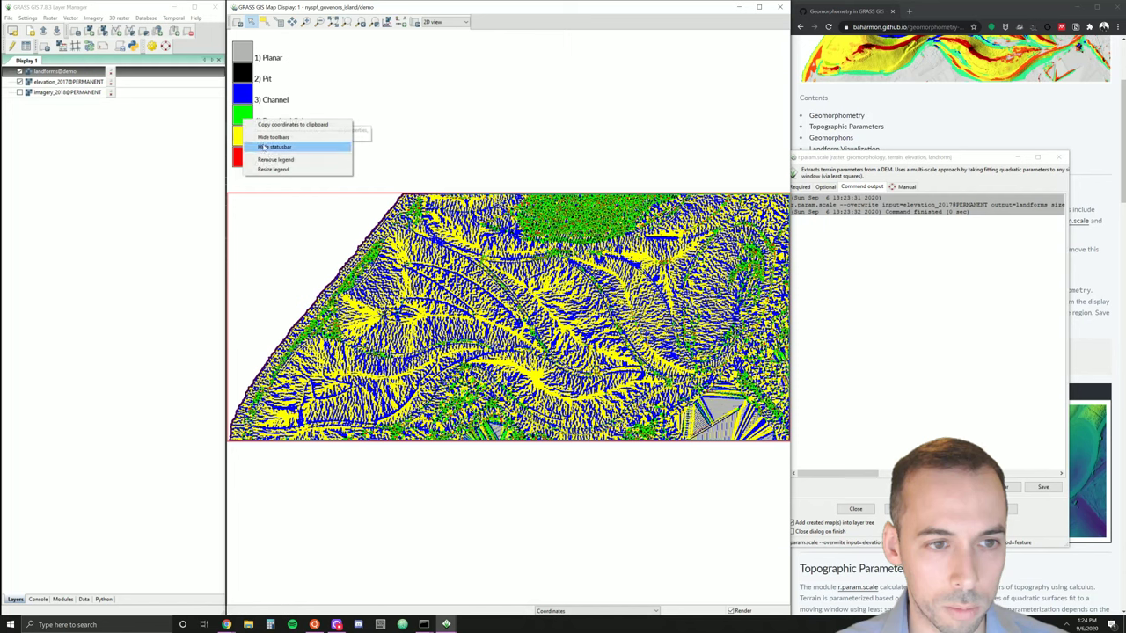
left_click(273, 170)
left_click_drag(236, 51, 250, 162)
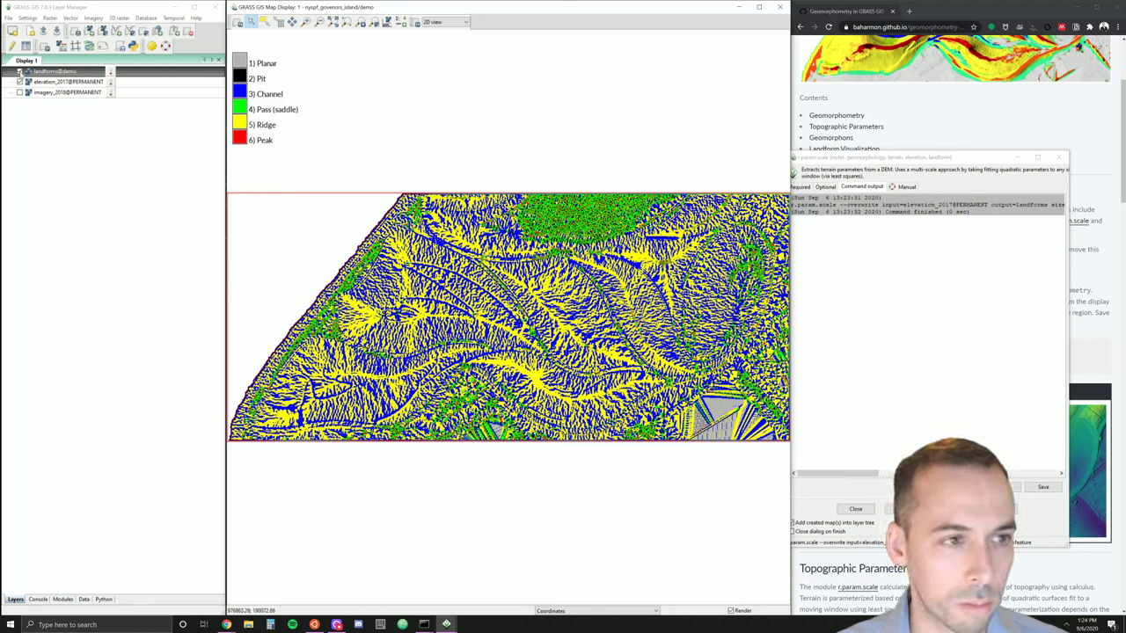
- Hide elevation_2017, show imagery_2018, and toggle the landforms layer to compare the classification with the imagery
left_click(19, 80)
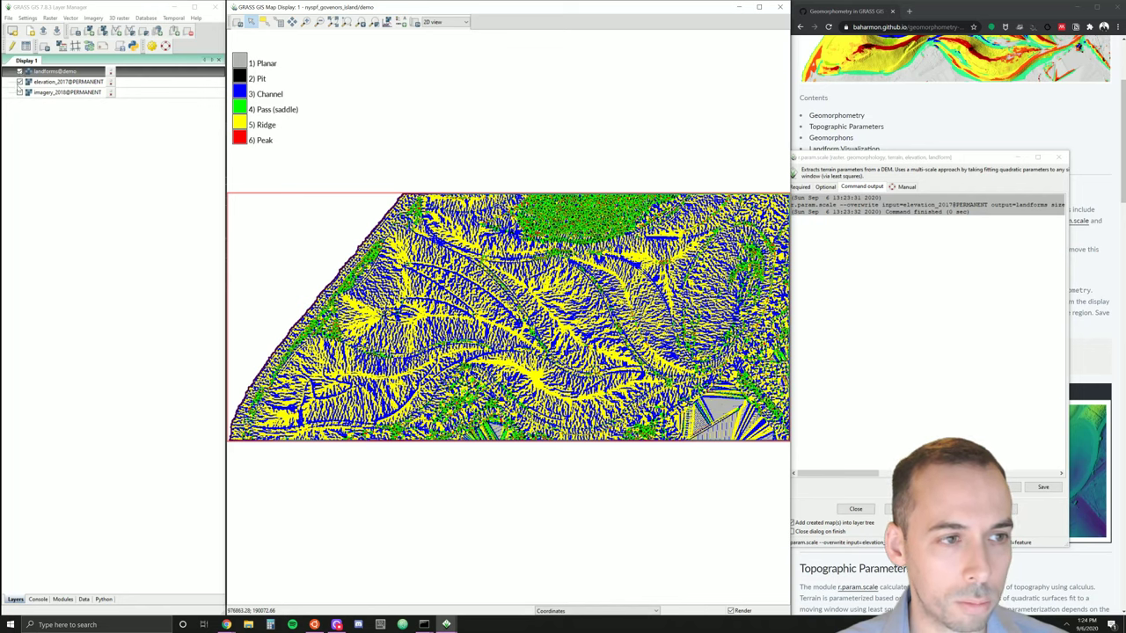
left_click(20, 93)
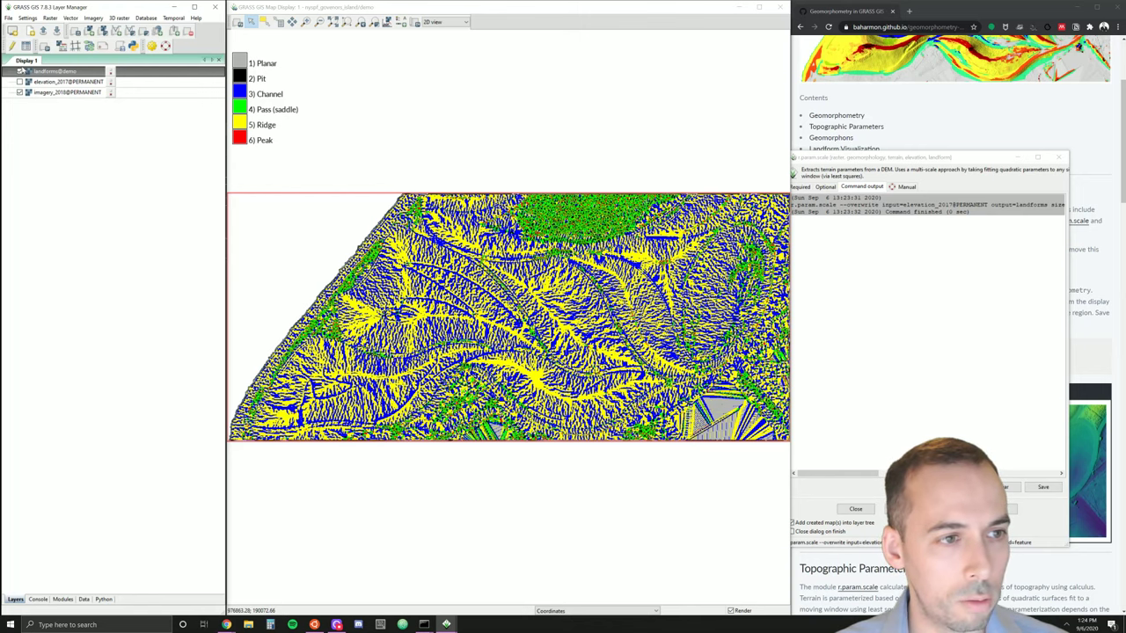
left_click(20, 72)
left_click(20, 72)
left_click(20, 72)
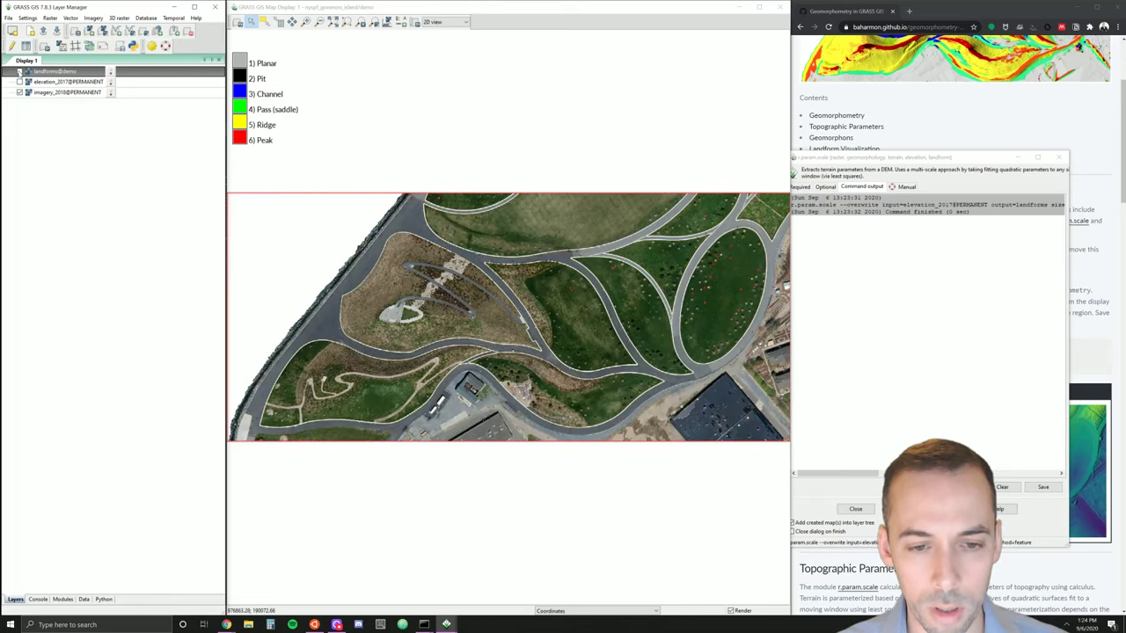
left_click(20, 72)
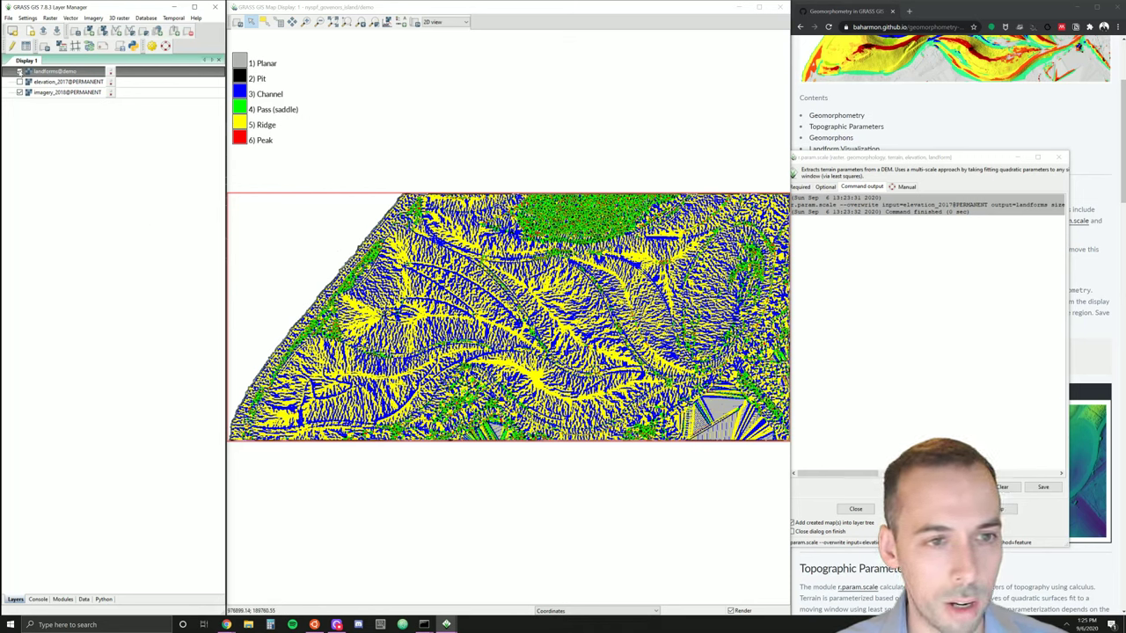
left_click(20, 71)
left_click(19, 71)
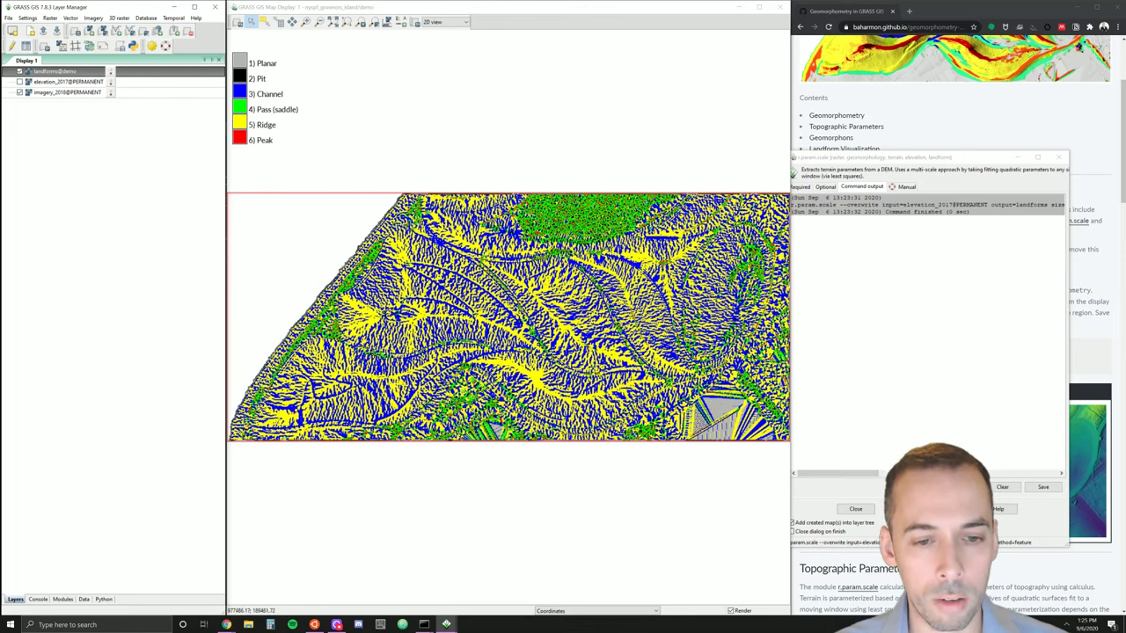
- Examine individual landform cells up close against the imagery, and return the map view to the computational region
left_click(305, 22)
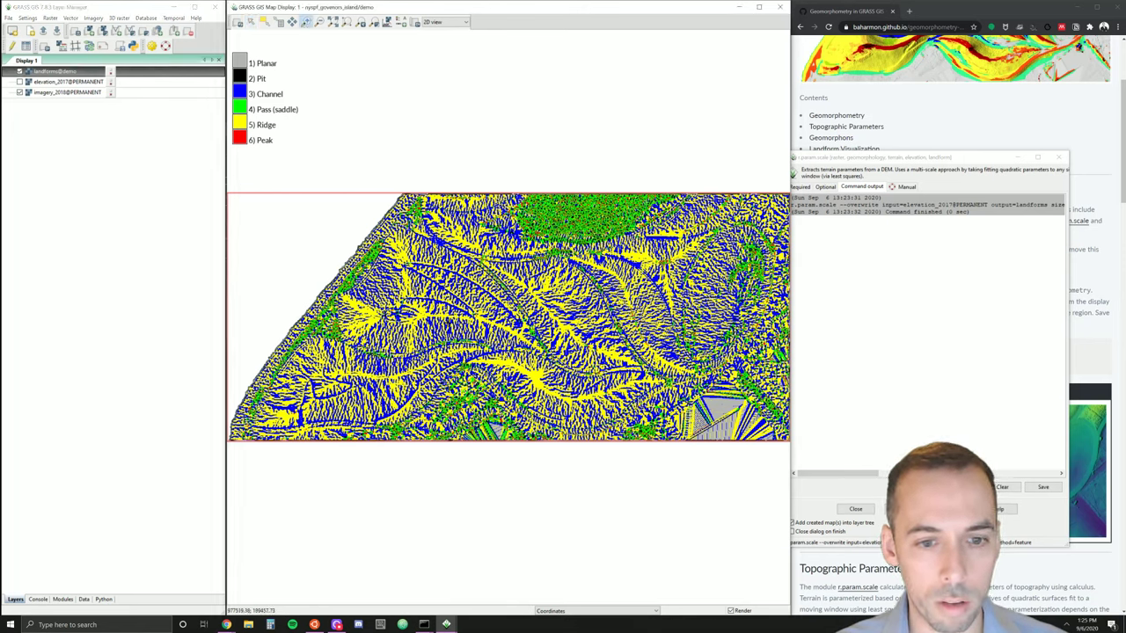
left_click_drag(415, 315, 457, 338)
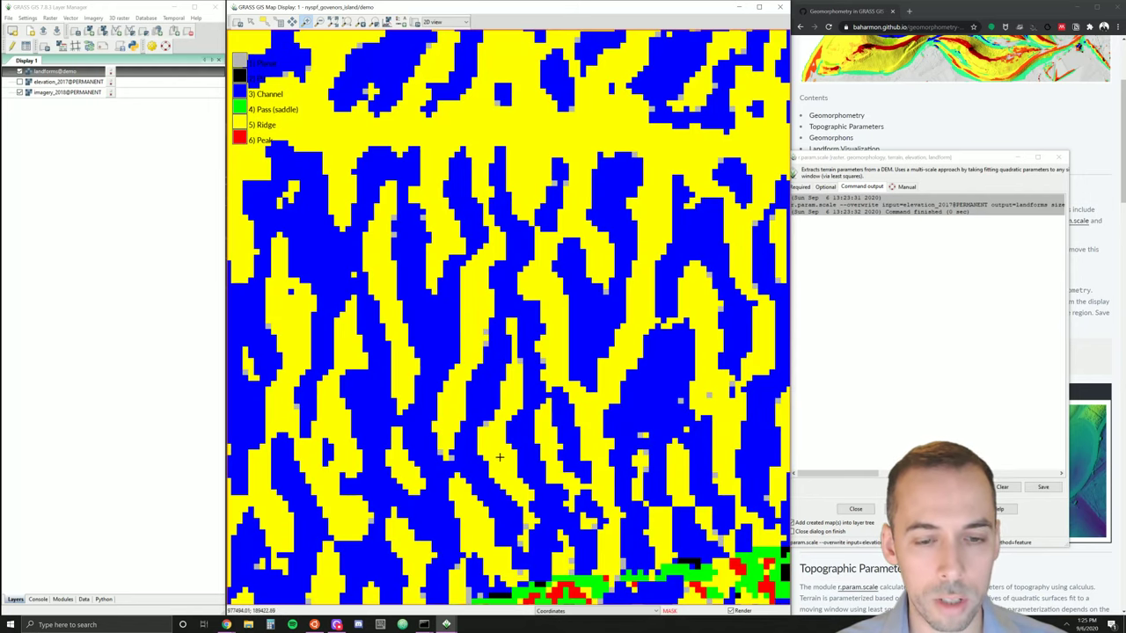
left_click(21, 72)
left_click(21, 73)
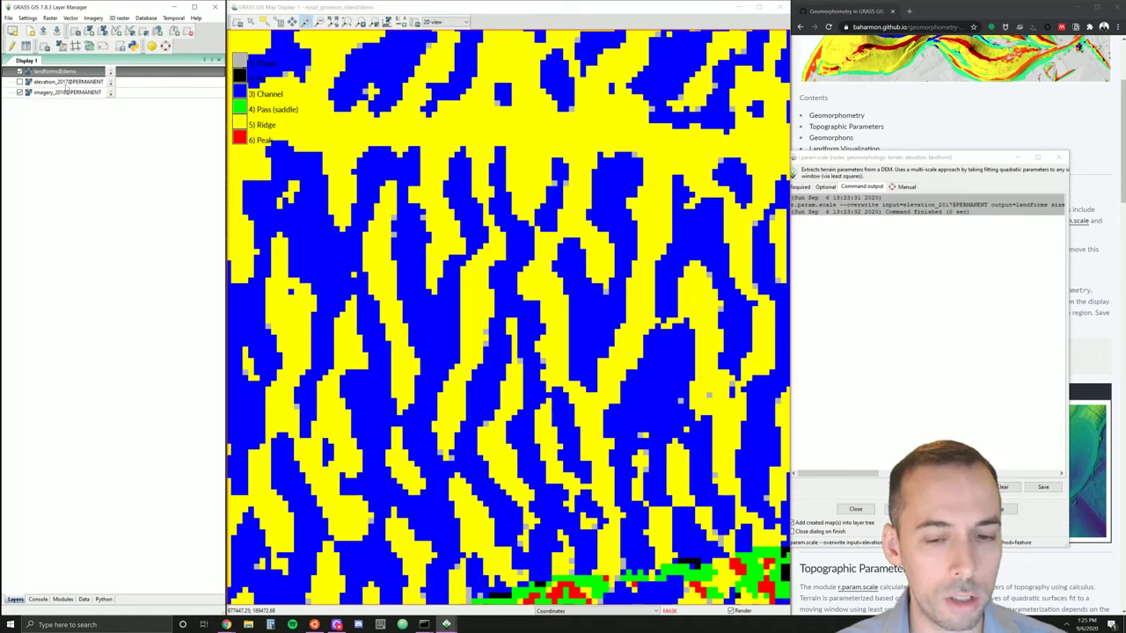
right_click(65, 93)
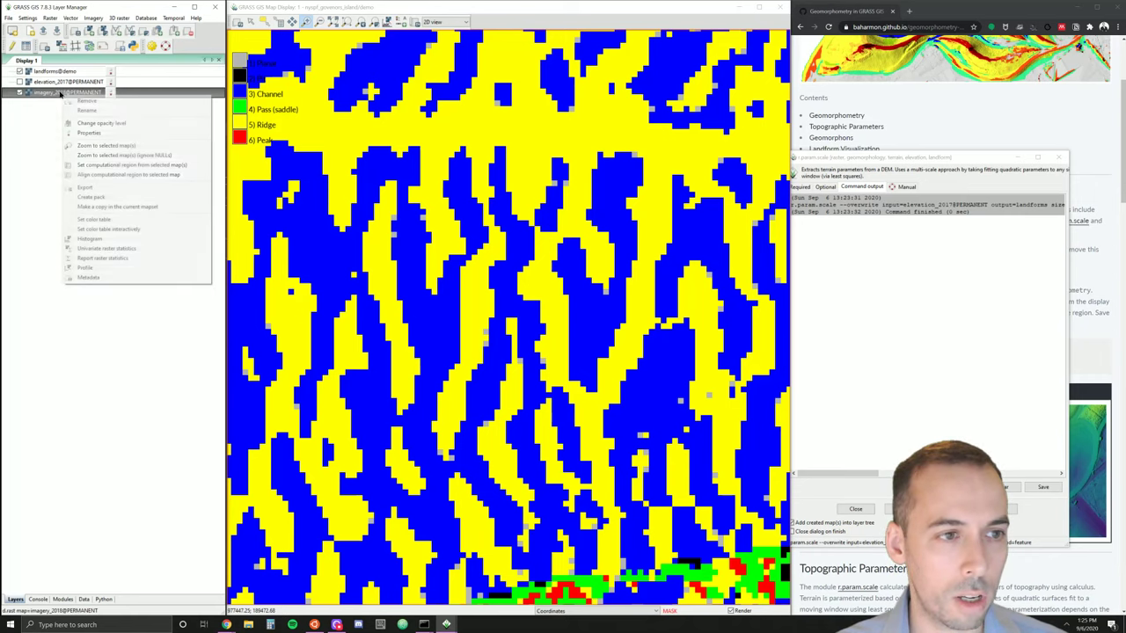
left_click(101, 133)
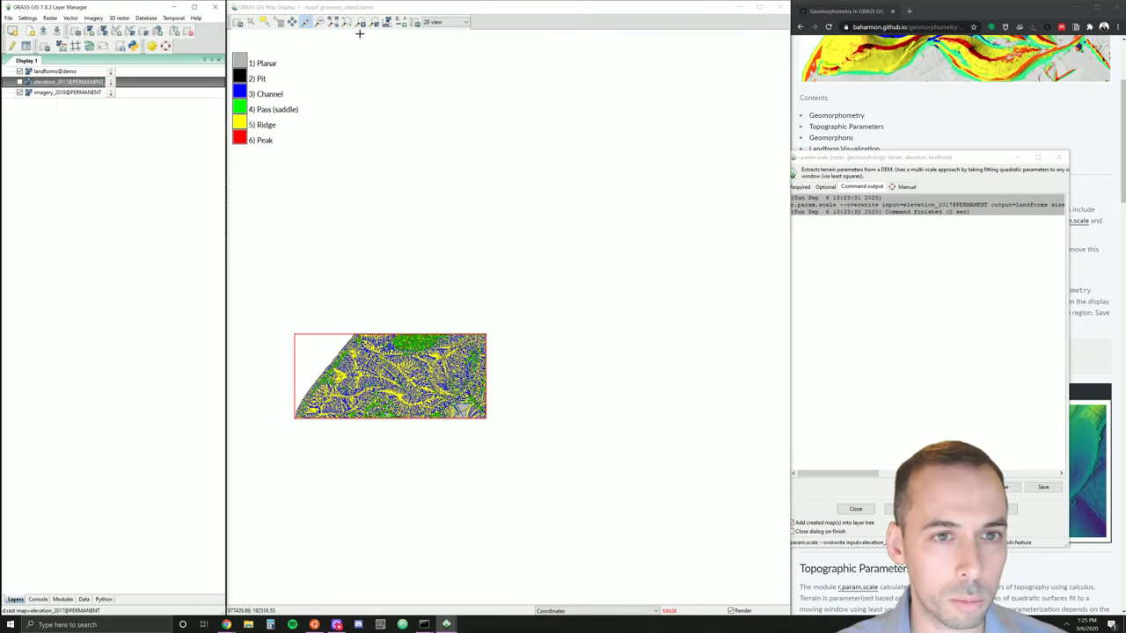
left_click(363, 22)
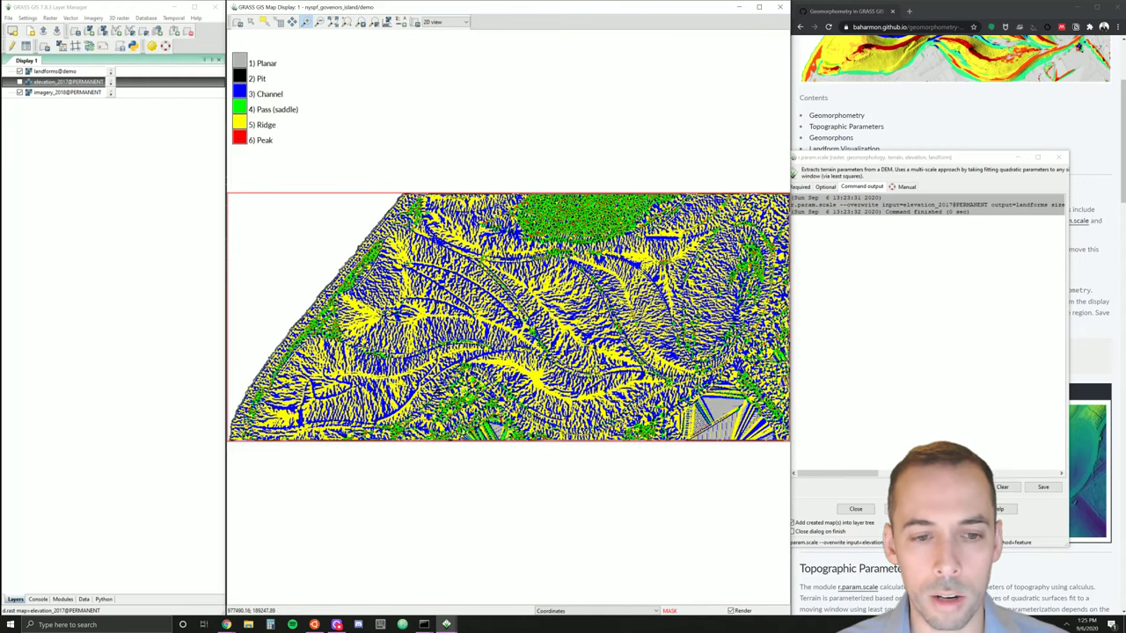
- Rerun r.param.scale for the landforms raster with a processing window size of 33
left_click(305, 21)
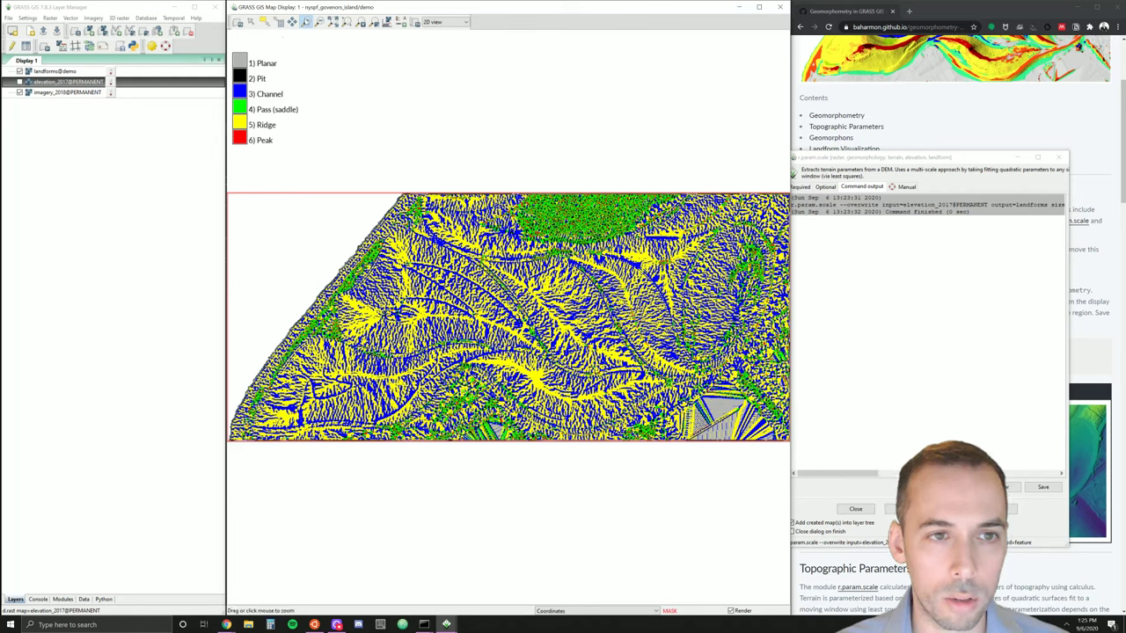
left_click_drag(230, 197, 624, 437)
left_click_drag(554, 437, 557, 438)
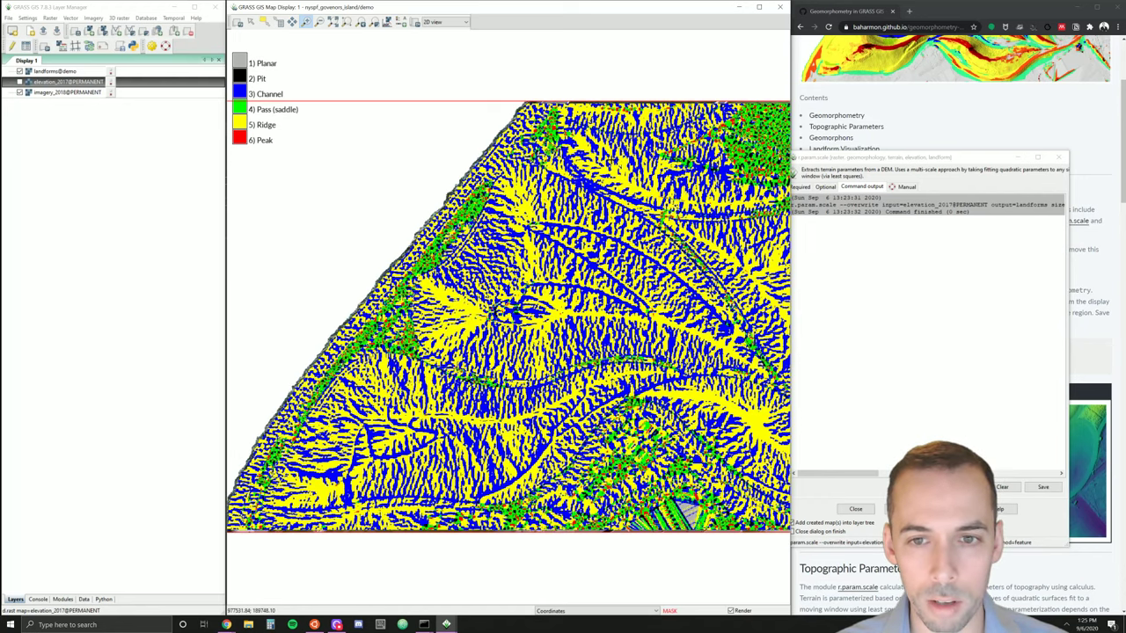
left_click_drag(301, 108, 703, 521)
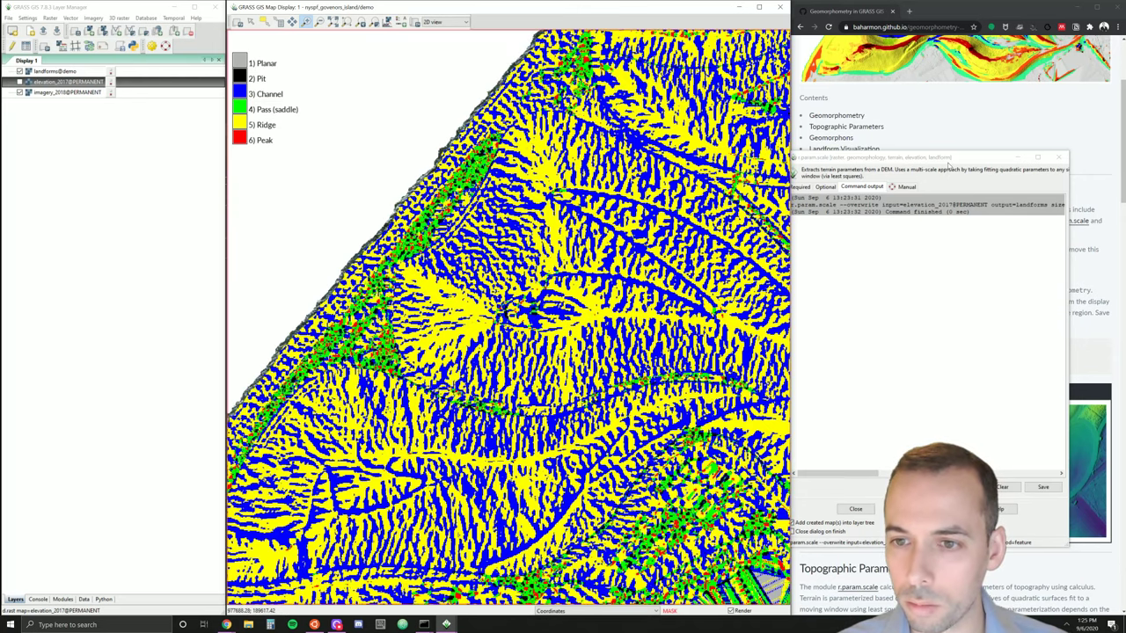
left_click(949, 169)
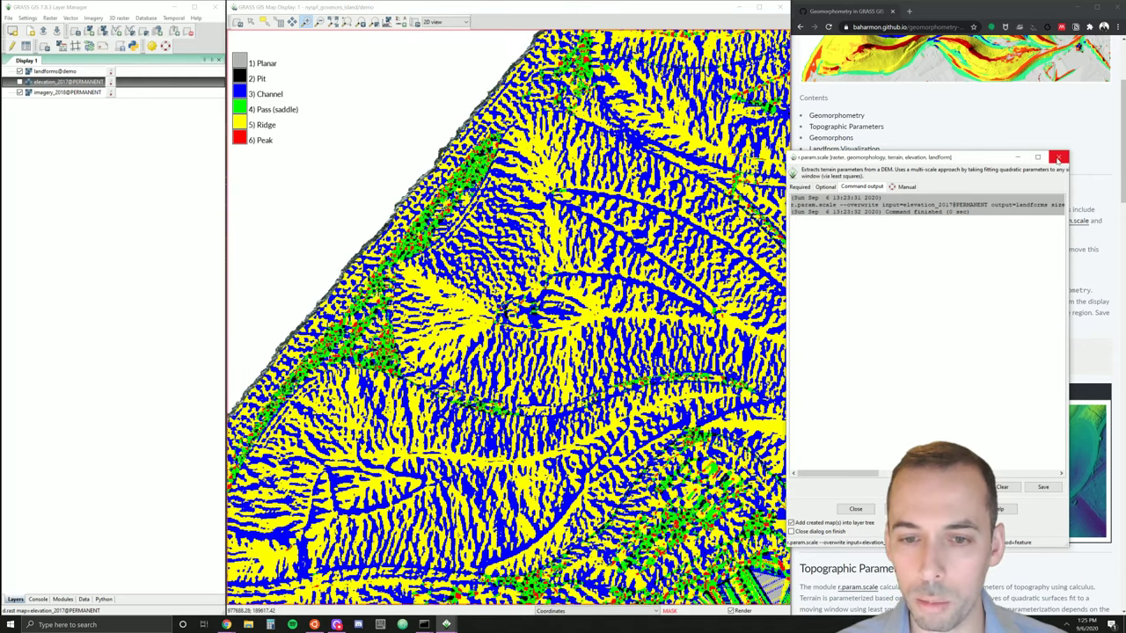
left_click(823, 188)
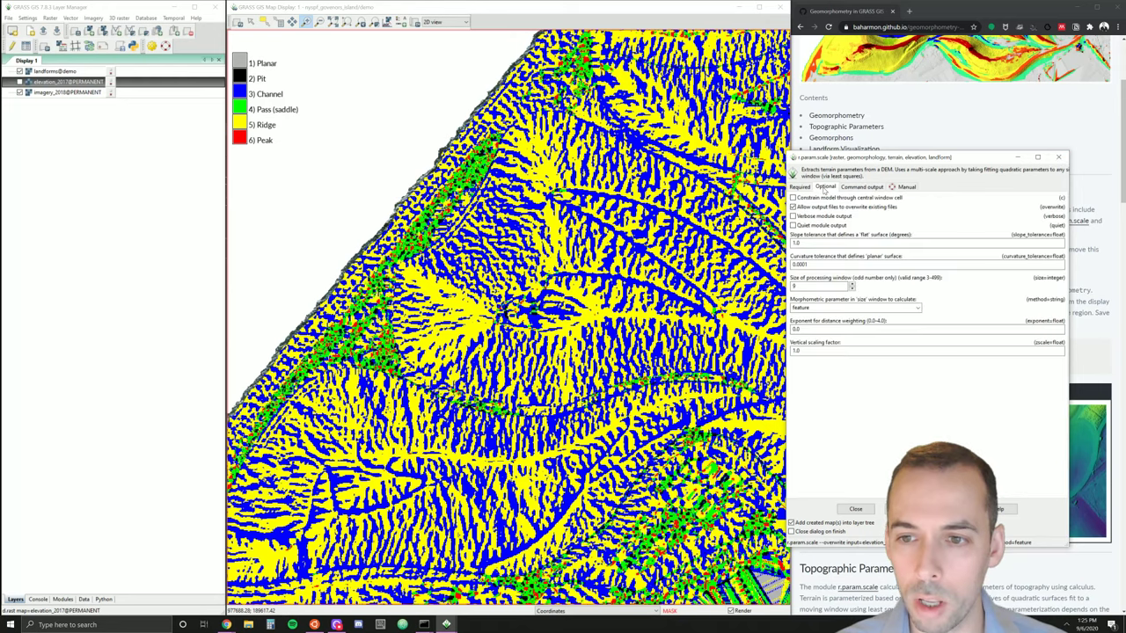
double_click(794, 287)
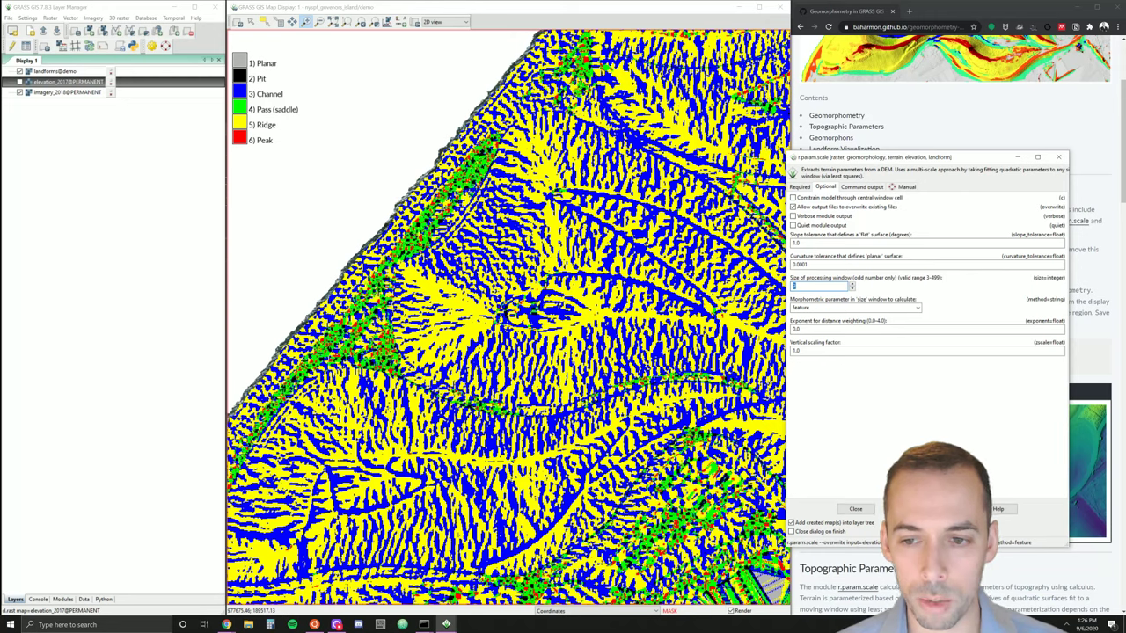
type("33")
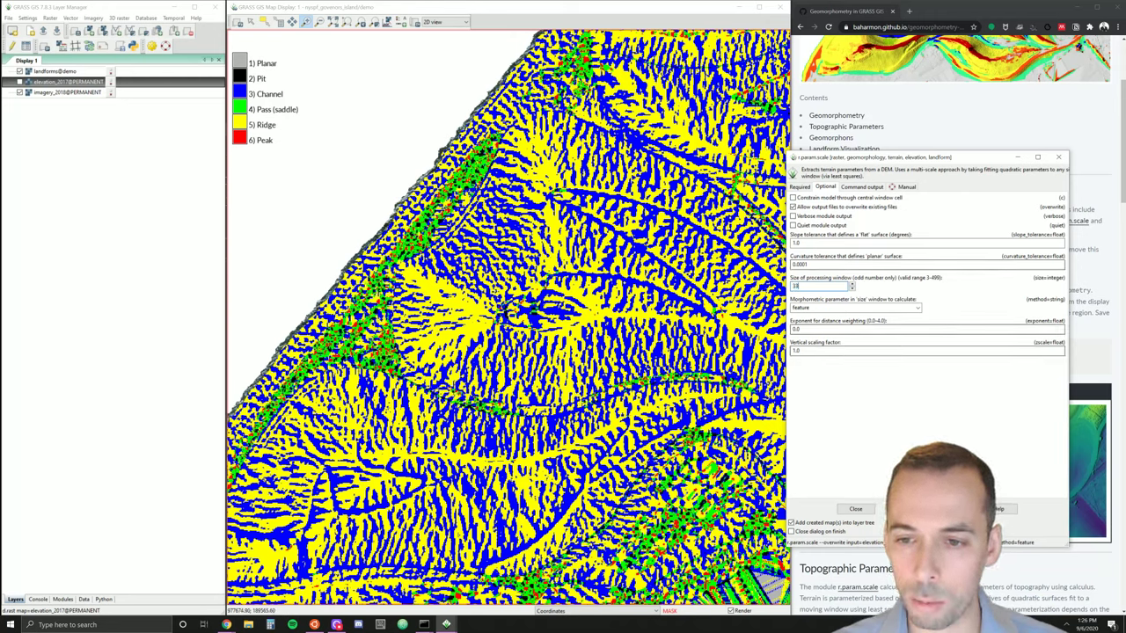
key("Return")
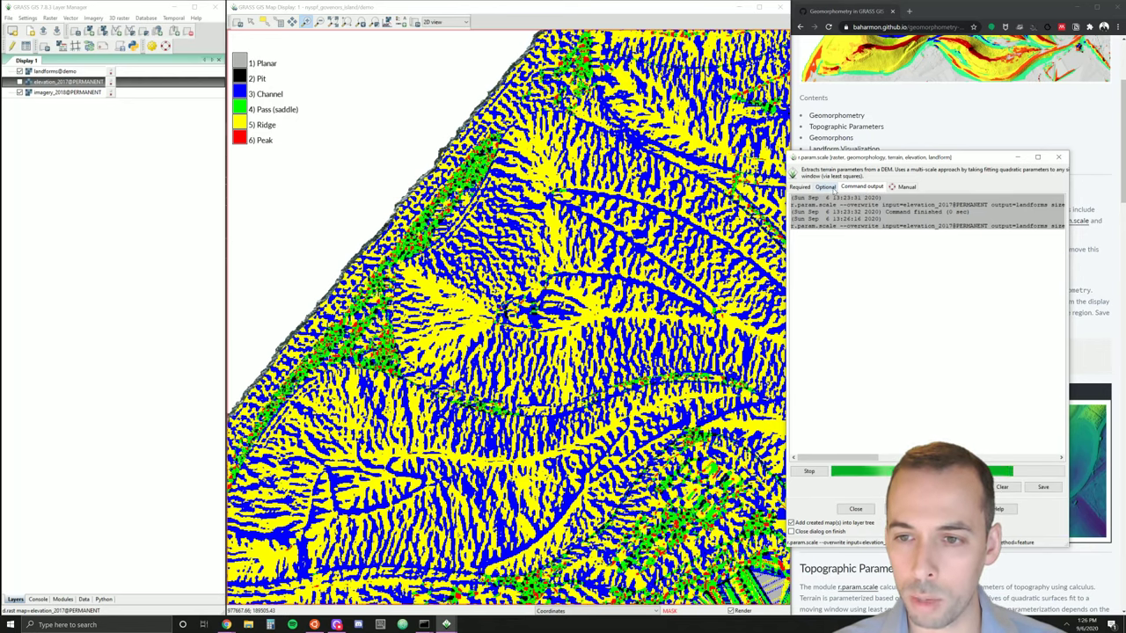
- Compare the recalculated landforms with the imagery, and close the r.param.scale dialog
left_click(827, 189)
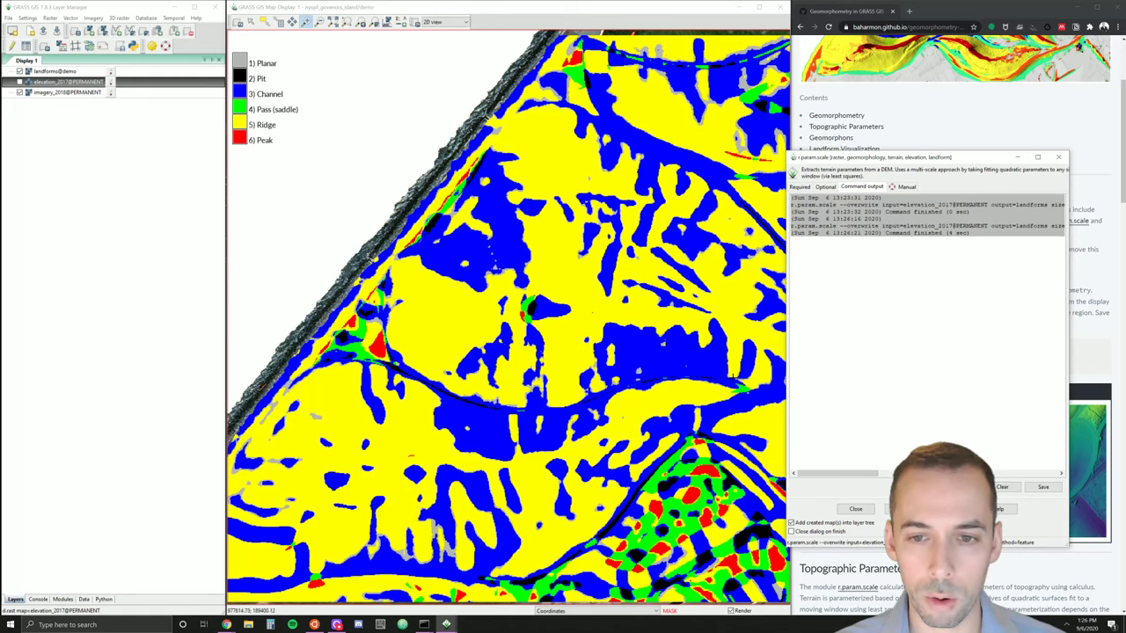
left_click(19, 71)
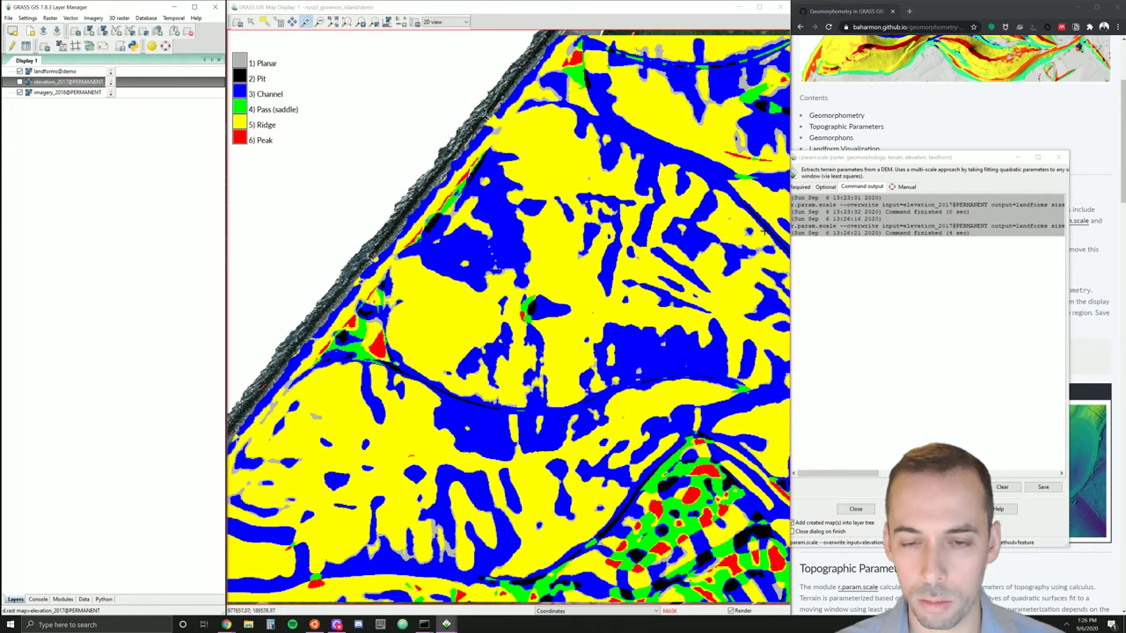
left_click_drag(980, 159, 617, 146)
left_click(693, 141)
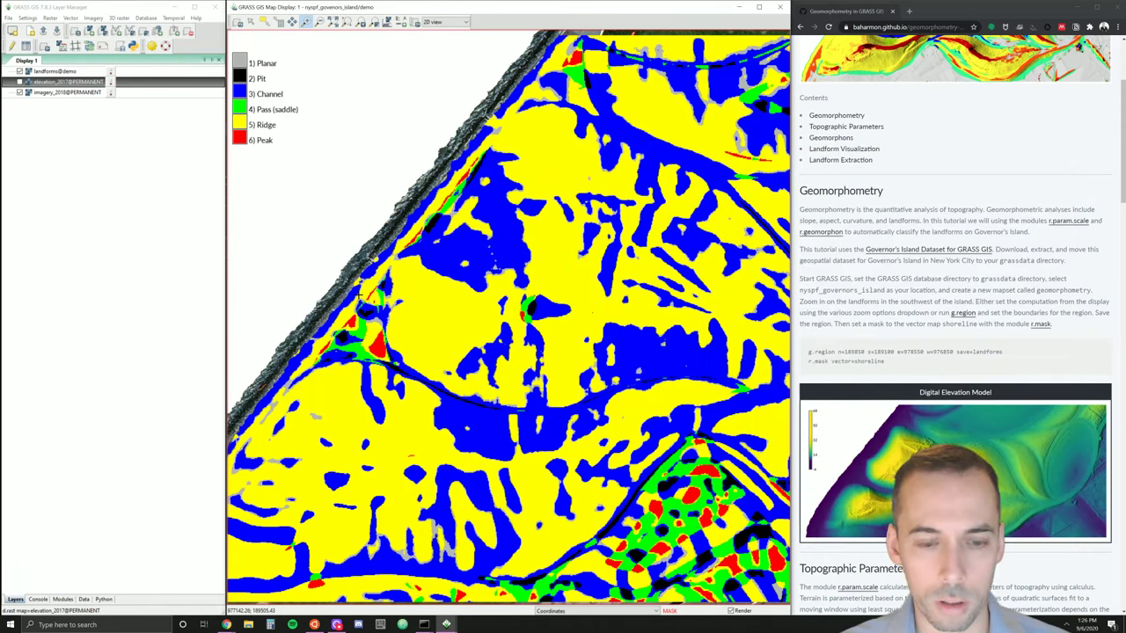
- Display only elevation_2017 by hiding the landforms and imagery_2018 layers, and switch the map display to the pointer tool
left_click(19, 81)
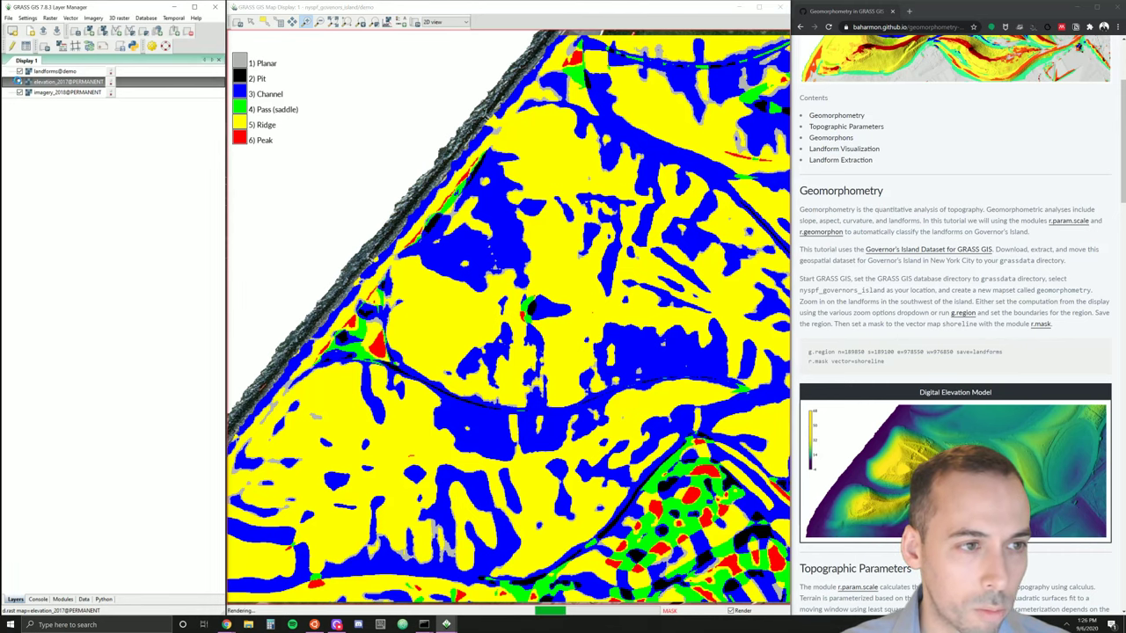
left_click(19, 70)
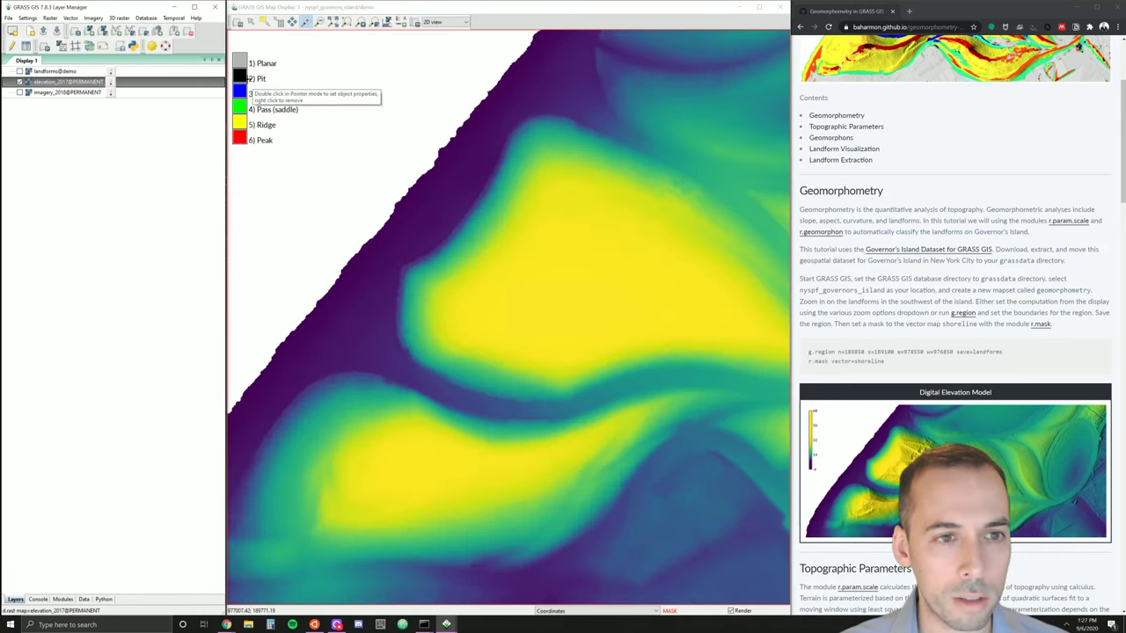
left_click(250, 22)
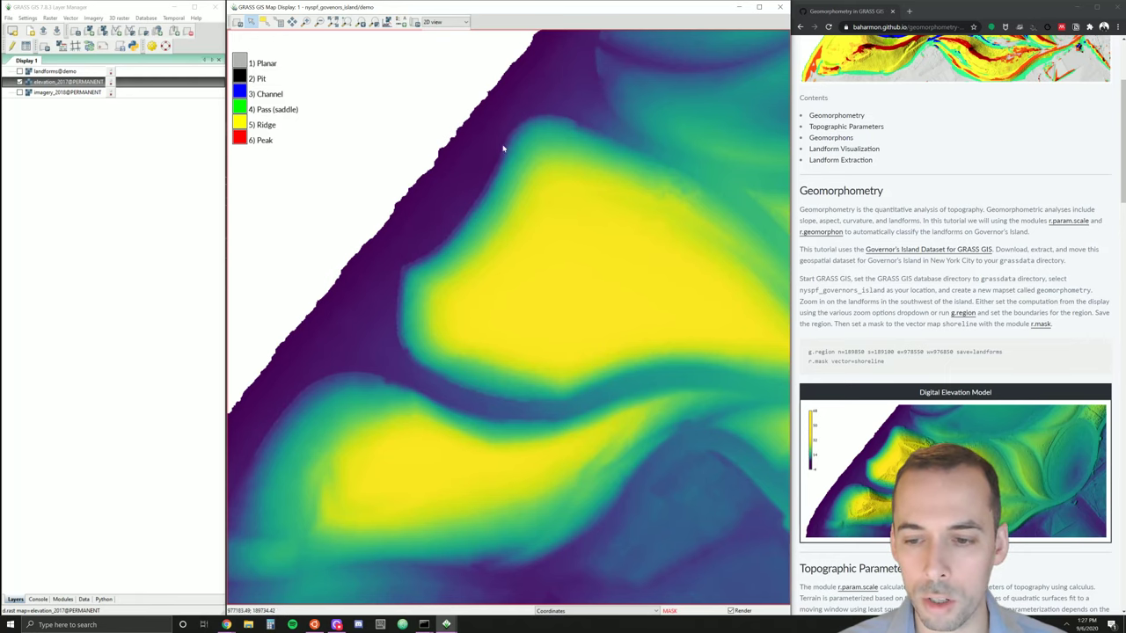
- Read the Geomorphons section of the tutorial page, including its example r.geomorphon command
scroll(955, 316, "down", 6)
scroll(892, 275, "down", 5)
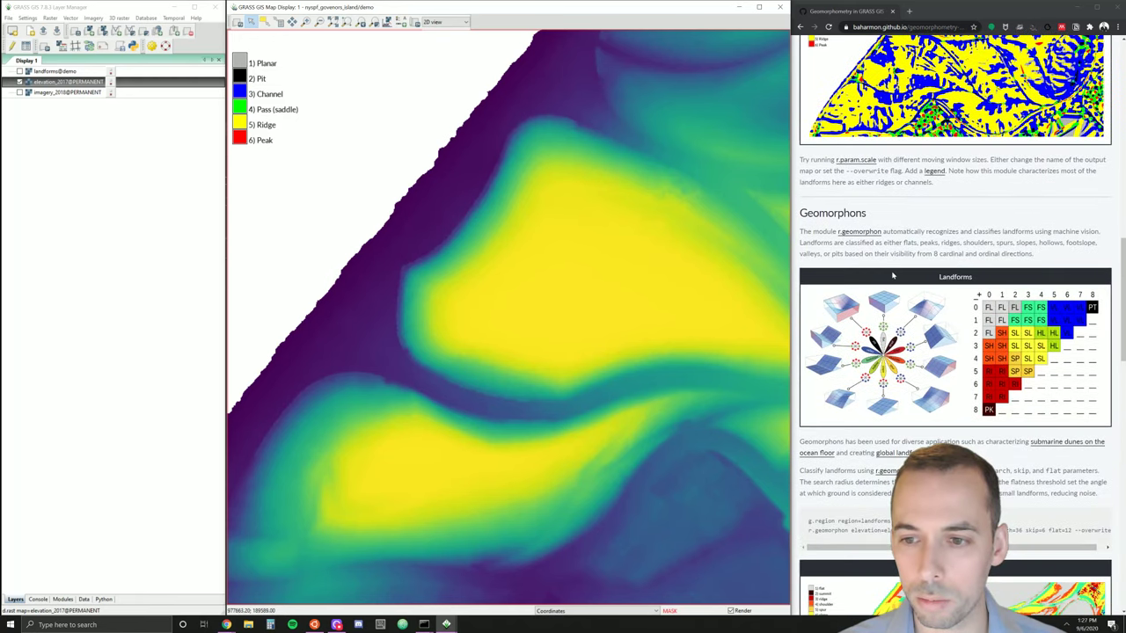
scroll(893, 276, "up", 1)
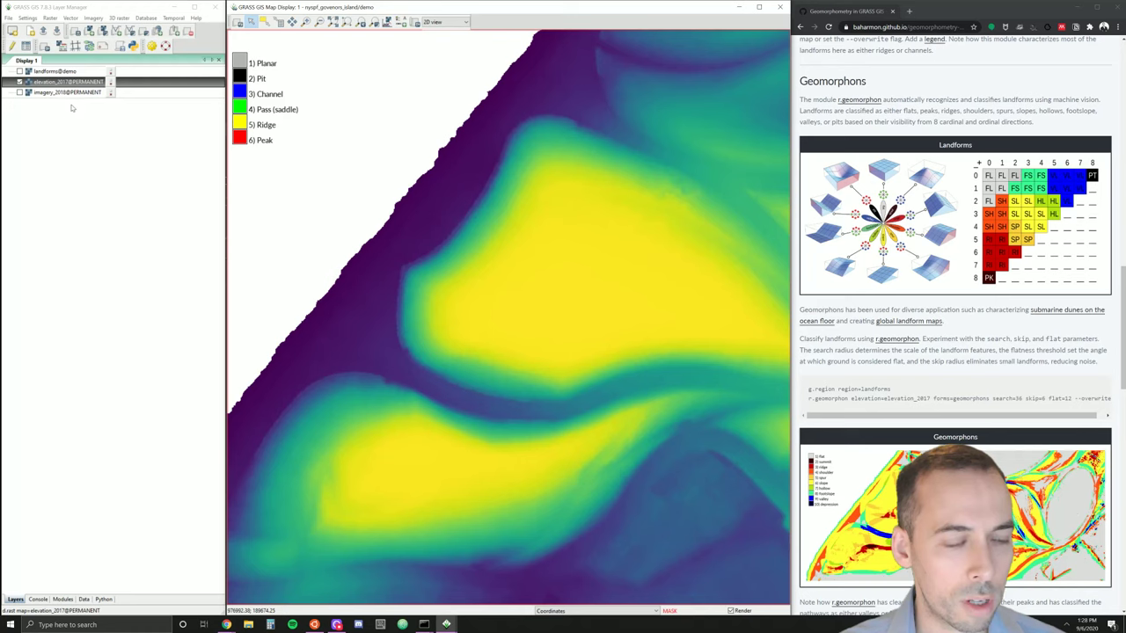
- Open the r.geomorphon landforms module and choose elevation_2017 from the PERMANENT mapset as the input elevation raster
left_click(49, 20)
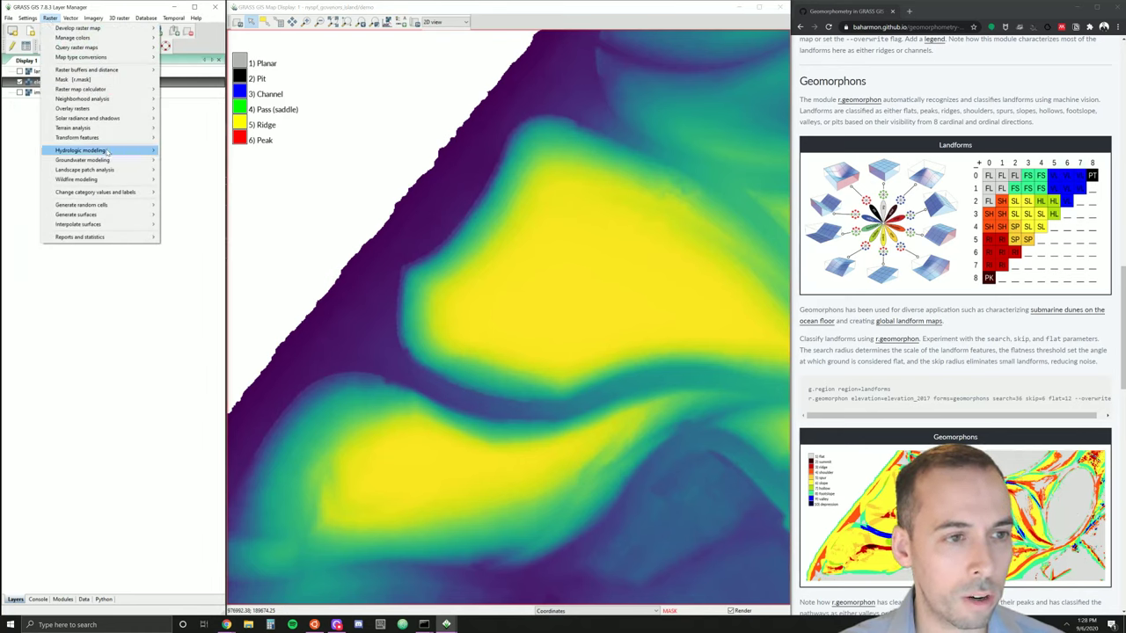
mouse_move(105, 130)
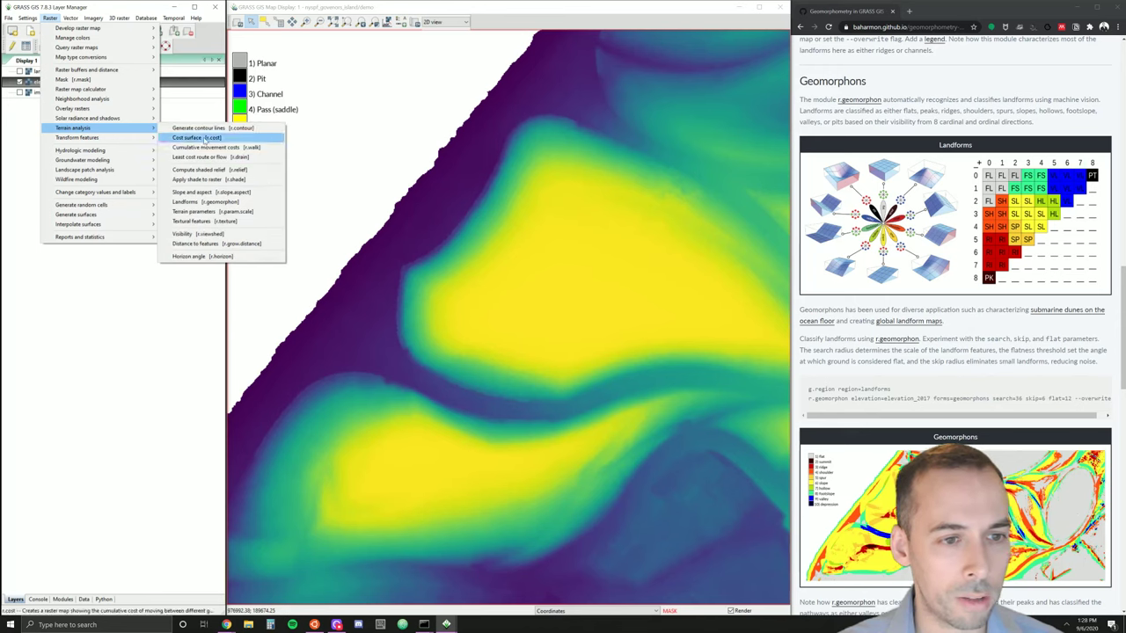
left_click(220, 202)
left_click_drag(492, 205, 330, 204)
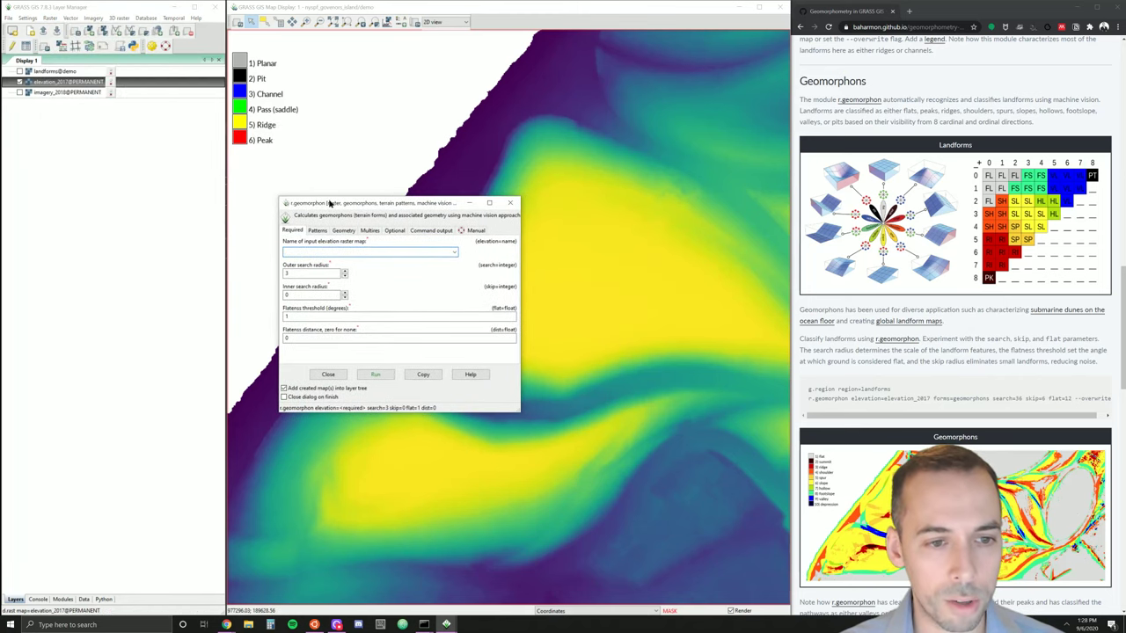
left_click(454, 253)
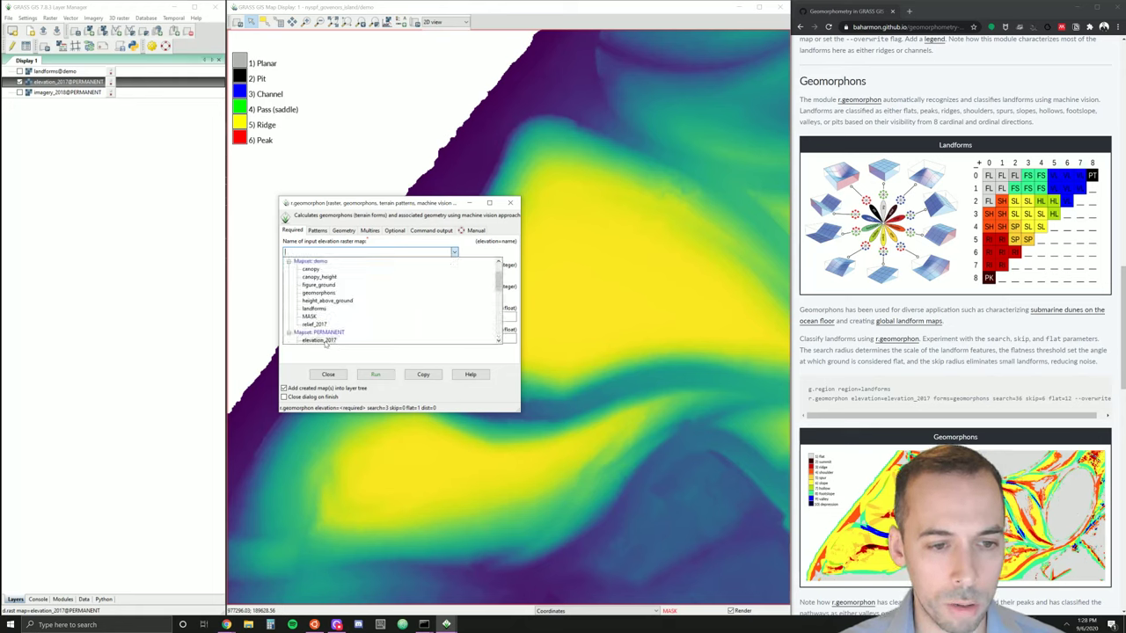
left_click(320, 340)
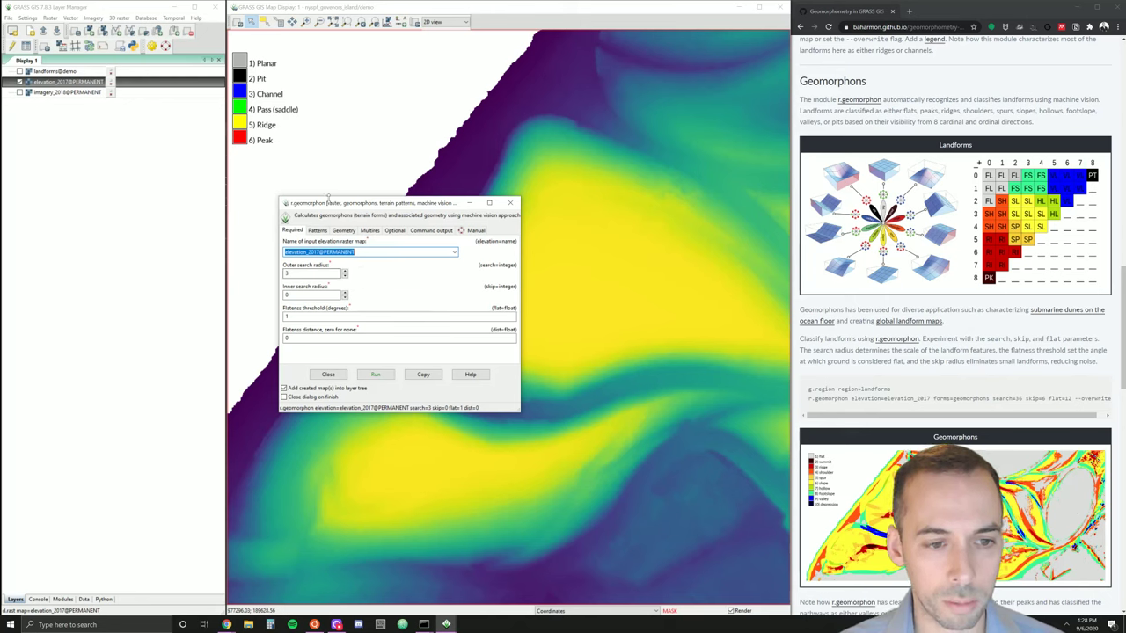
left_click_drag(350, 205, 593, 94)
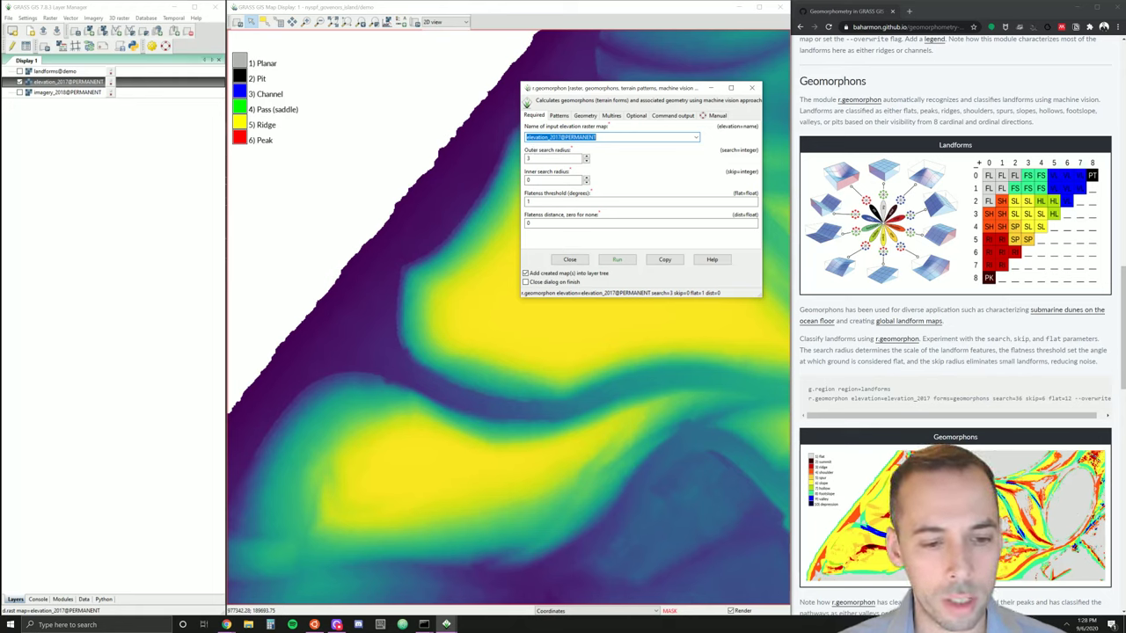
- Set the outer search radius to 36, the inner search radius to 6 and the flatness threshold to 12 degrees
key("Tab")
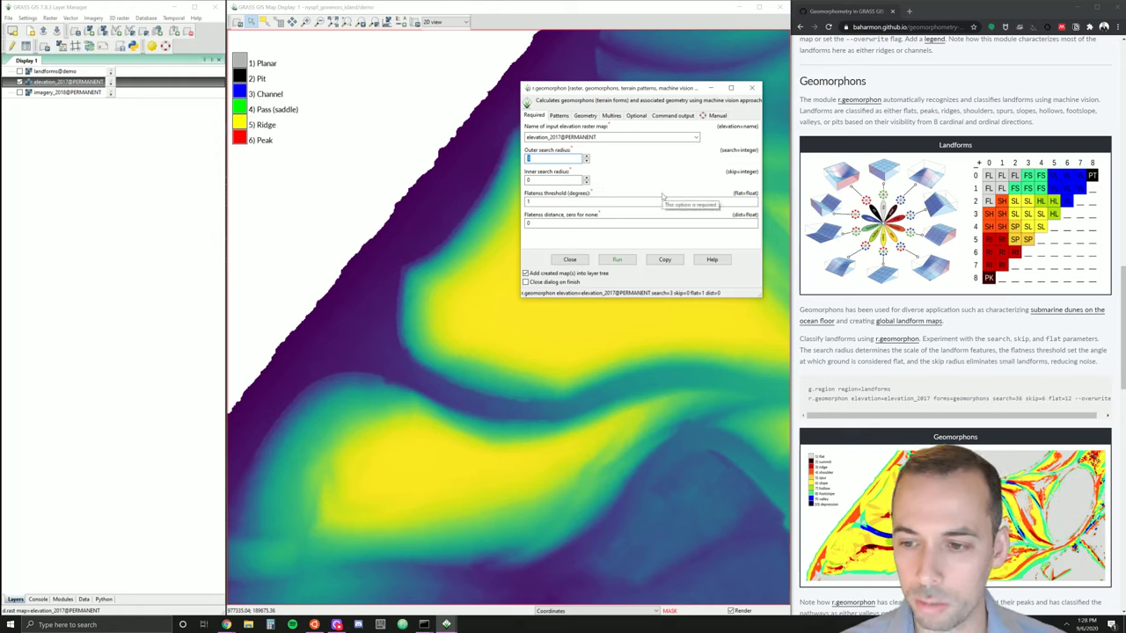
key("BackSpace")
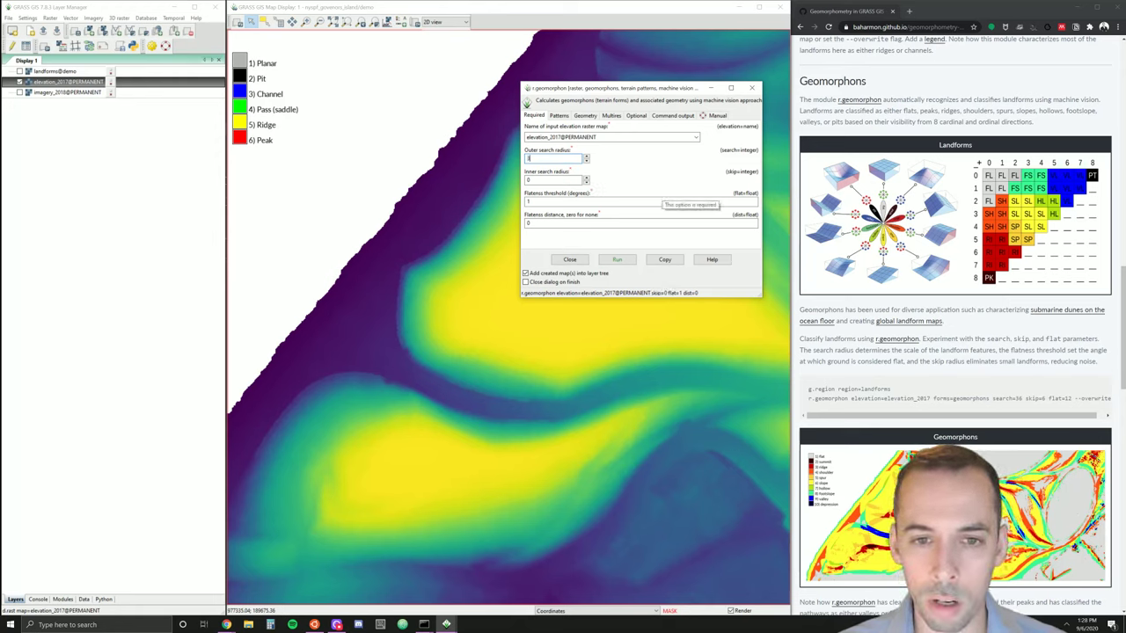
type("36")
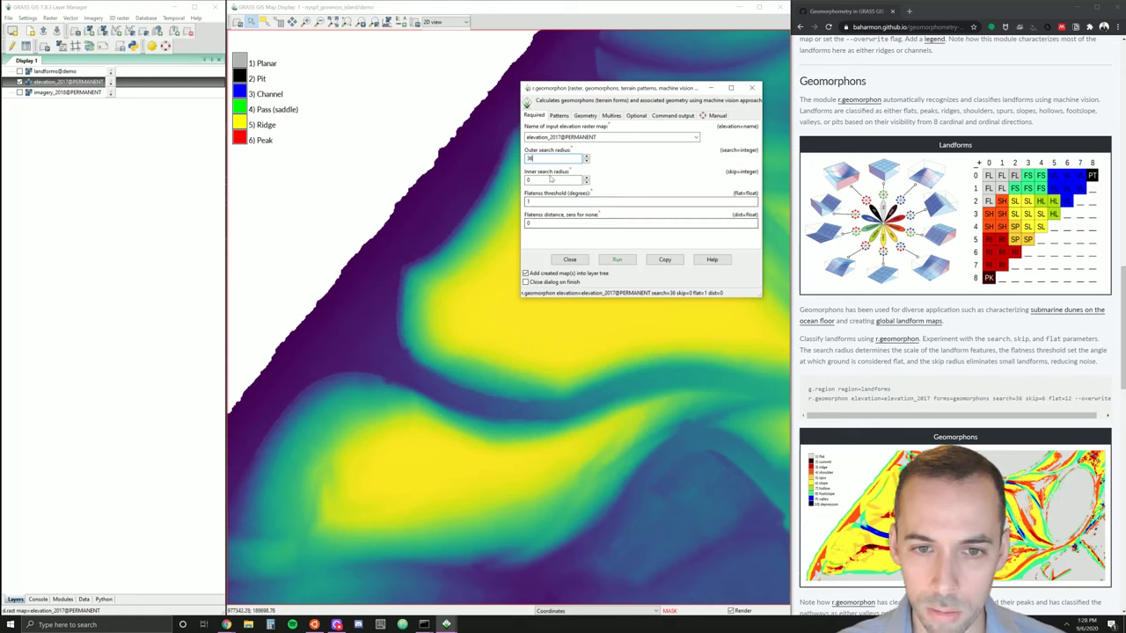
key("Tab")
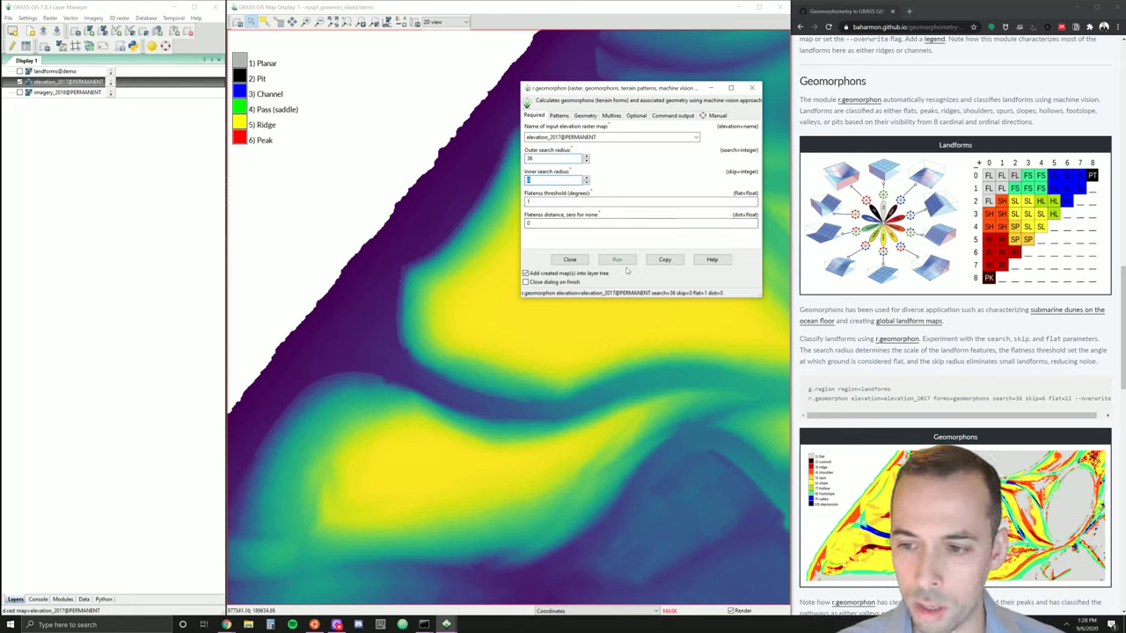
type("6")
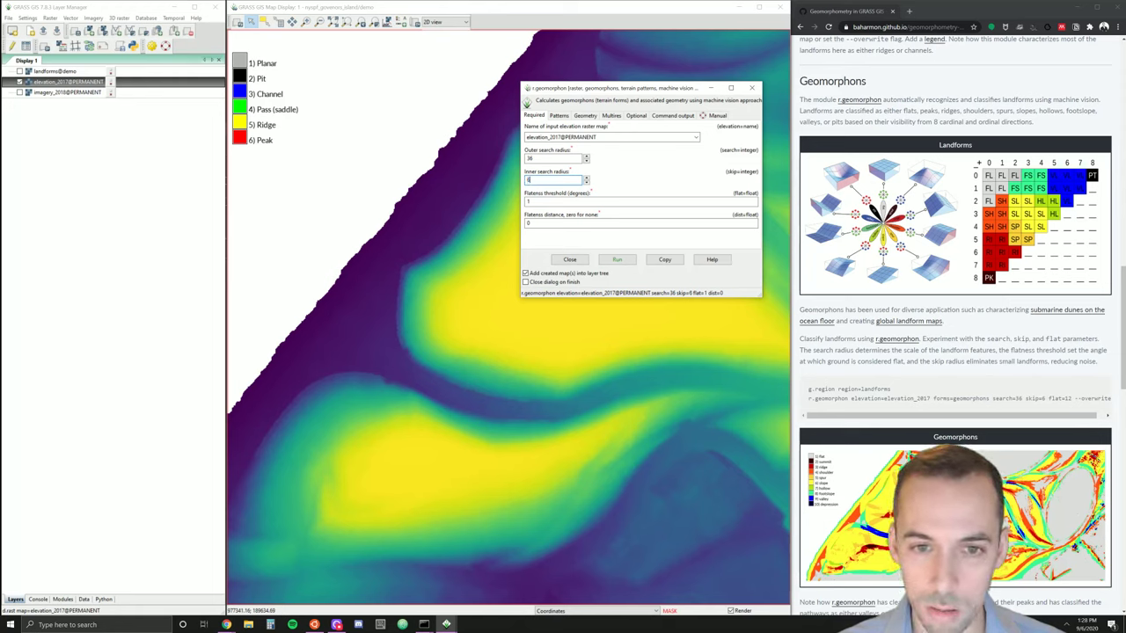
key("Tab")
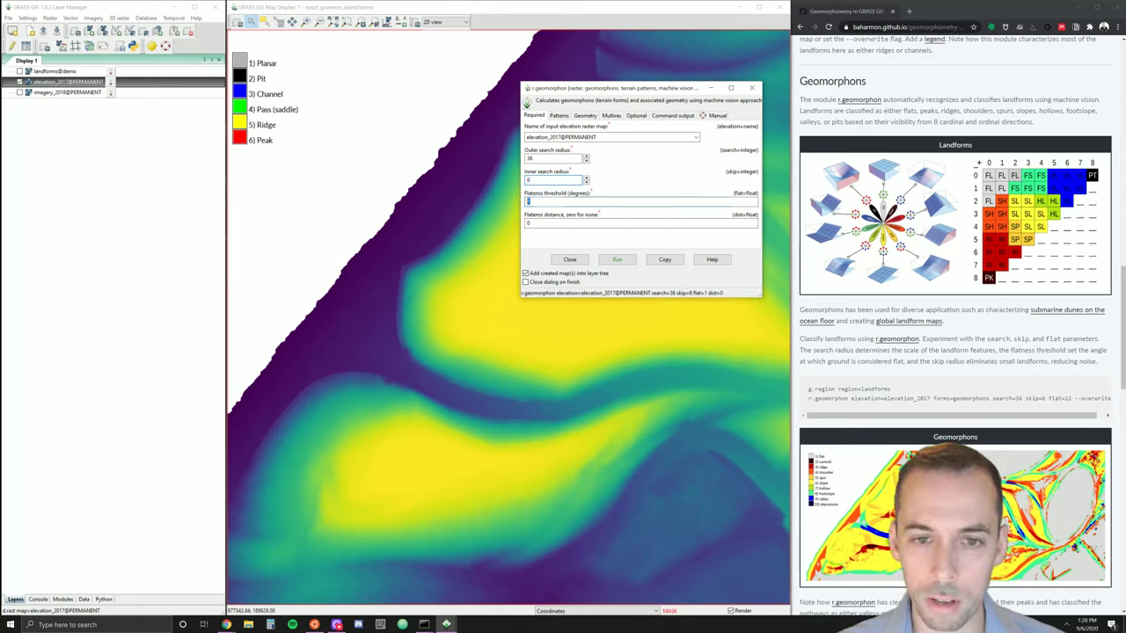
type("12")
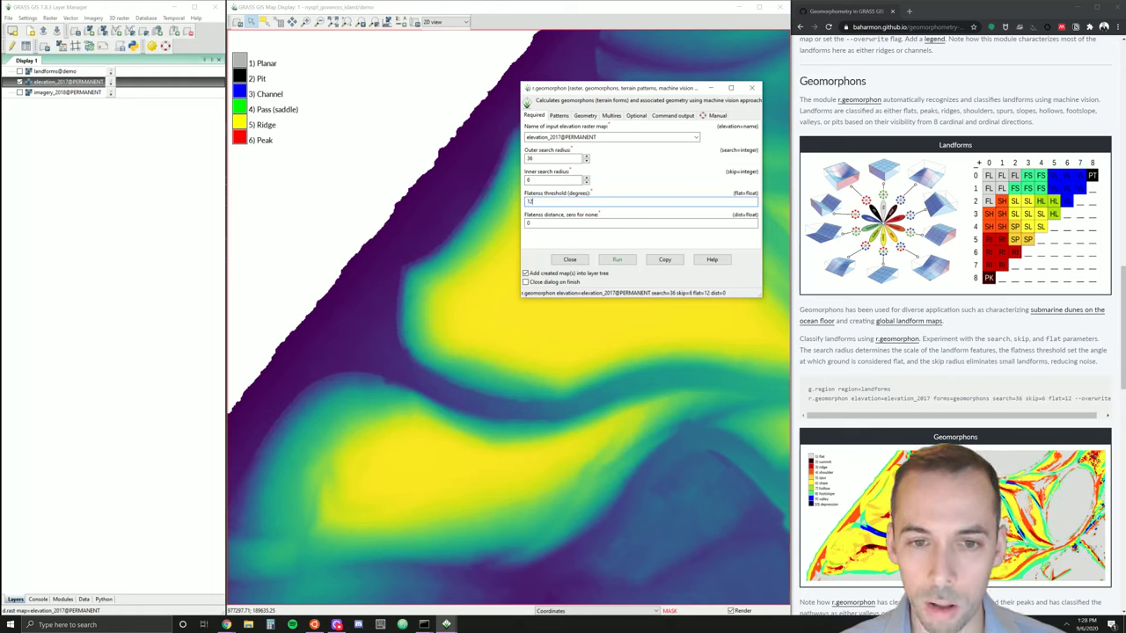
key("shift+Home")
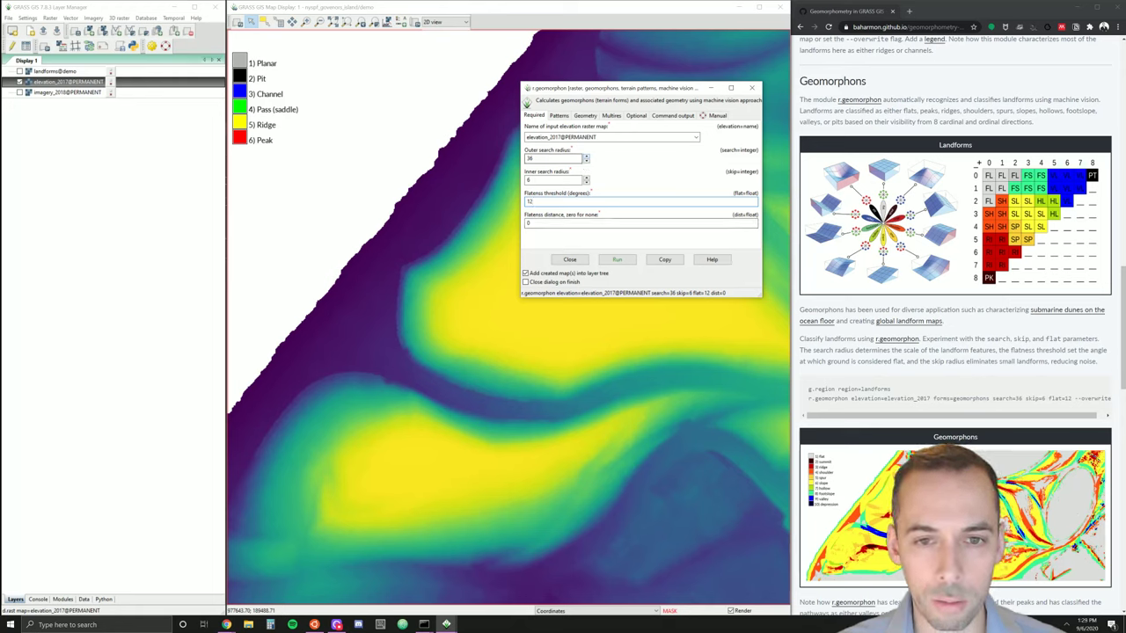
left_click(554, 179)
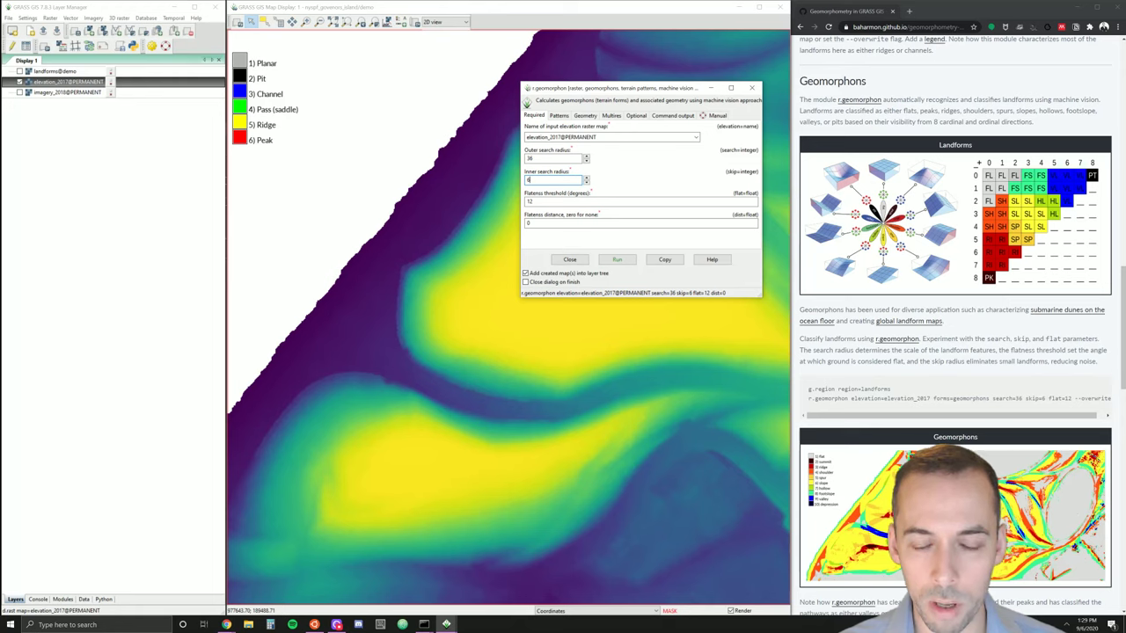
key("Tab")
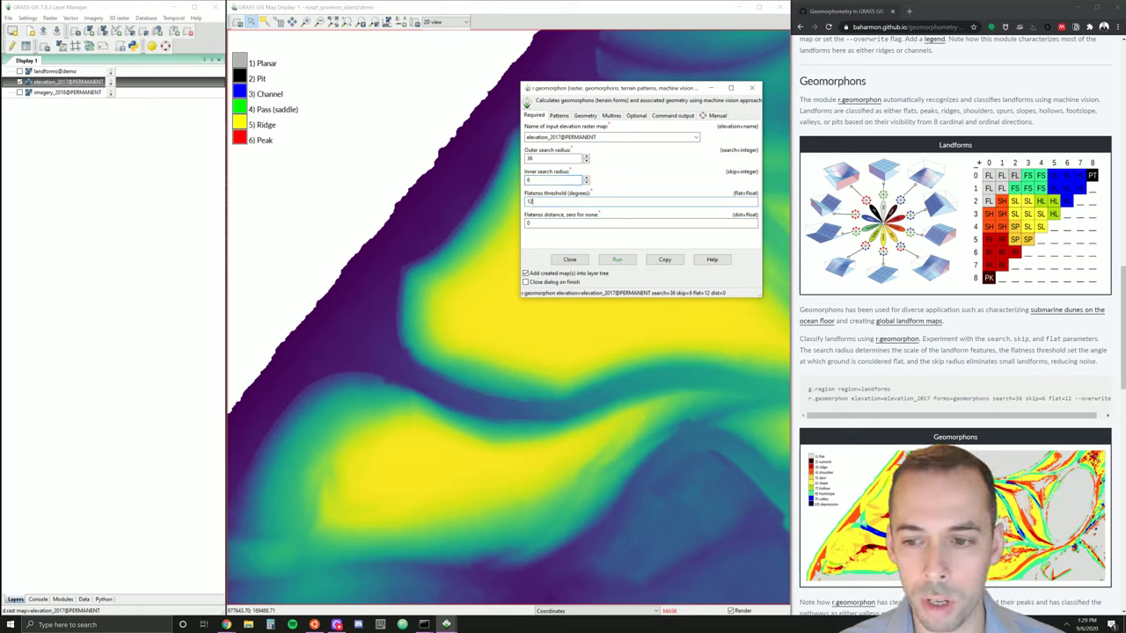
key("Right")
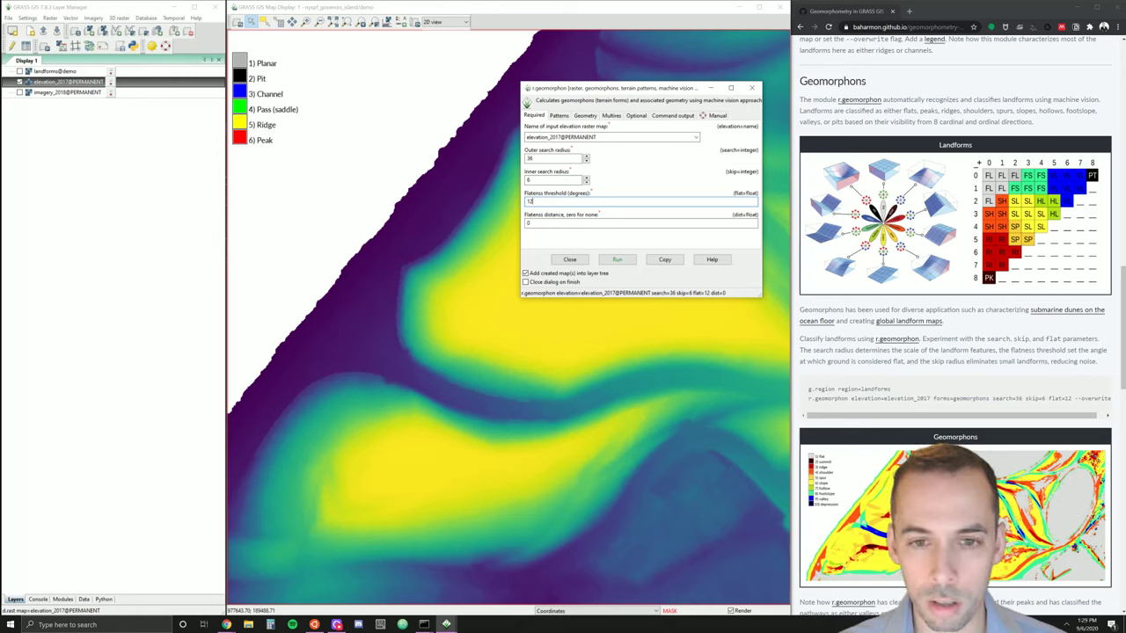
key("shift+Home")
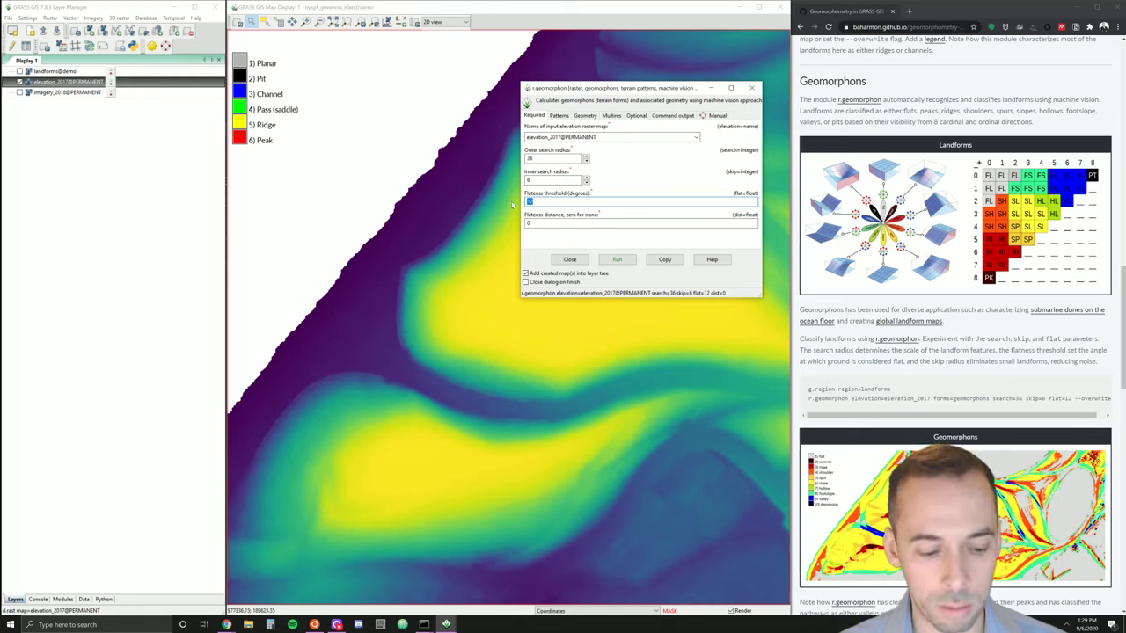
left_click(618, 260)
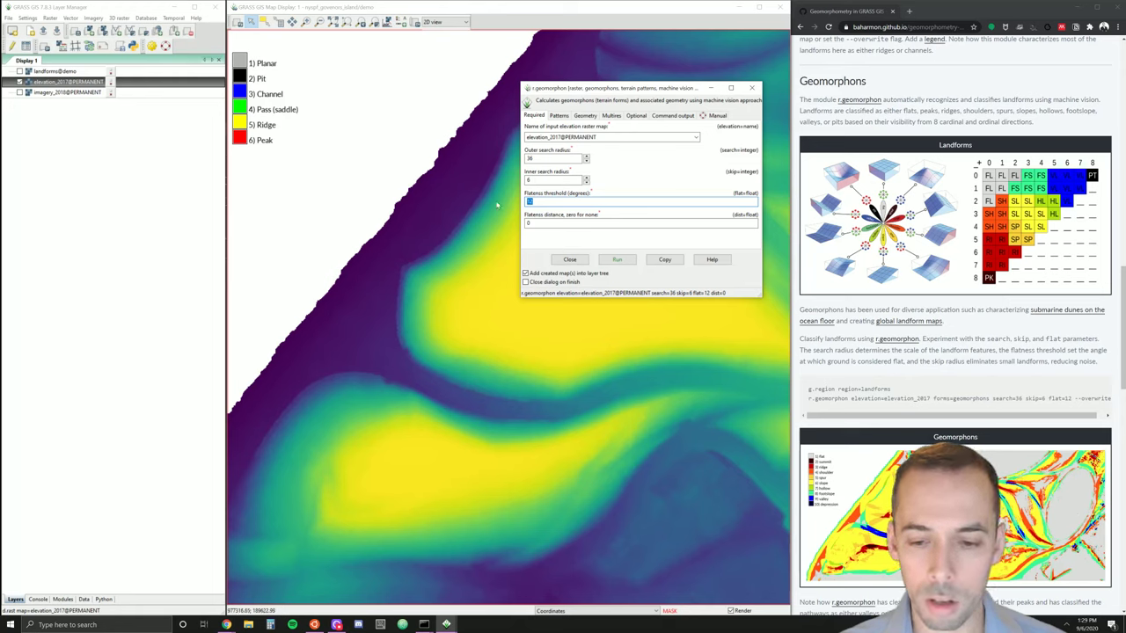
left_click(620, 261)
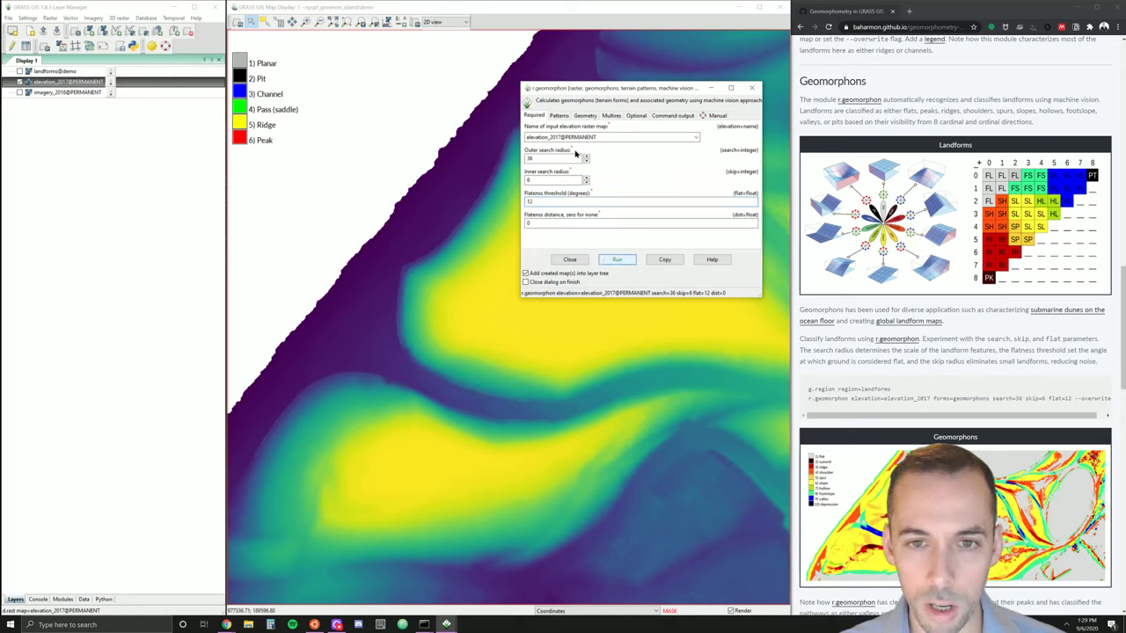
- Name the output raster for the most common geomorphic forms geomorphons
left_click(560, 115)
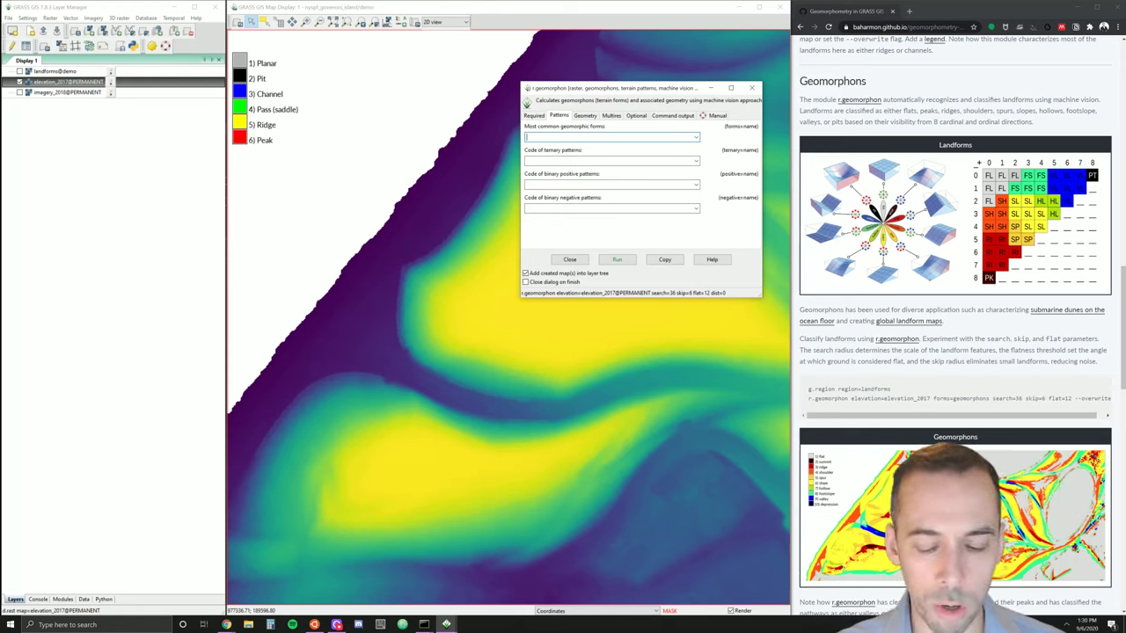
type("geom")
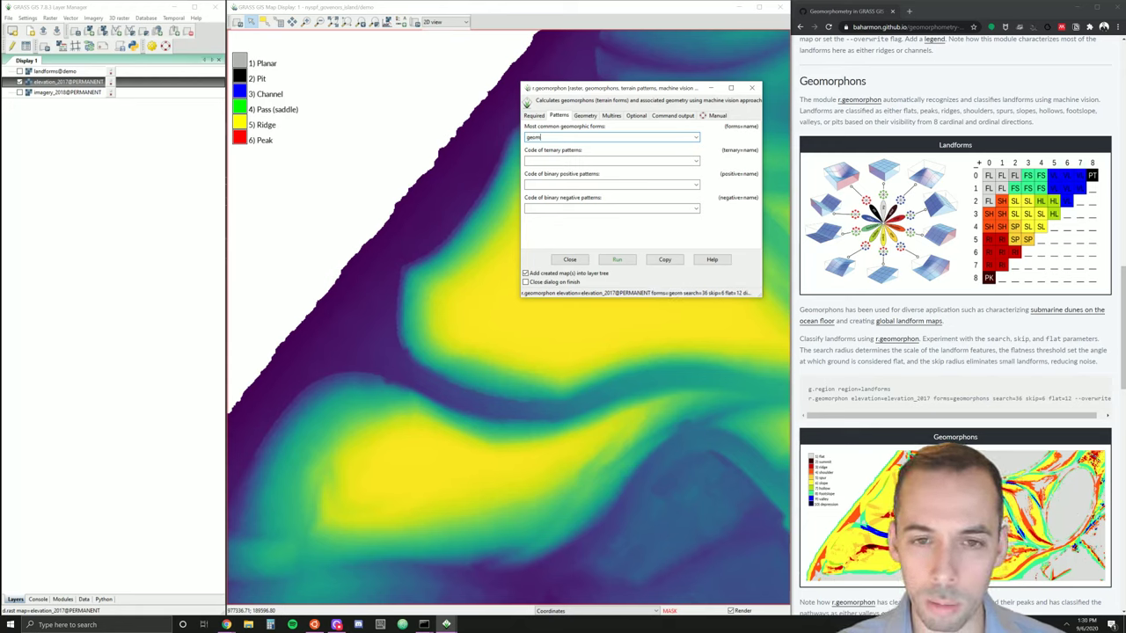
type("orphons")
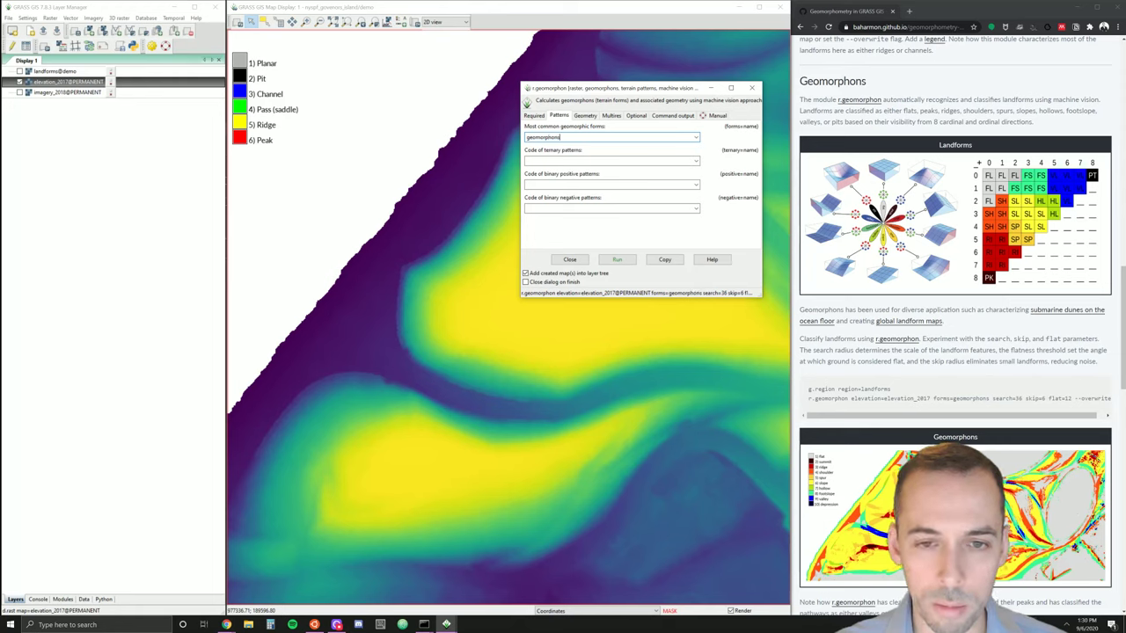
key("ctrl+a")
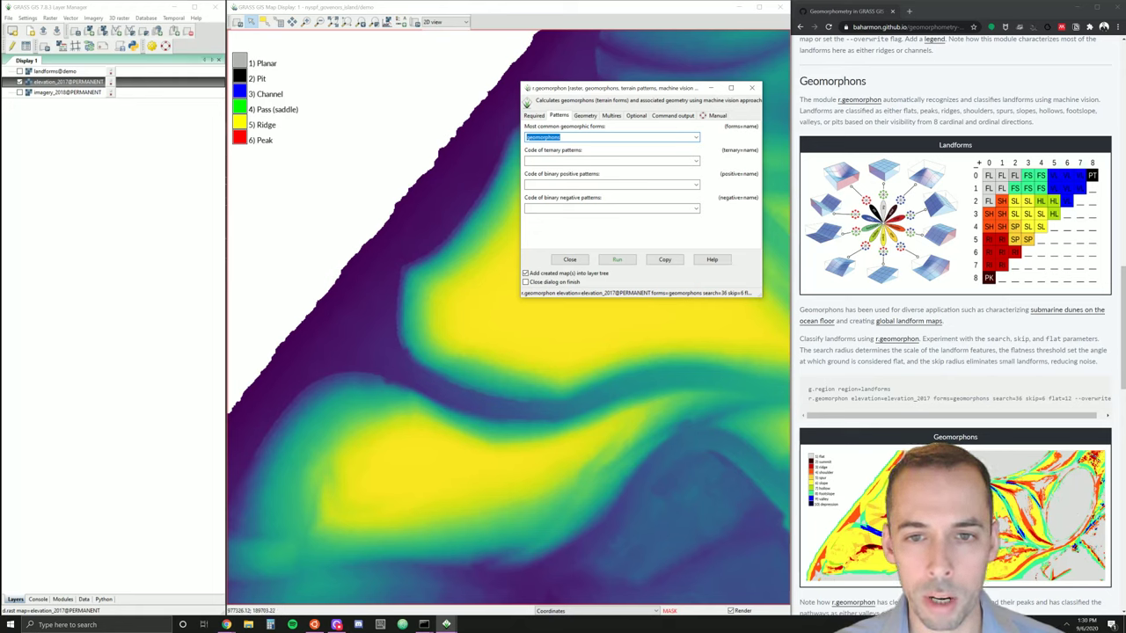
- Allow output files to overwrite existing files, run r.geomorphon, and move its dialog clear of the map
left_click(636, 117)
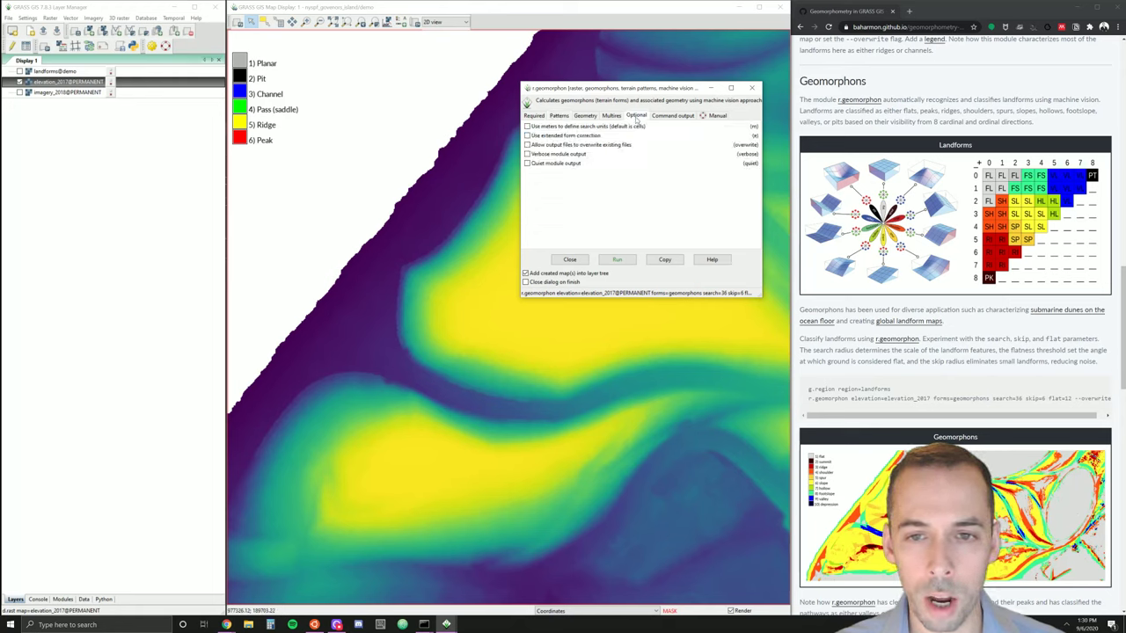
left_click(584, 146)
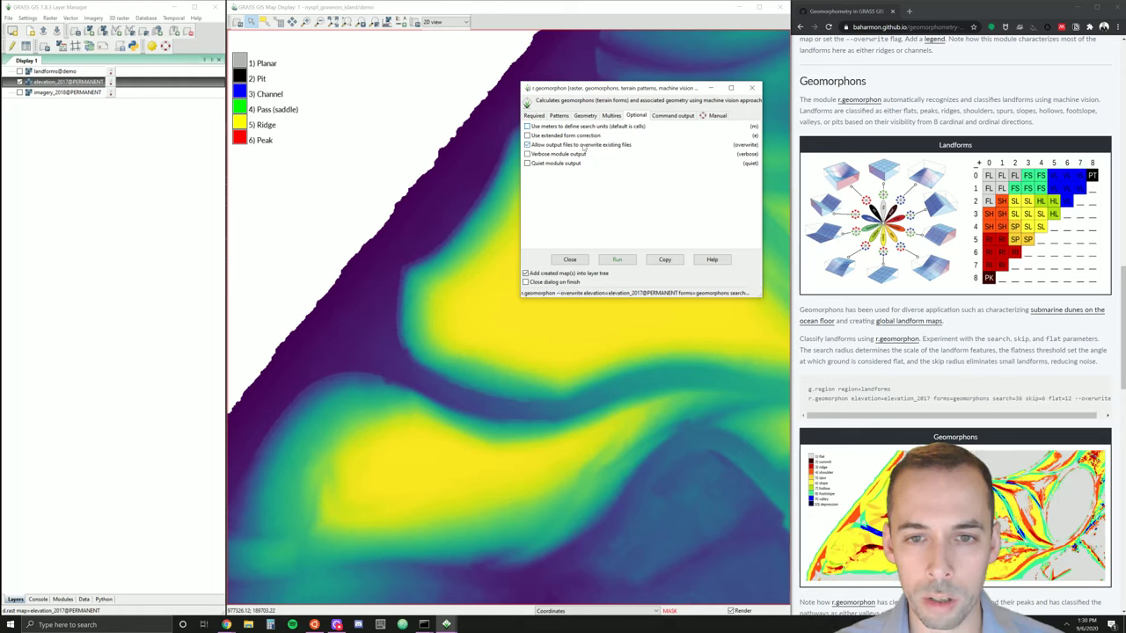
left_click(616, 260)
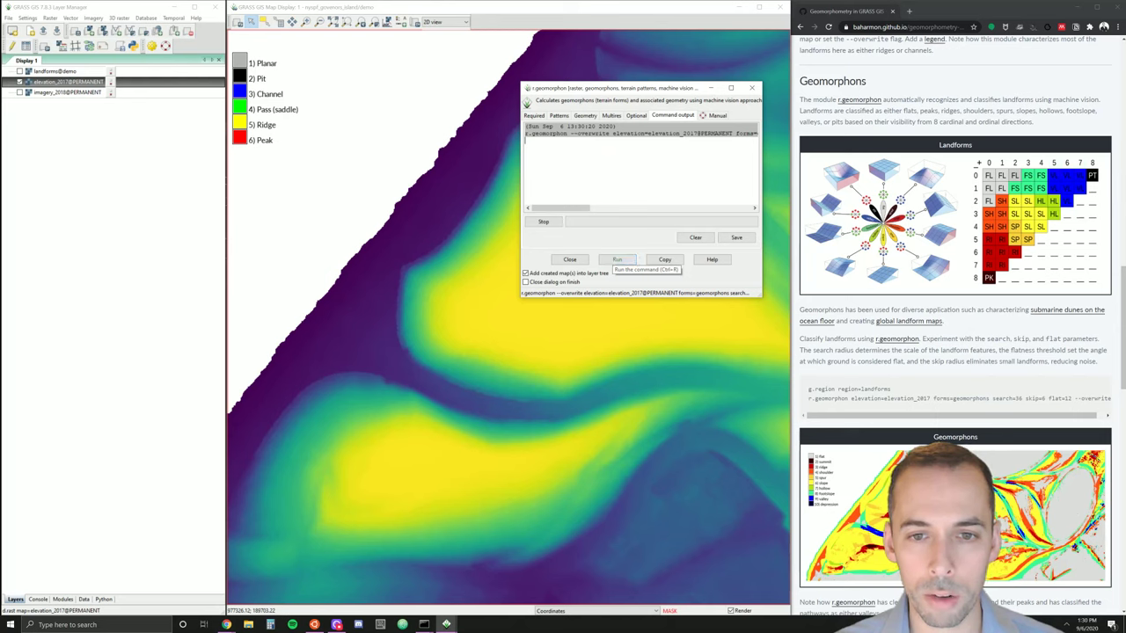
left_click_drag(653, 91, 842, 62)
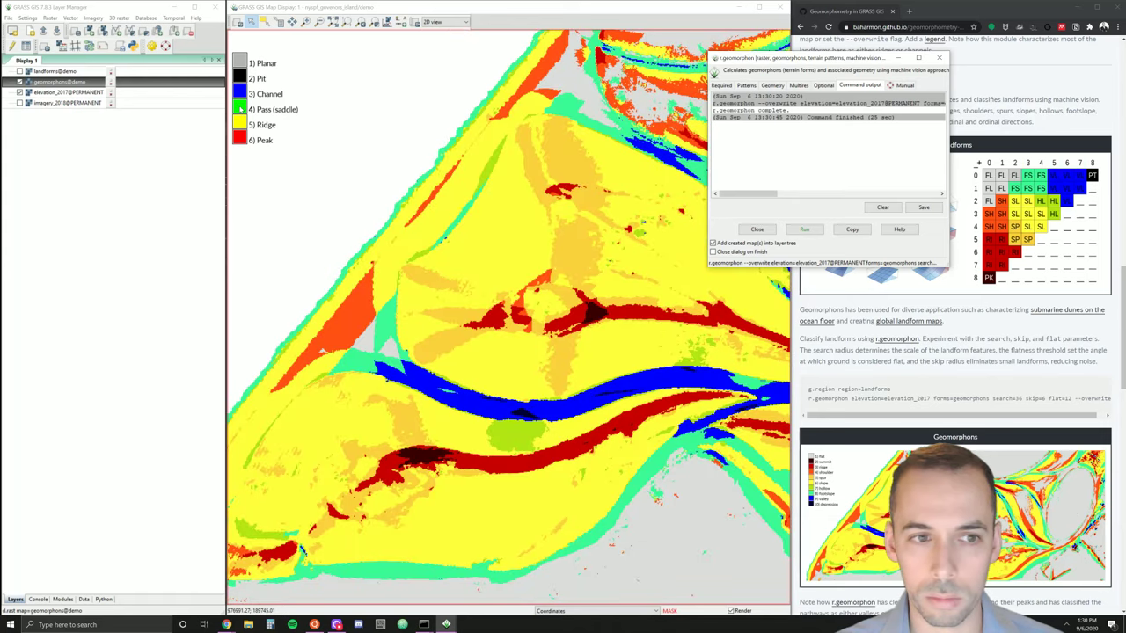
- Point the map legend at the geomorphons raster instead of landforms and apply the change
left_click(239, 106)
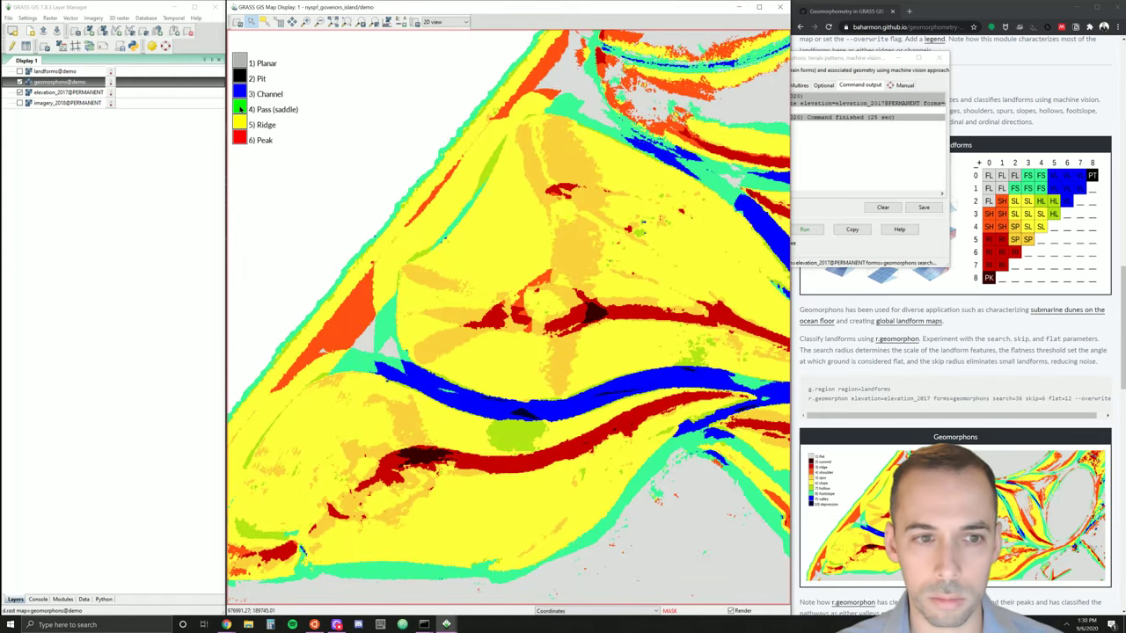
right_click(240, 107)
double_click(246, 93)
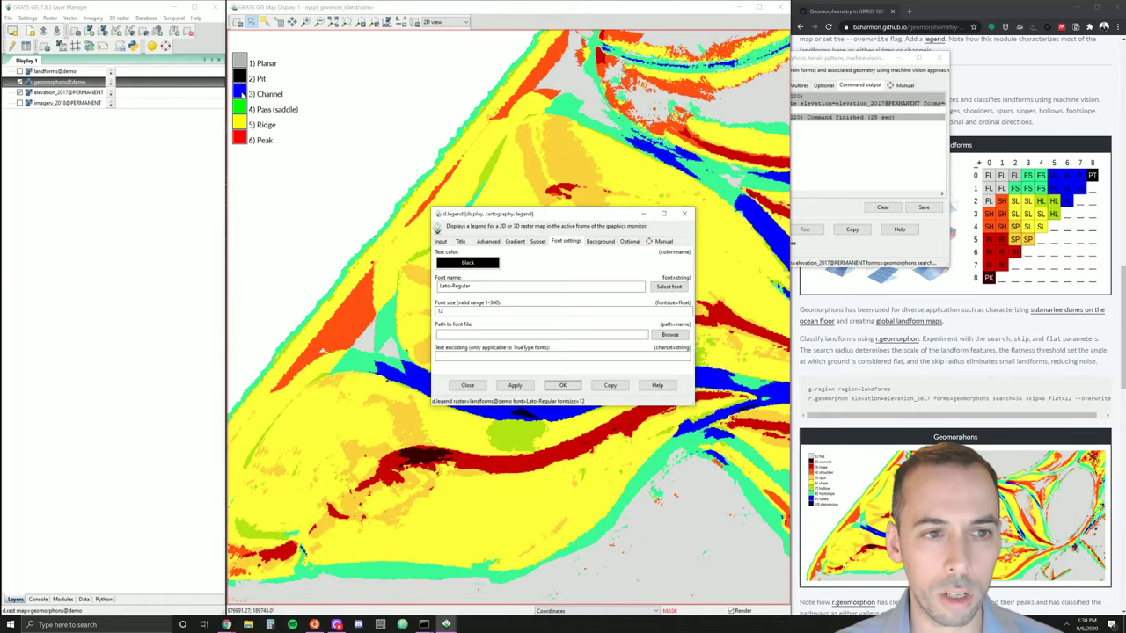
left_click(439, 241)
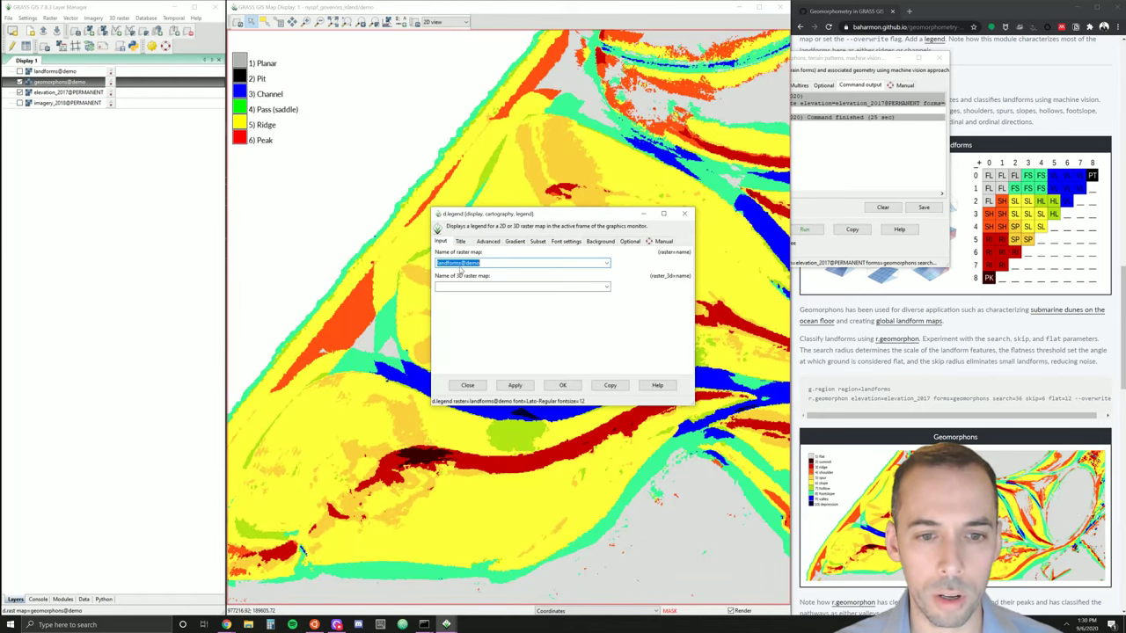
left_click(606, 263)
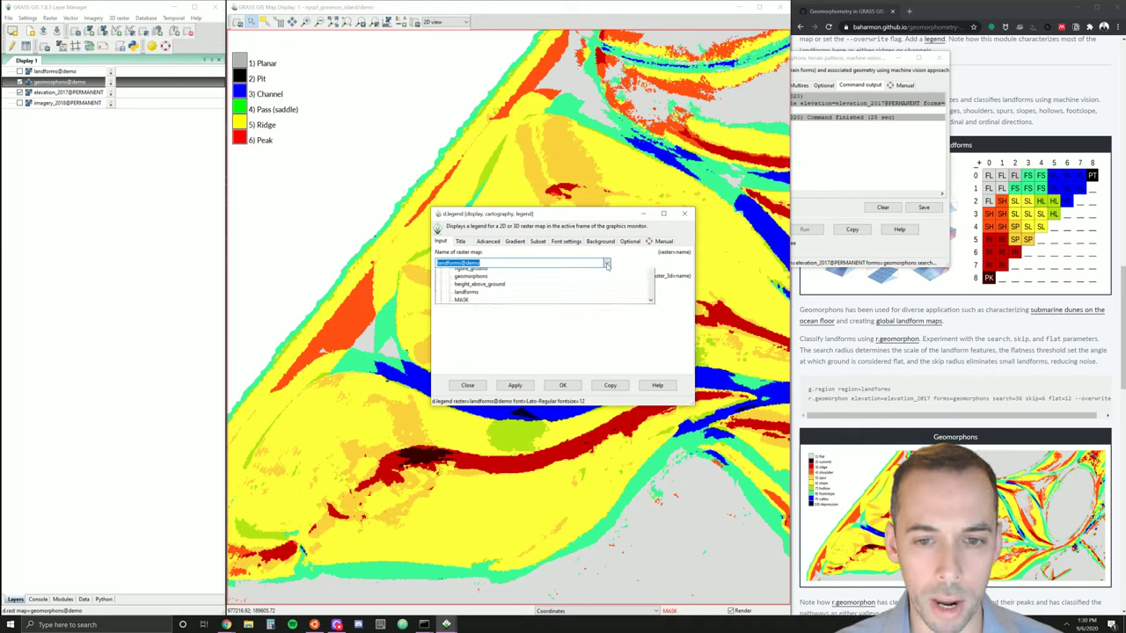
scroll(483, 291, "up", 1)
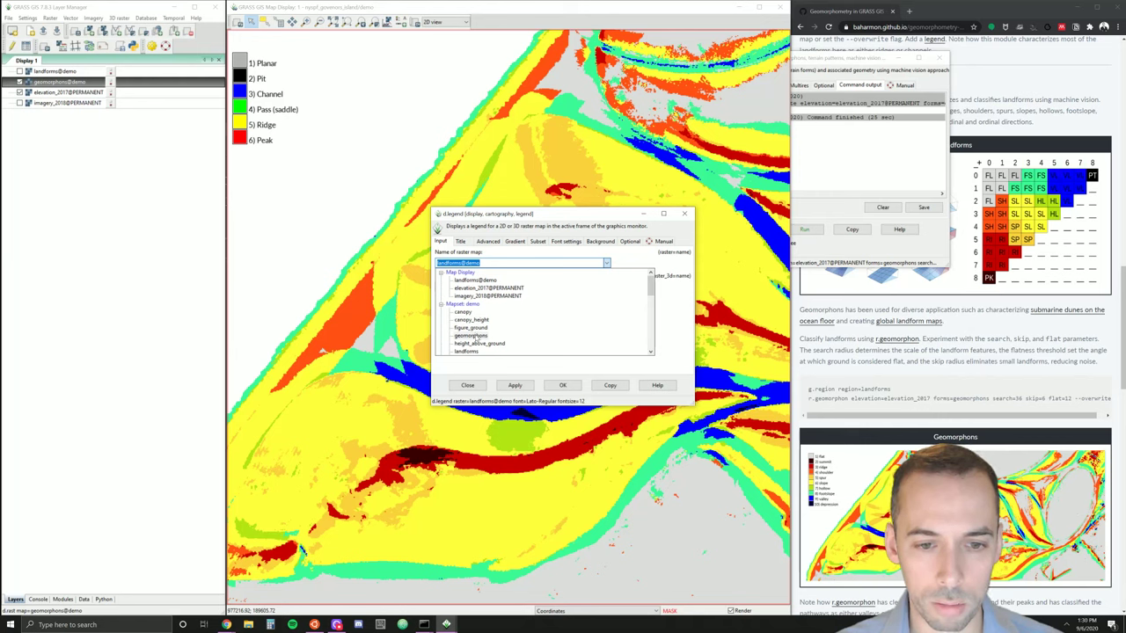
type("g")
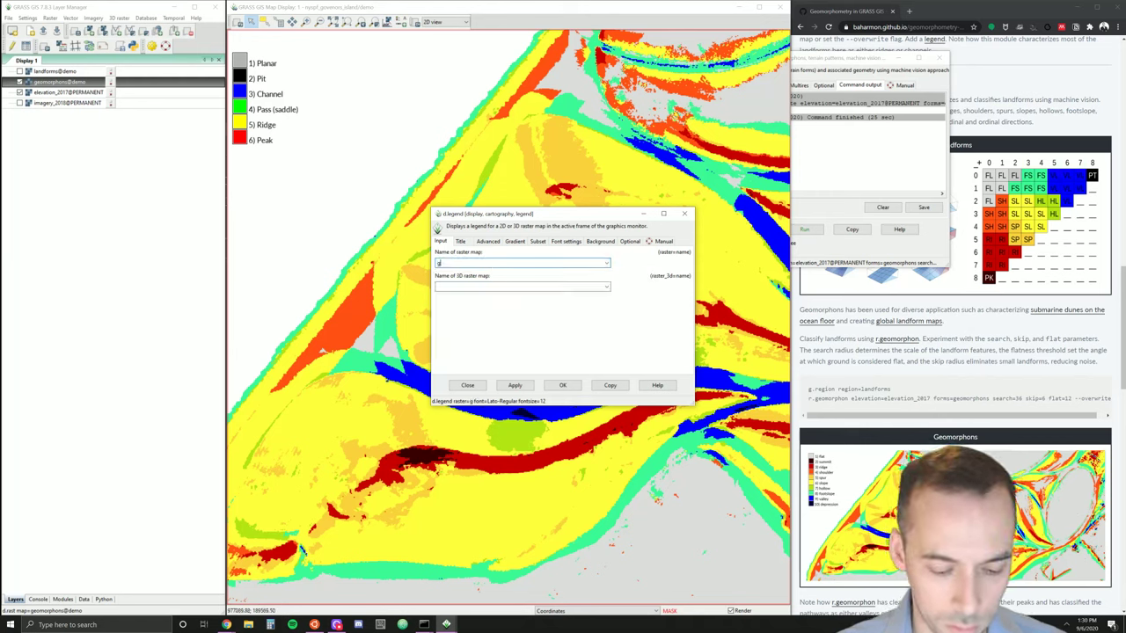
type("eomorpho")
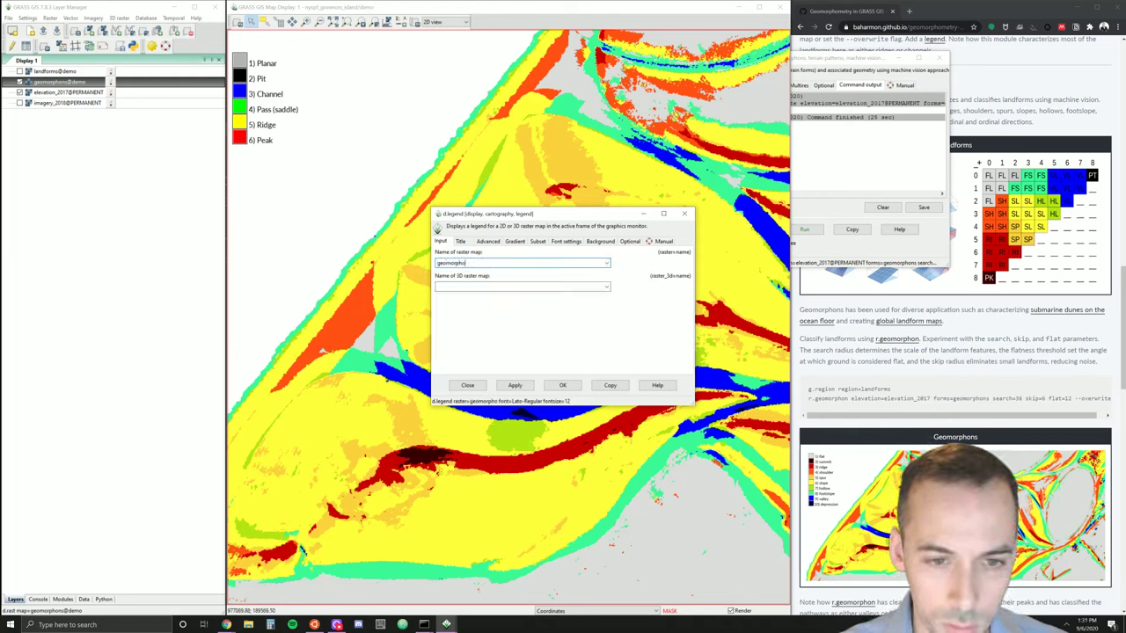
type("ns")
left_click(515, 385)
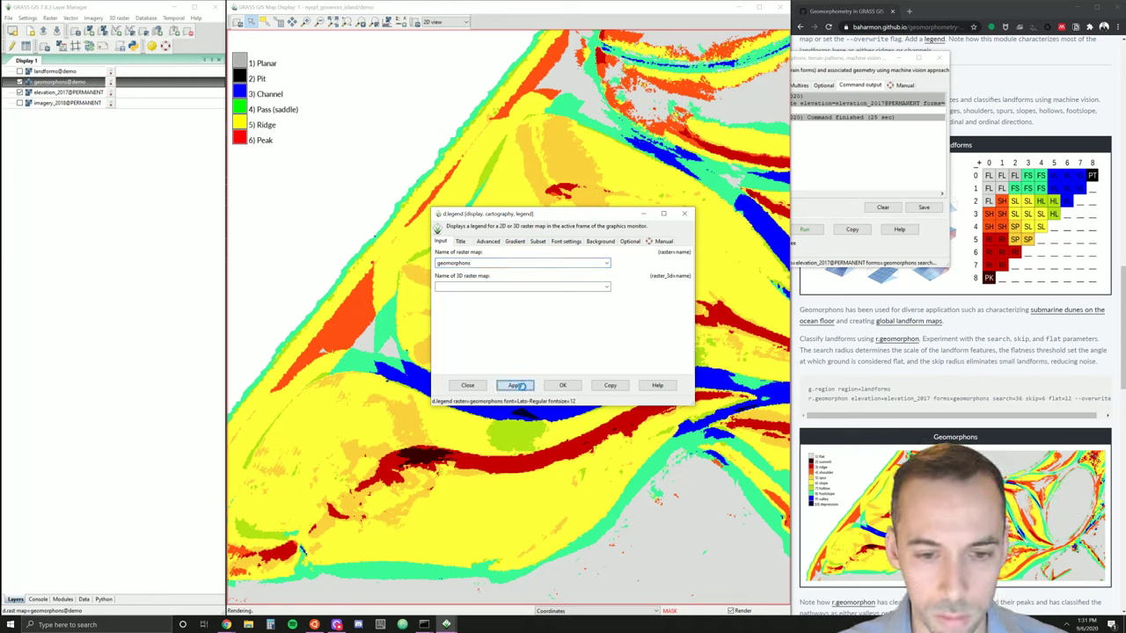
left_click(567, 386)
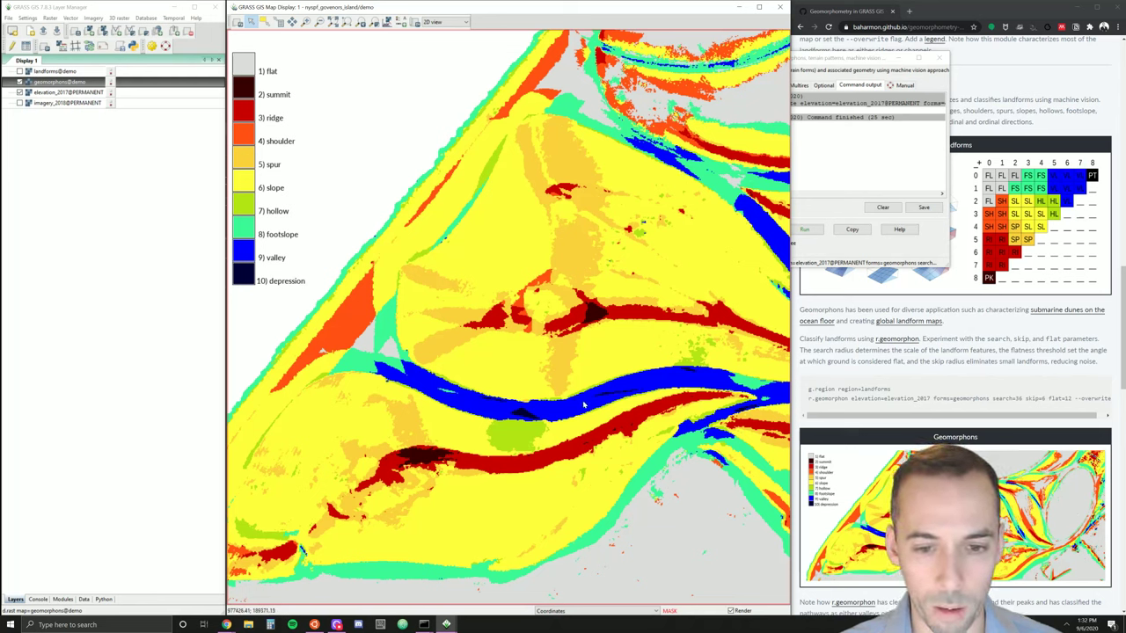
- Compare the full geomorphons map with the imagery_2018 layer by toggling geomorphons off and on, and examine the hills up close
right_click(57, 83)
left_click(93, 130)
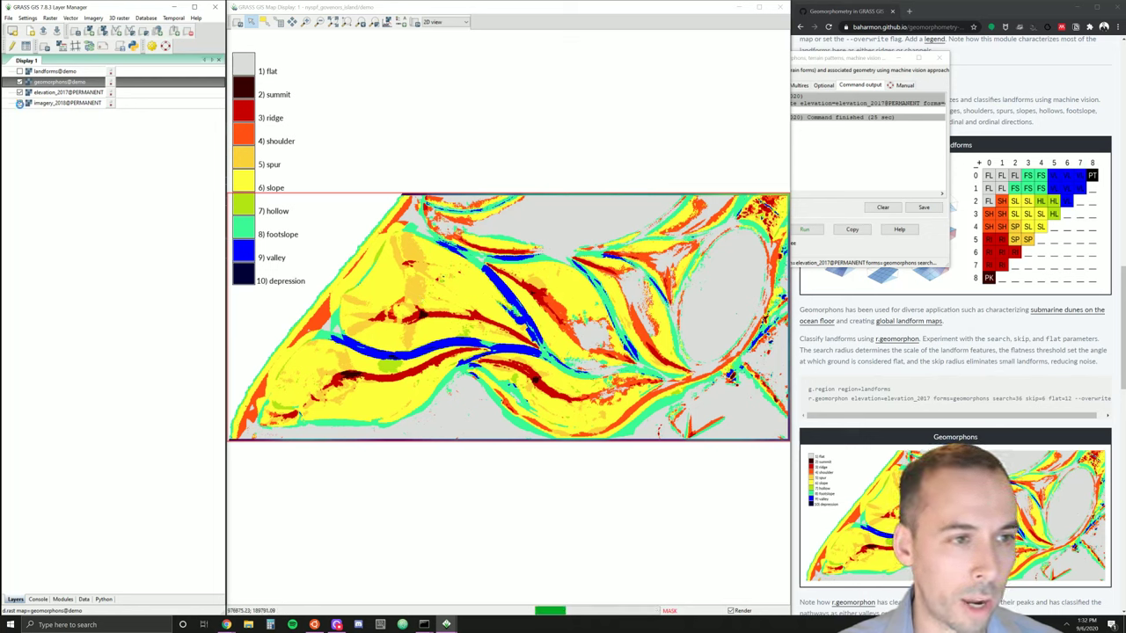
left_click(20, 82)
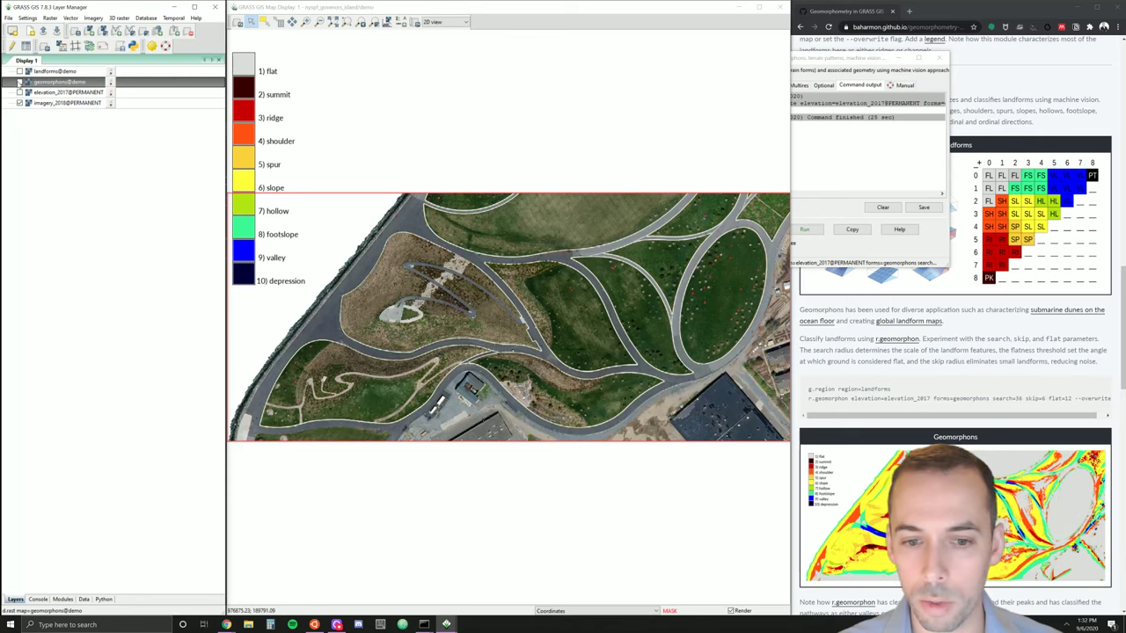
left_click(19, 82)
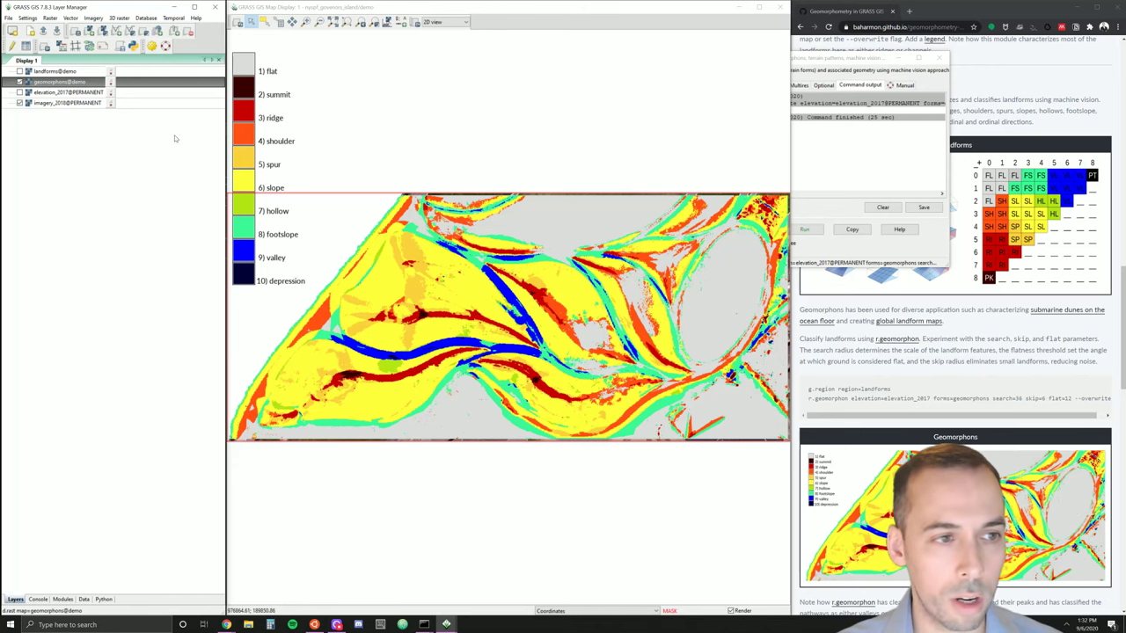
left_click(19, 82)
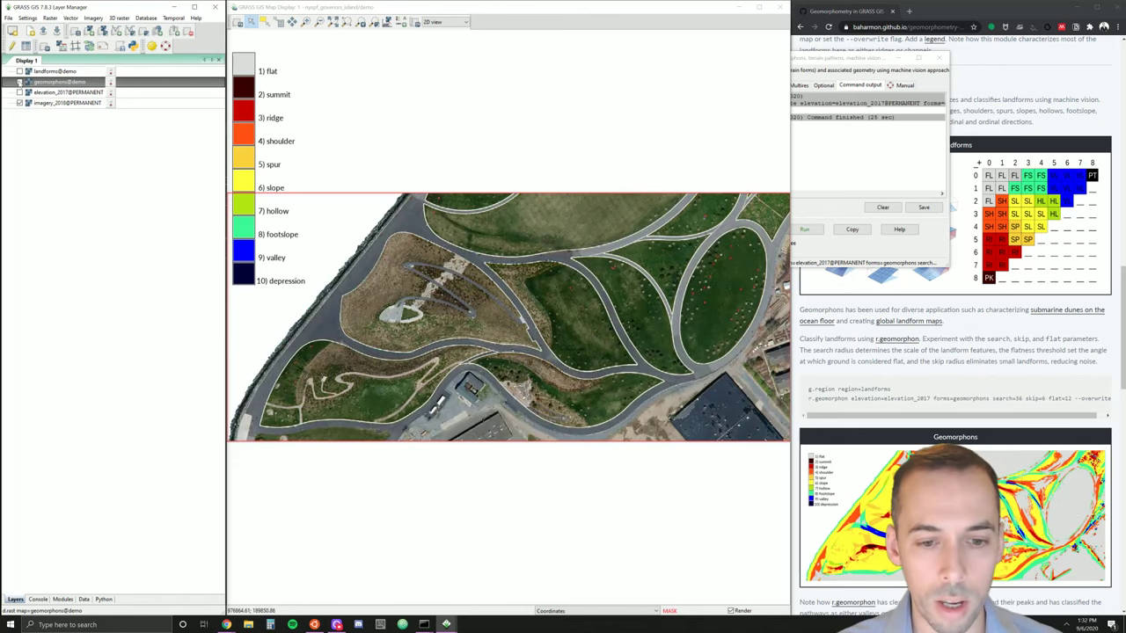
left_click(20, 82)
left_click(20, 82)
left_click(19, 82)
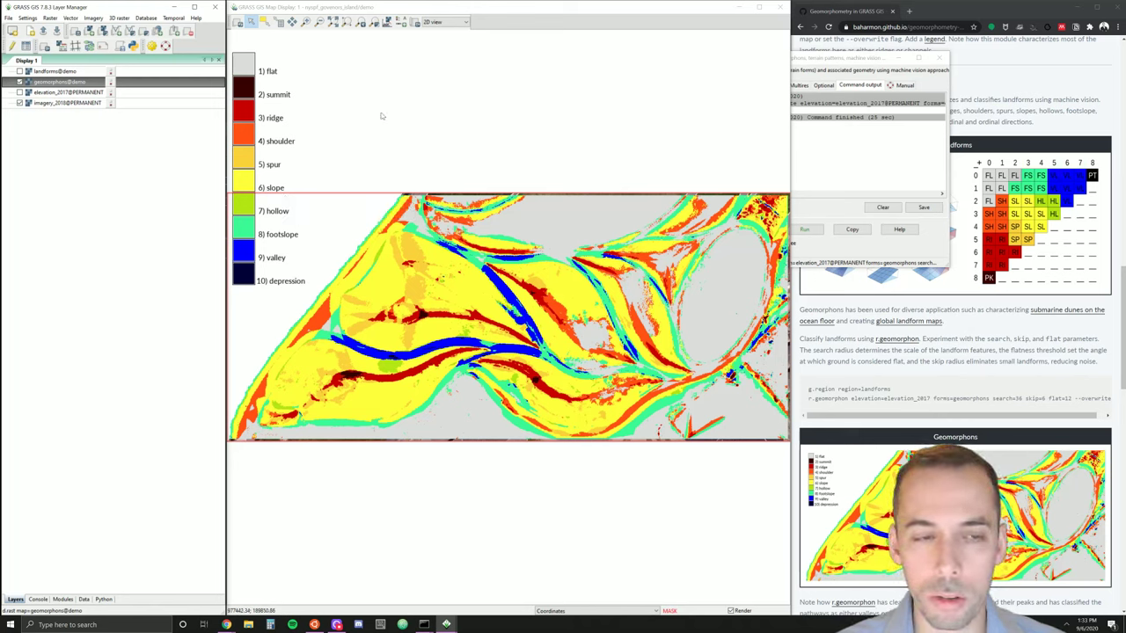
left_click(305, 22)
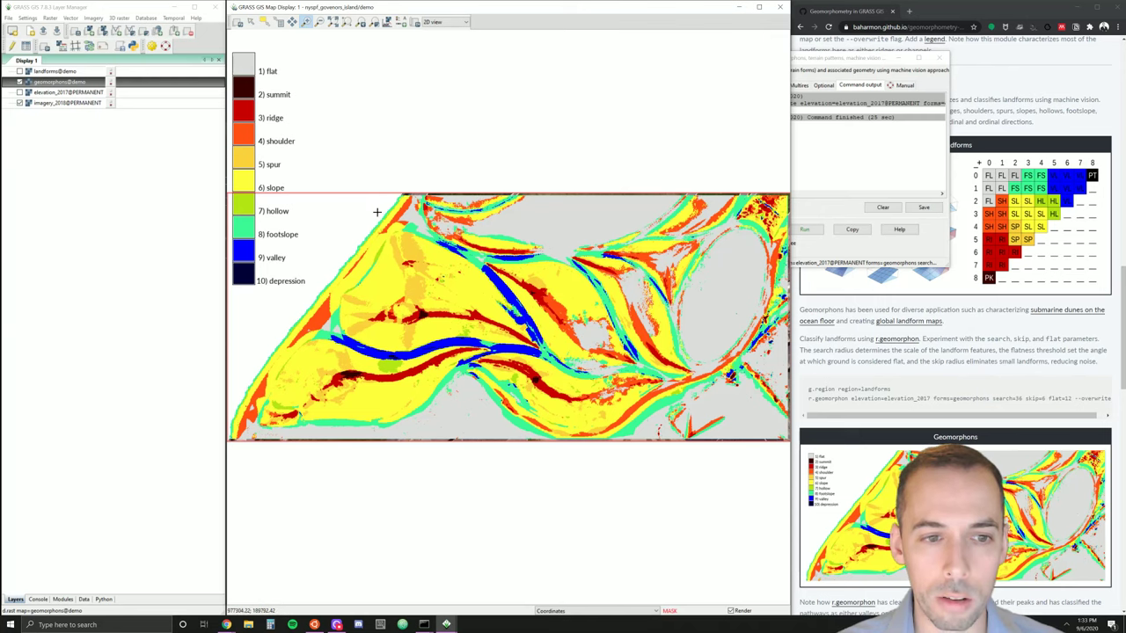
left_click_drag(315, 203, 593, 425)
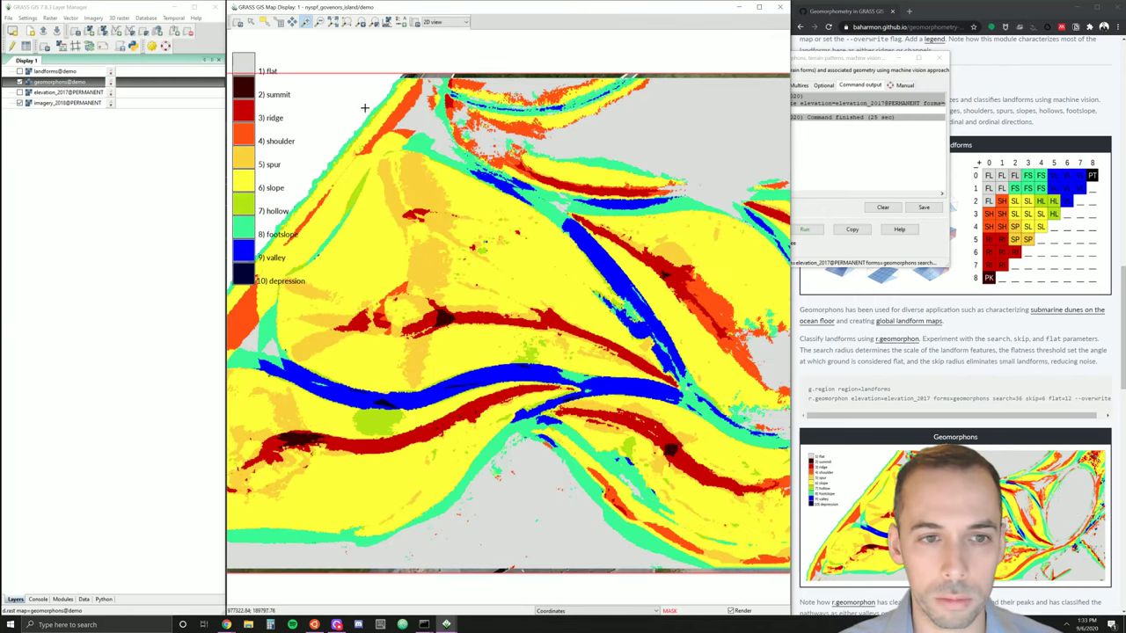
left_click_drag(302, 86, 719, 561)
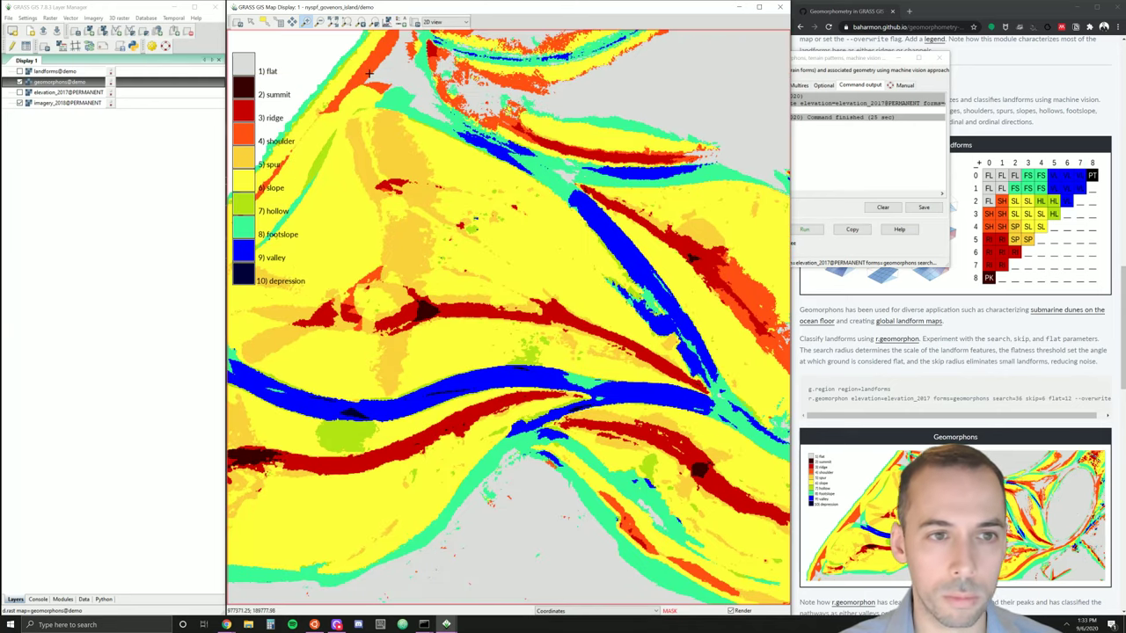
left_click(292, 21)
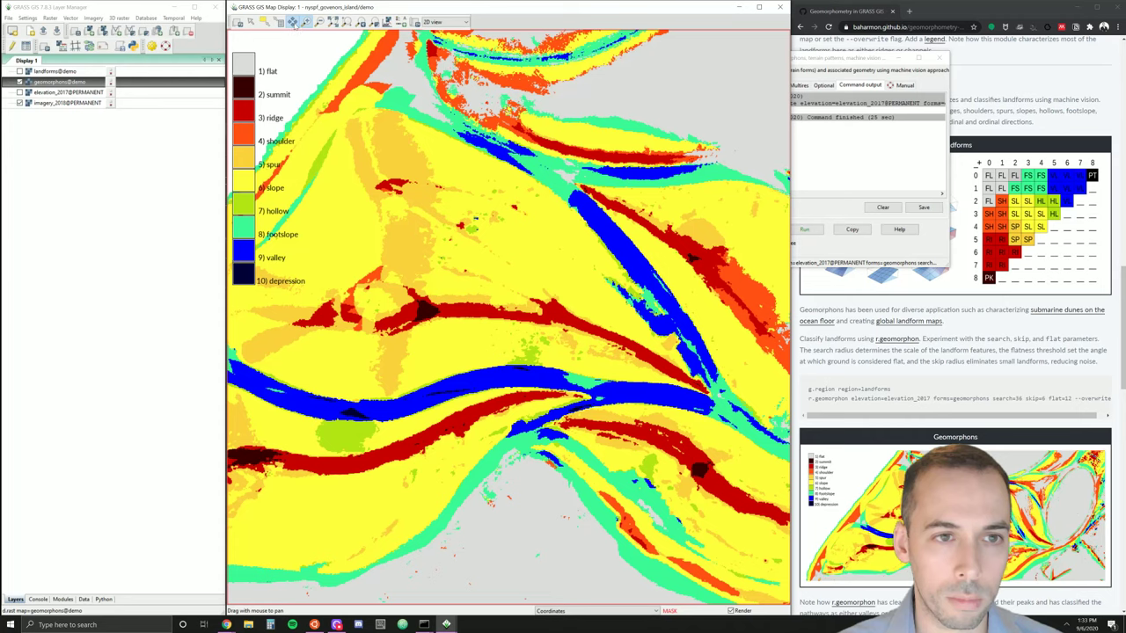
left_click_drag(363, 125, 455, 131)
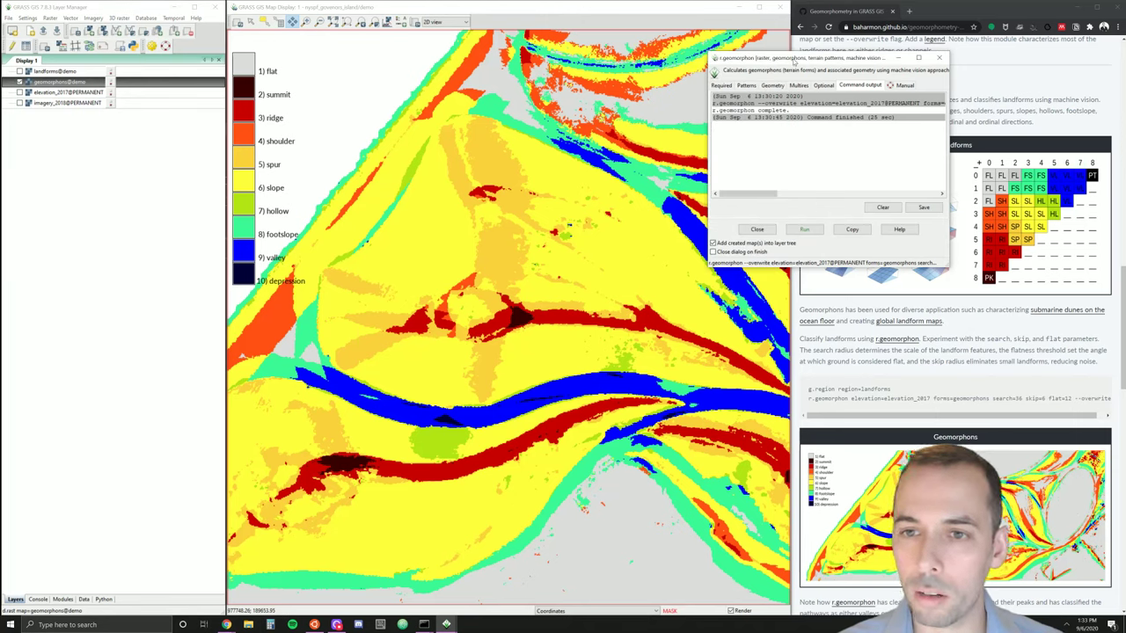
- Set the outer search radius to 18, rerun r.geomorphon with overwriting allowed, and move its dialog clear of the map
left_click_drag(793, 60, 617, 127)
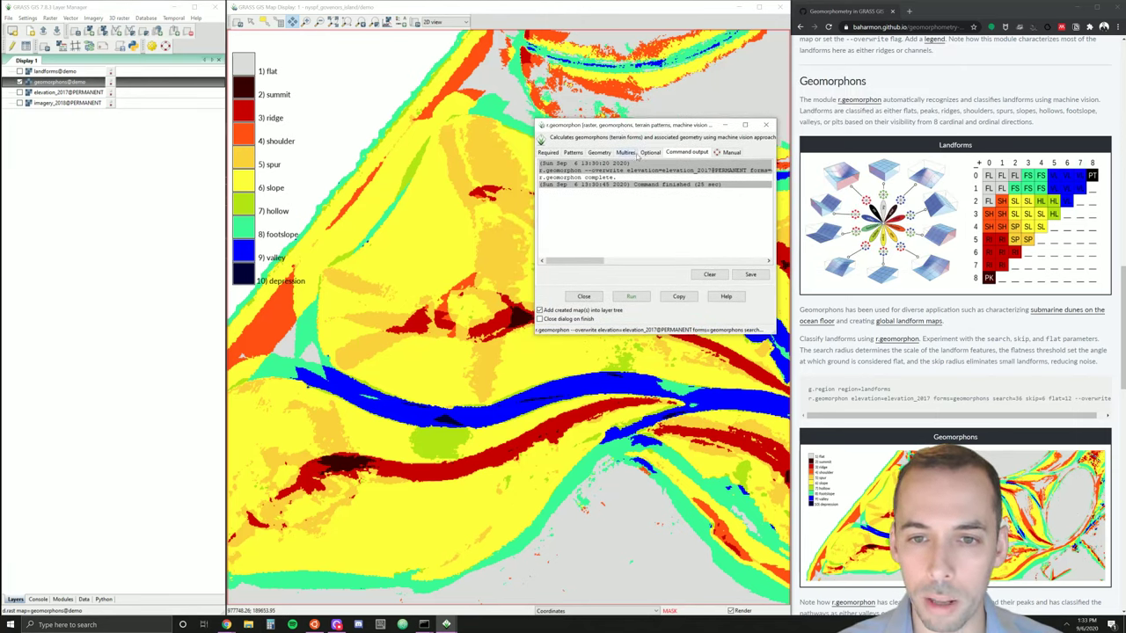
left_click(650, 153)
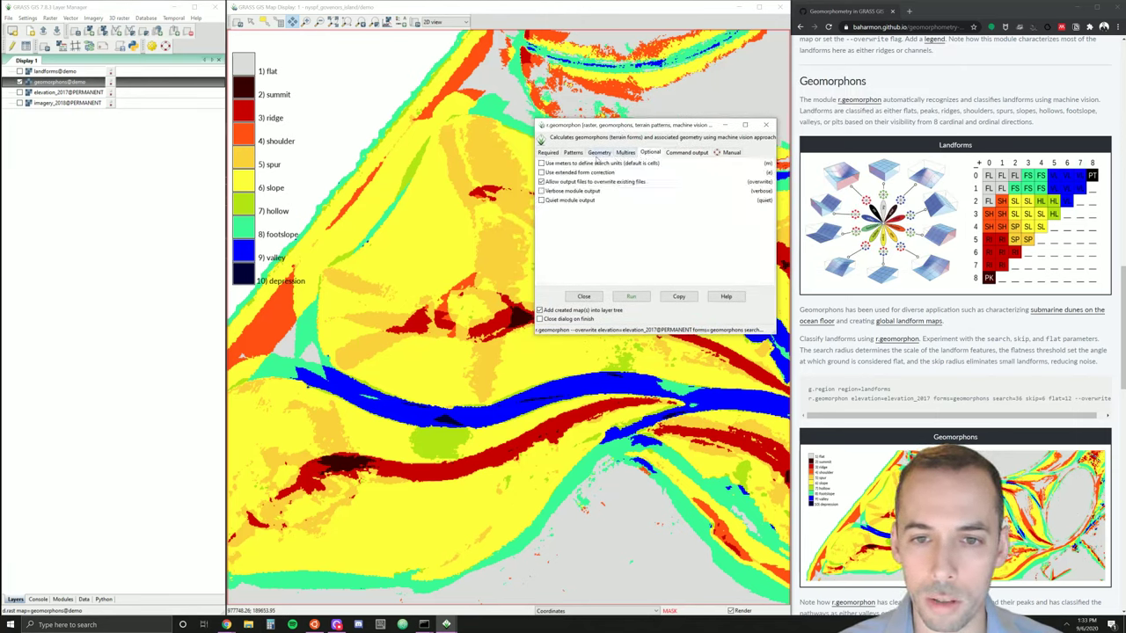
left_click(547, 153)
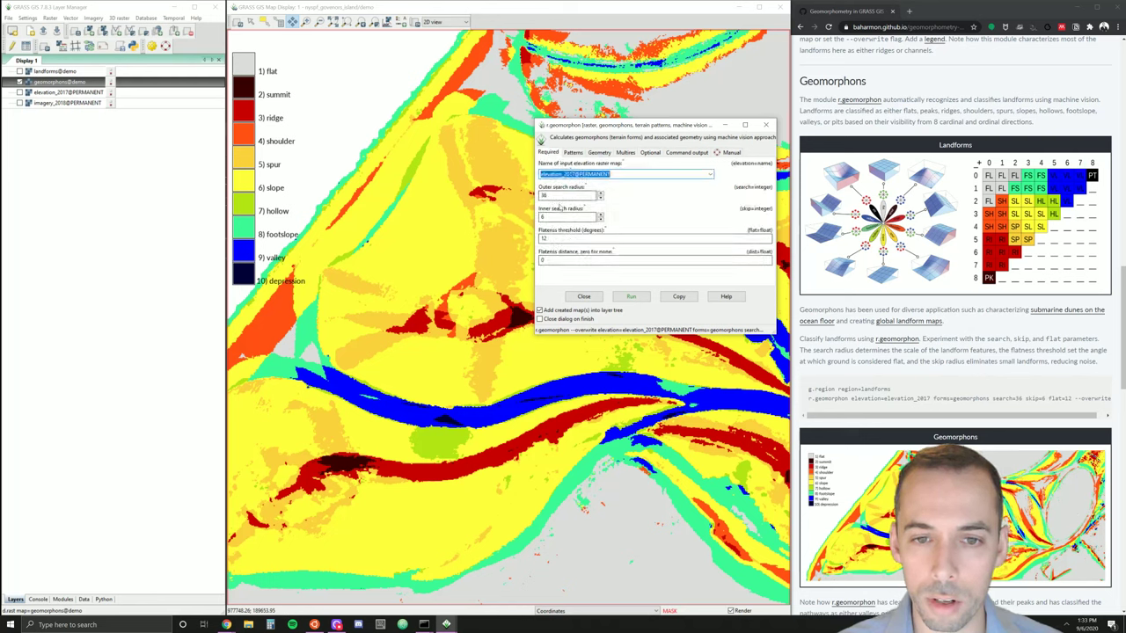
key("Tab")
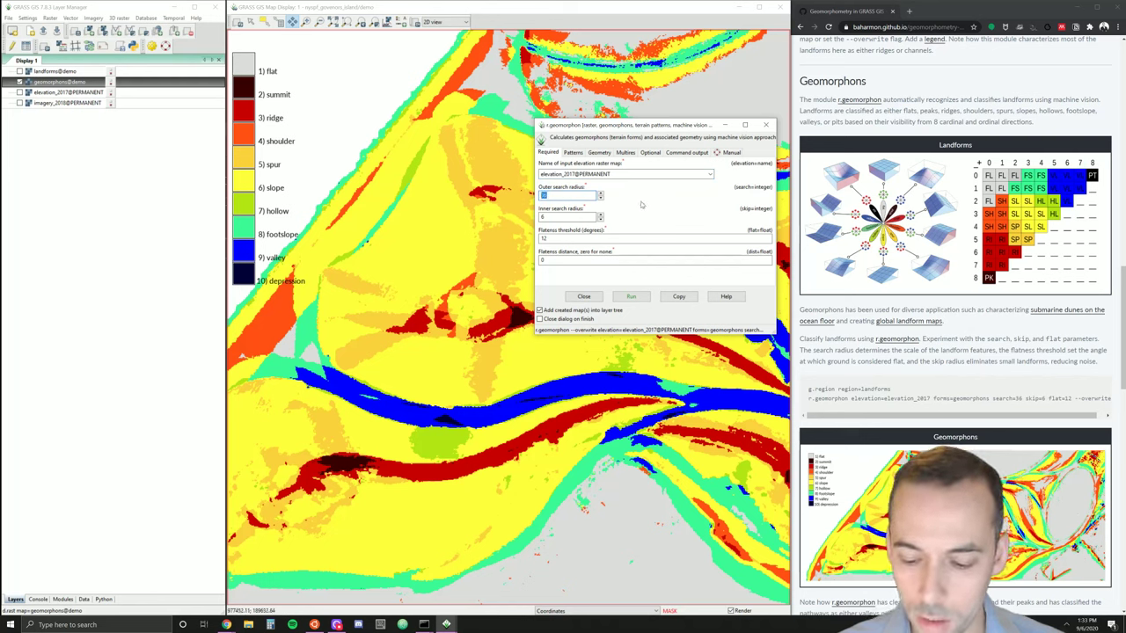
type("18")
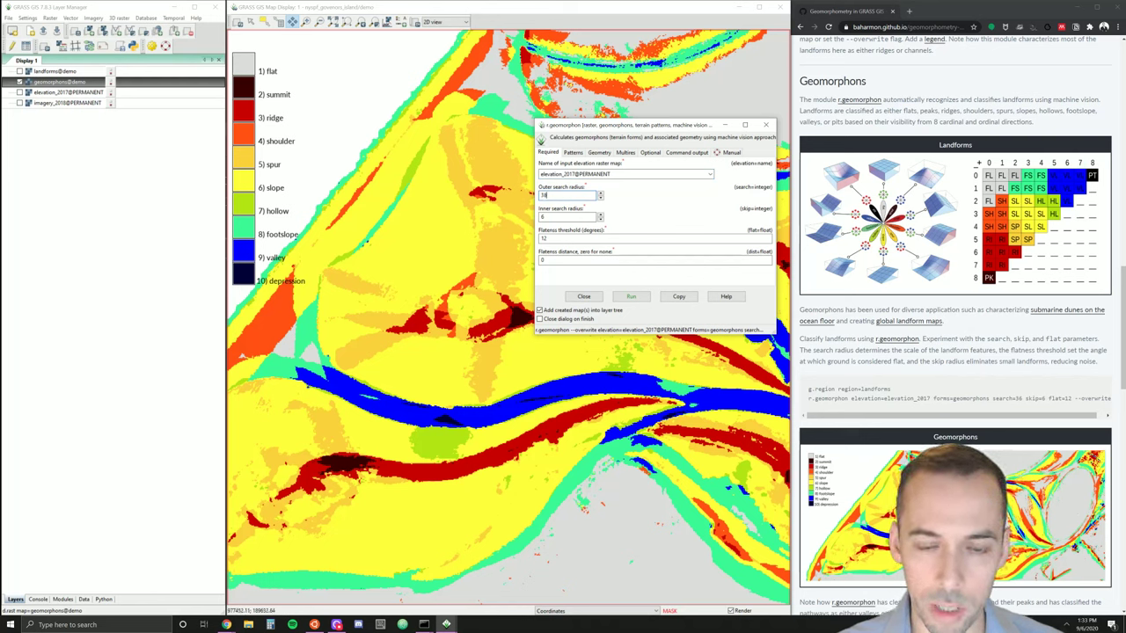
left_click(650, 153)
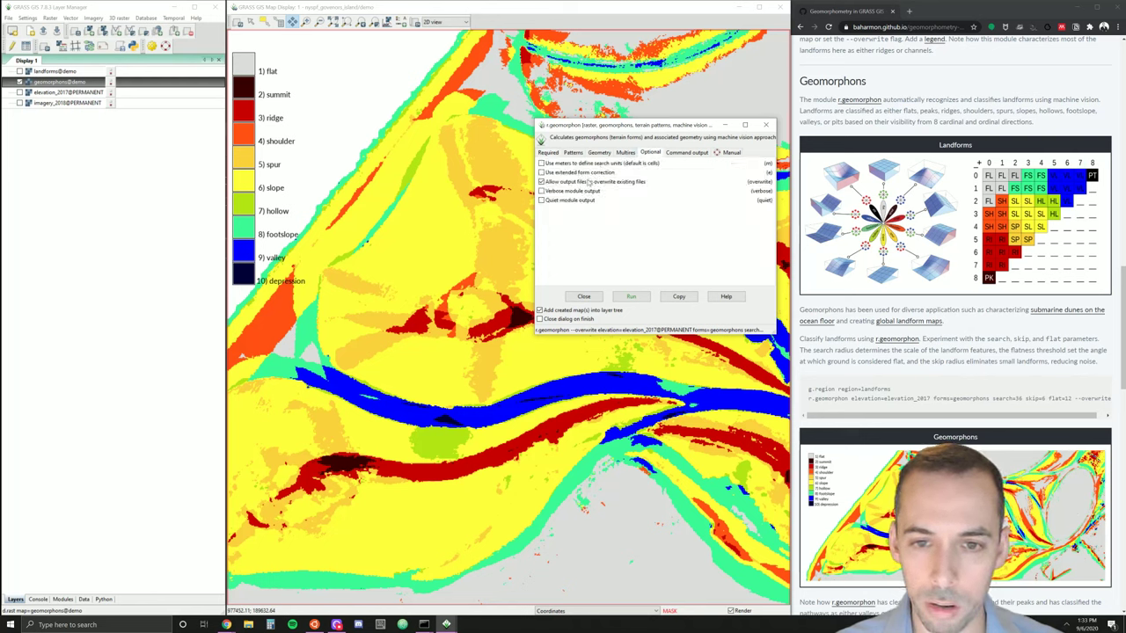
left_click(629, 296)
left_click_drag(634, 128, 801, 76)
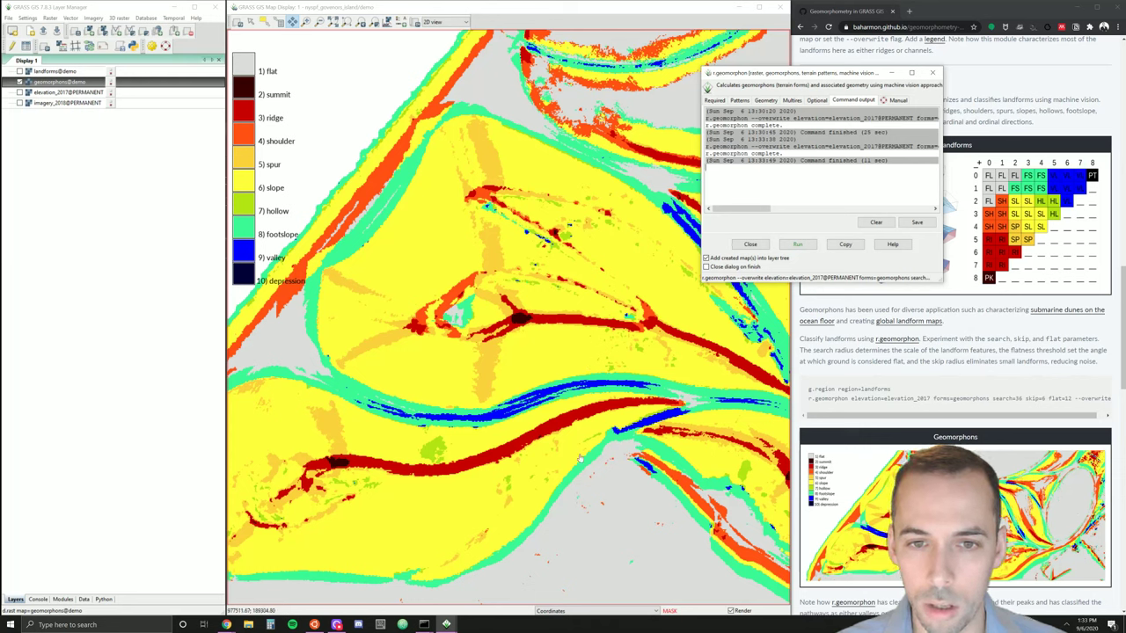
- Return to r.geomorphon's required parameters and clear the outer search radius for a new value
left_click(716, 100)
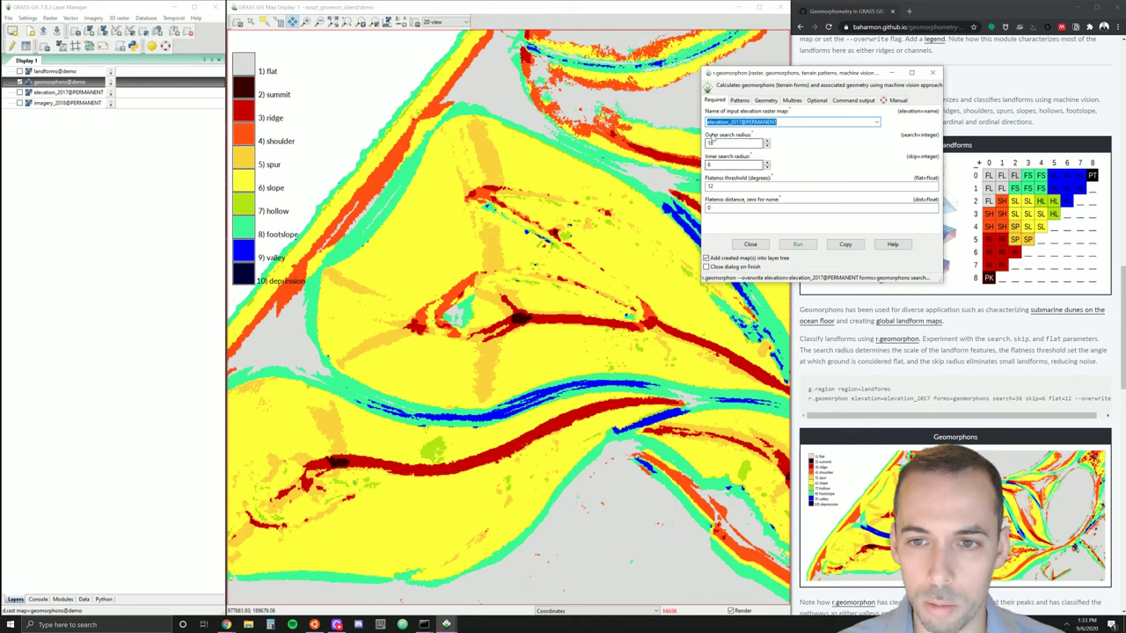
left_click(734, 165)
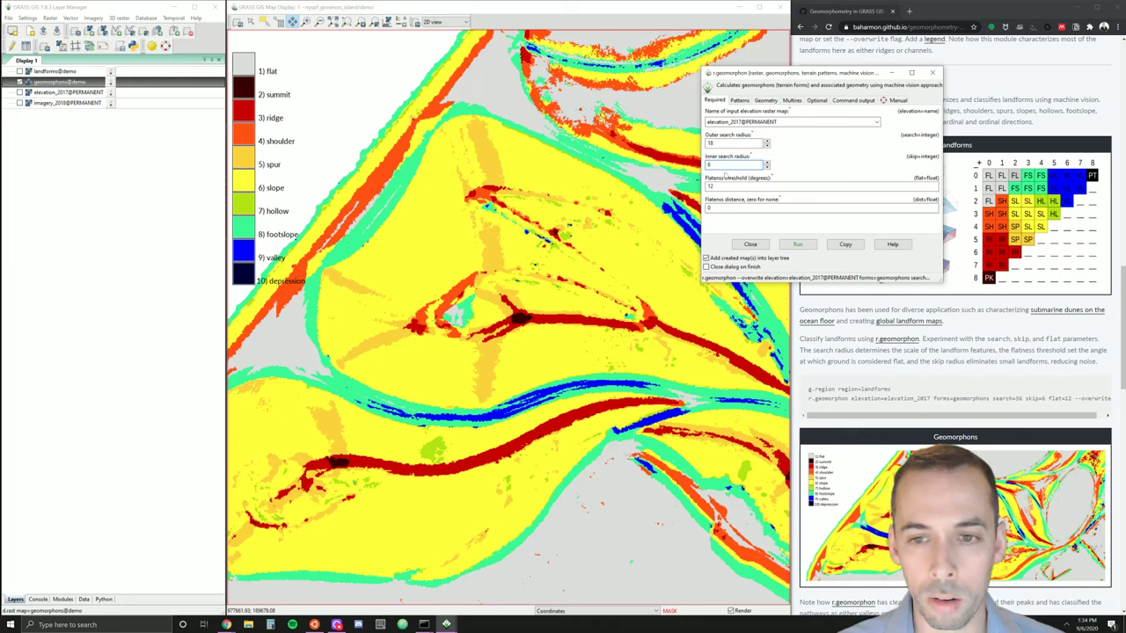
type("4")
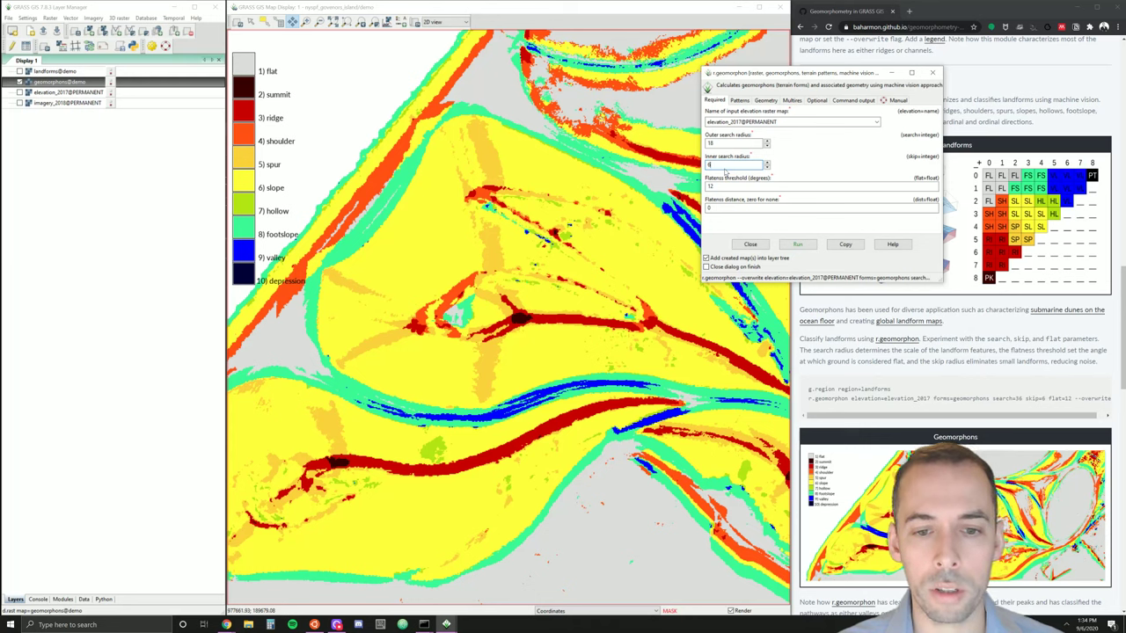
key("BackSpace")
type("6")
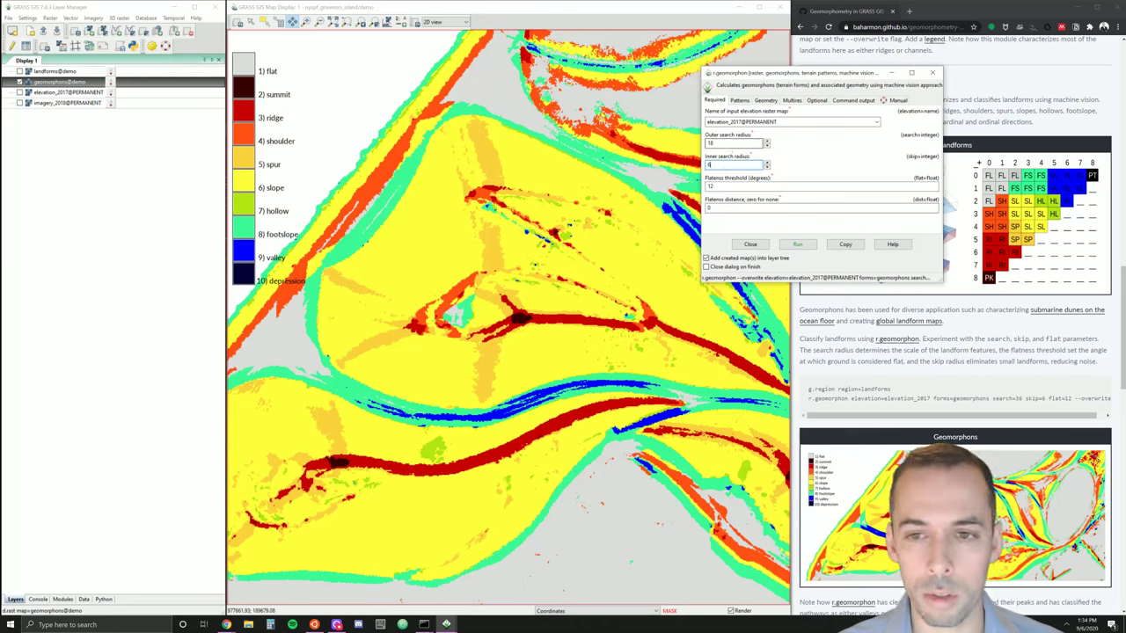
key("shift+Home")
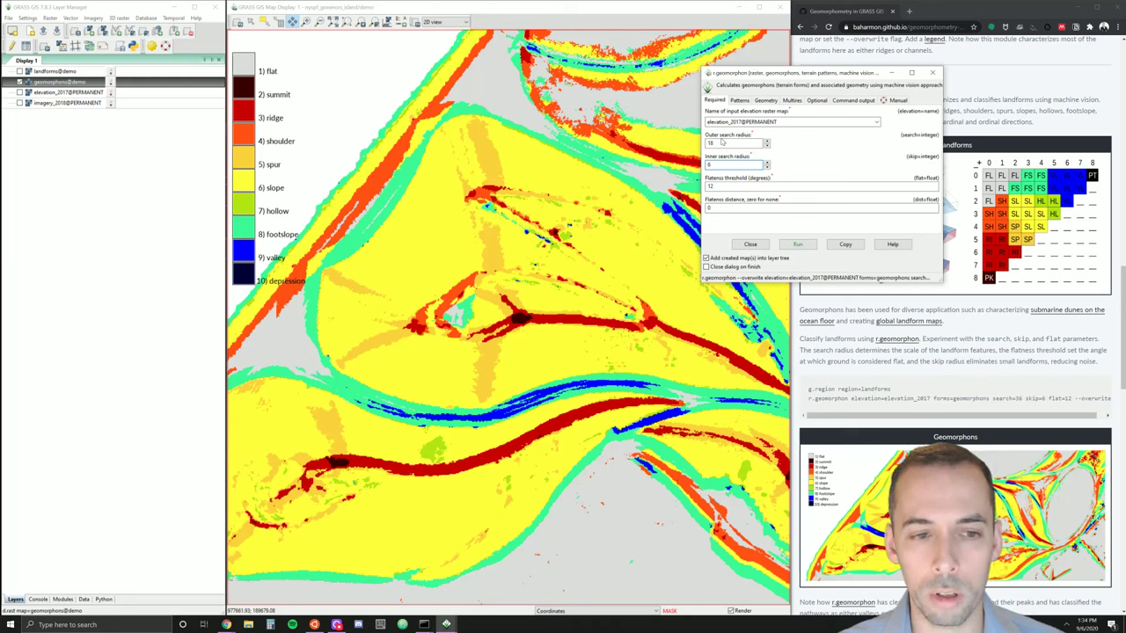
type("4")
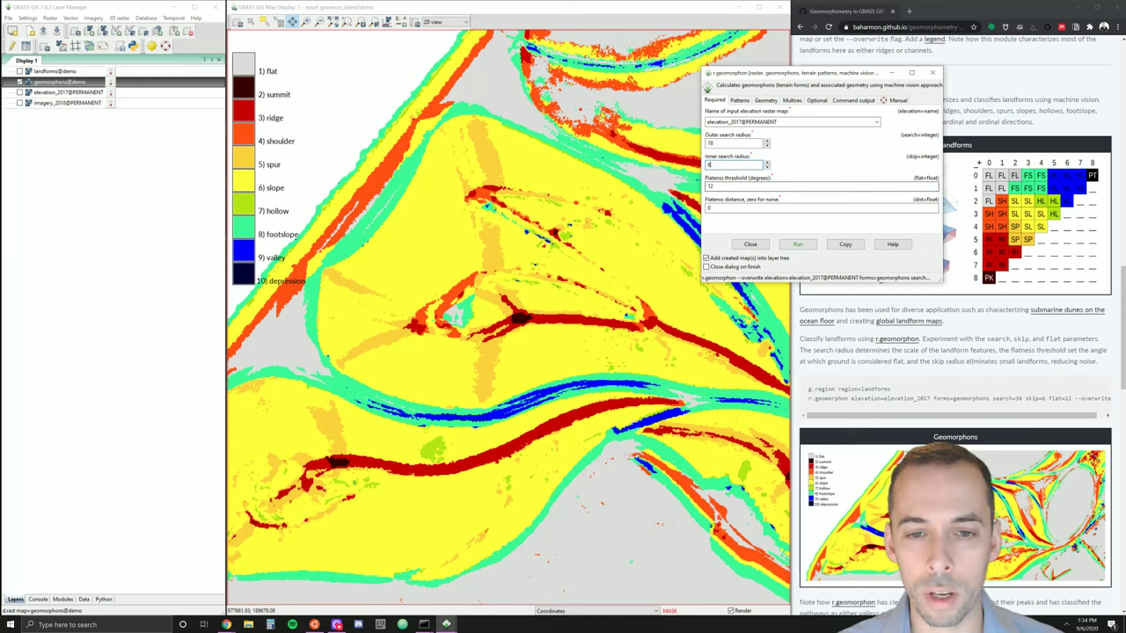
double_click(710, 143)
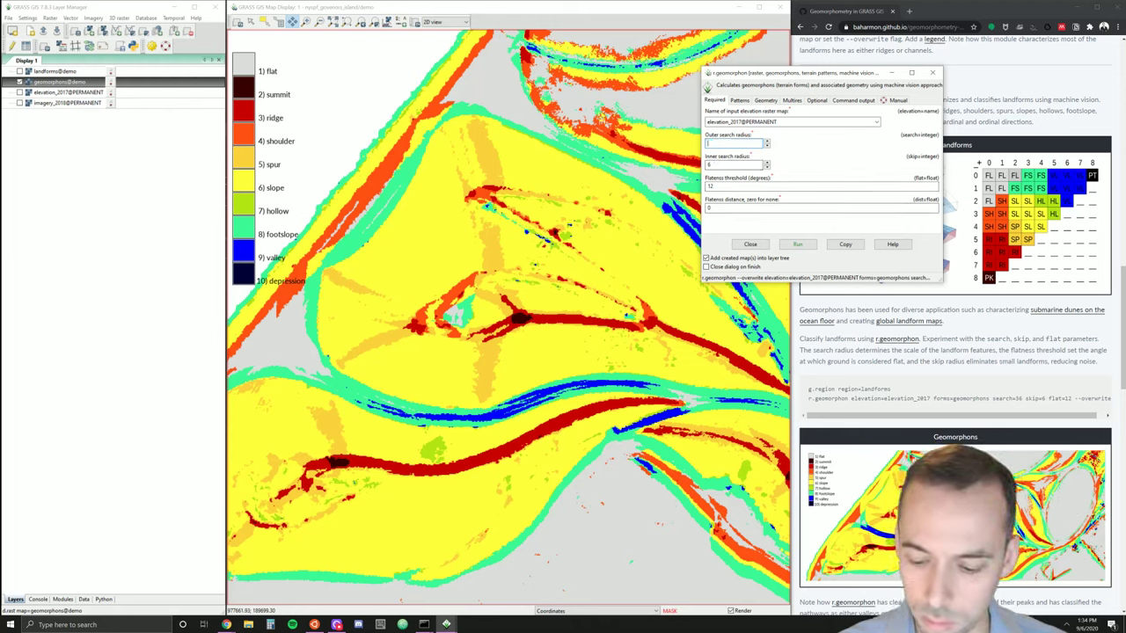
- Recompute the geomorphons from elevation_2017@PERMANENT with an outer search radius of 36, and close the r.geomorphon tool
type("36")
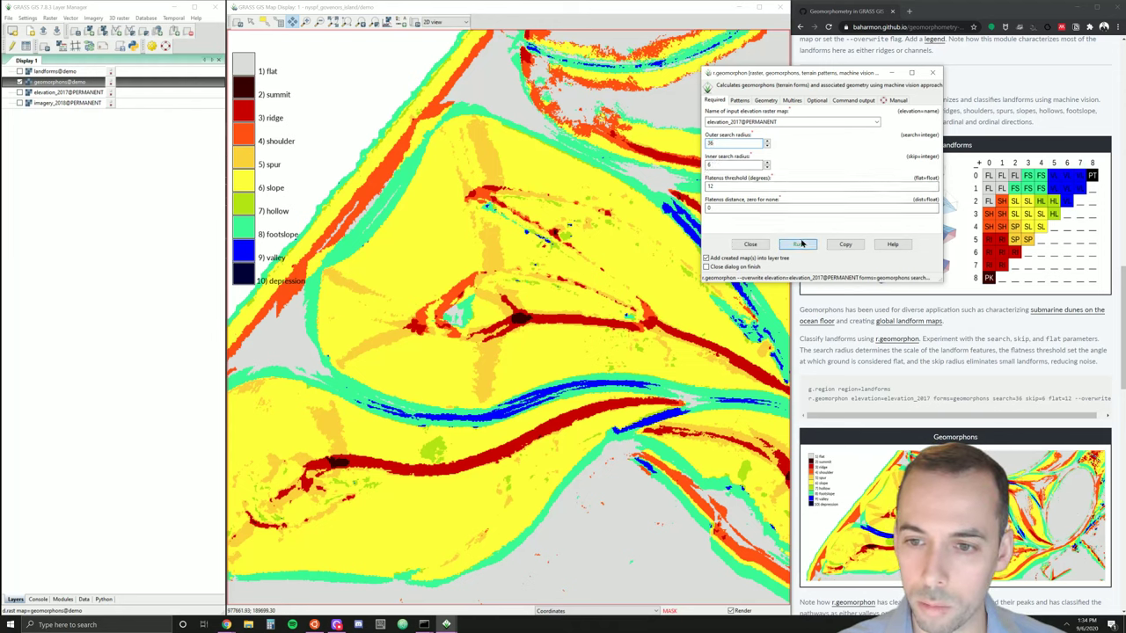
left_click(797, 244)
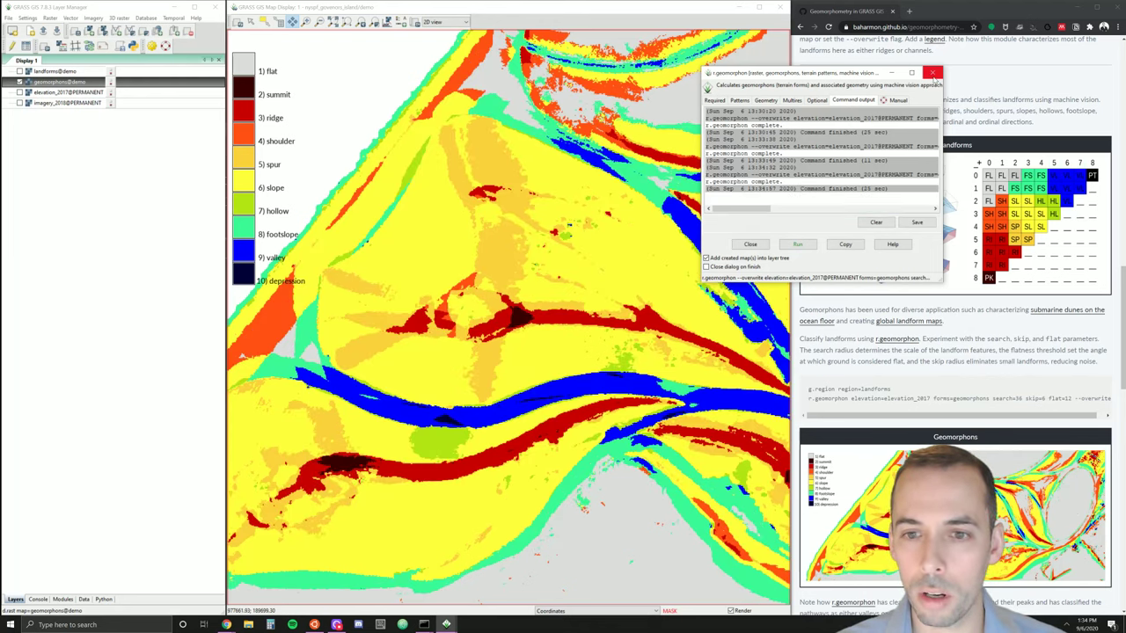
left_click(932, 73)
- Start the r.relief shaded relief tool with elevation_2017@PERMANENT as the input raster and relief as the output name
scroll(960, 327, "down", 5)
scroll(959, 327, "down", 4)
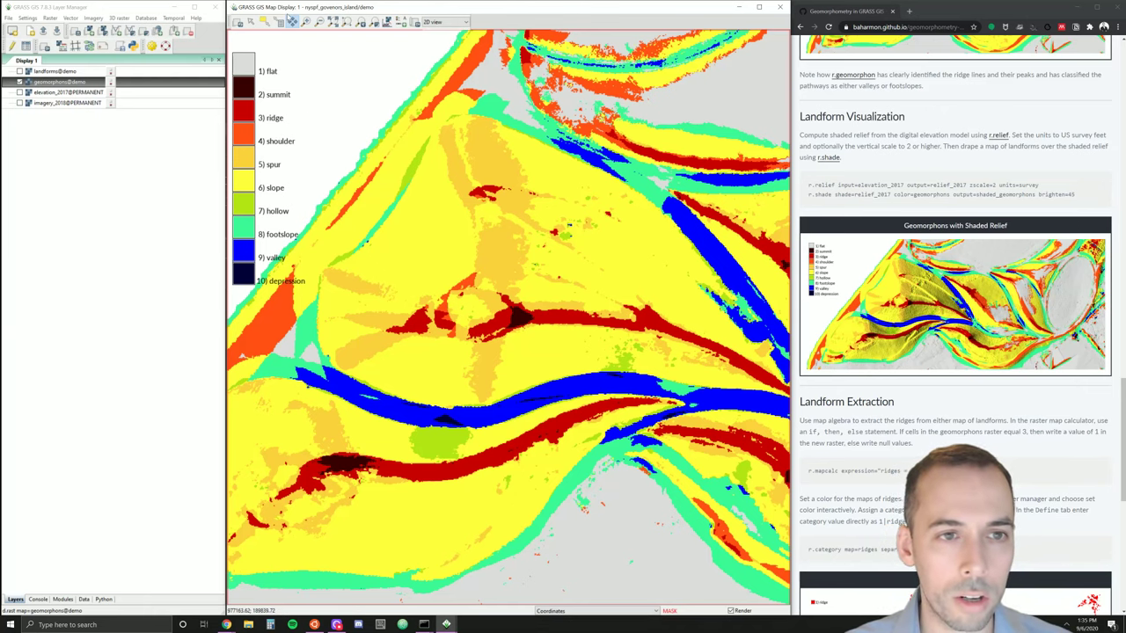
left_click(291, 19)
left_click_drag(391, 211, 443, 219)
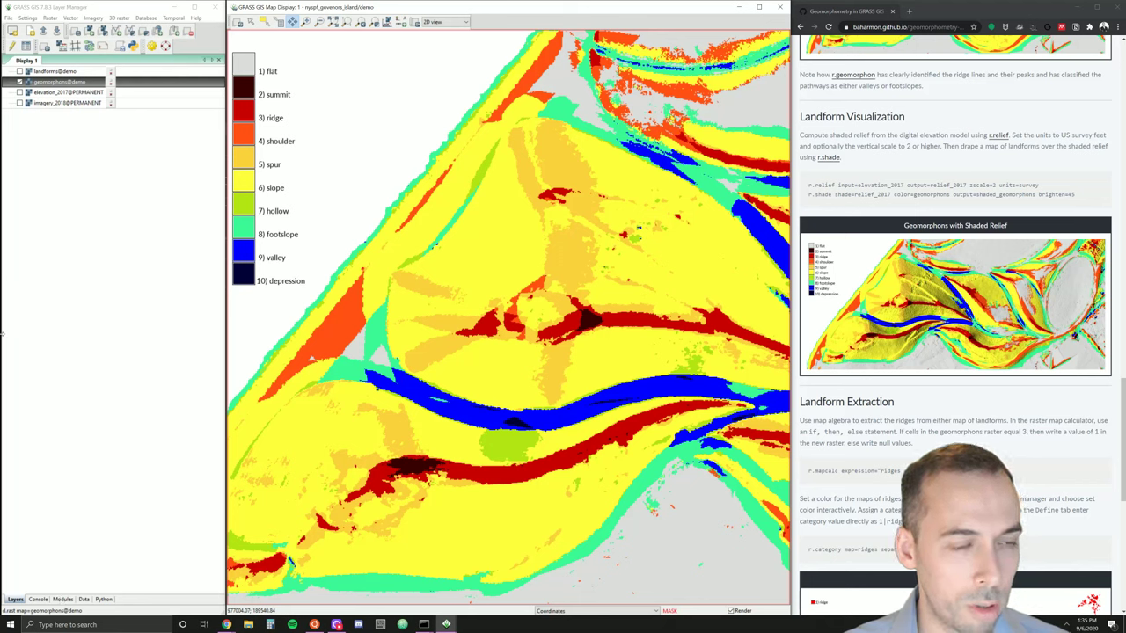
left_click(62, 598)
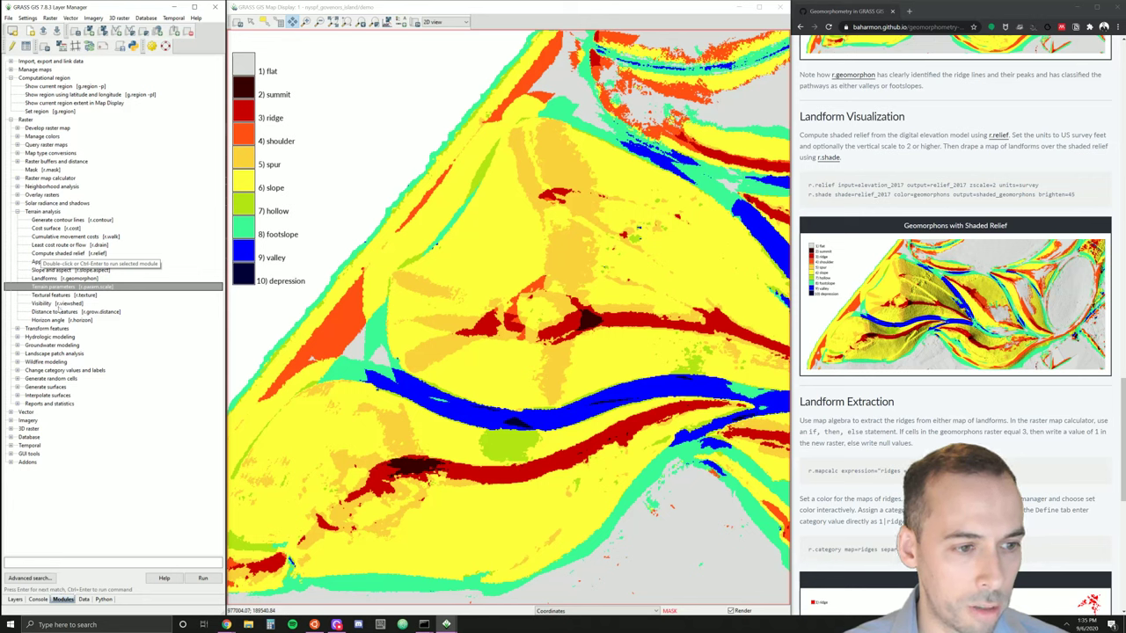
left_click(67, 255)
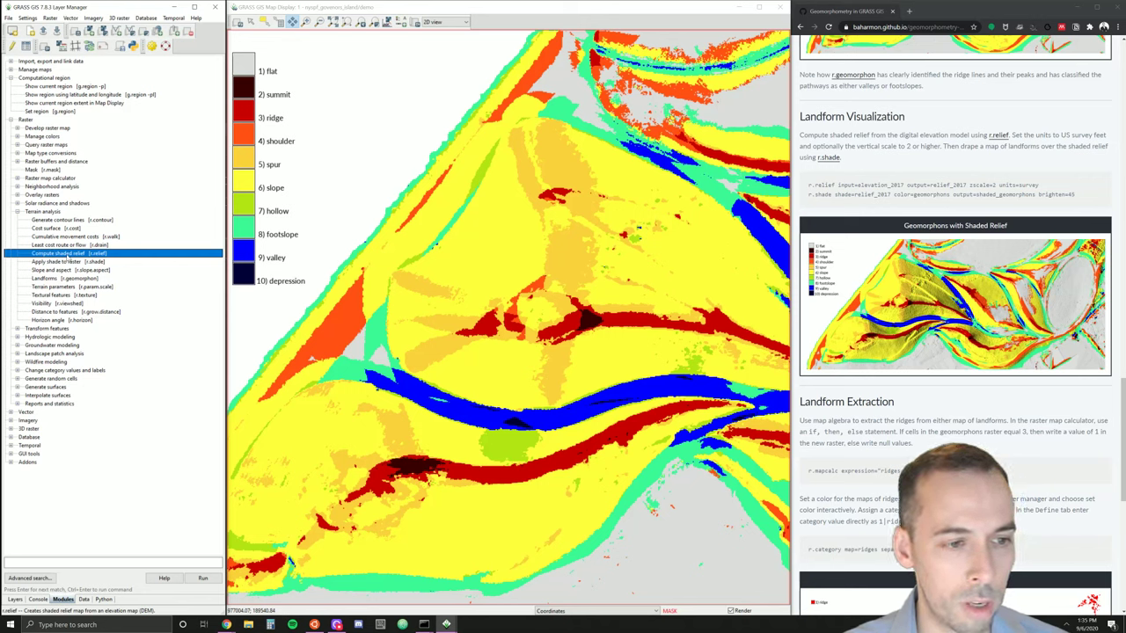
double_click(67, 255)
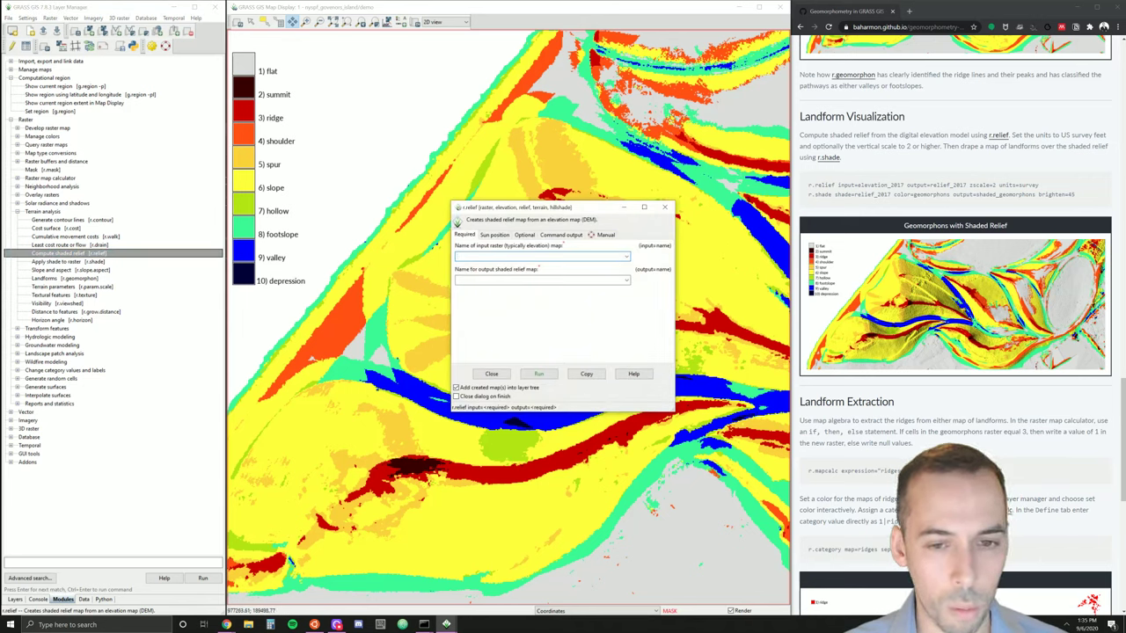
left_click(626, 255)
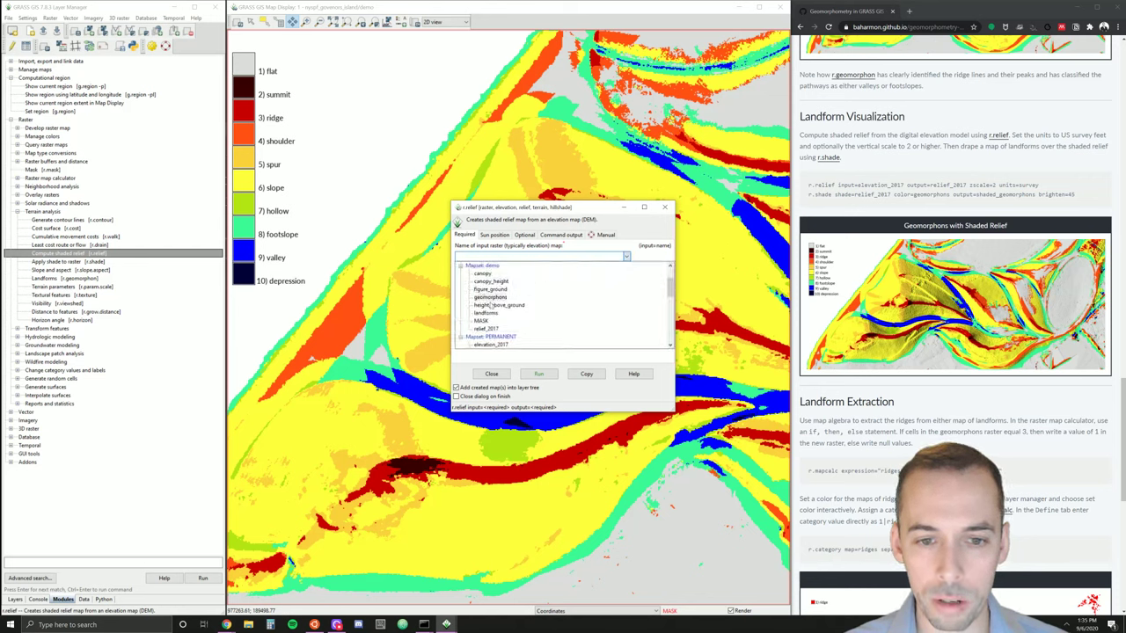
left_click(496, 346)
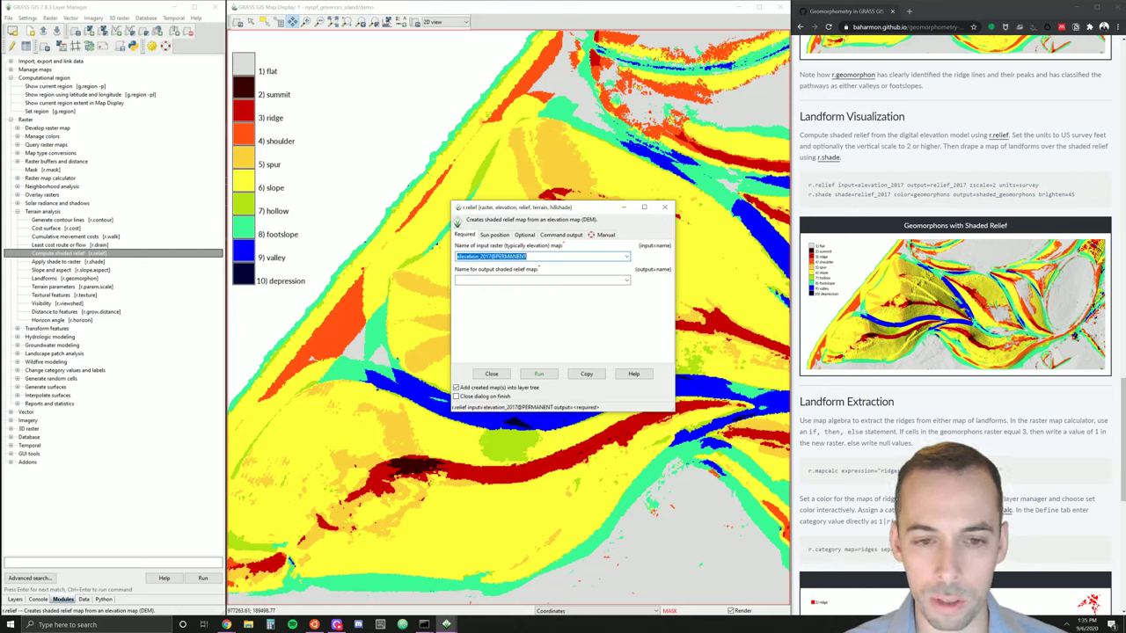
left_click(542, 279)
type("relief")
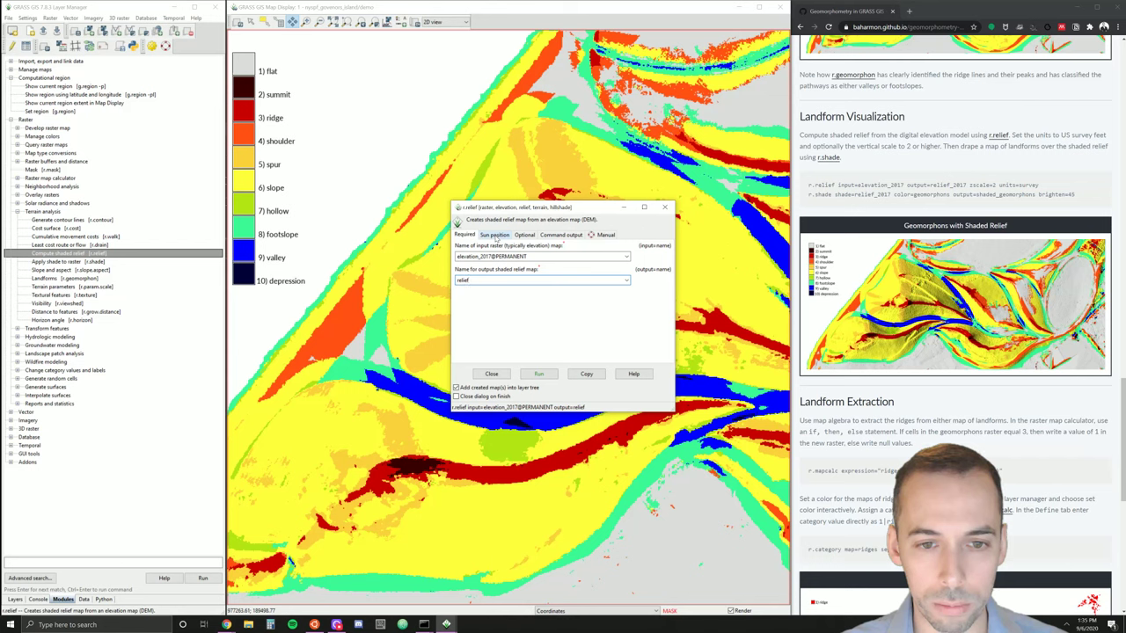
- Allow overwriting of existing files, set the elevation units to survey, and compute the shaded relief
left_click(493, 236)
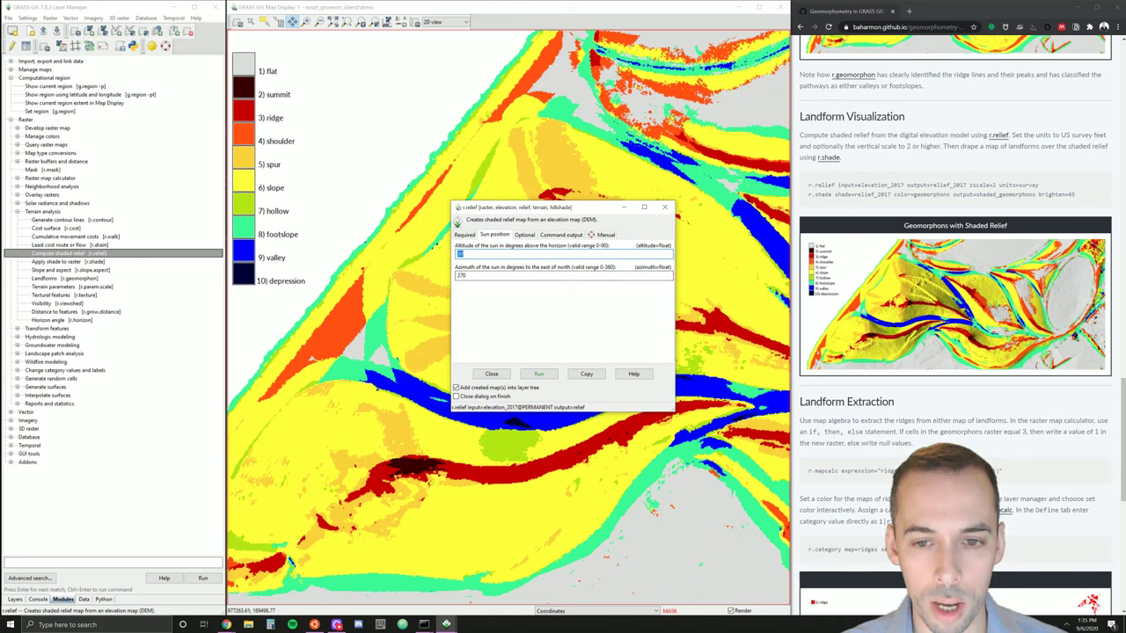
key("Tab")
key("ctrl+a")
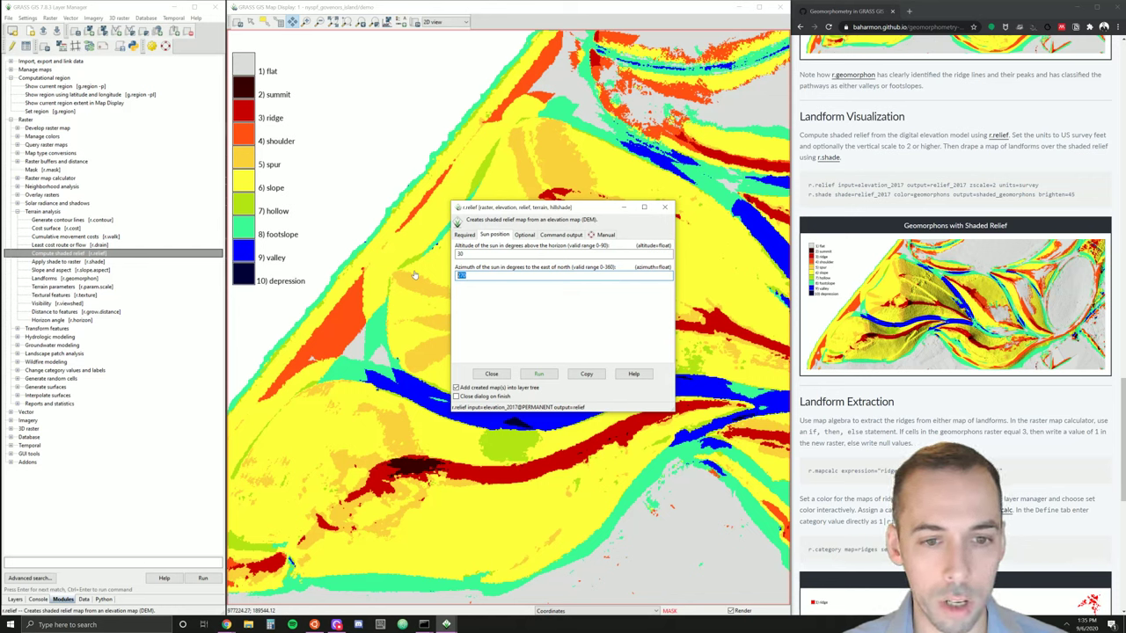
left_click(525, 235)
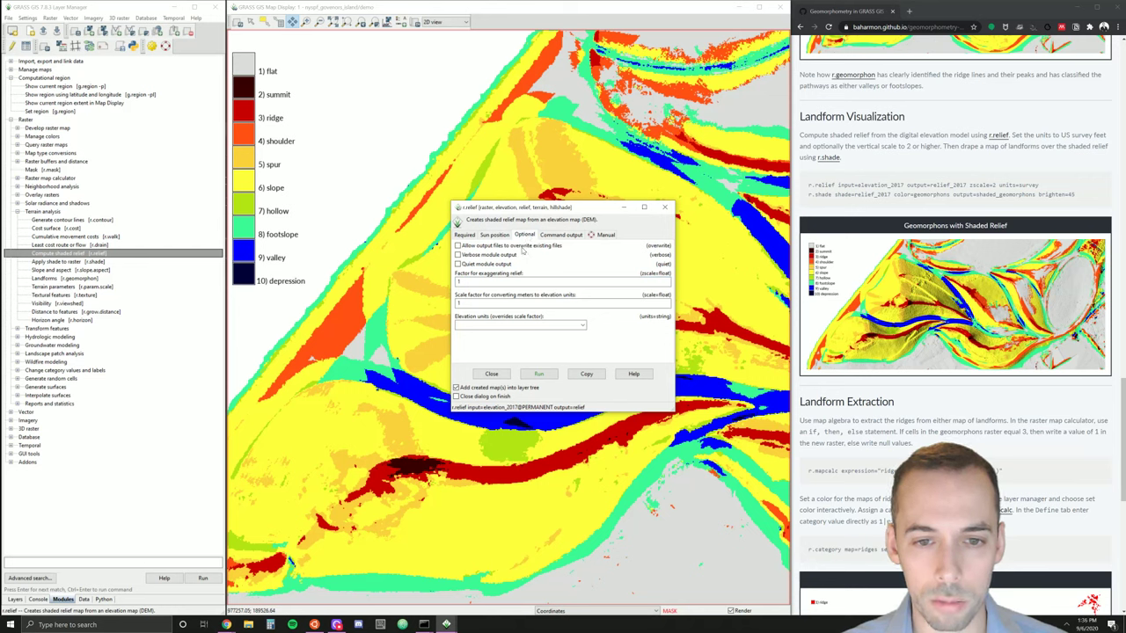
left_click(522, 245)
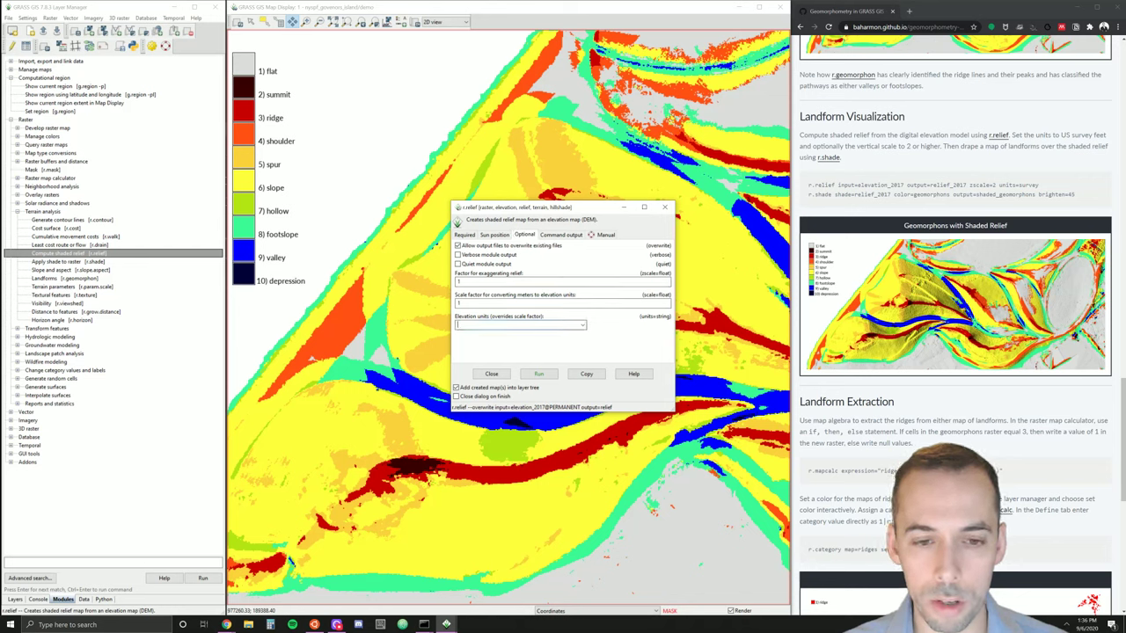
left_click(582, 325)
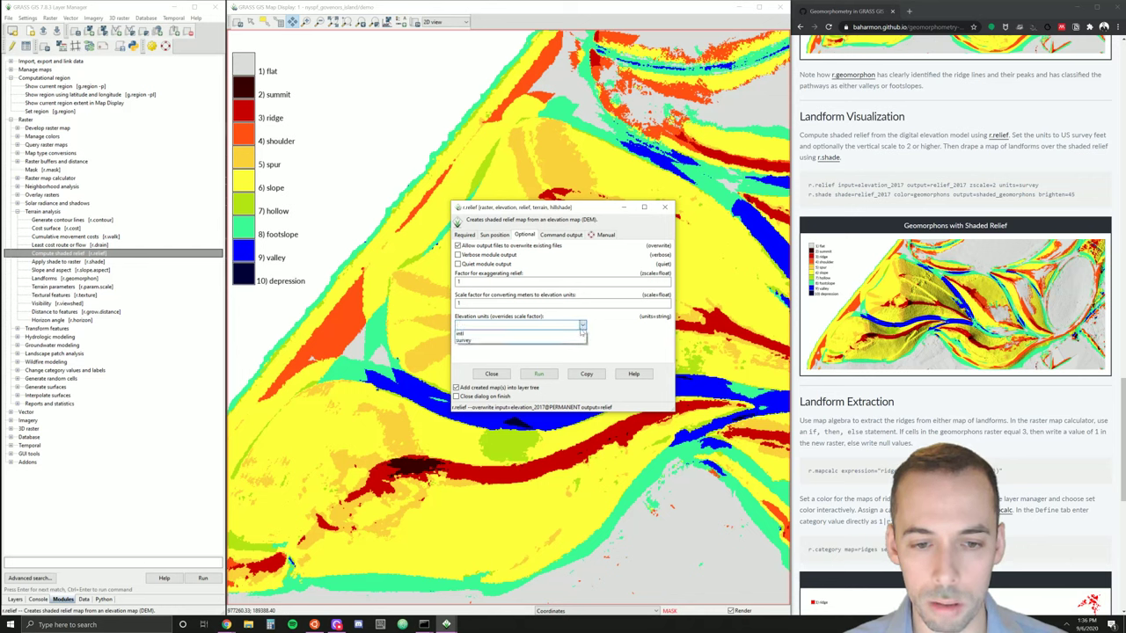
left_click(464, 342)
key("shift+Tab")
key("shift+Tab")
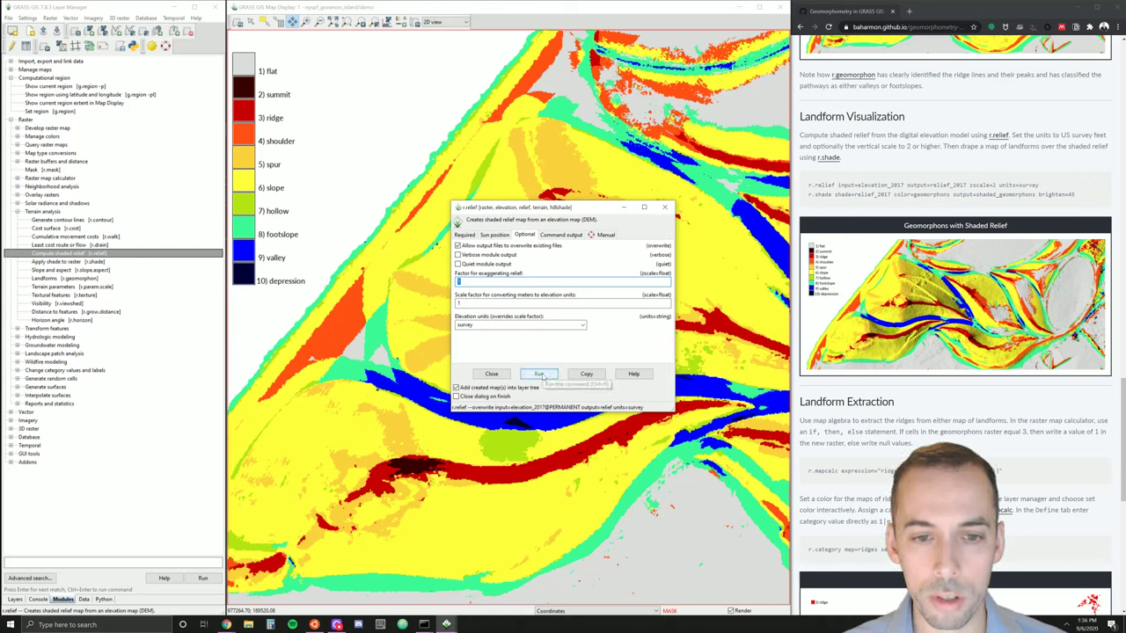
left_click(539, 374)
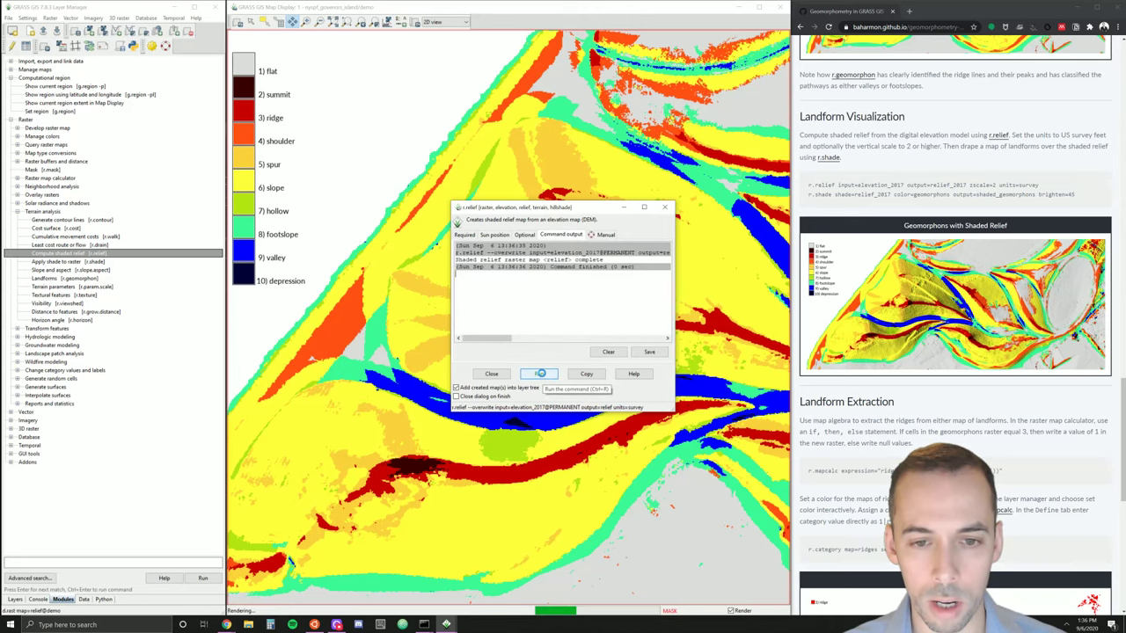
- Set the relief exaggeration factor to 2, recompute the shaded relief, and close the r.relief tool
mouse_move(545, 211)
left_mouse_down()
mouse_move(1004, 271)
mouse_move(949, 248)
mouse_move(824, 278)
mouse_move(658, 266)
mouse_move(582, 150)
mouse_move(480, 160)
left_mouse_up()
left_click(465, 183)
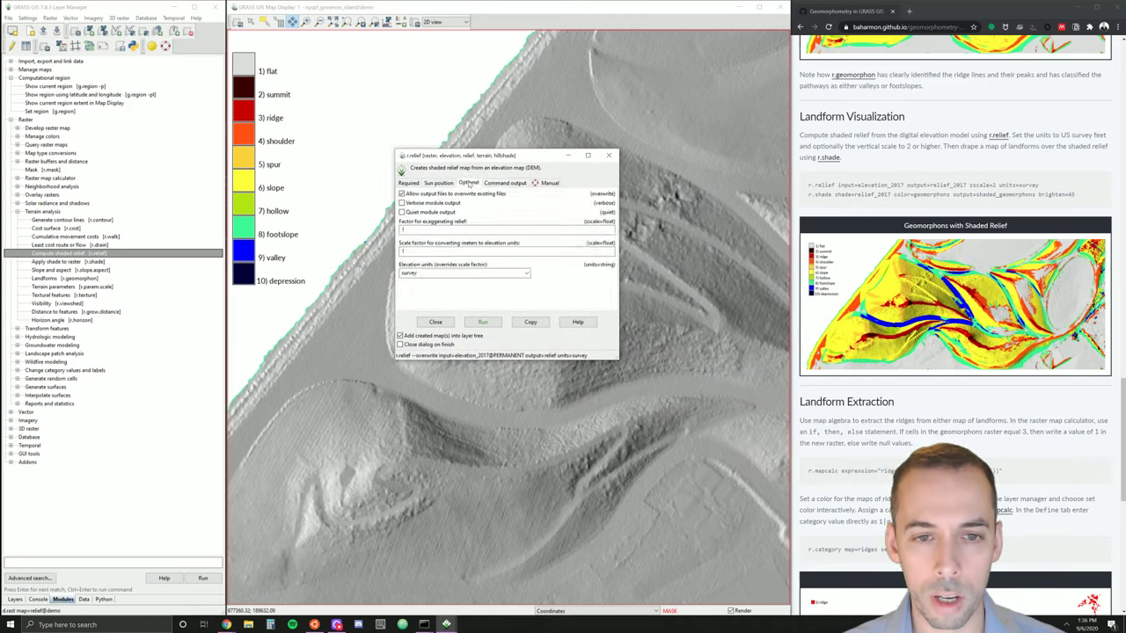
left_click(413, 231)
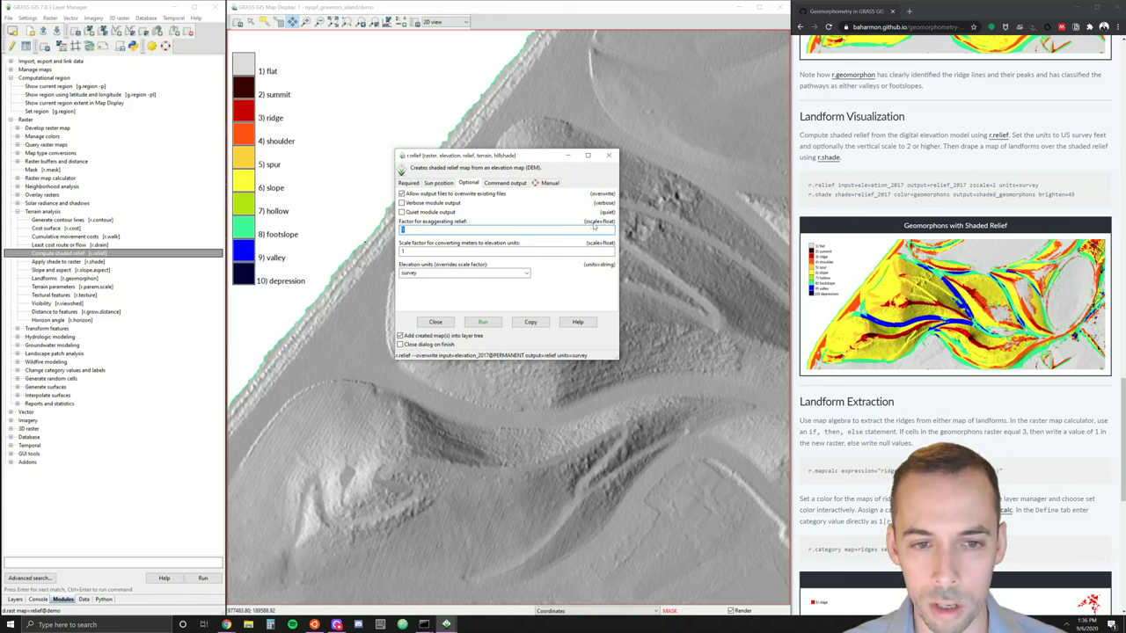
type("2")
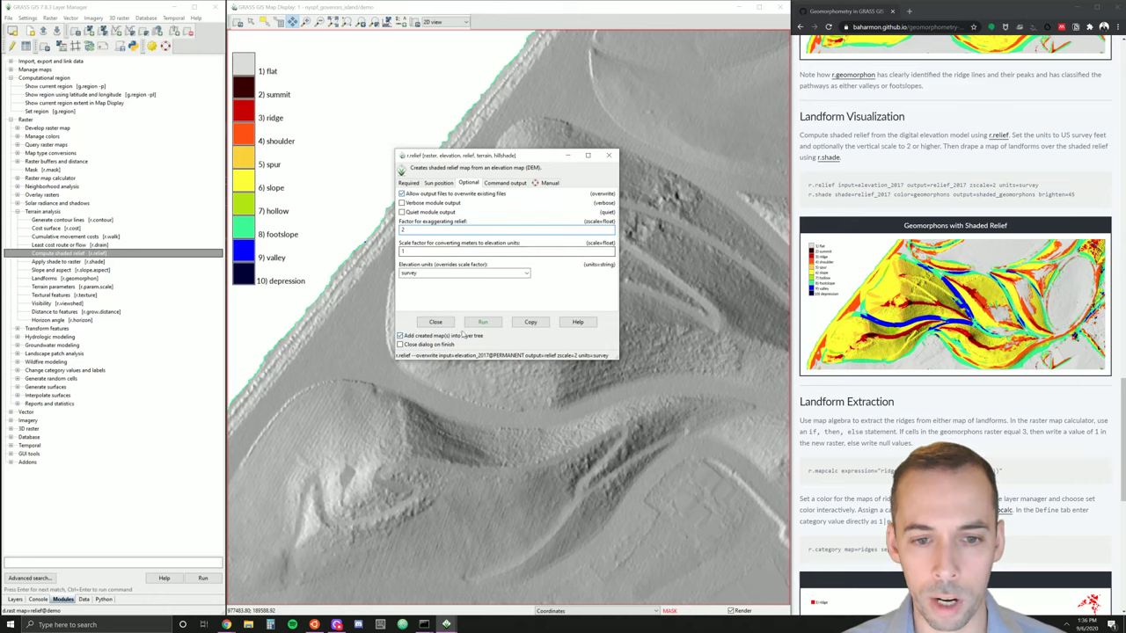
left_click(482, 322)
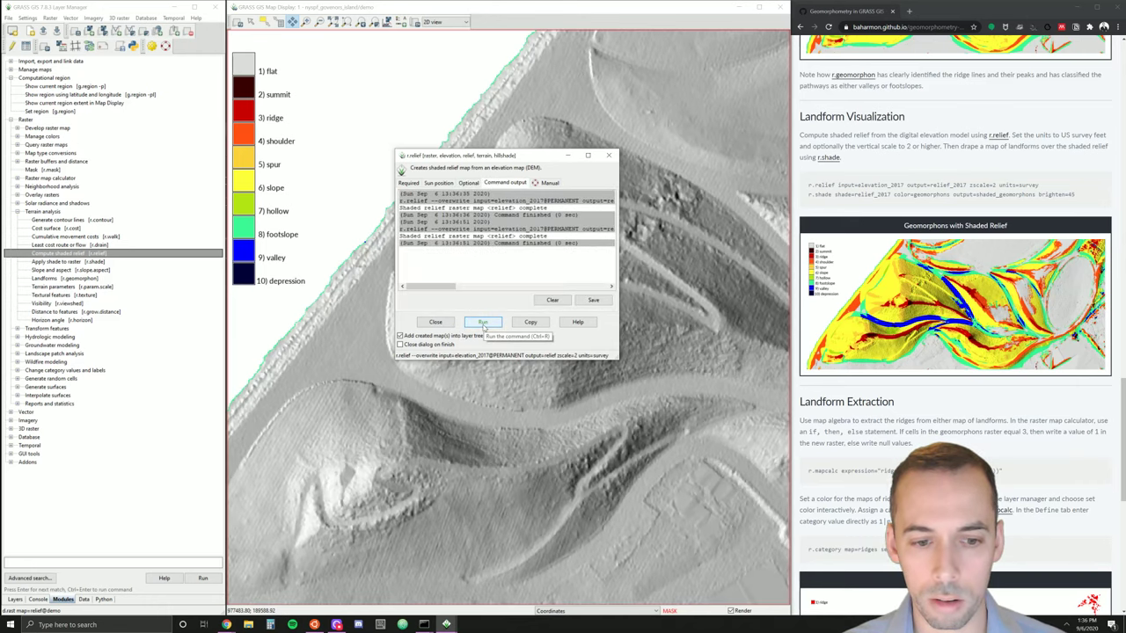
mouse_move(484, 161)
left_mouse_down()
mouse_move(861, 114)
mouse_move(572, 107)
mouse_move(463, 118)
left_mouse_up()
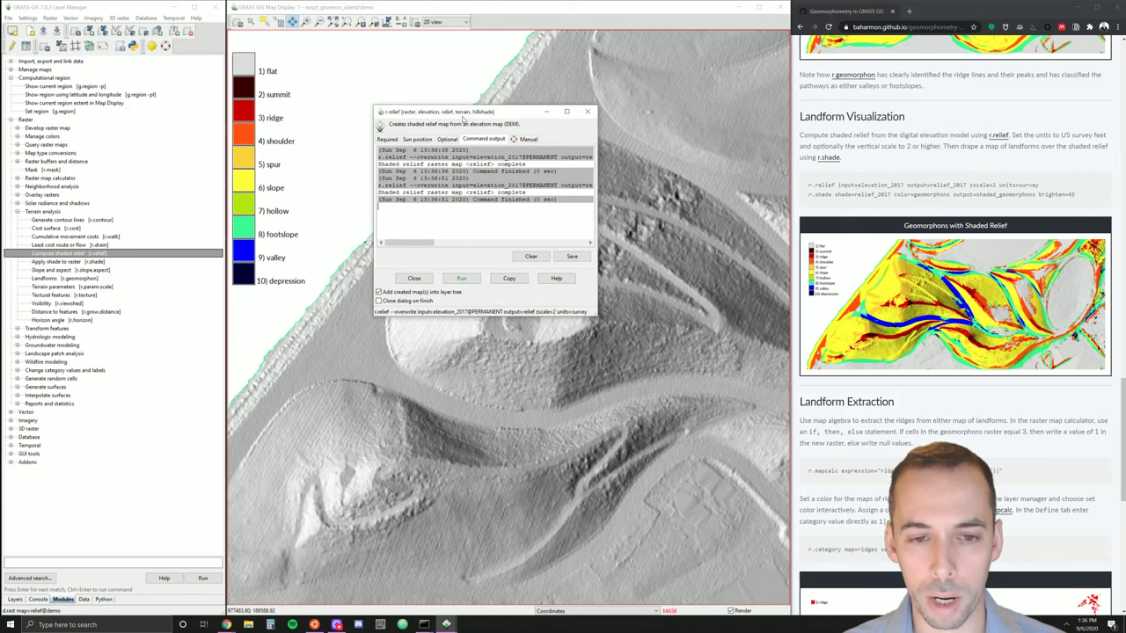
left_click(415, 279)
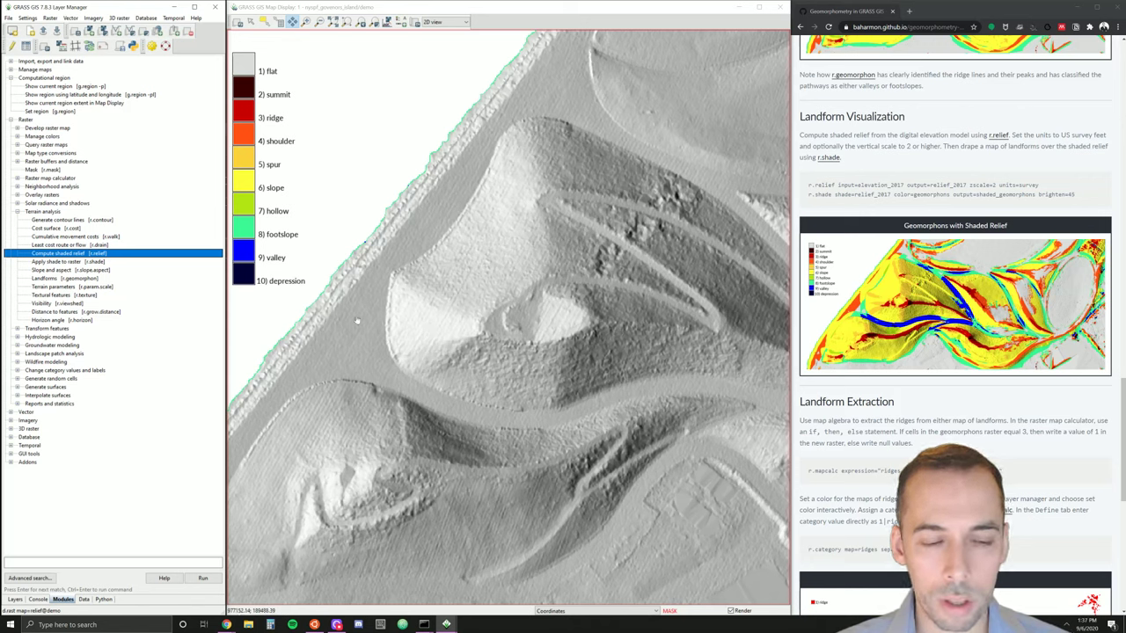
- Start the r.shade tool with relief@demo as the shaded relief and geomorphons@demo as the raster to drape over it
left_click(58, 262)
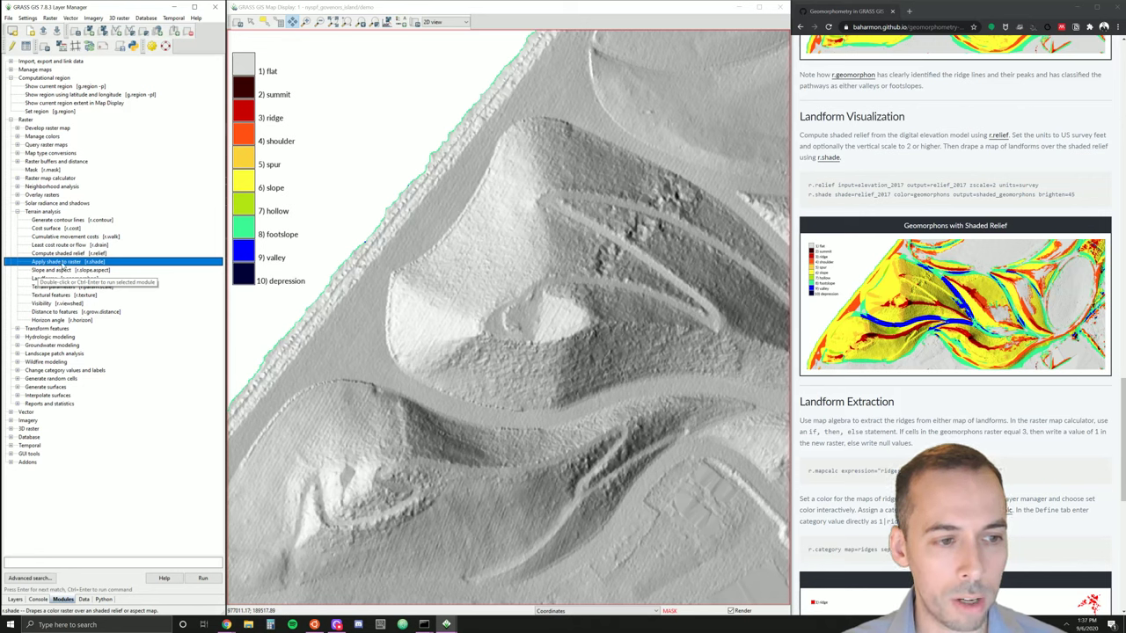
double_click(62, 264)
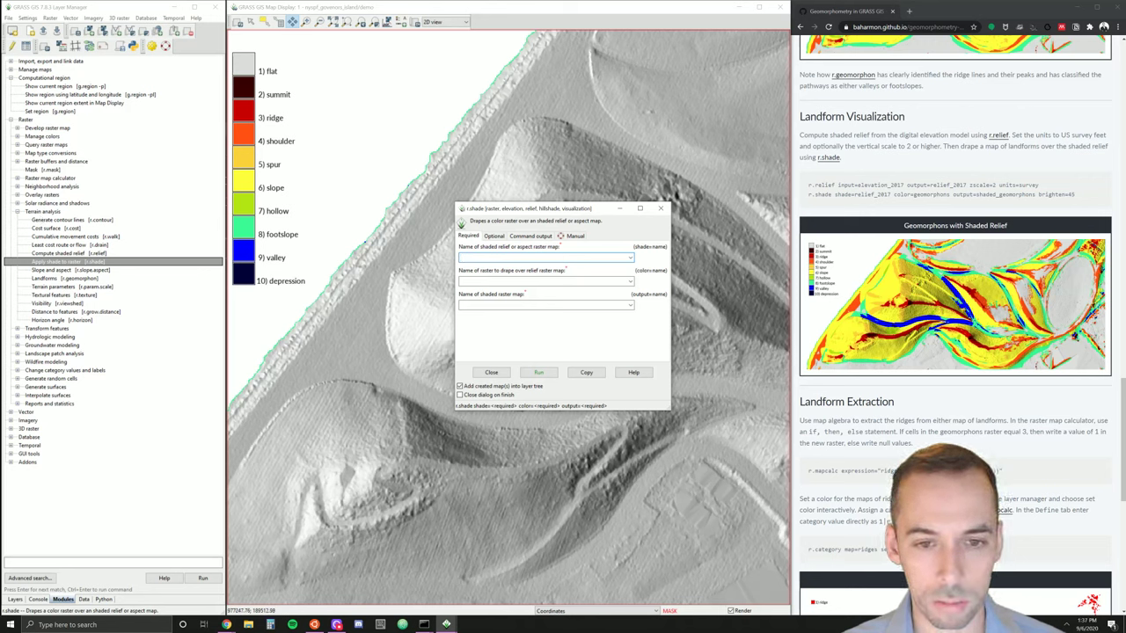
left_click(630, 257)
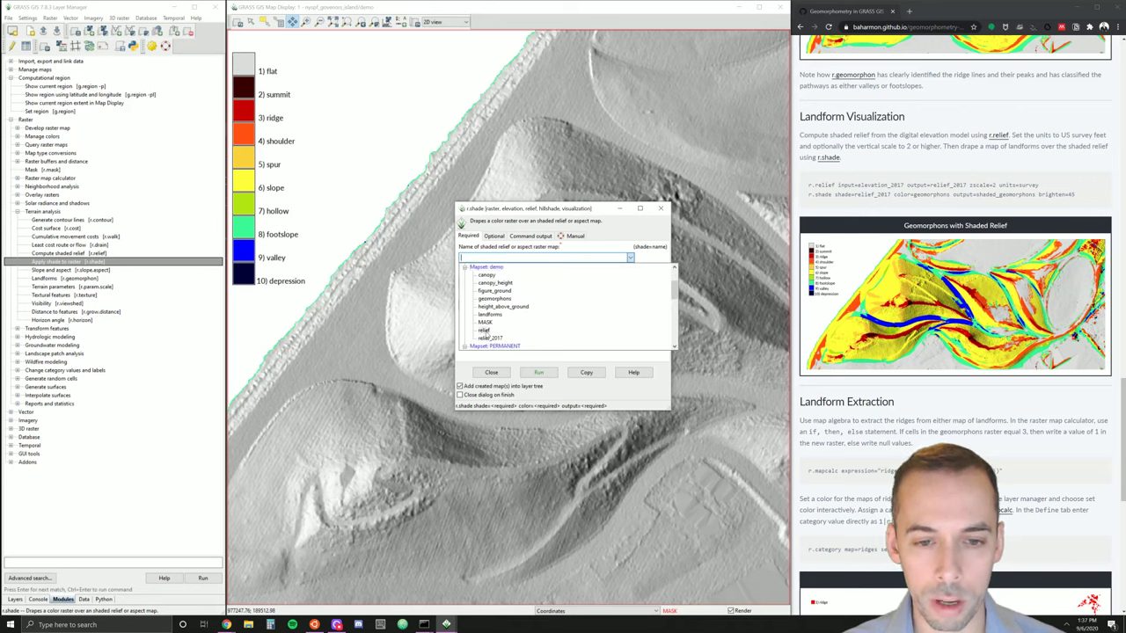
left_click(484, 331)
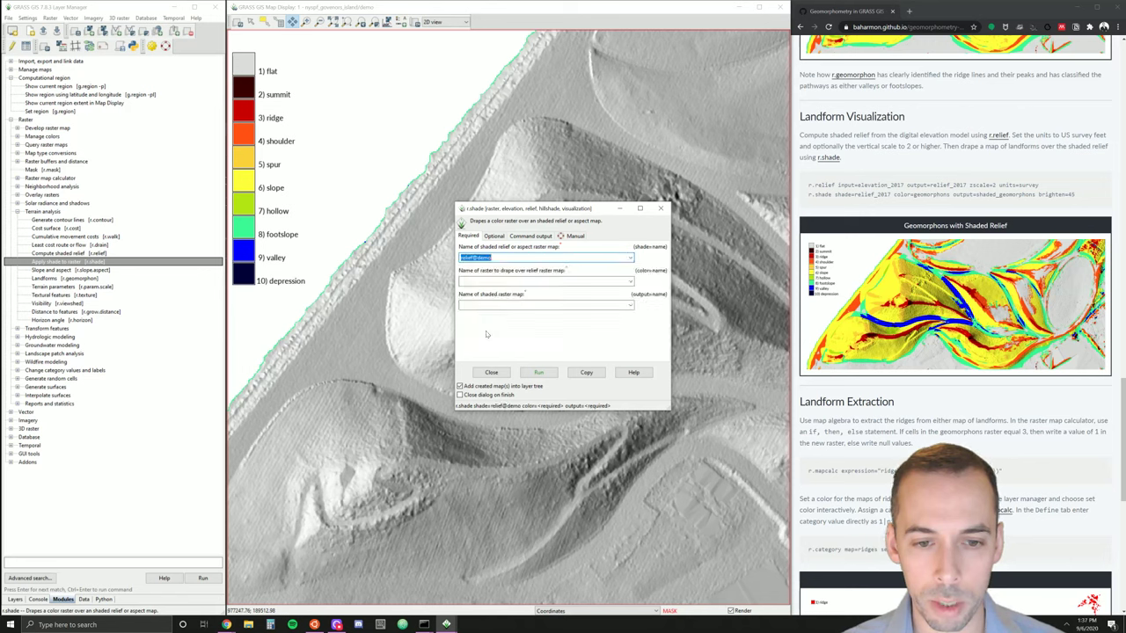
left_click(528, 281)
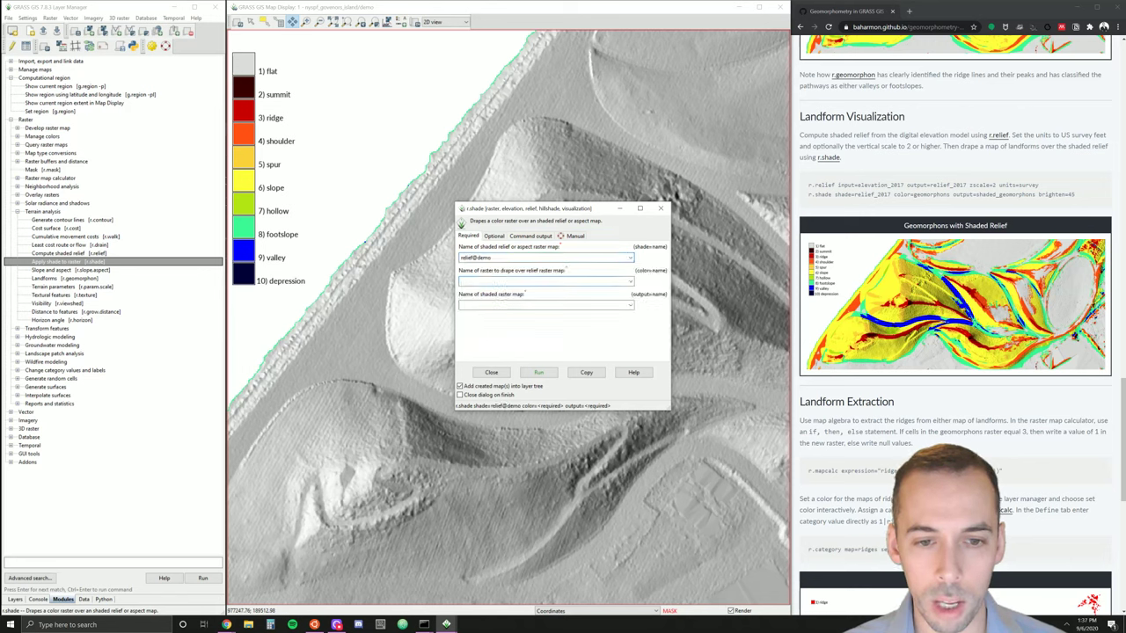
left_click(630, 281)
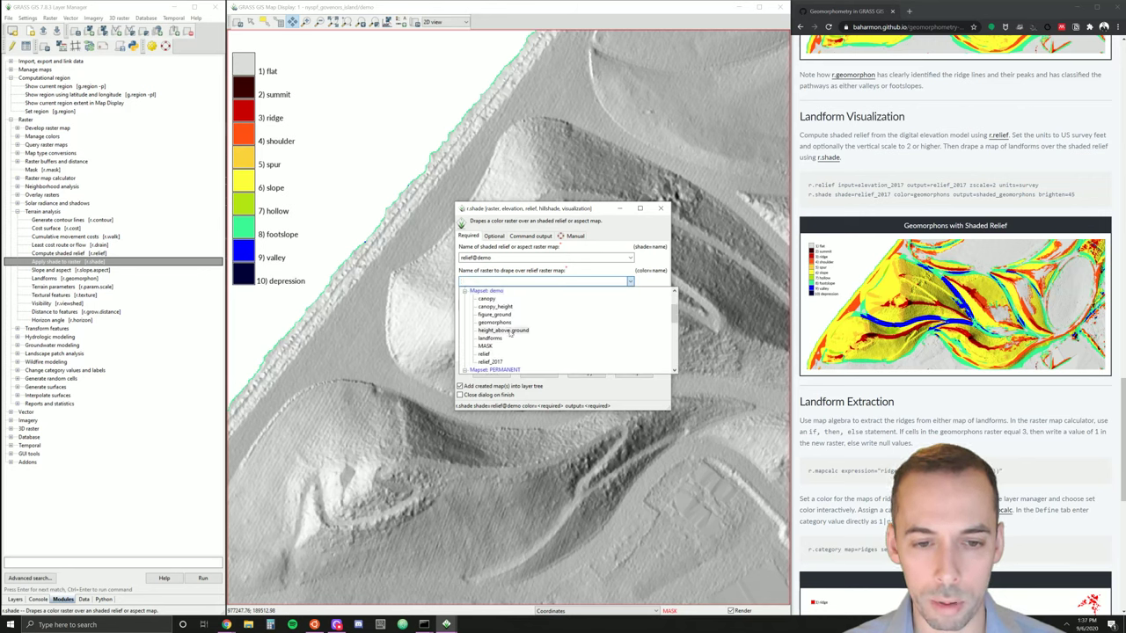
left_click(495, 322)
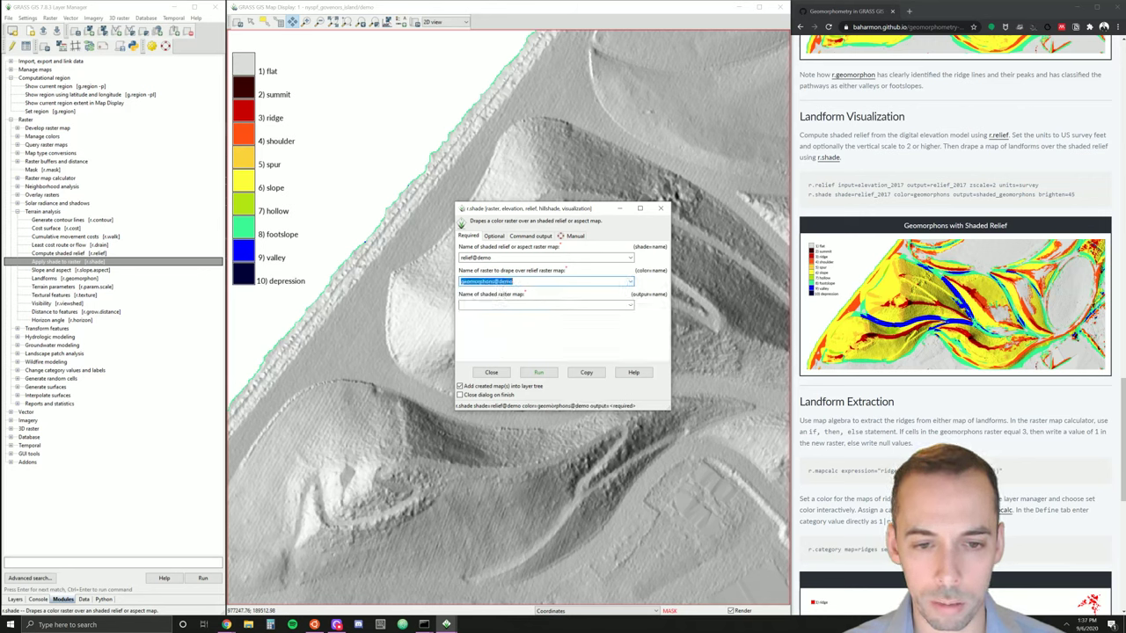
- Name the output shaded raster shaded_geomorphons
left_click(514, 281)
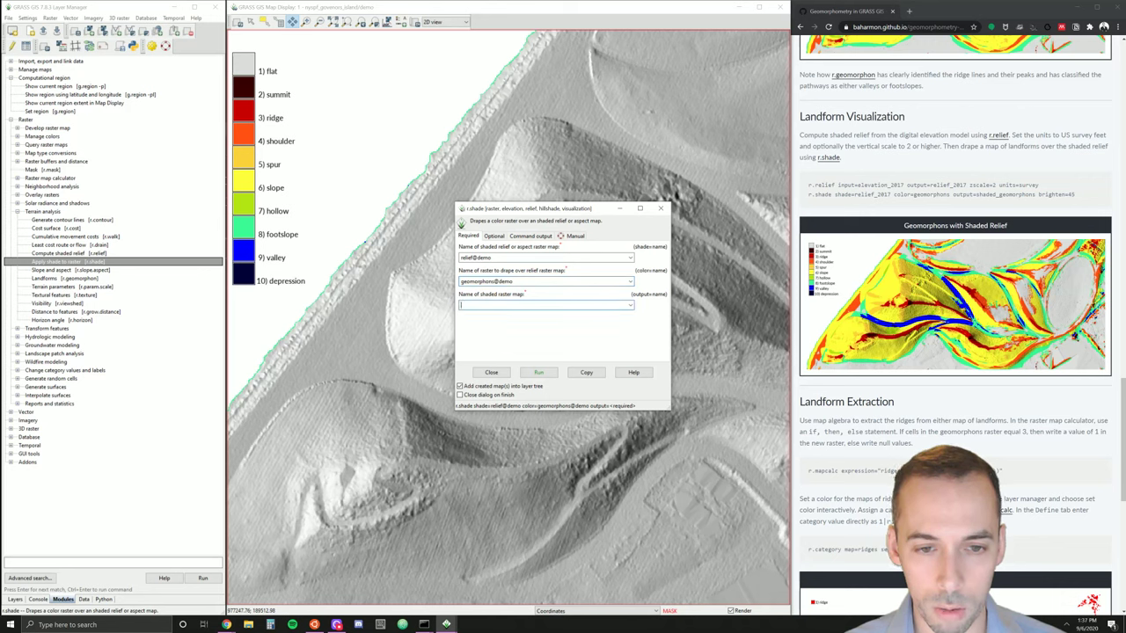
left_click(516, 305)
left_click(488, 304)
type("sha")
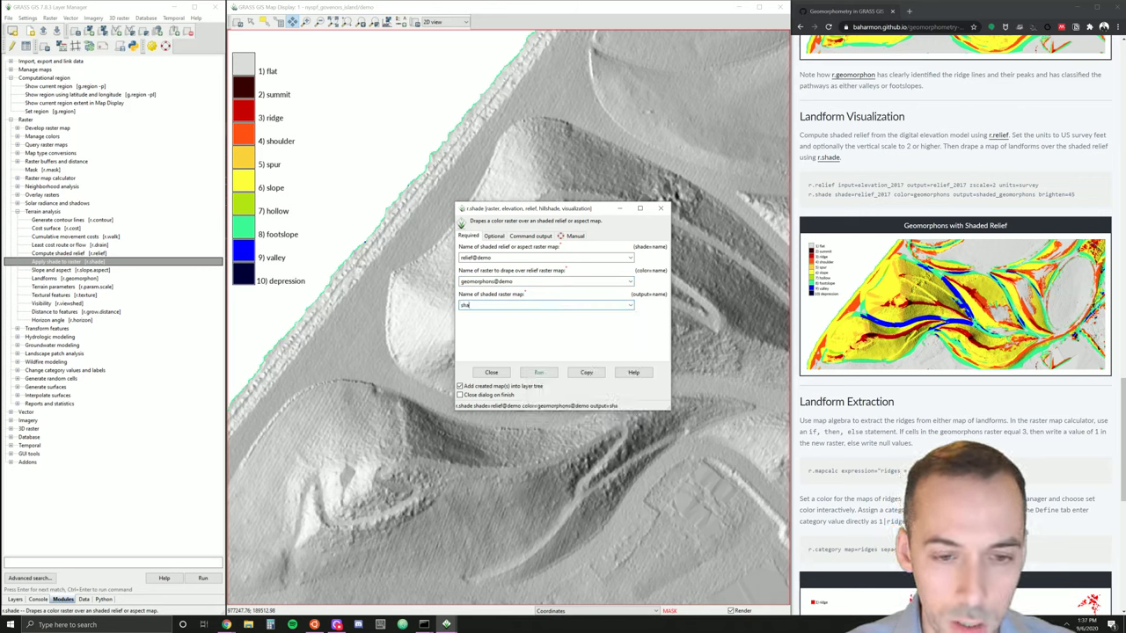
type("ded_")
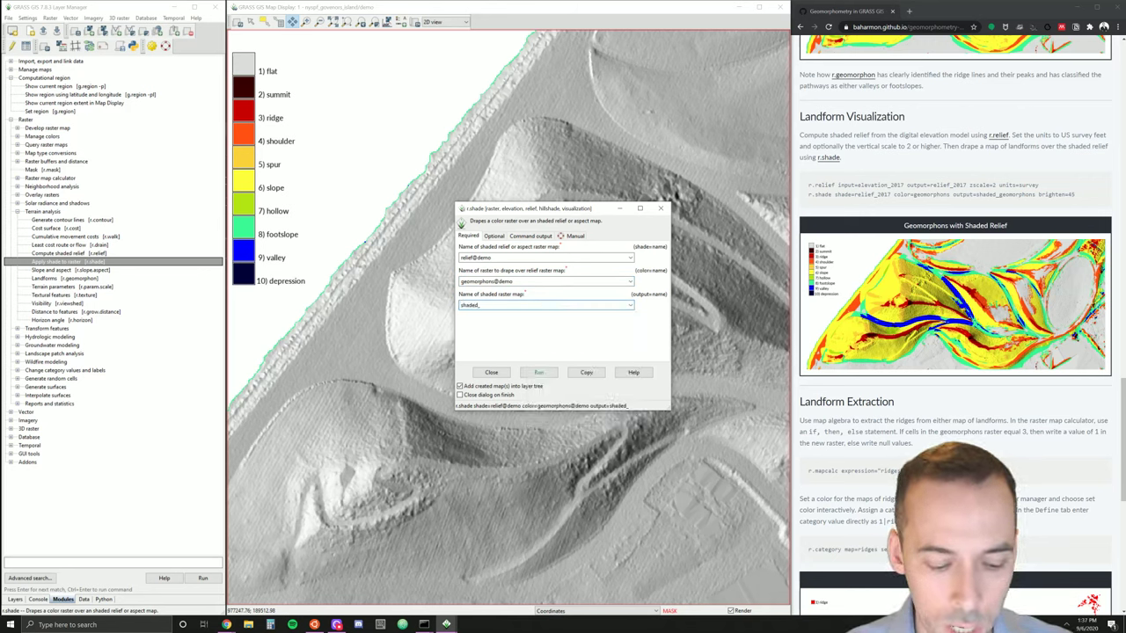
type("geomorphons")
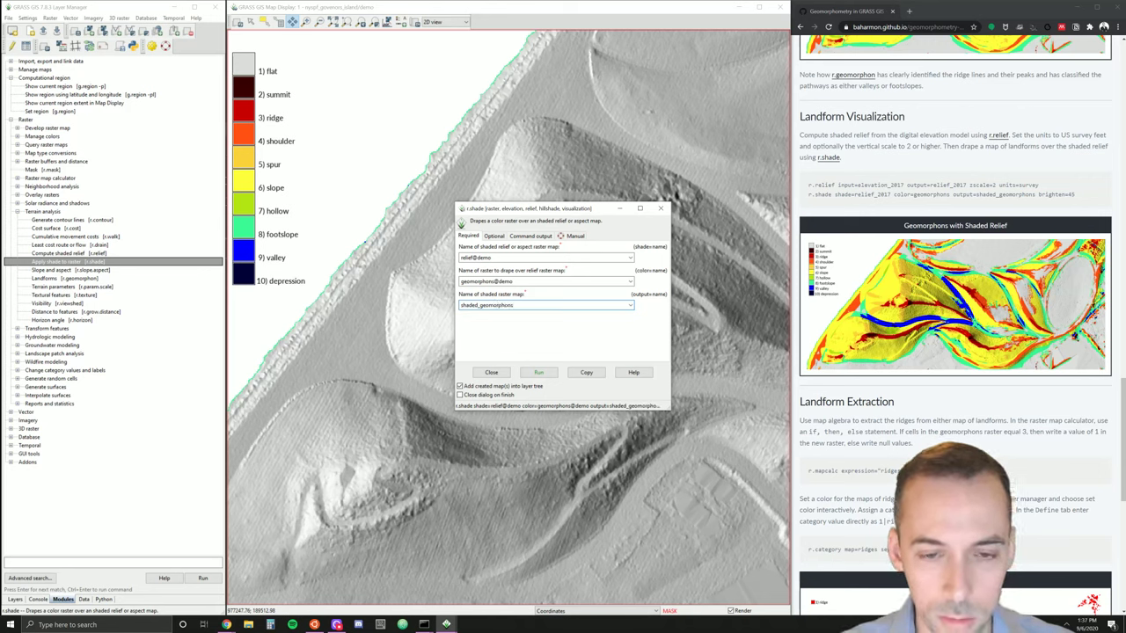
- Run r.shade to drape the geomorphons over the shaded relief with no brightening
left_click(491, 237)
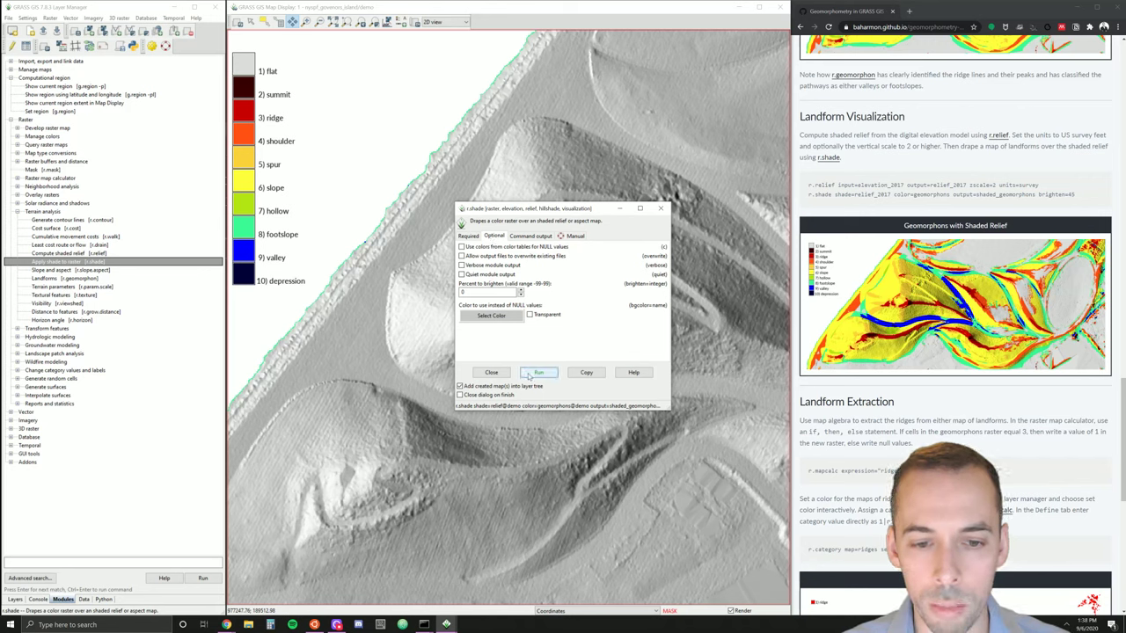
left_click(537, 372)
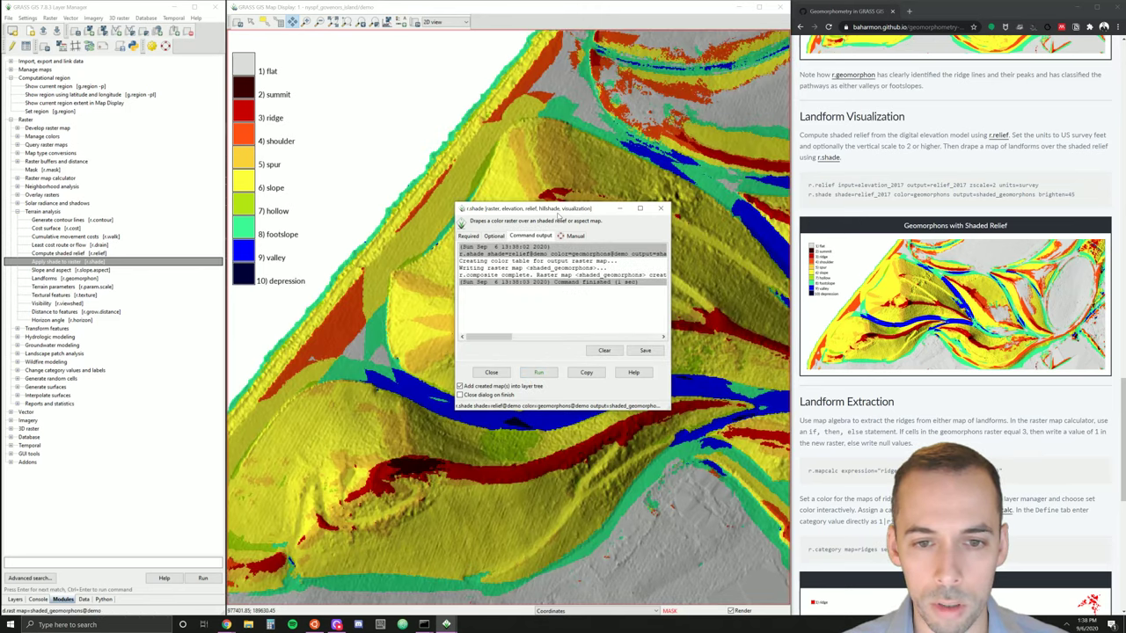
mouse_move(556, 216)
left_mouse_down()
mouse_move(771, 161)
mouse_move(717, 122)
mouse_move(711, 278)
mouse_move(726, 334)
mouse_move(781, 329)
mouse_move(787, 424)
mouse_move(796, 308)
mouse_move(793, 329)
mouse_move(768, 283)
left_mouse_up()
- Rerun r.shade with overwriting of existing files allowed and the percent to brighten set to 45, and close the tool
left_click(710, 307)
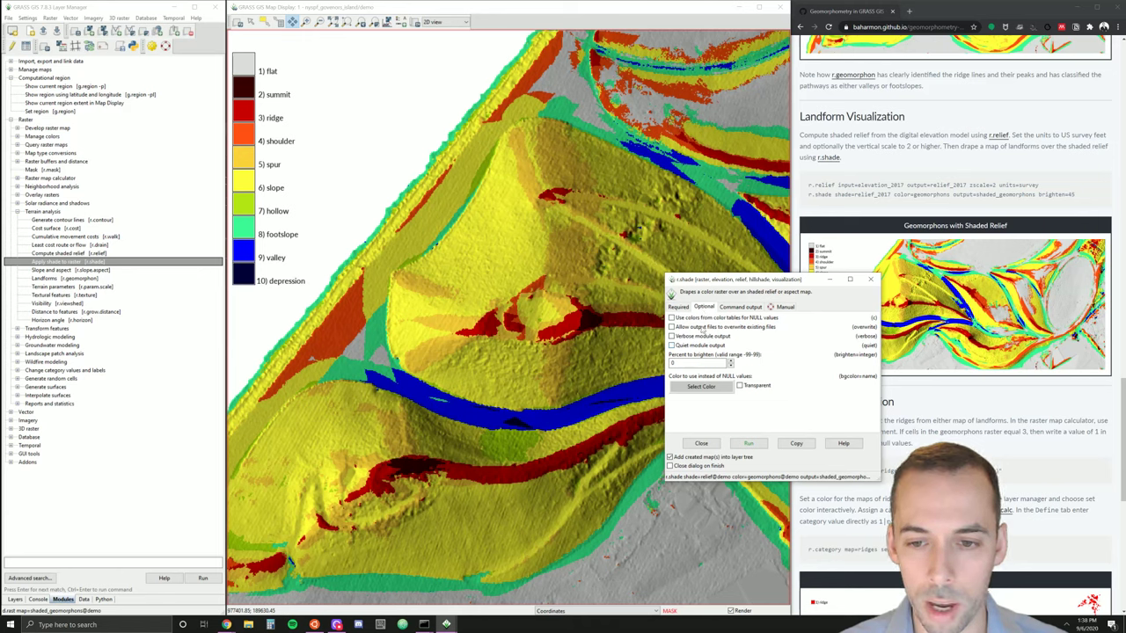
left_click(701, 327)
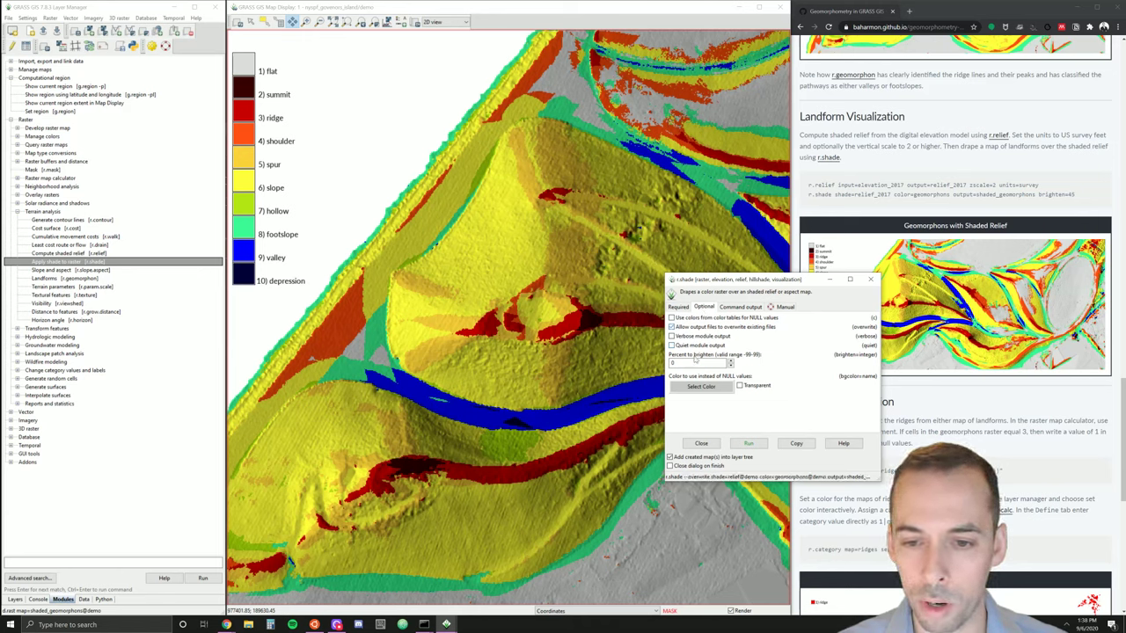
double_click(695, 362)
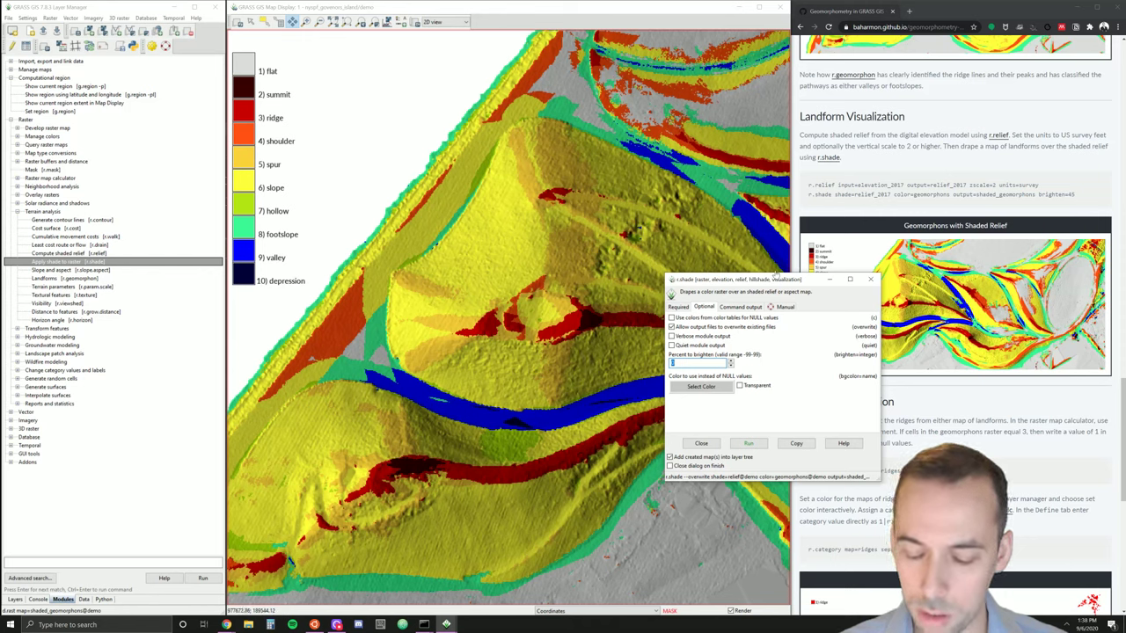
type("45")
left_click(748, 444)
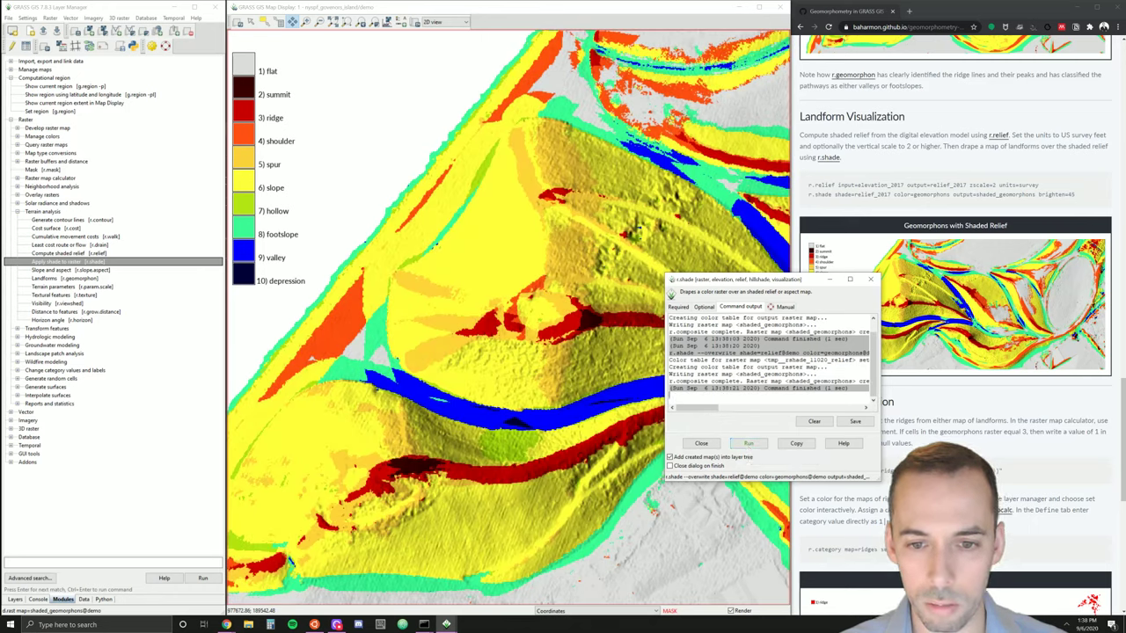
left_click_drag(688, 279, 400, 226)
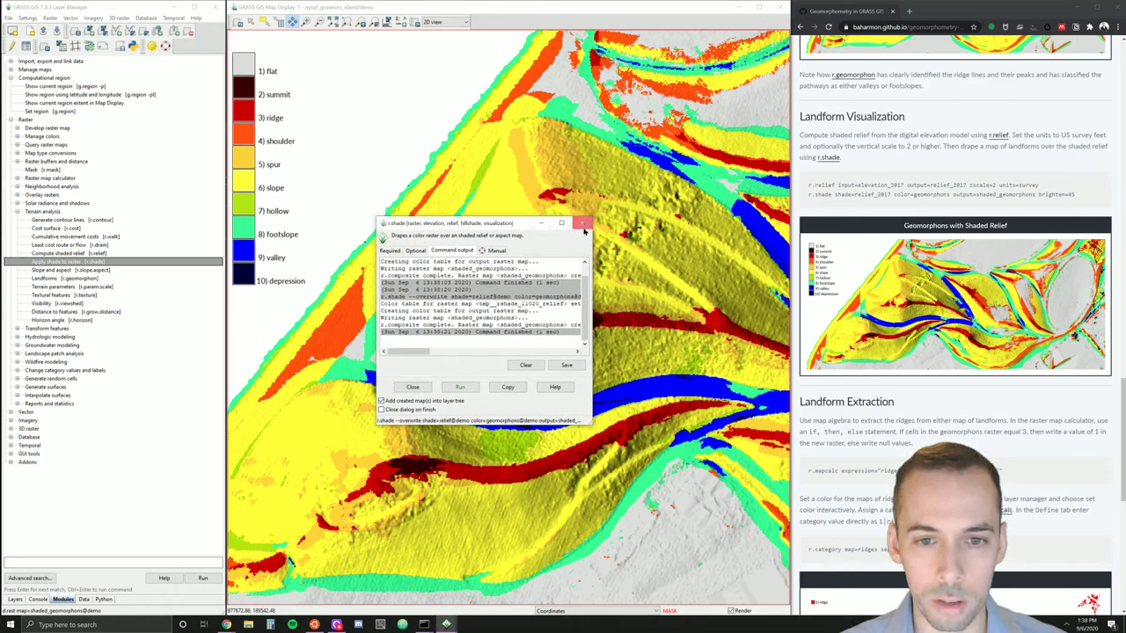
left_click(583, 223)
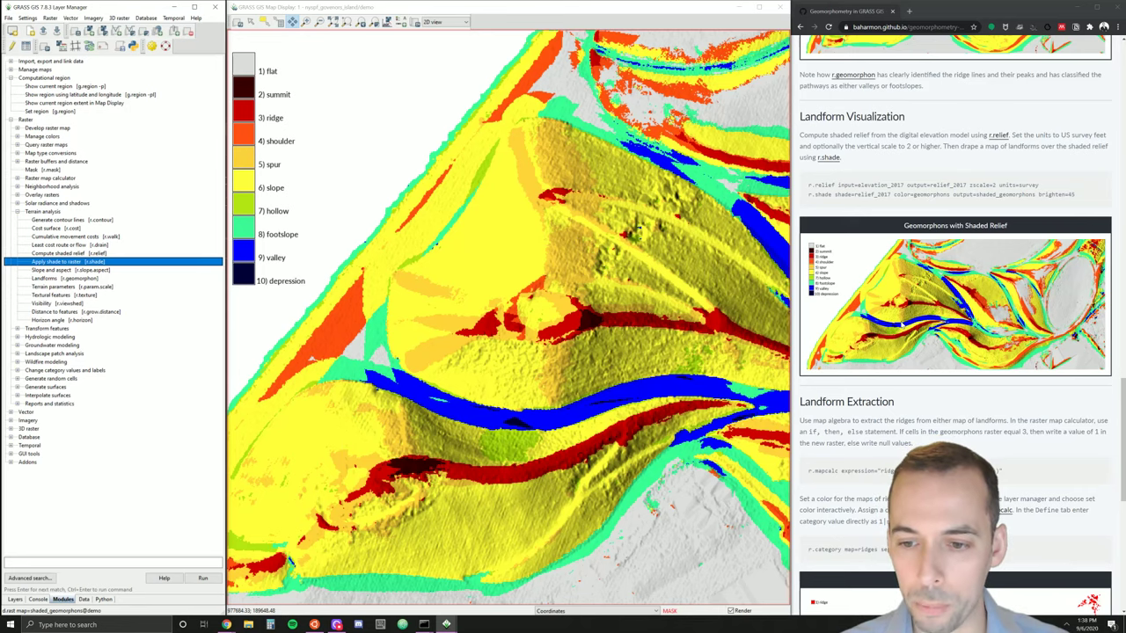
- Zoom the map display to the extent of the shaded_geomorphons layer
scroll(901, 323, "down", 3)
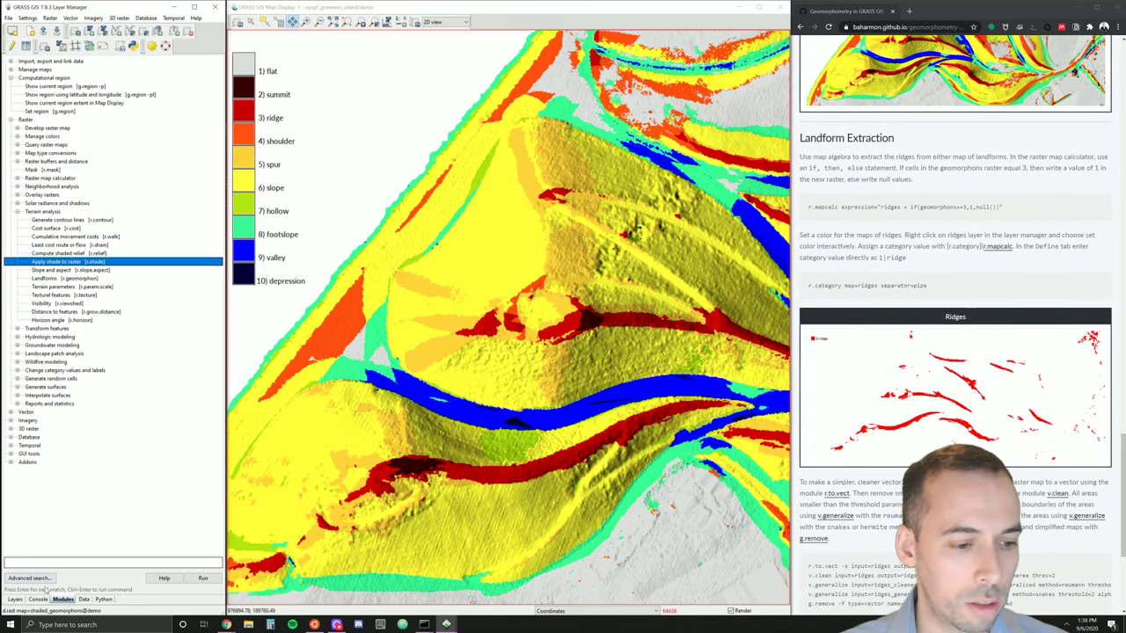
left_click(15, 599)
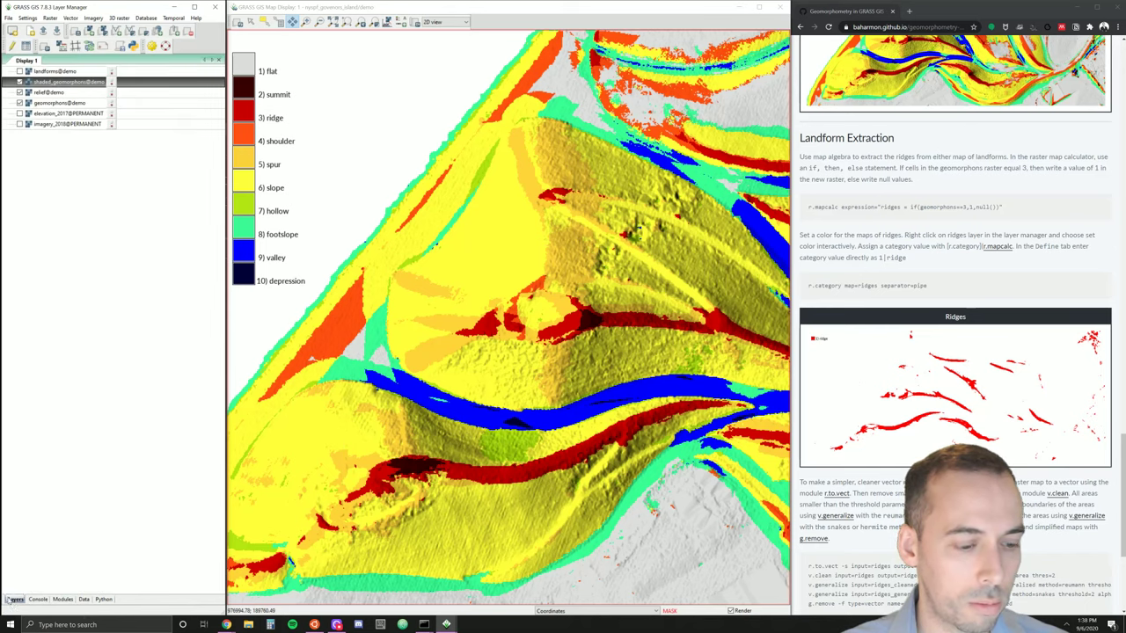
right_click(56, 85)
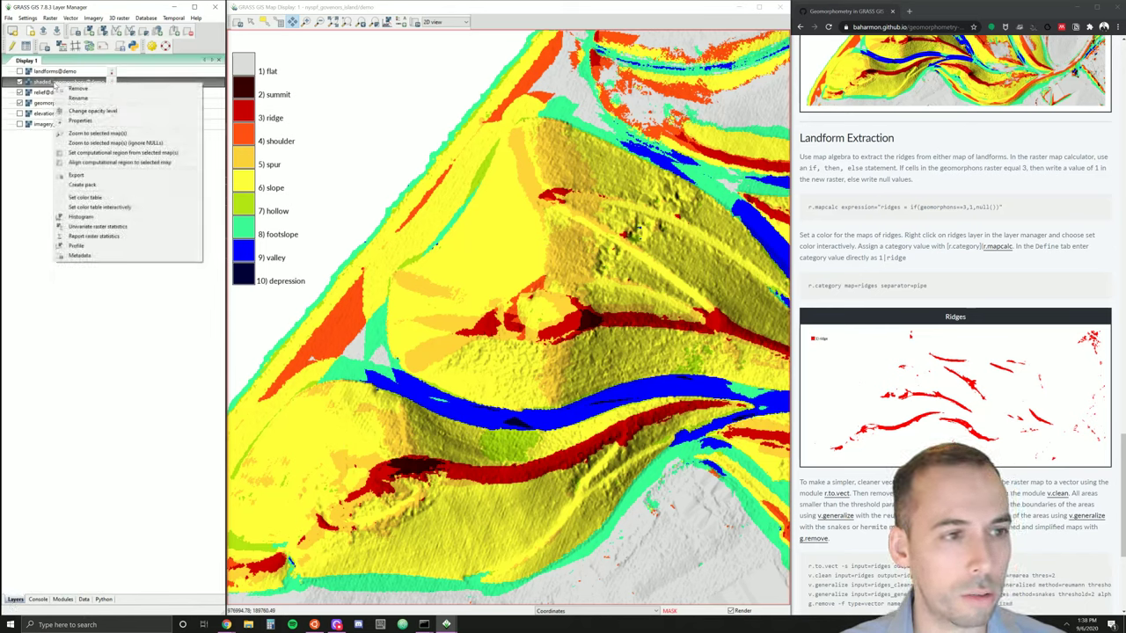
left_click(128, 134)
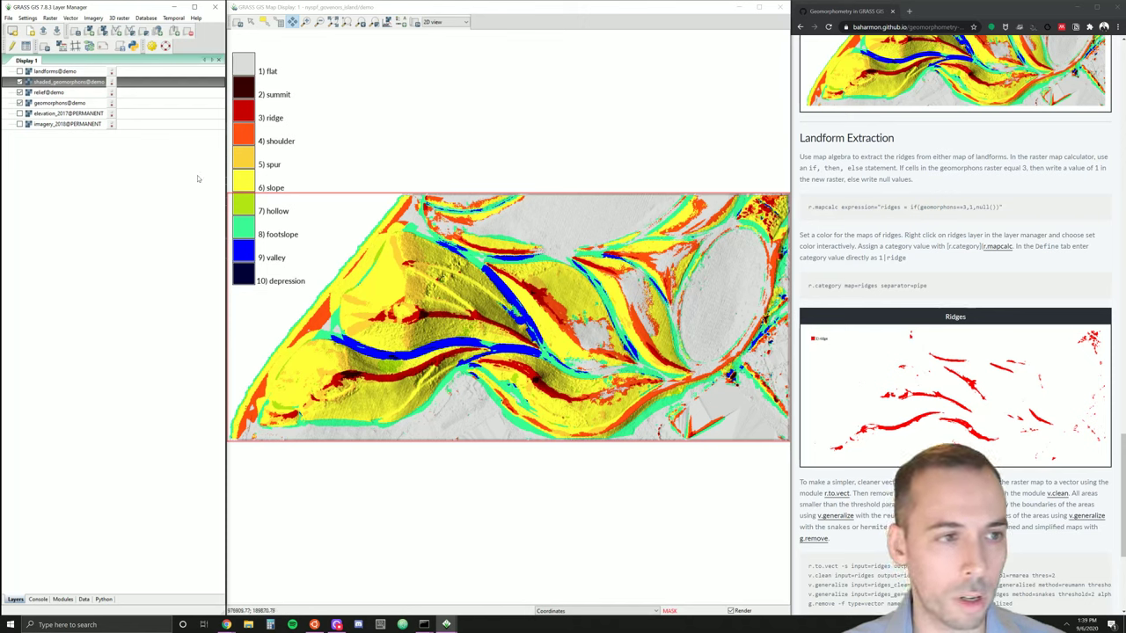
- Hide the relief layer and switch the shaded_geomorphons layer off and on again, leaving it visible
left_click(19, 92)
left_click(20, 81)
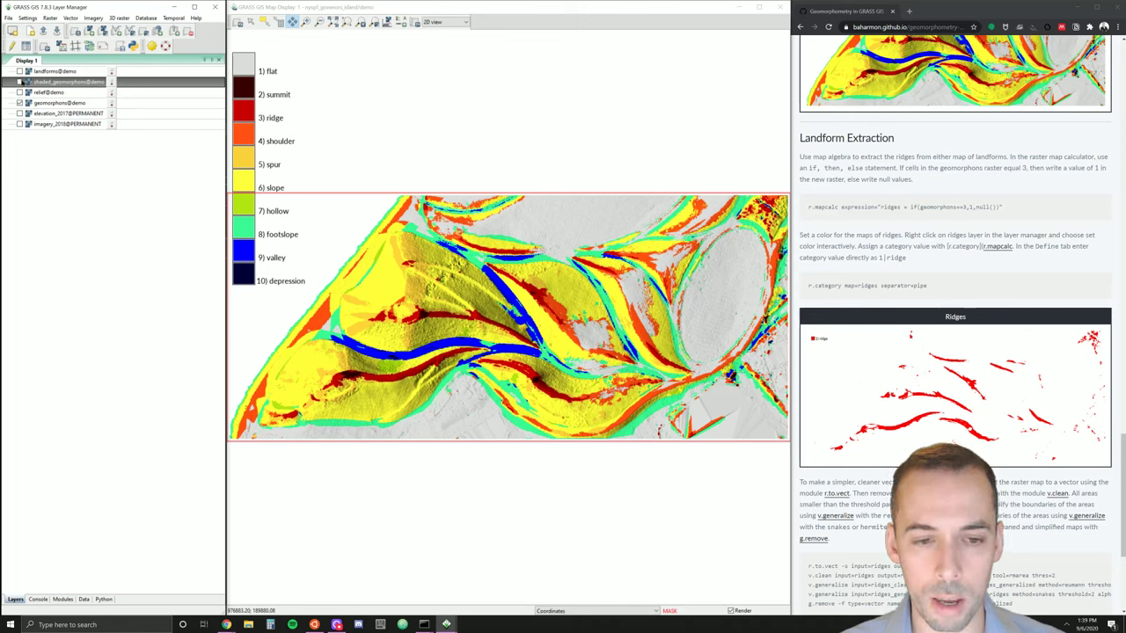
left_click(21, 81)
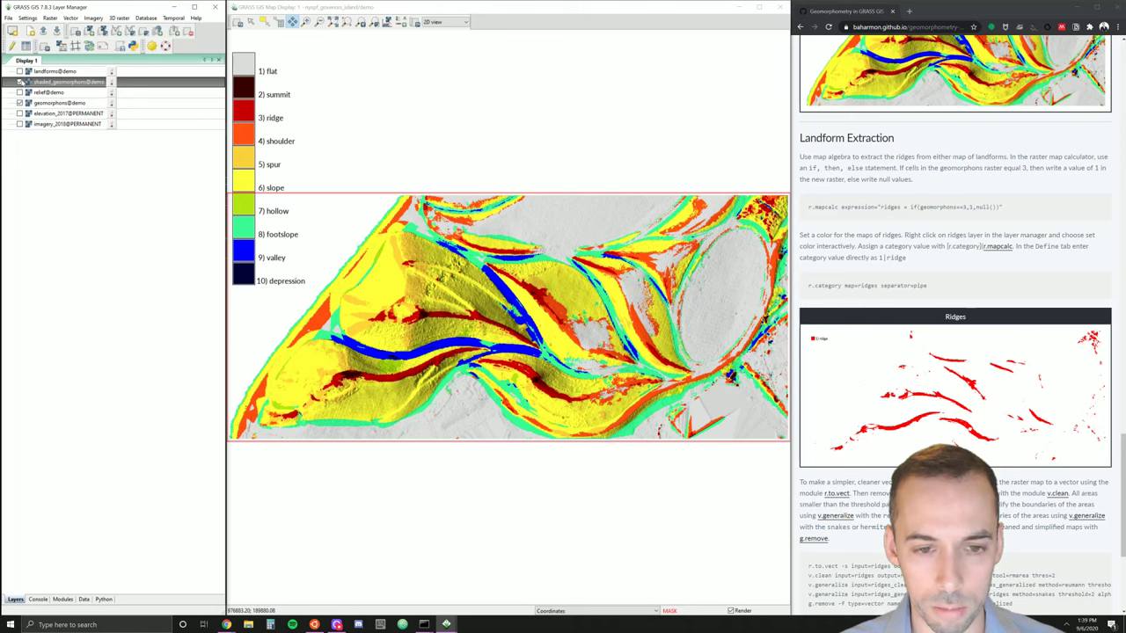
left_click(20, 81)
left_click(20, 80)
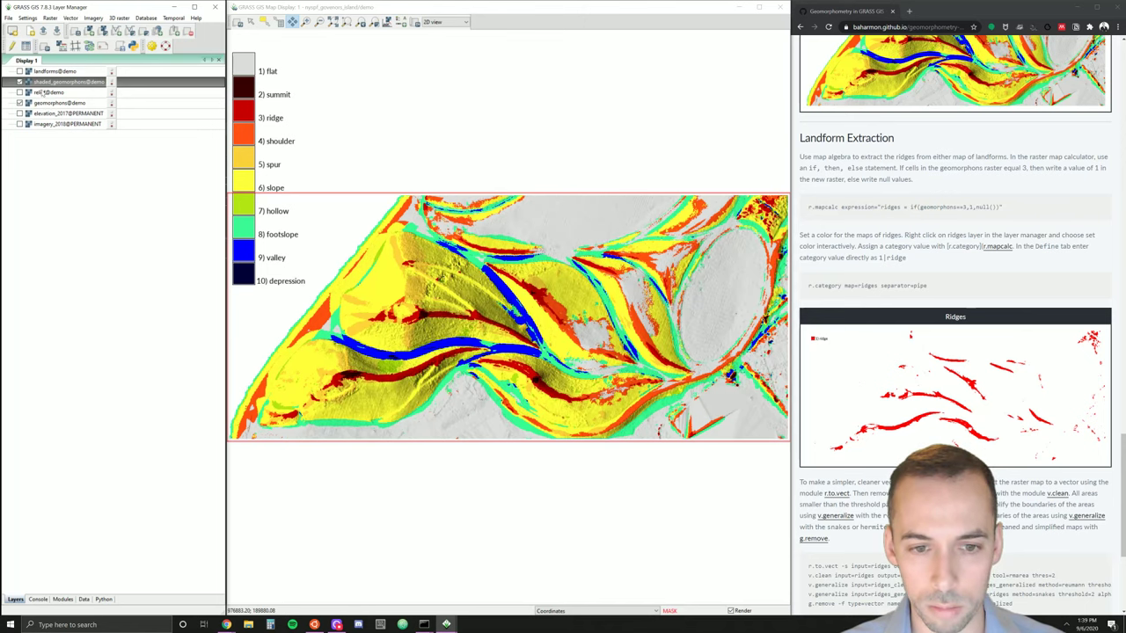
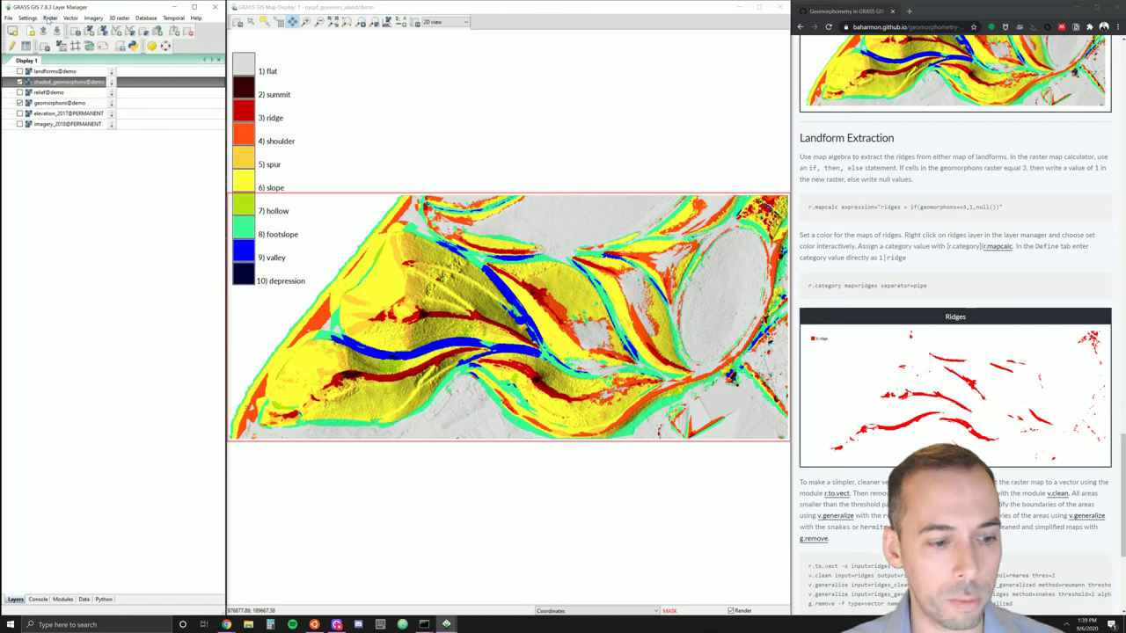
- Launch the raster map calculator with the r.mapcalc command
left_click(37, 599)
type("r.mapcalc")
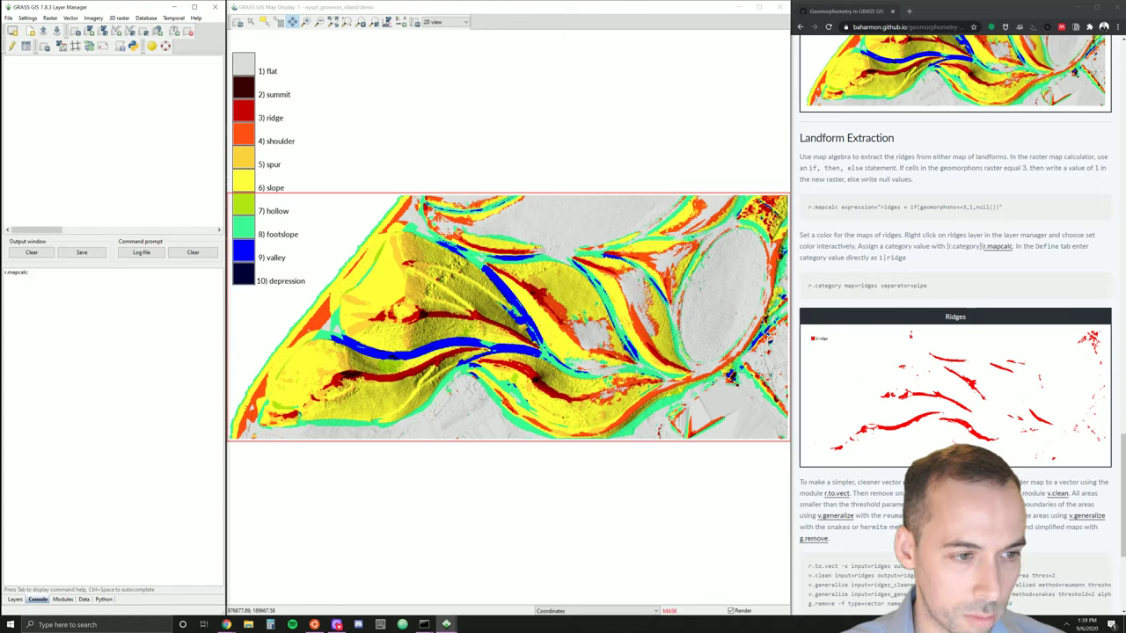
key("Return")
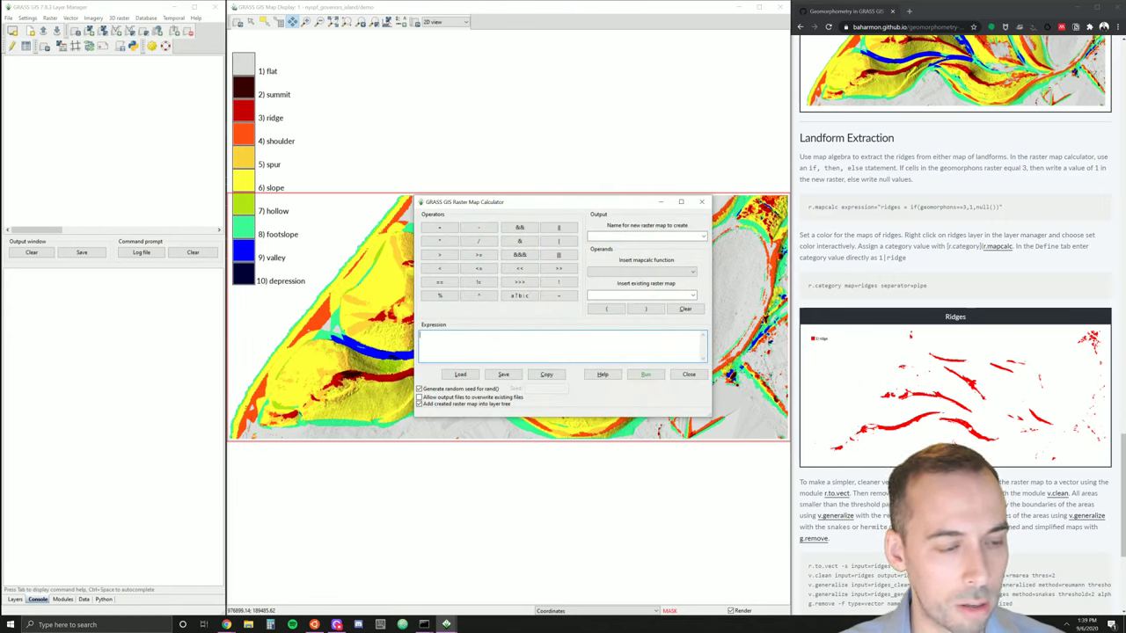
- Examine where the raster map calculator is listed among the raster modules and raster commands
left_click(62, 599)
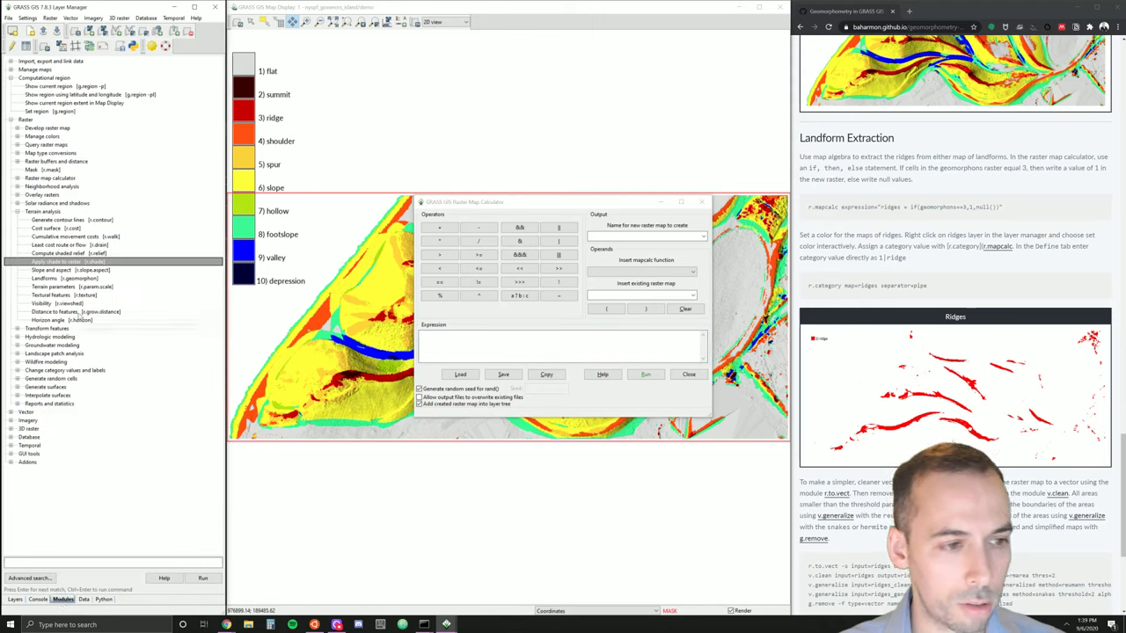
left_click(18, 212)
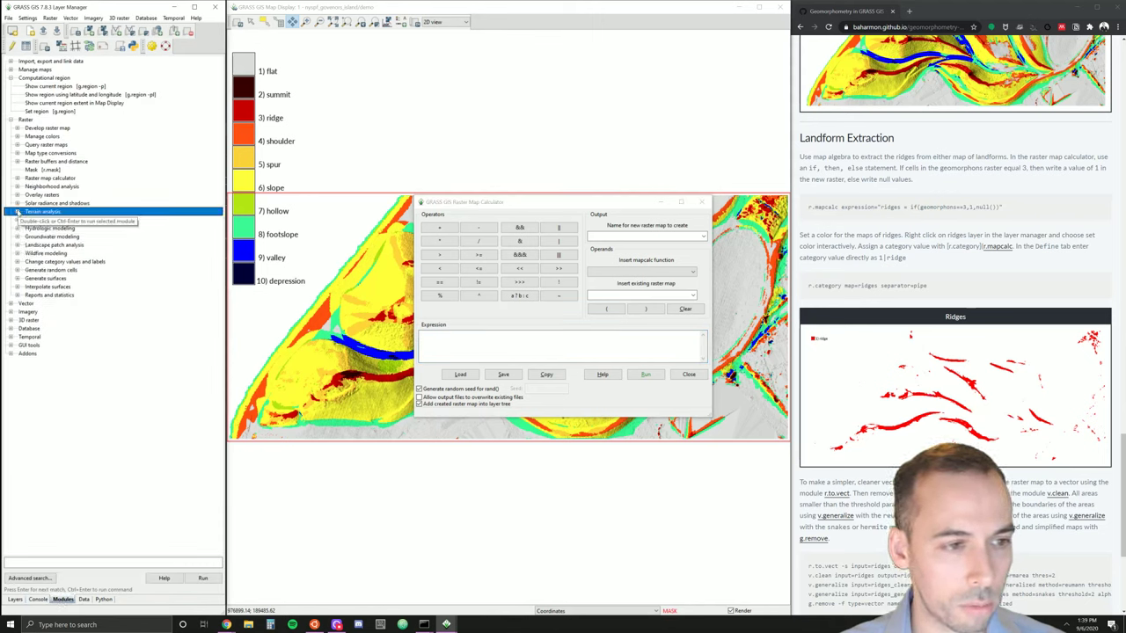
left_click(18, 177)
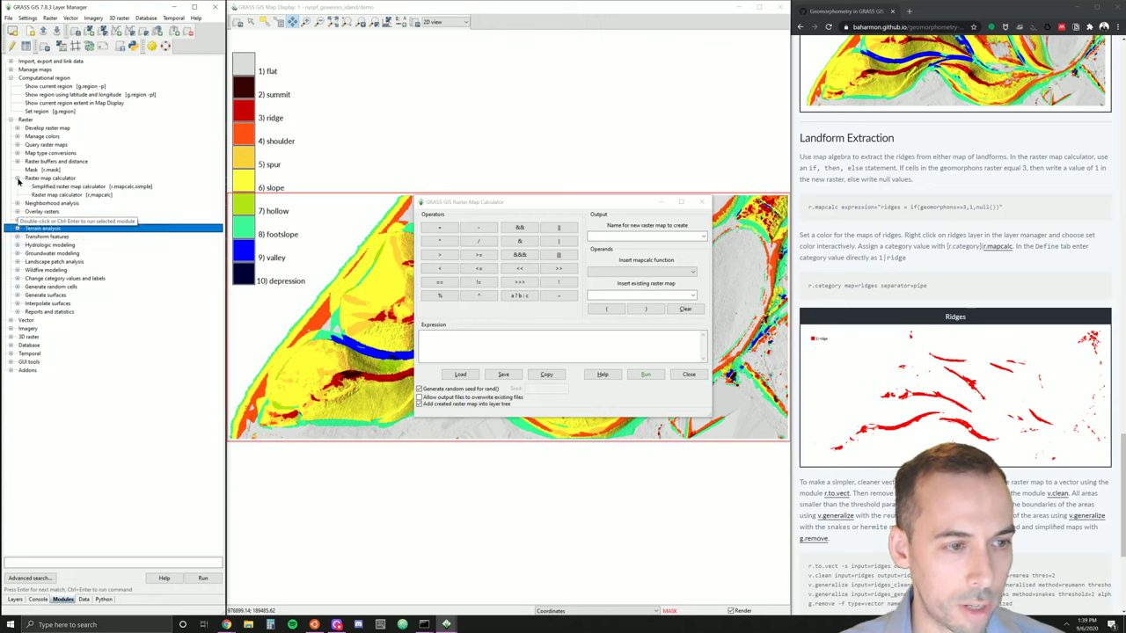
left_click(55, 196)
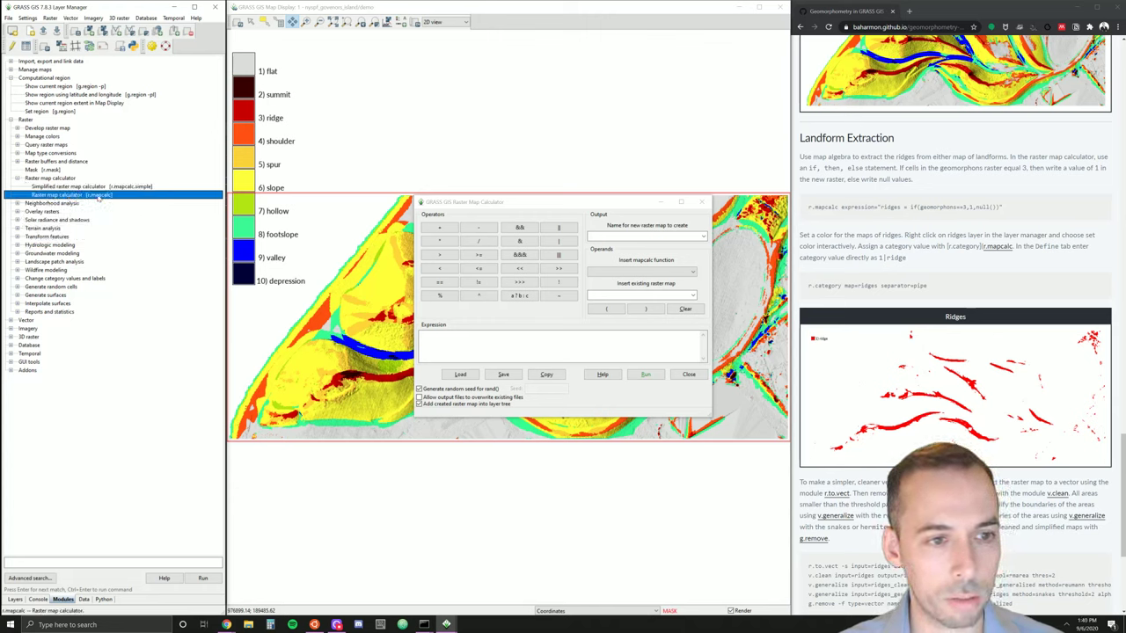
left_click(50, 18)
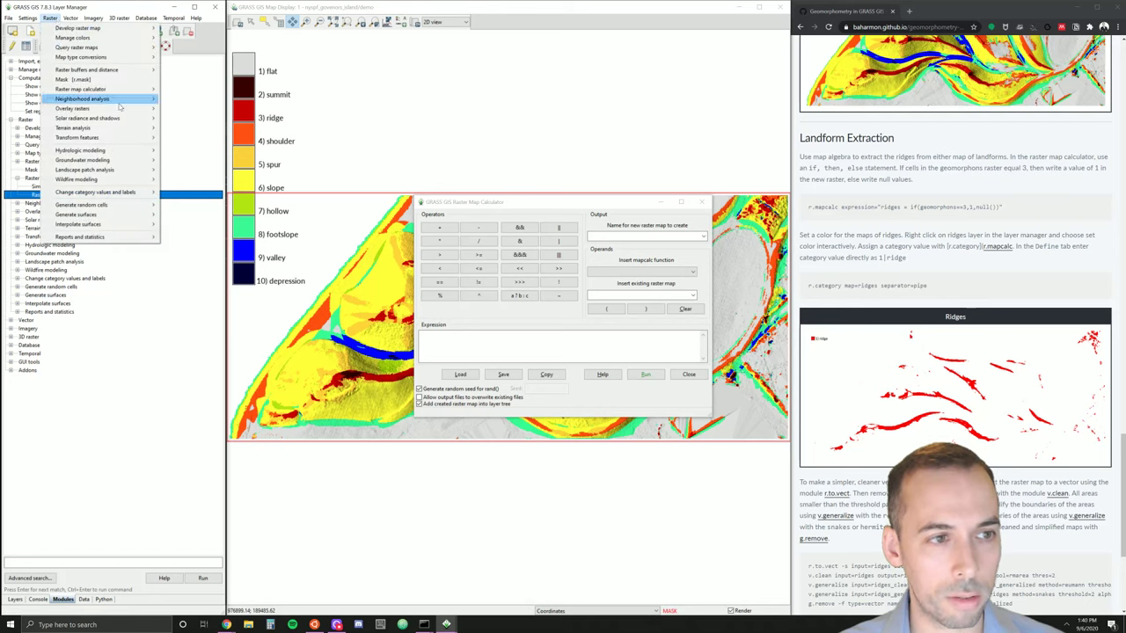
mouse_move(140, 89)
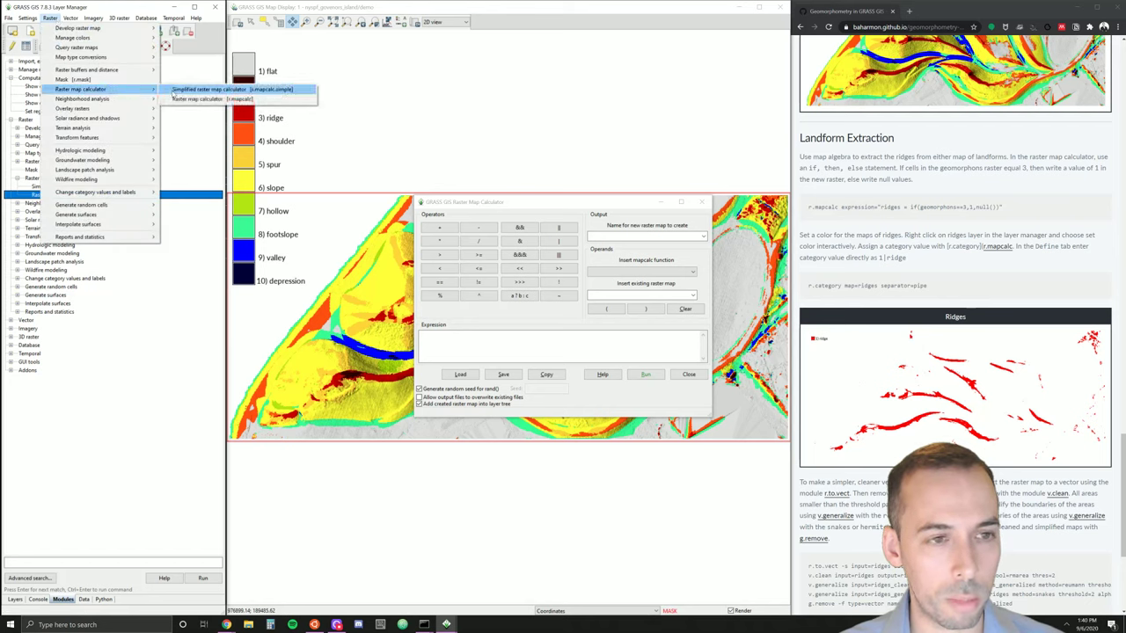
left_click(461, 201)
- Move the raster map calculator clear of the landforms and name the new raster map ridges
left_click_drag(462, 202, 354, 33)
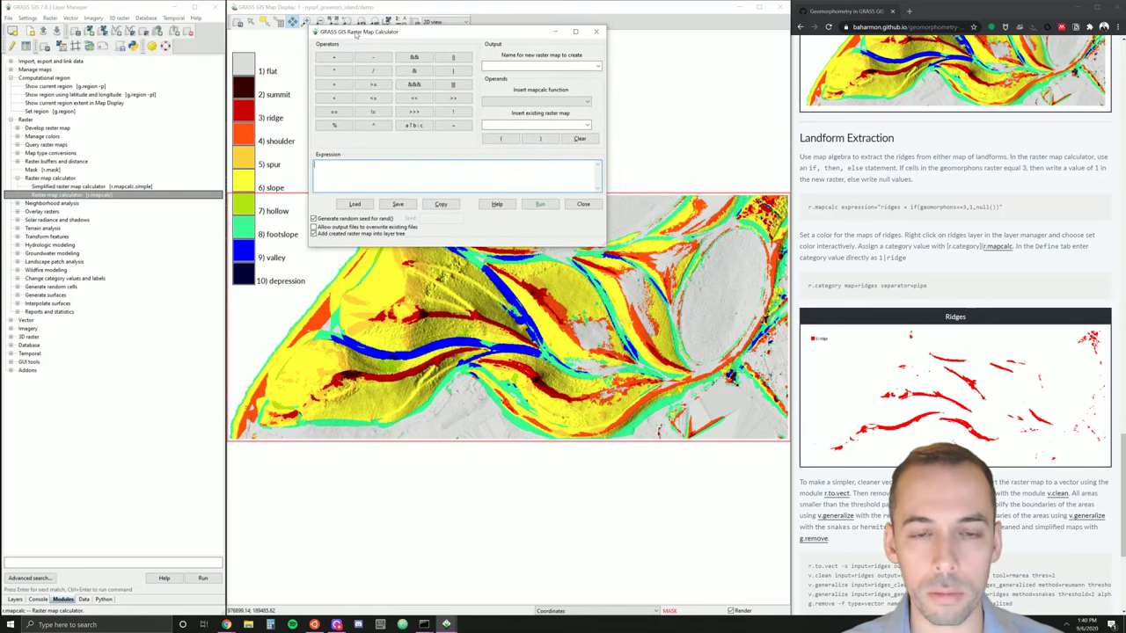
left_click(538, 66)
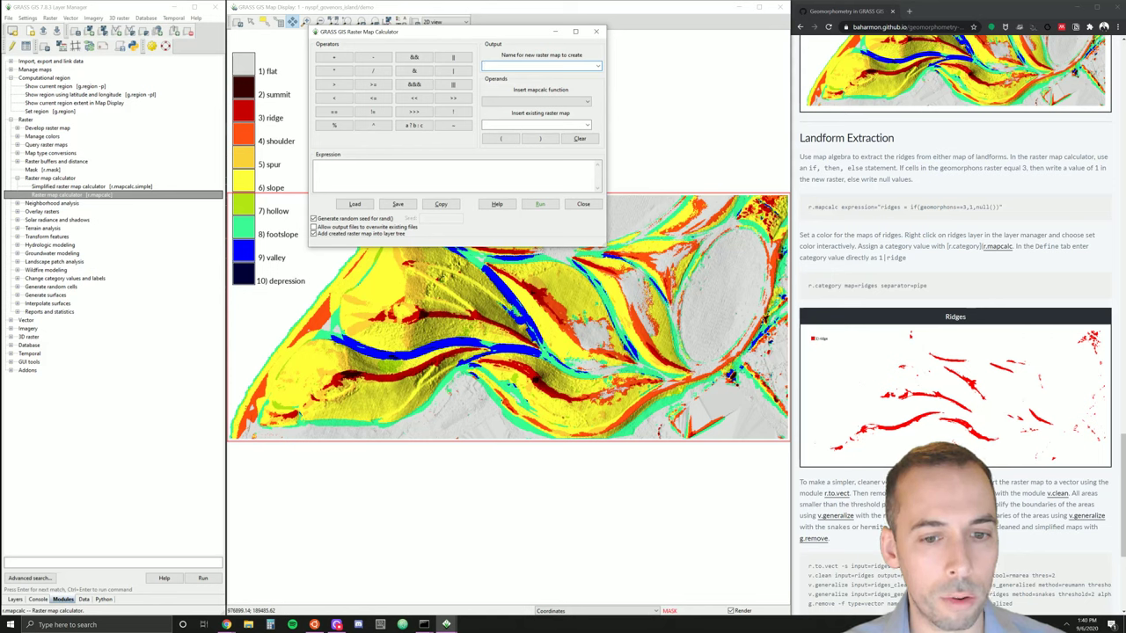
type("ridges")
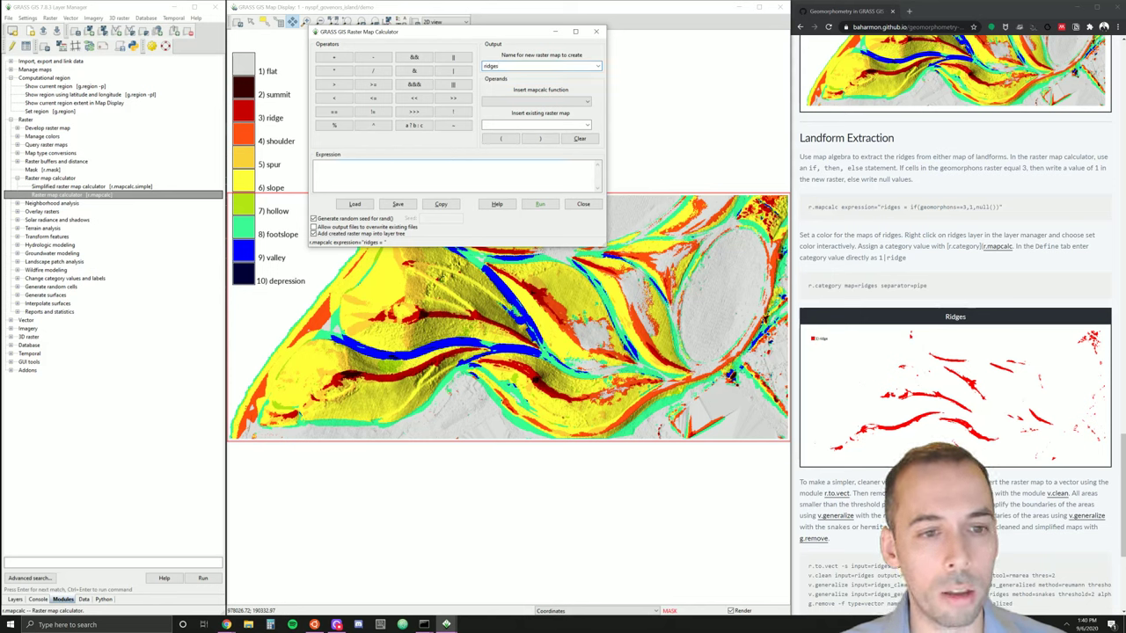
- Insert the if(x,a,b) function template into the map calculator expression
left_click(457, 174)
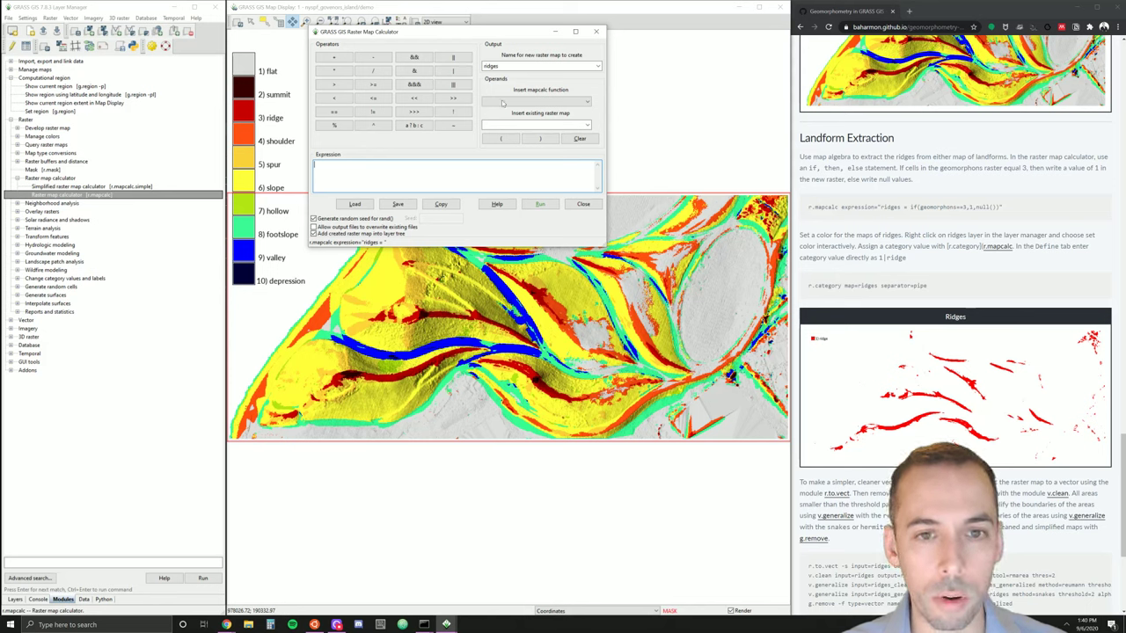
left_click(530, 102)
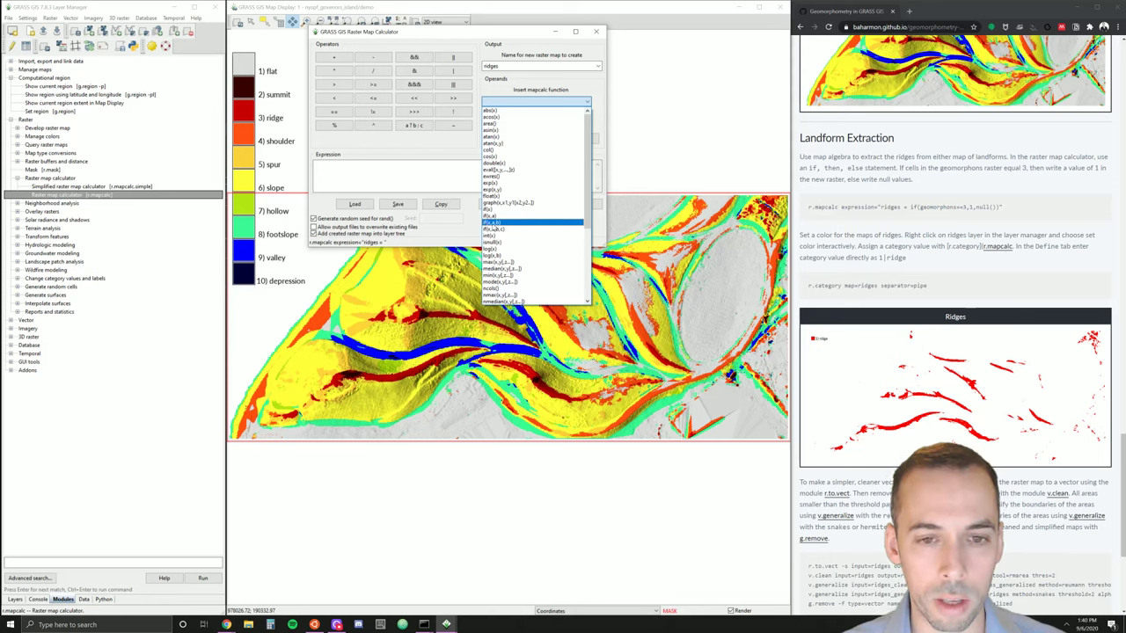
left_click(505, 223)
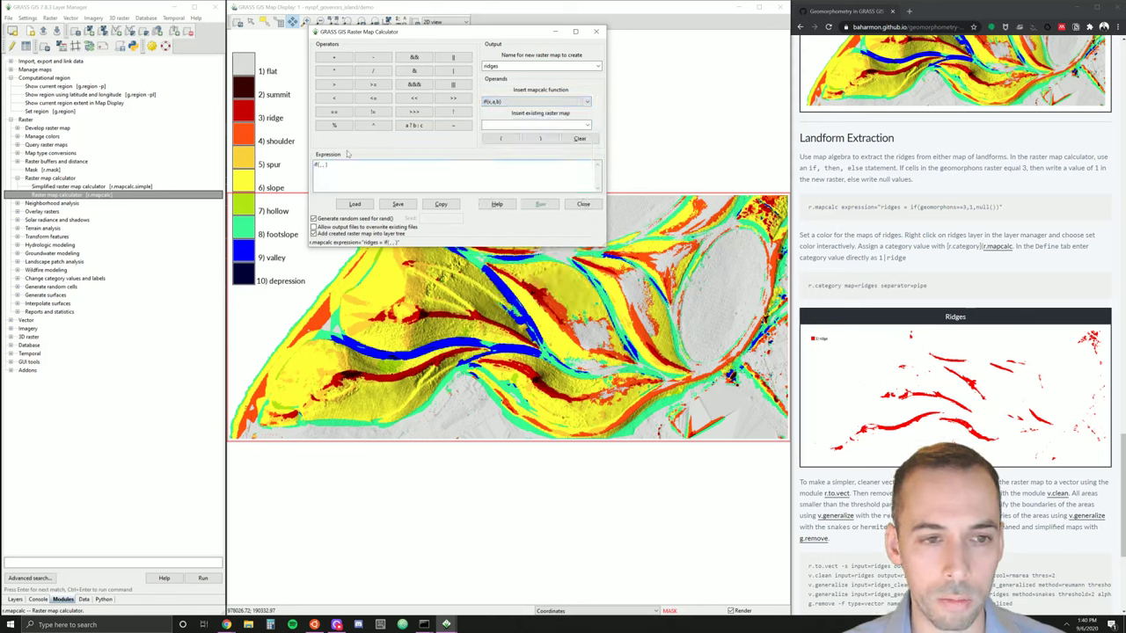
- Replace the calculator expression with if(geomorphons==3,1,null())
key("ctrl+a")
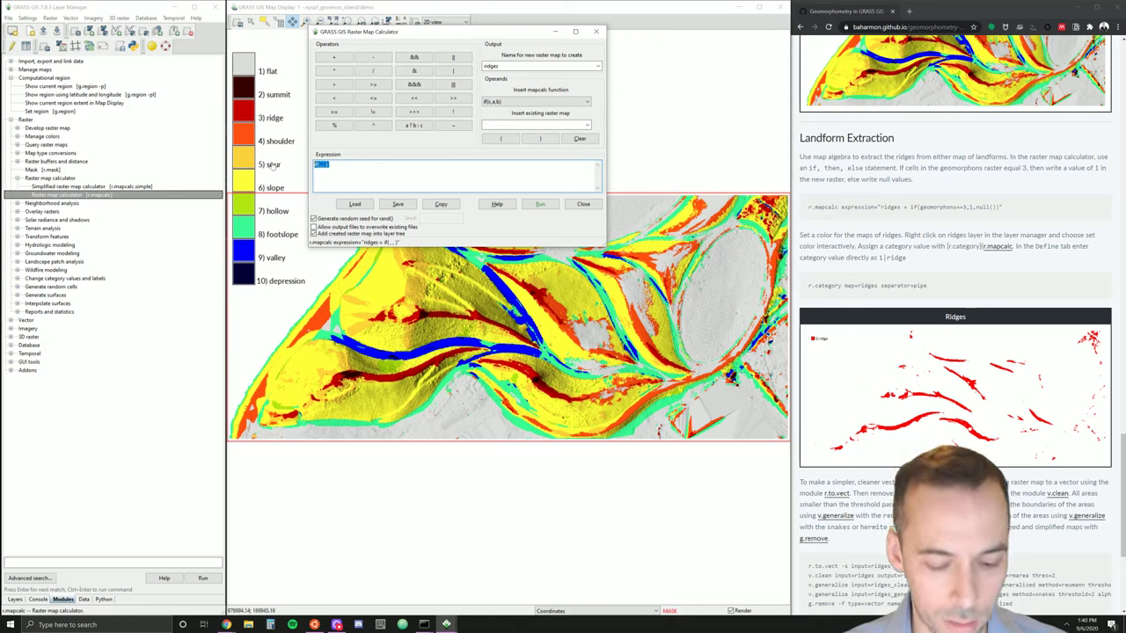
type("if(")
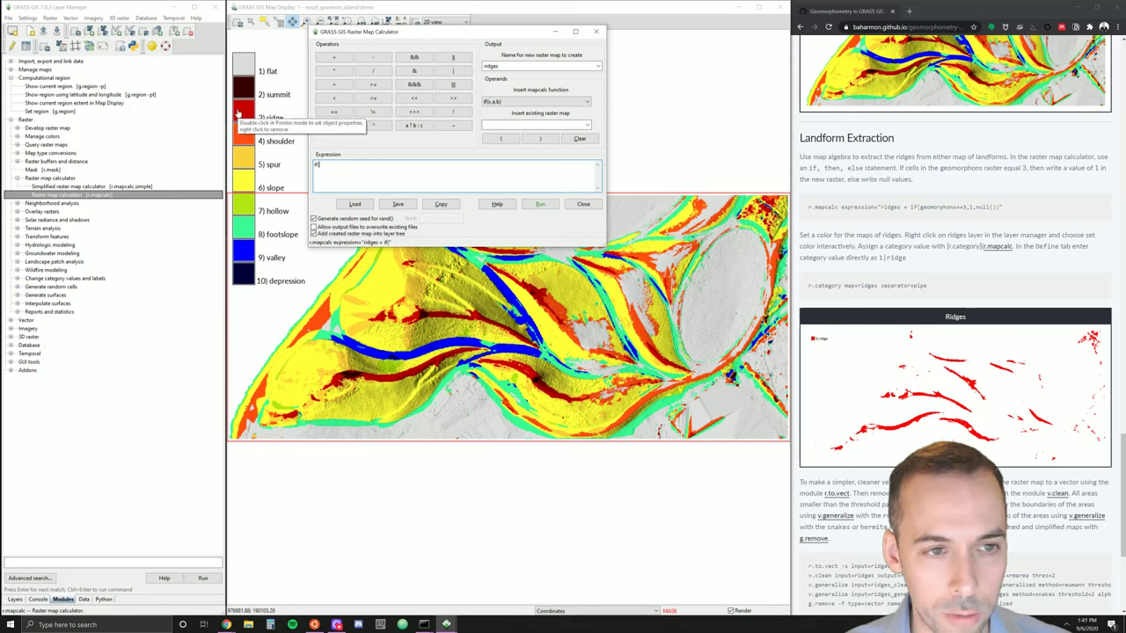
type("geomorphons==3,1")
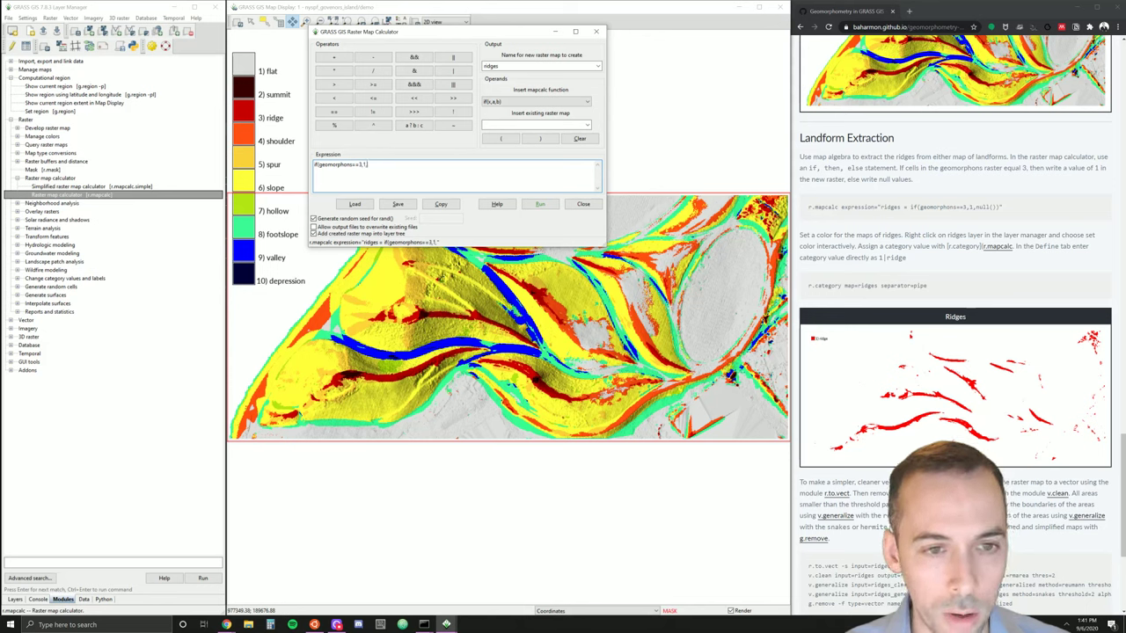
type(",")
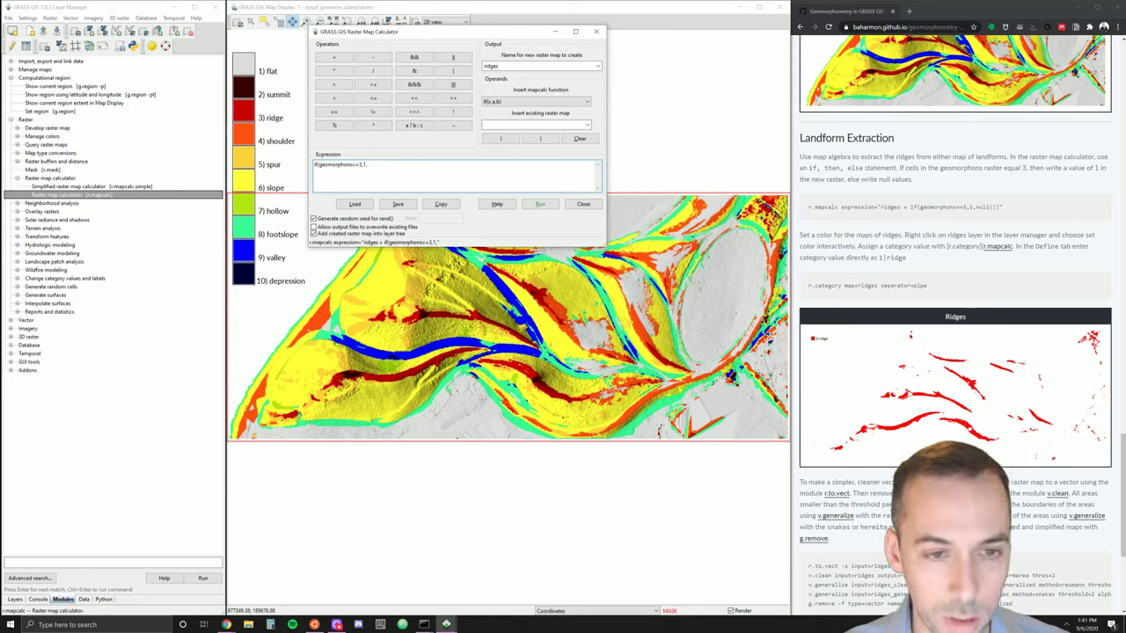
type("null()")
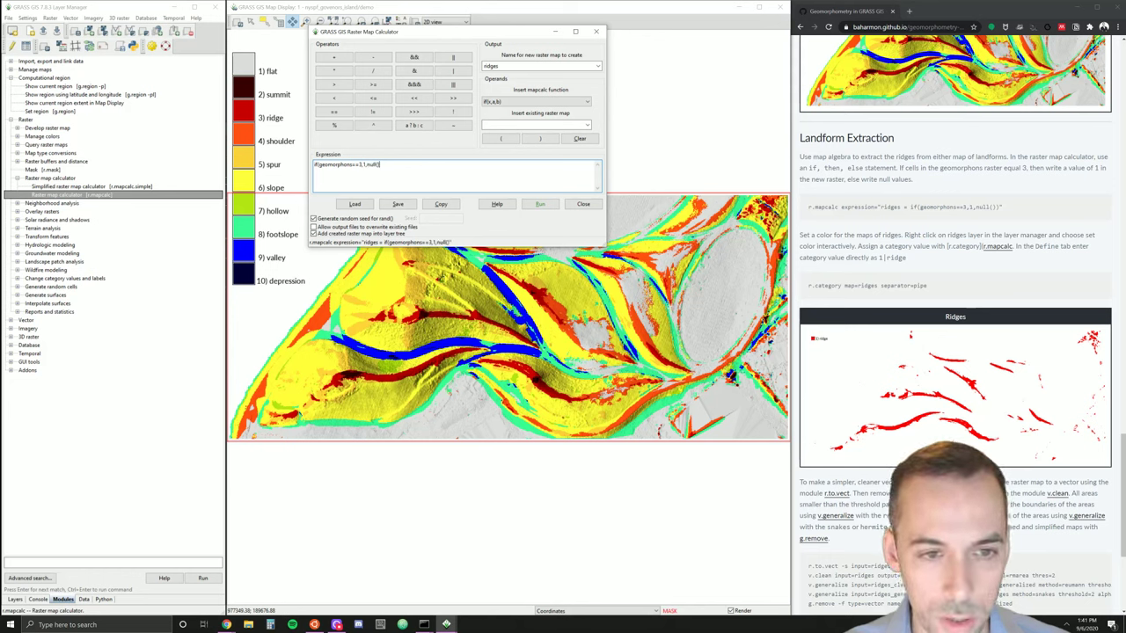
type(")")
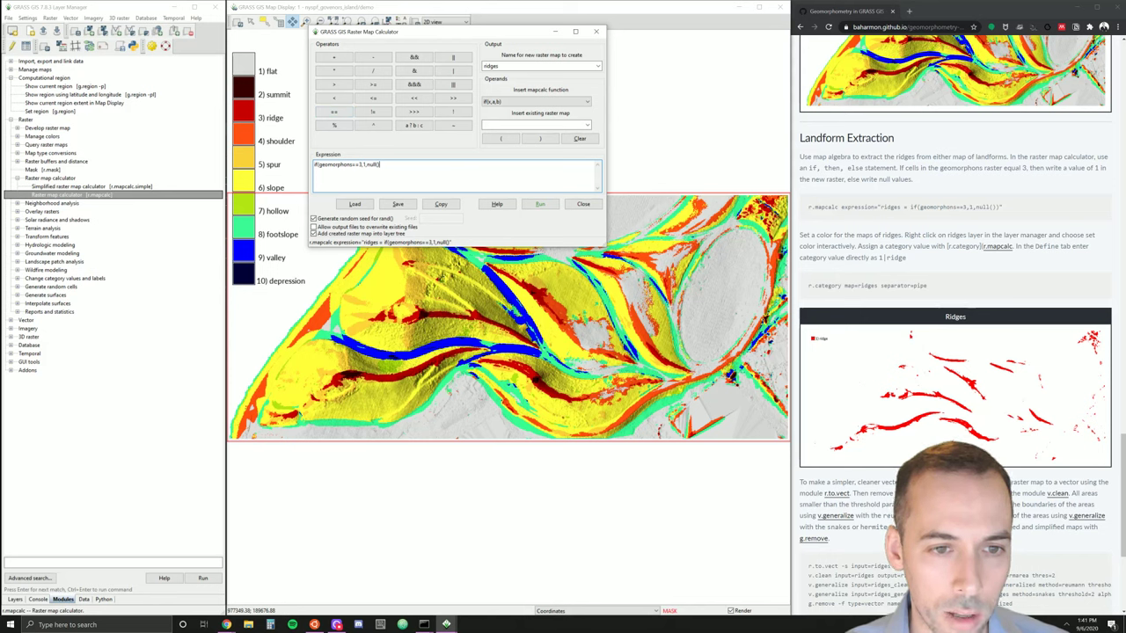
key("End")
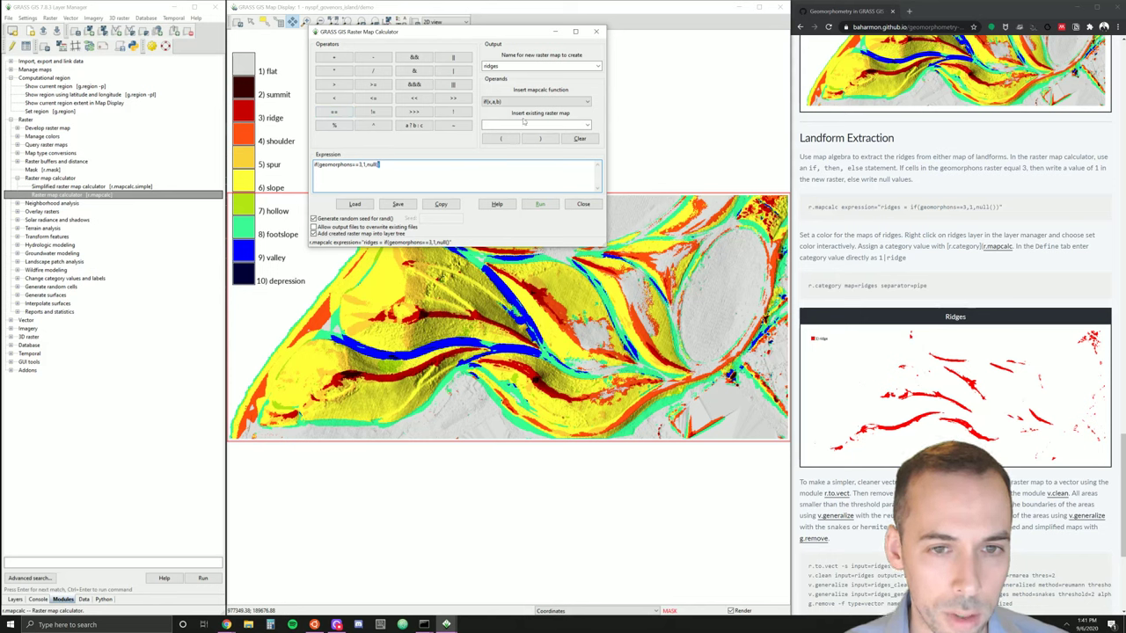
left_click(571, 103)
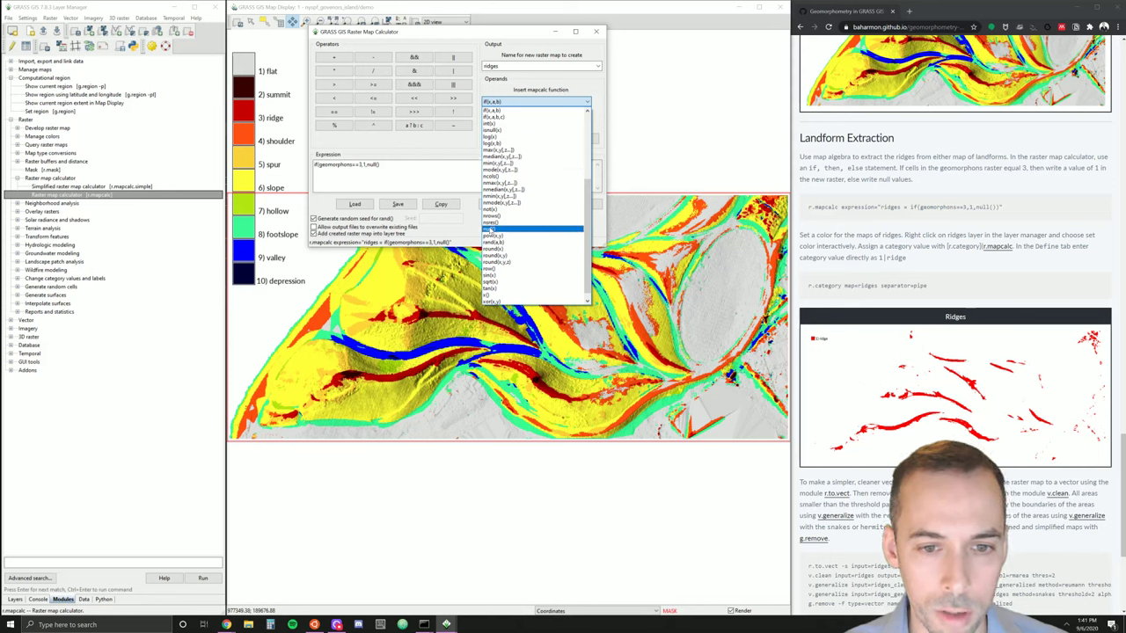
left_click(417, 175)
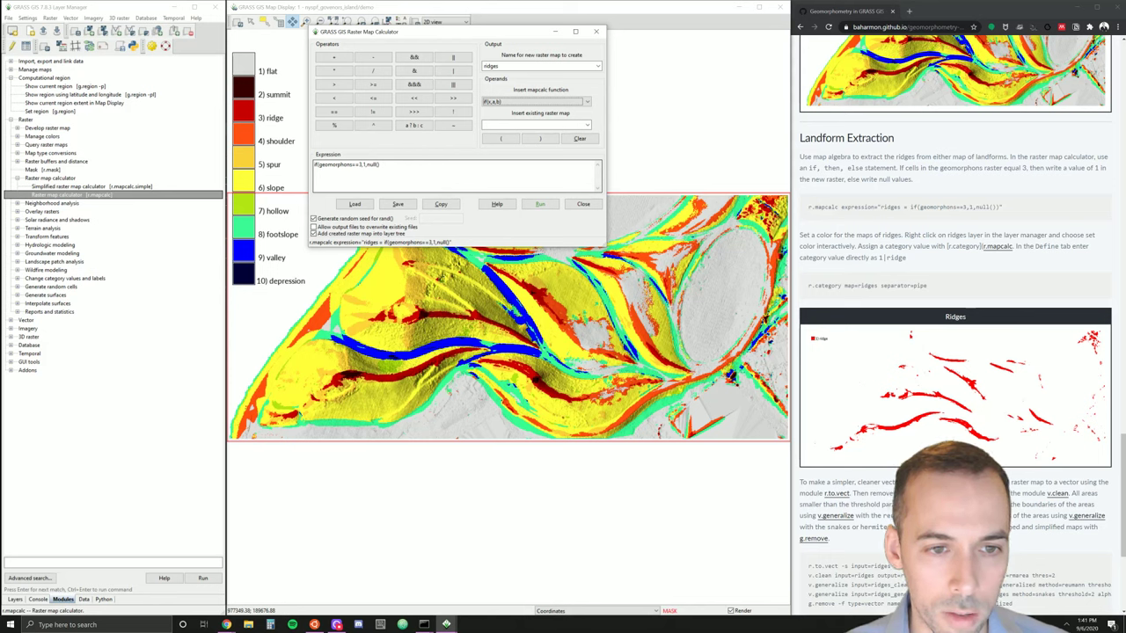
left_click(380, 164)
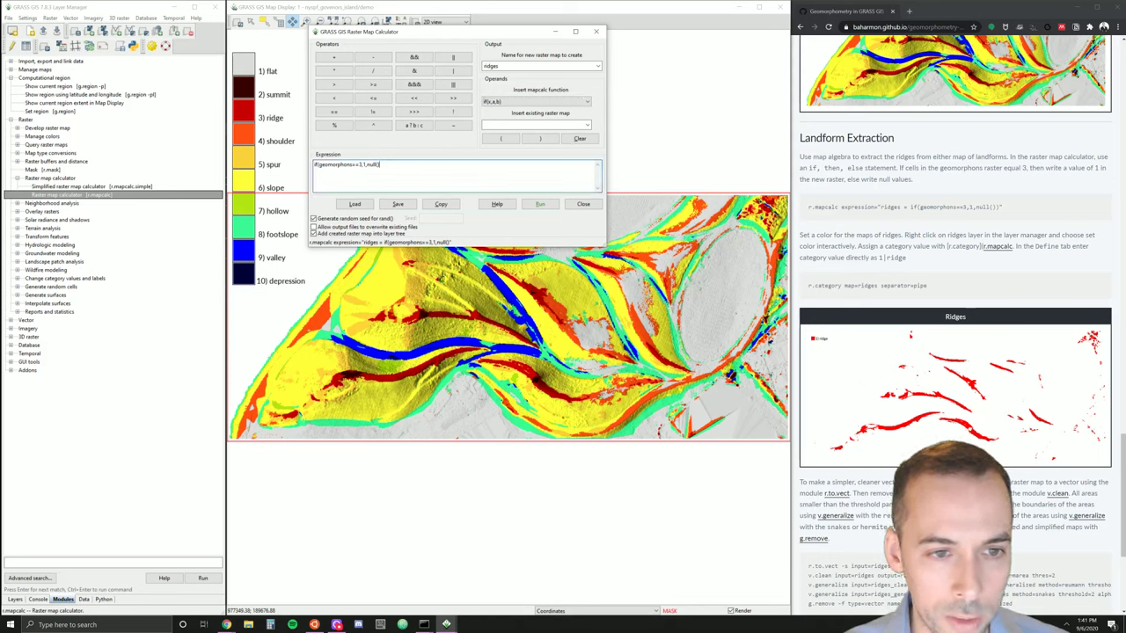
type(")")
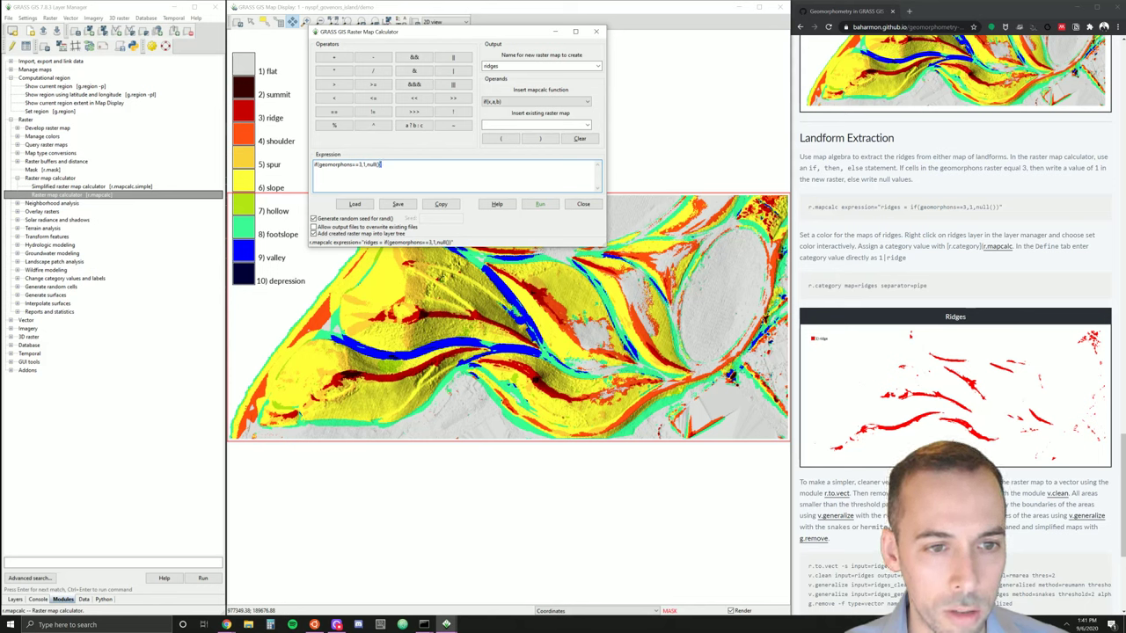
- Run the map calculation to create the ridges raster and minimize the calculator
left_click_drag(318, 164, 361, 165)
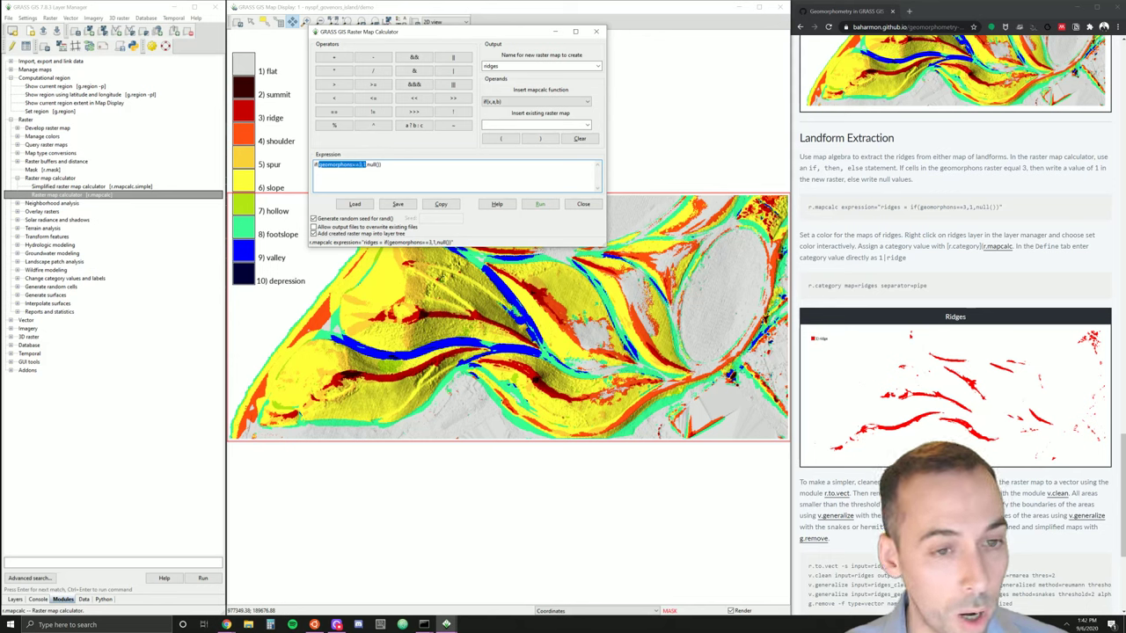
left_click_drag(366, 165, 380, 165)
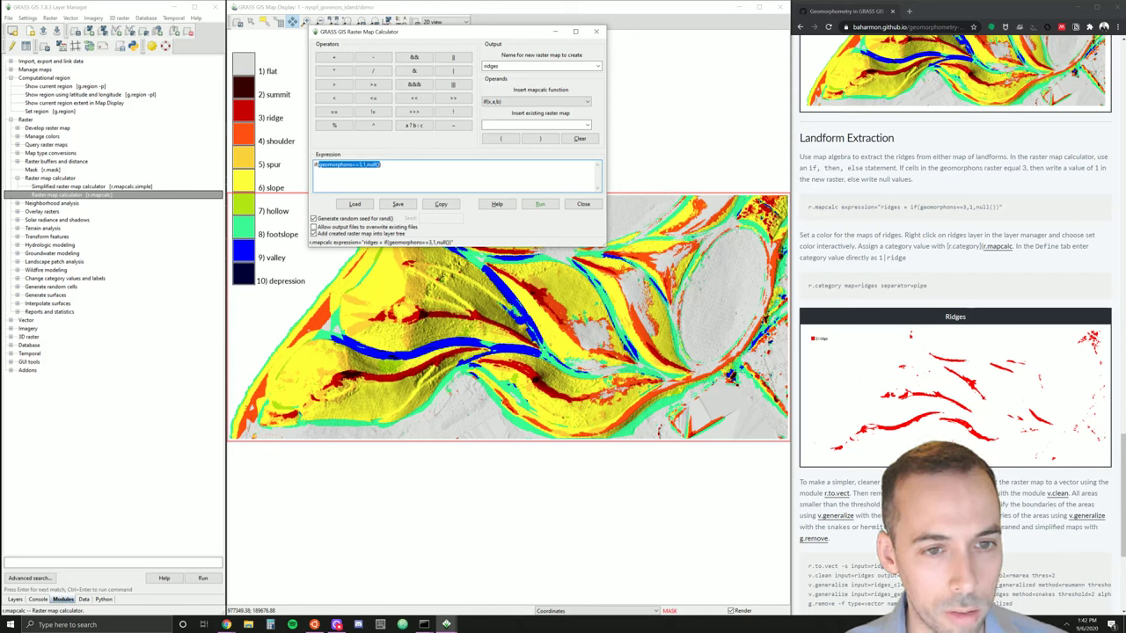
left_click(380, 164)
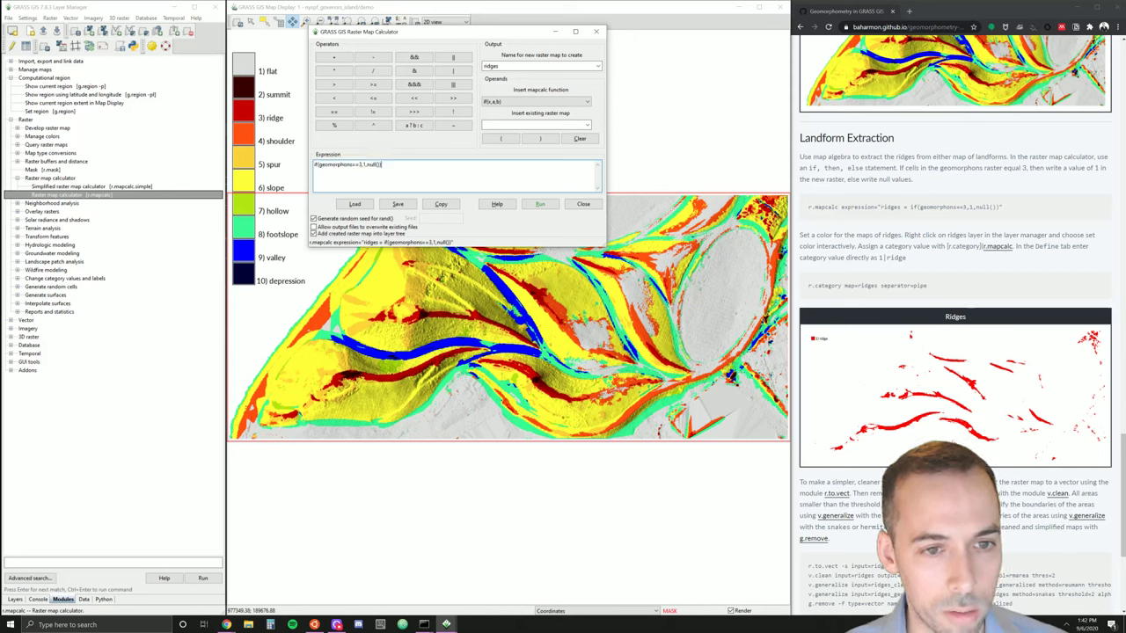
left_click(527, 207)
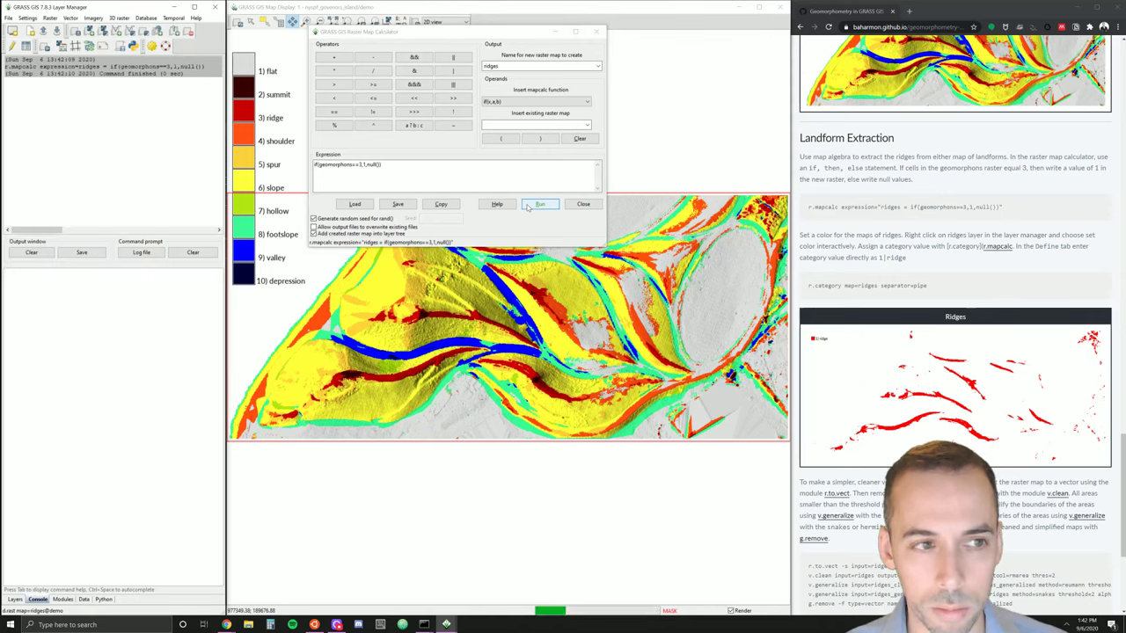
left_click(555, 32)
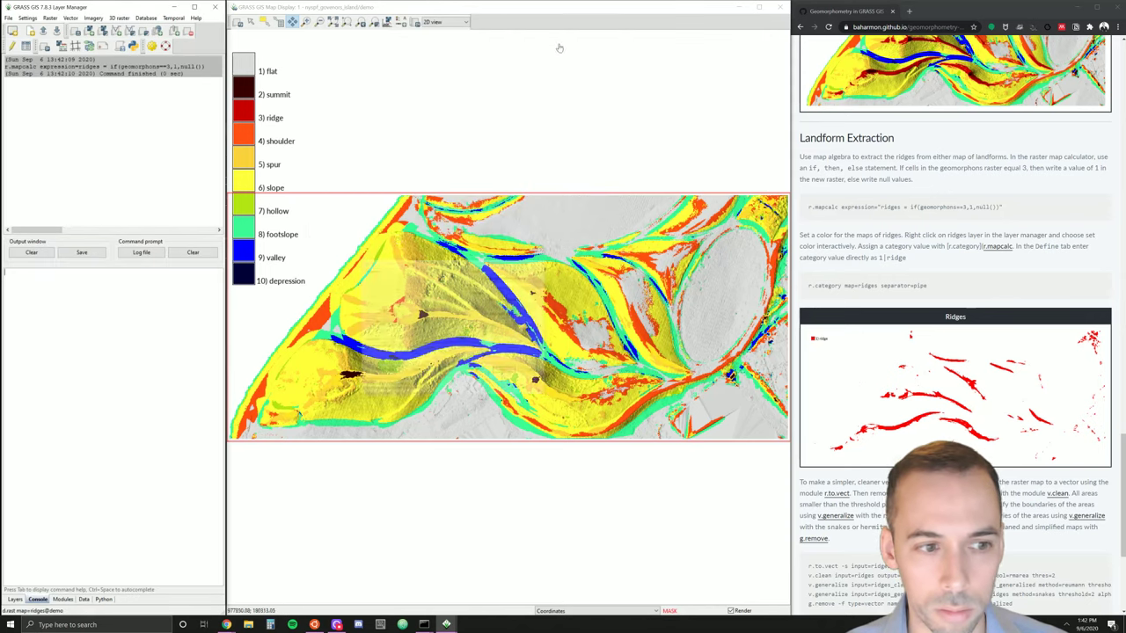
- Hide the shaded_geomorphons and geomorphons layers, leaving only the ridges layer displayed
left_click(15, 599)
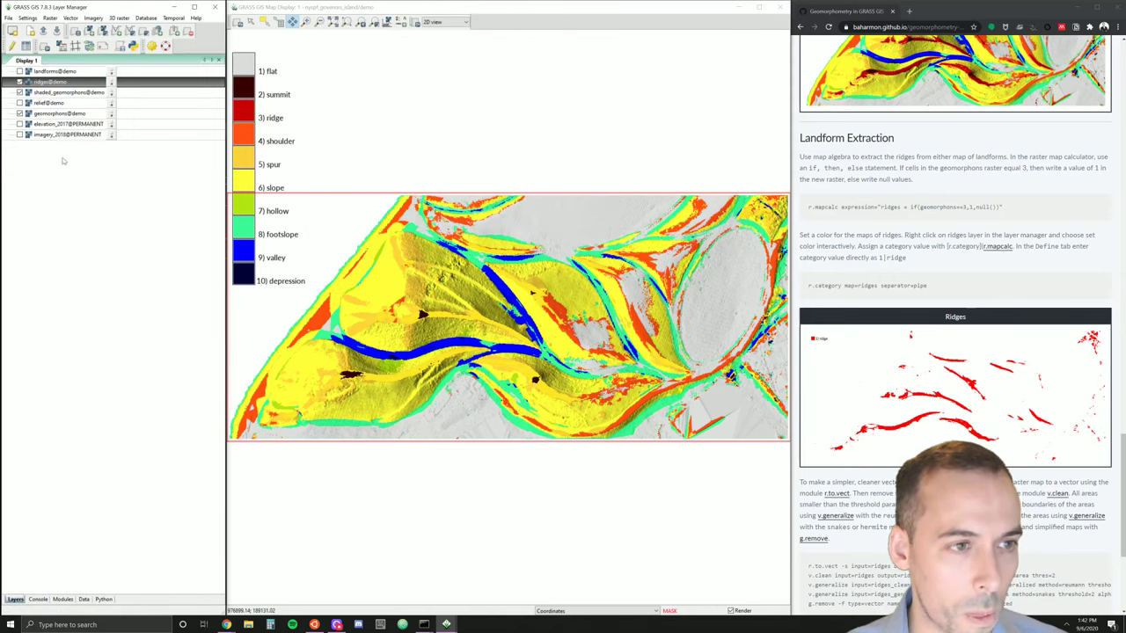
left_click(20, 92)
left_click(20, 114)
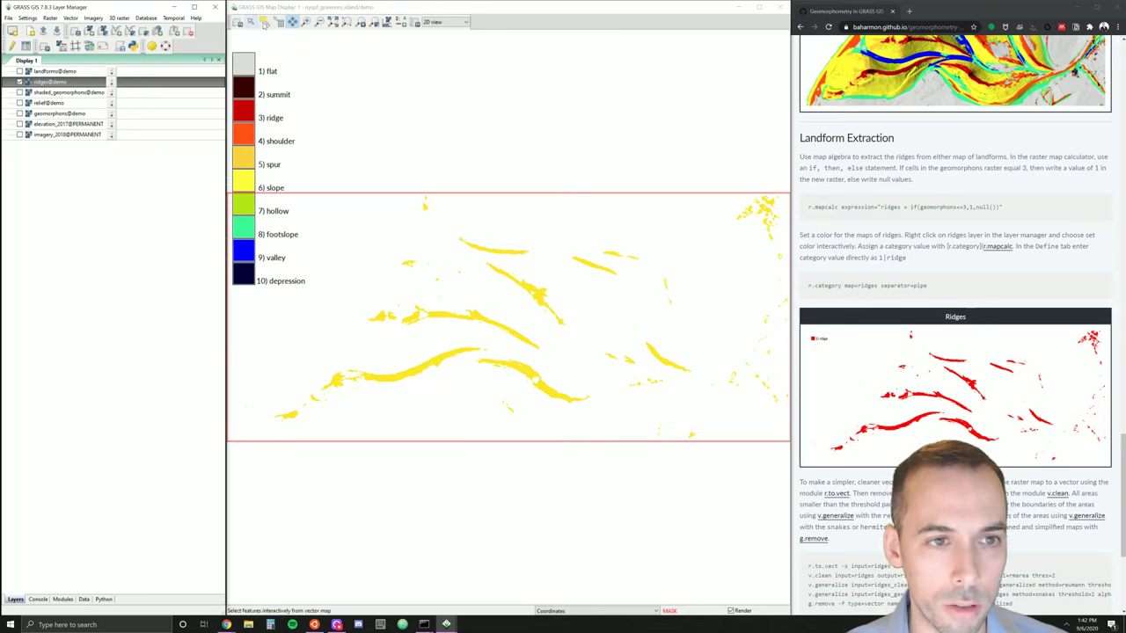
- Resize the landform legend to a smaller box alongside the western edge of the ridges map
left_click(250, 22)
right_click(251, 57)
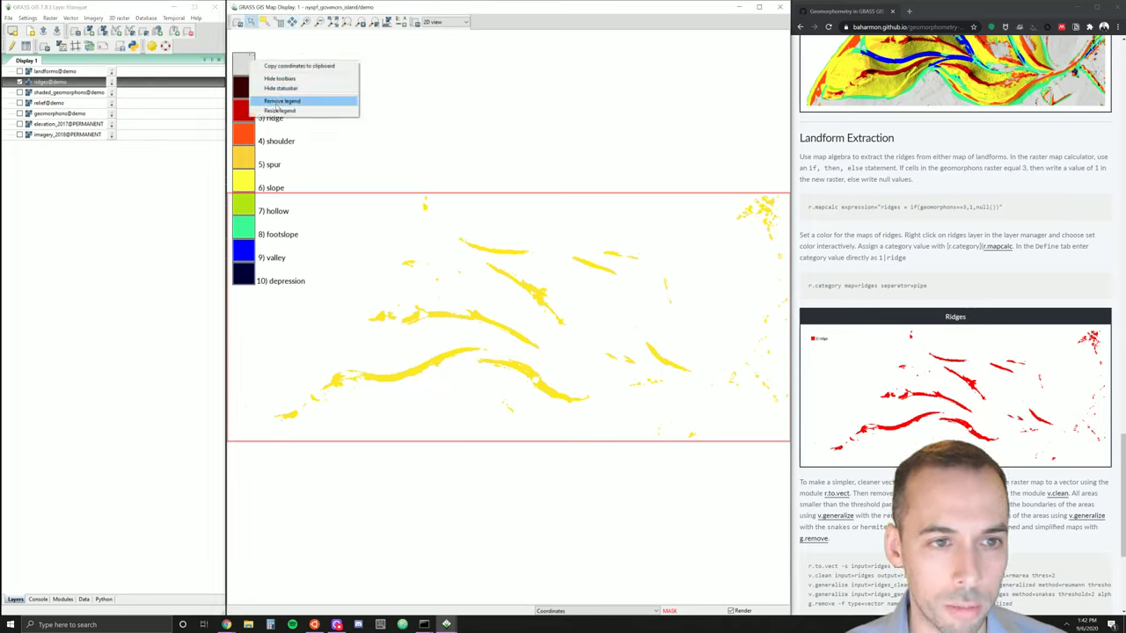
left_click(276, 111)
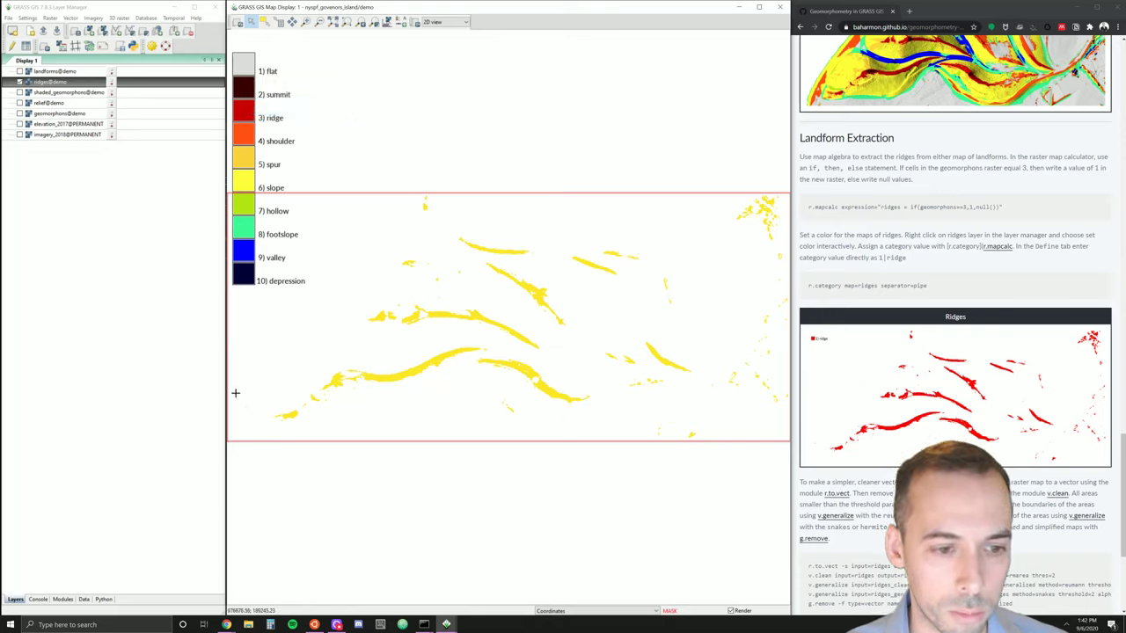
left_click_drag(235, 391, 249, 208)
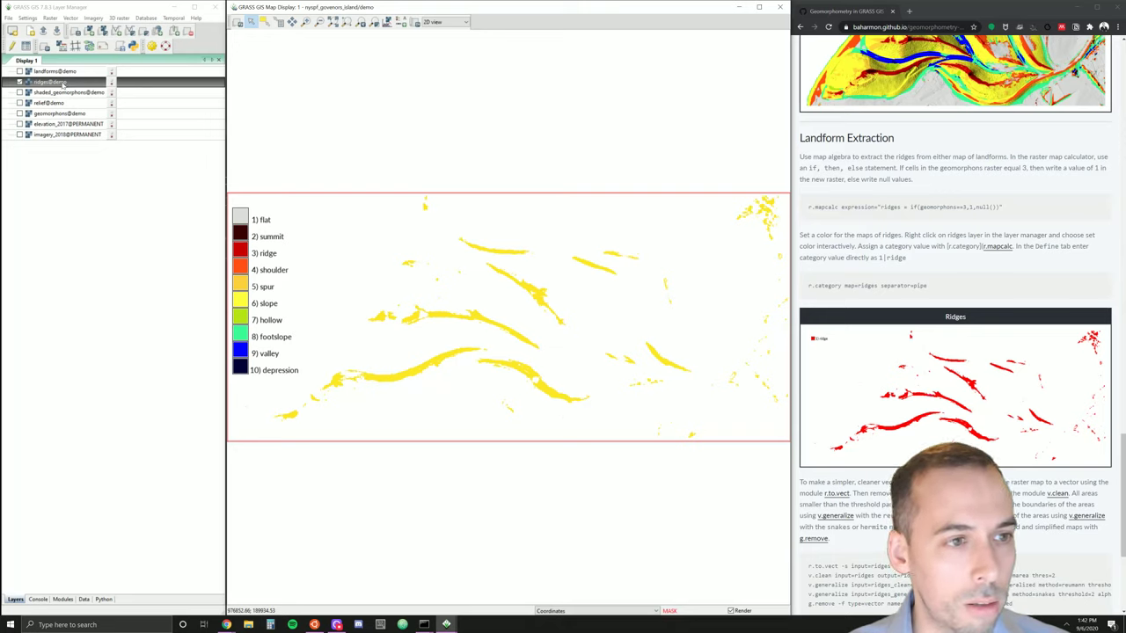
- Set the ridges layer's color table interactively so that category 1 is pure red, and apply it
right_click(61, 82)
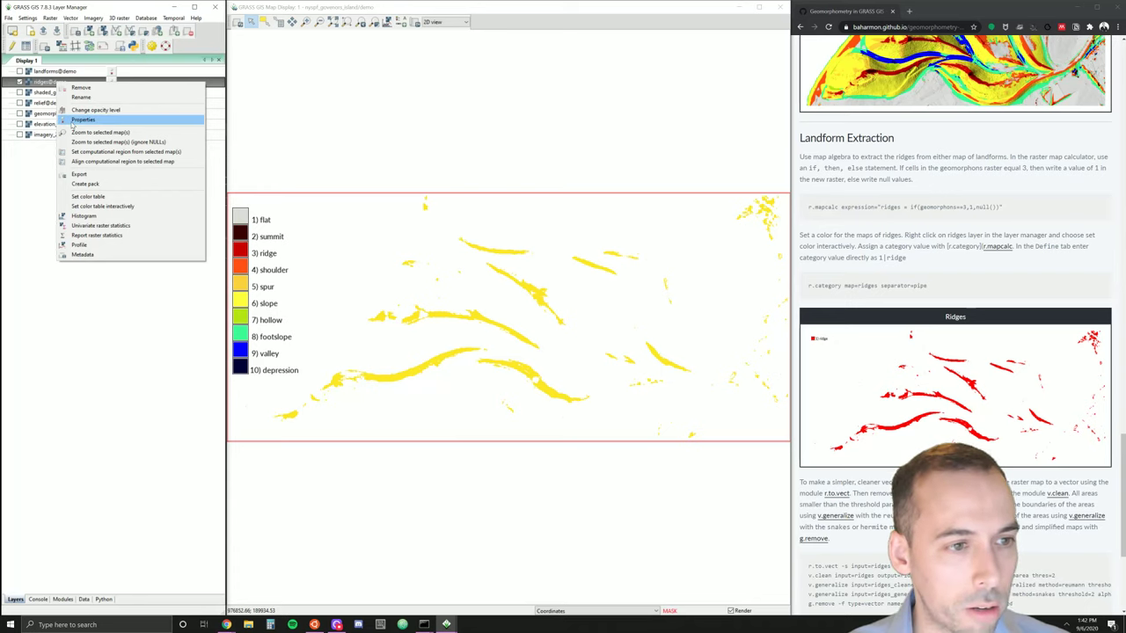
left_click(104, 207)
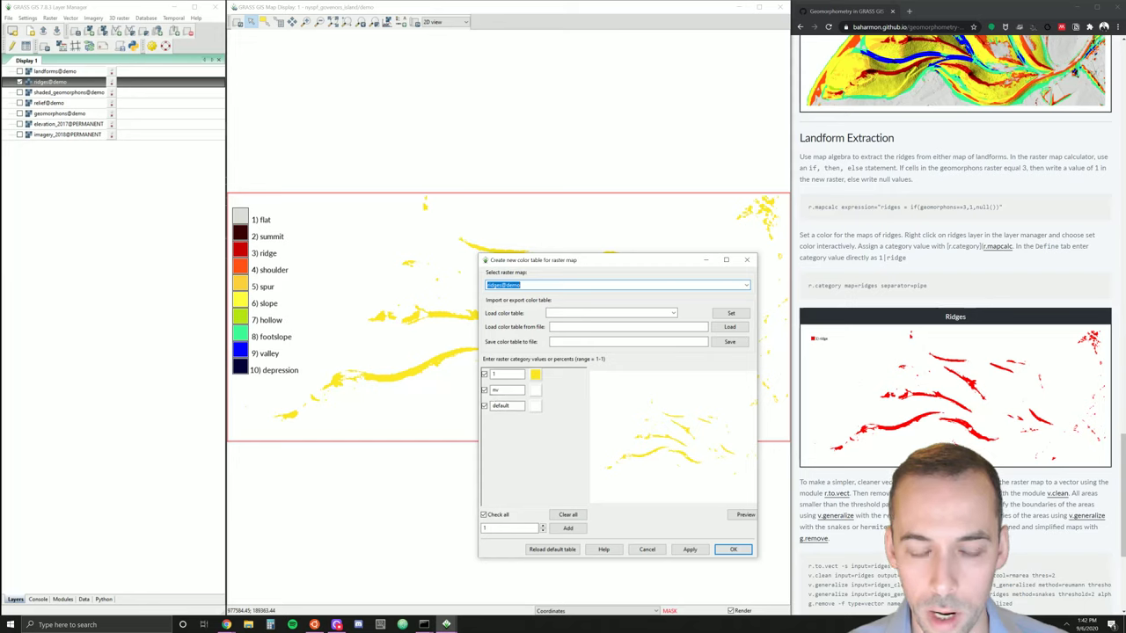
left_click(536, 375)
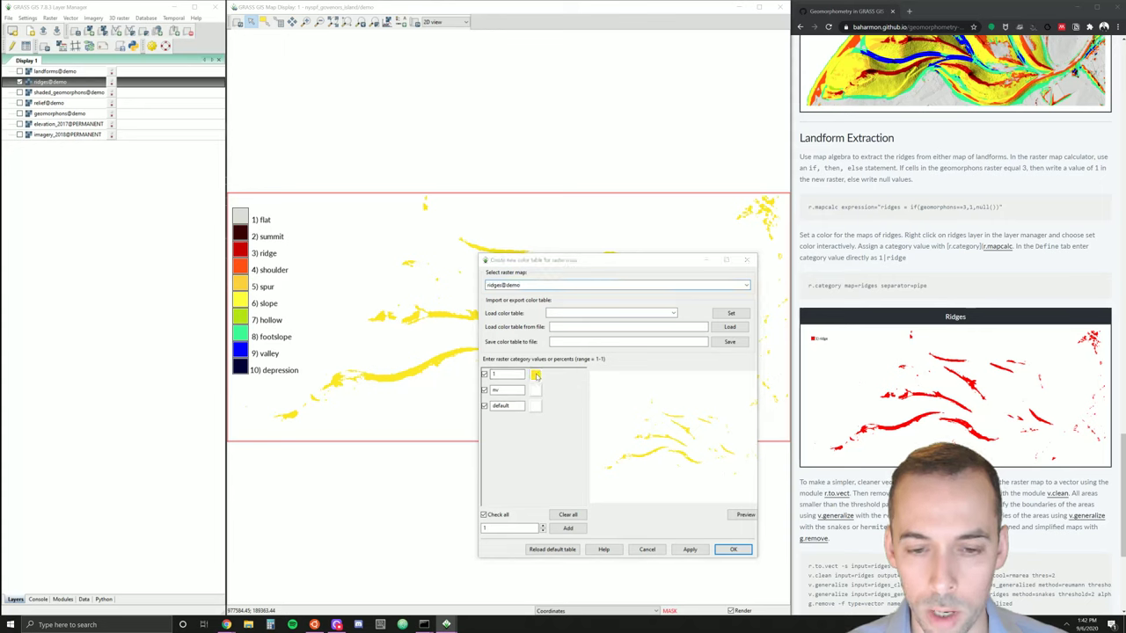
left_click(492, 306)
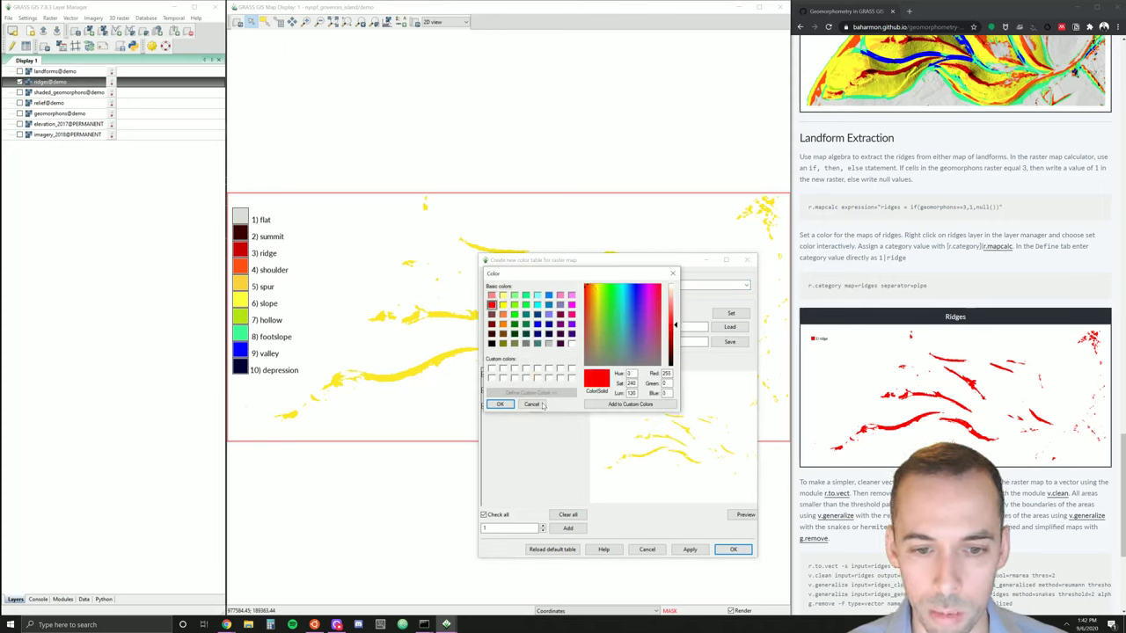
left_click(498, 404)
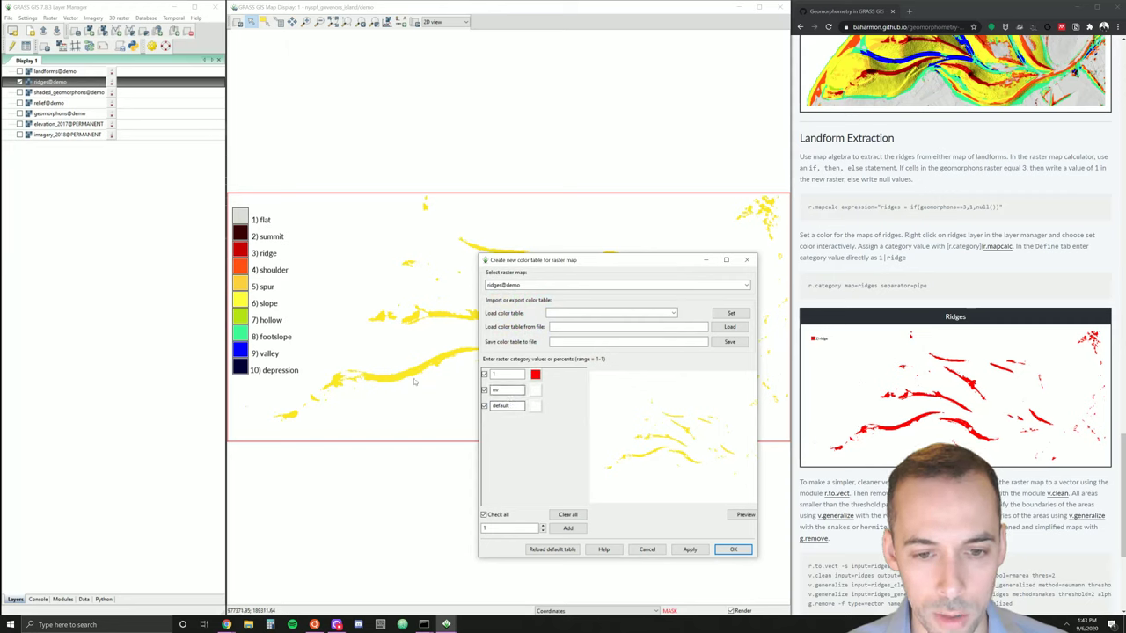
left_click(688, 550)
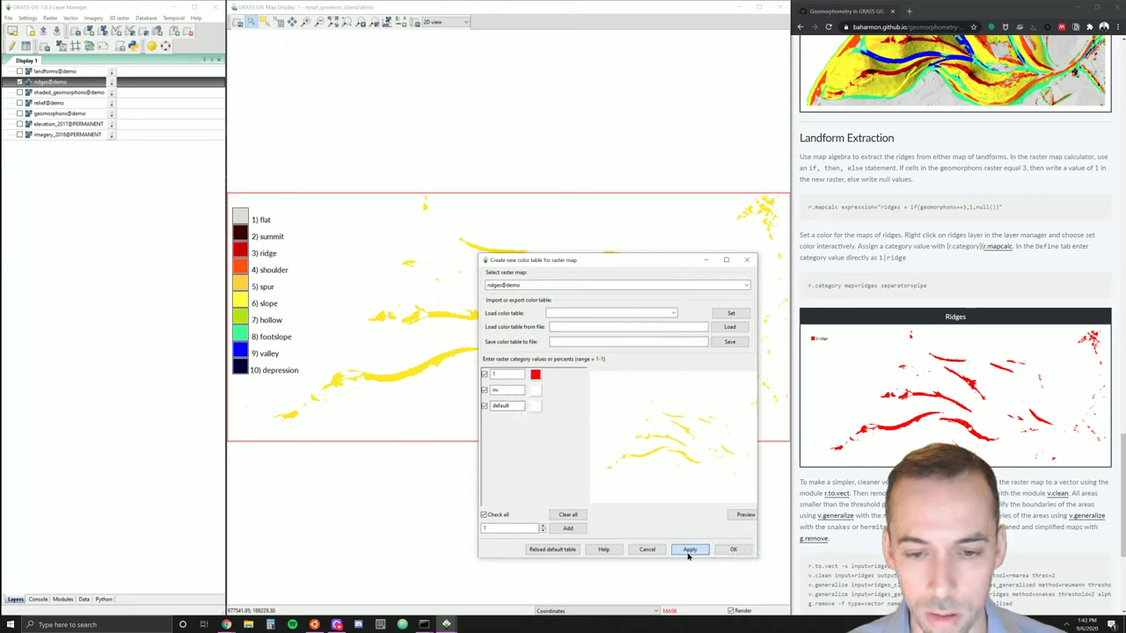
left_click(732, 549)
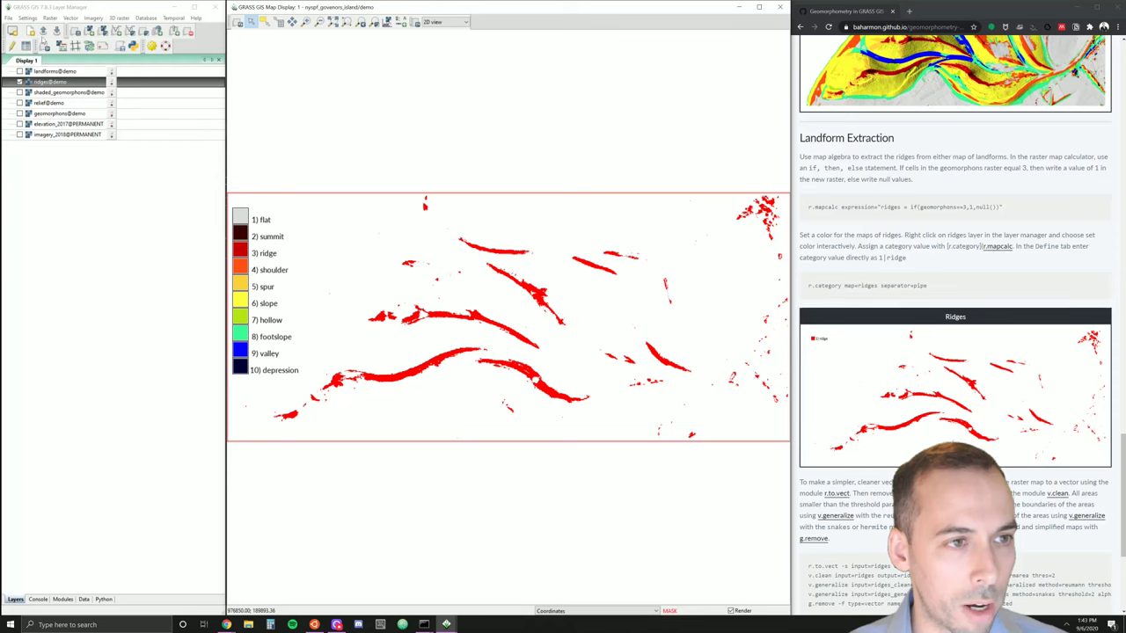
- Start r.category for the ridges raster and set its field separator to pipe
left_click(50, 19)
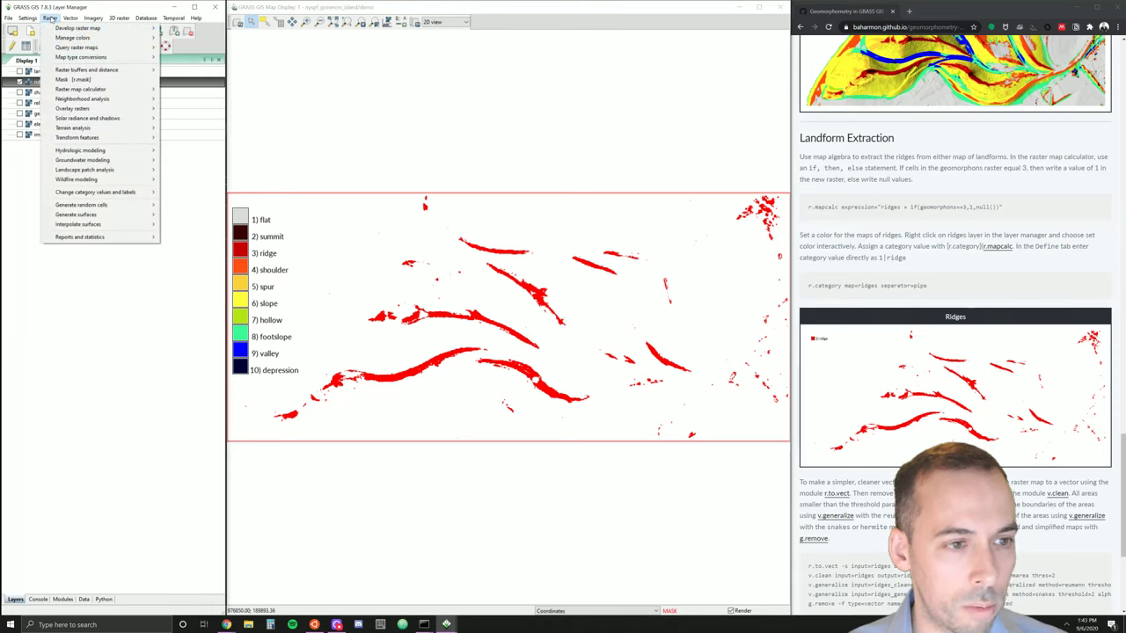
mouse_move(131, 194)
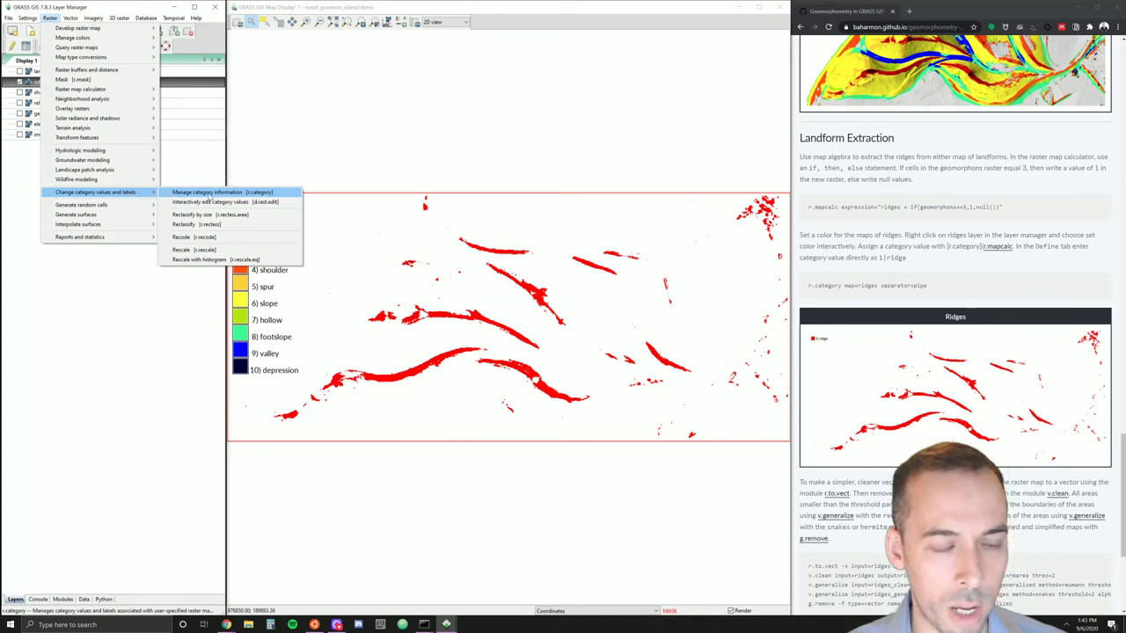
left_click(261, 193)
left_click(492, 232)
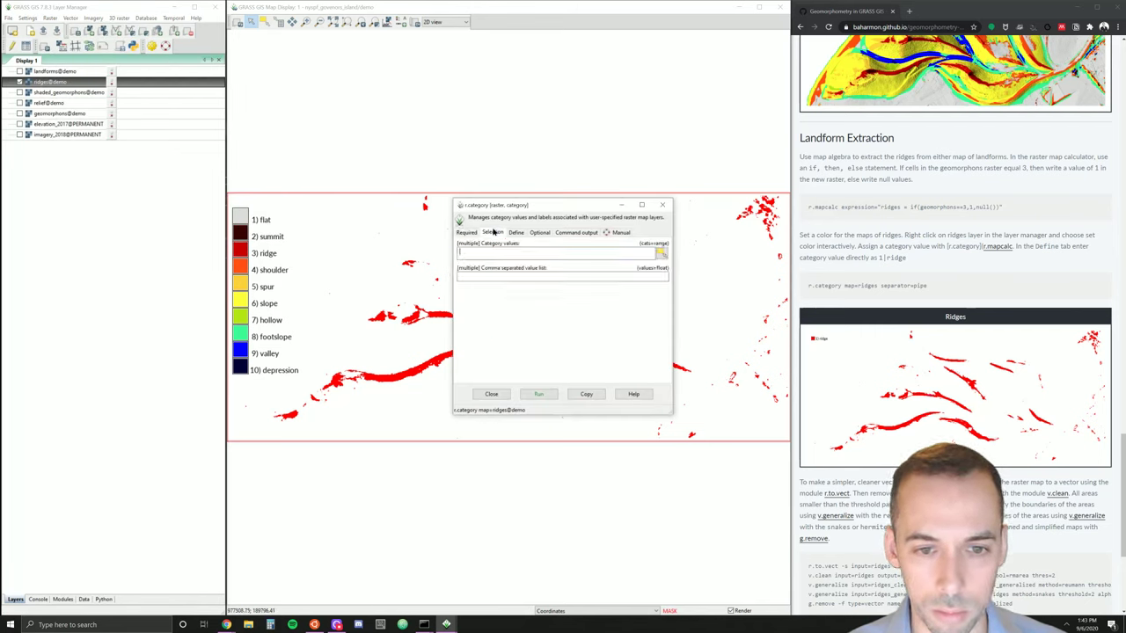
left_click(466, 233)
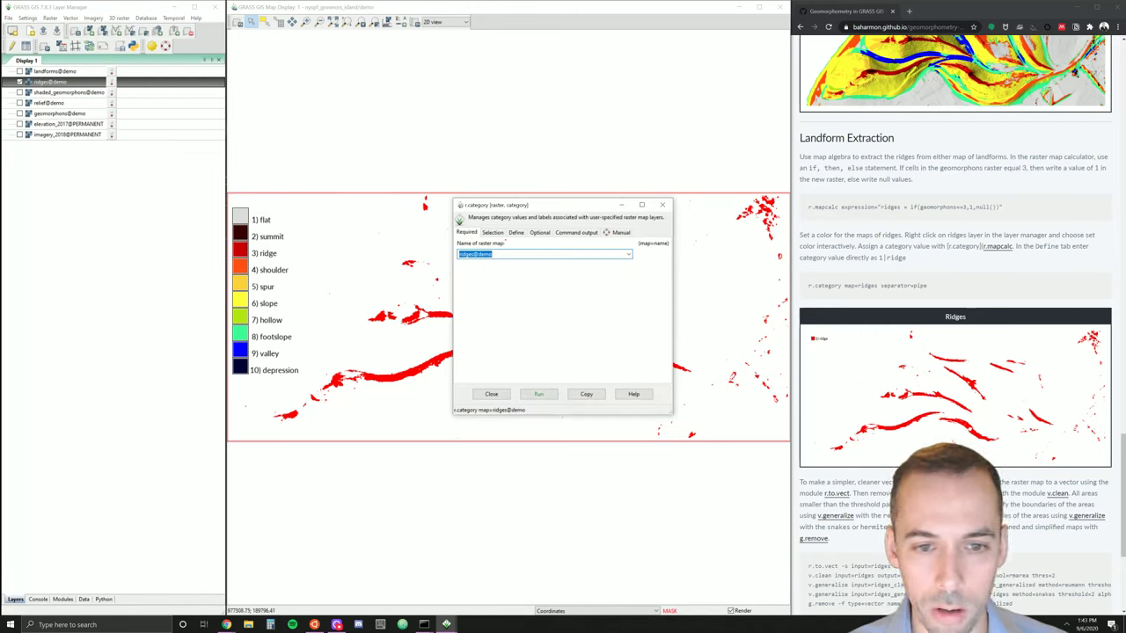
left_click(492, 234)
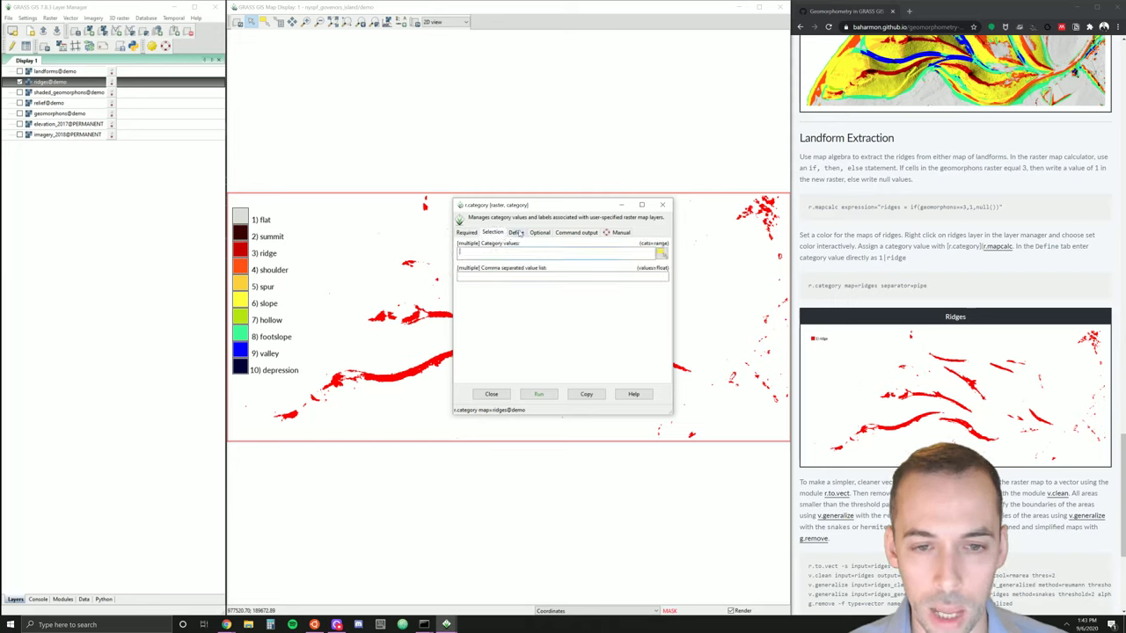
left_click(518, 233)
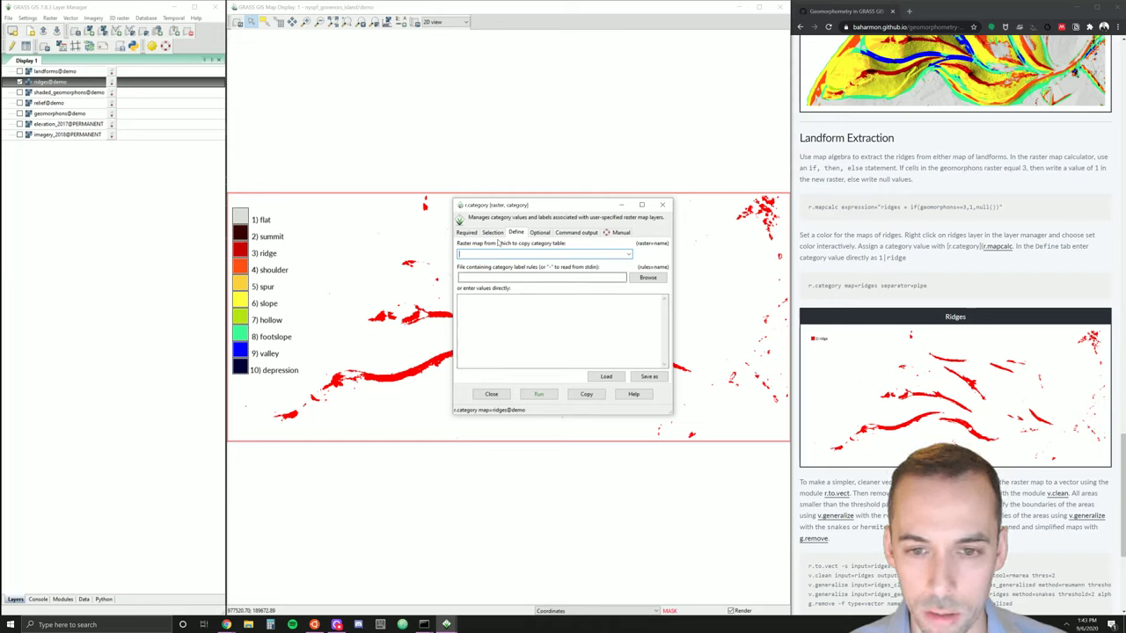
left_click(534, 233)
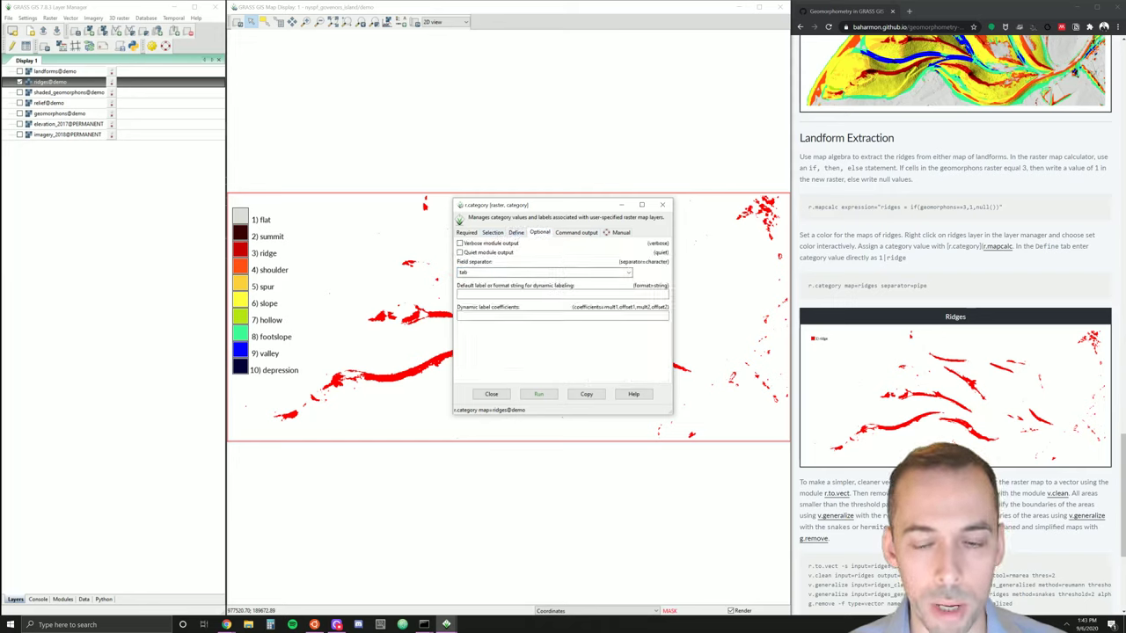
left_click(628, 273)
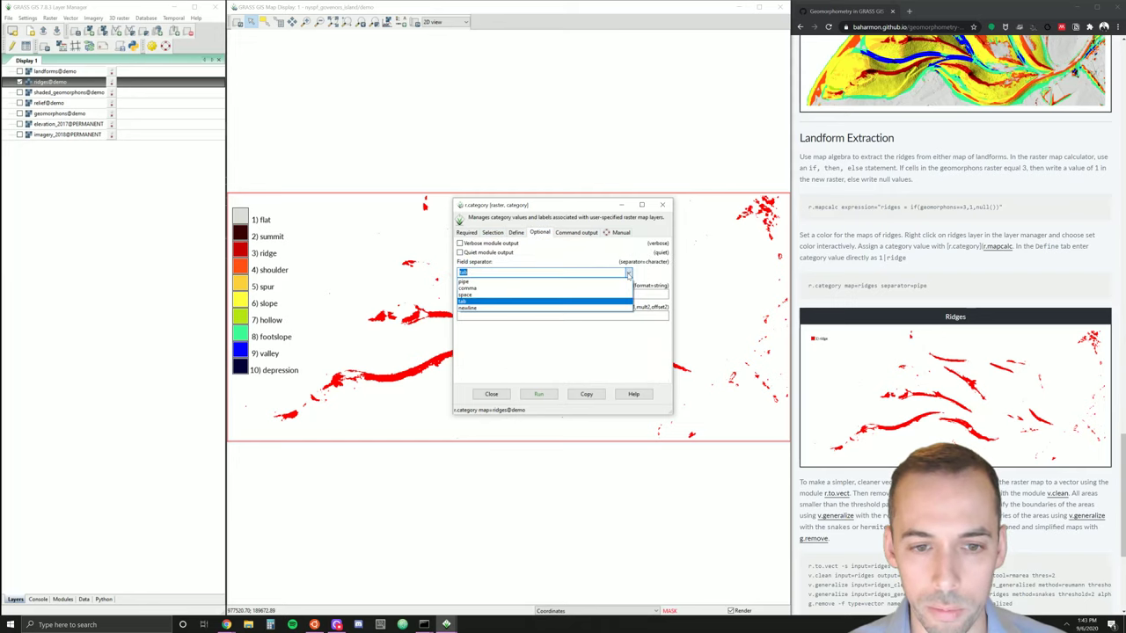
left_click(509, 281)
- Define the category label rule 1|ridge for the ridges raster, run r.category and close it
left_click(516, 233)
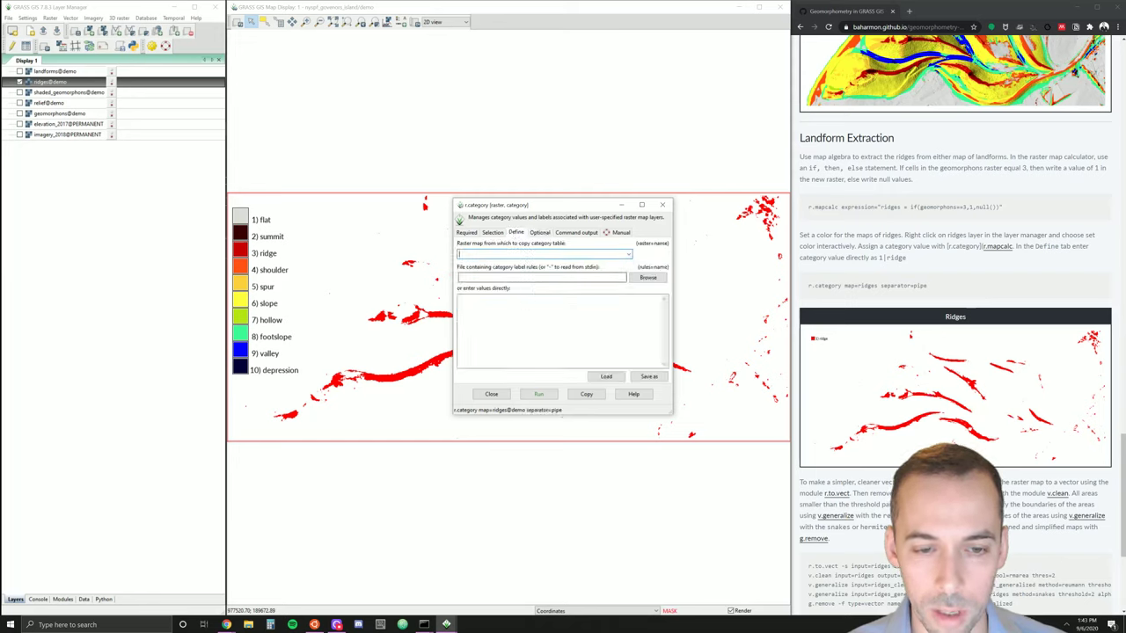
left_click(485, 295)
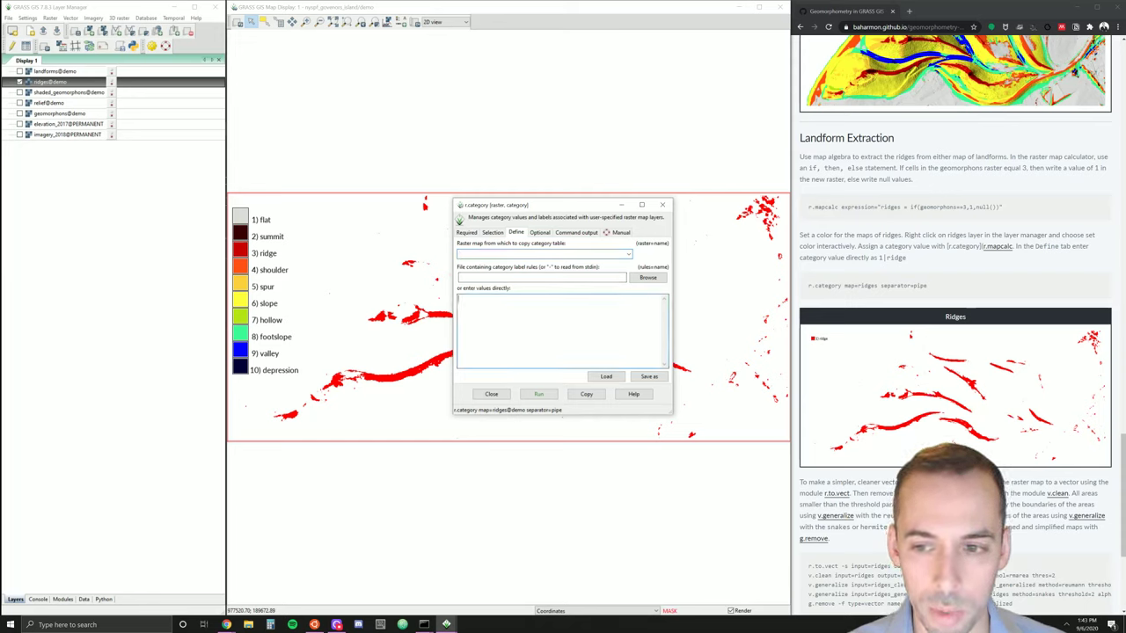
type("1|ridge")
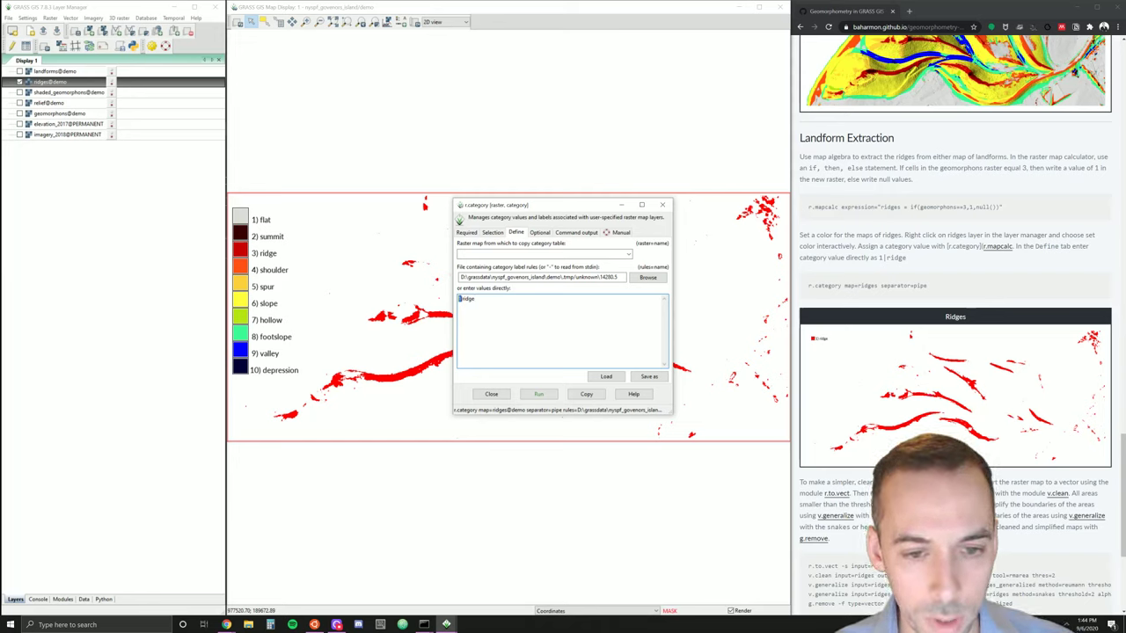
key("ctrl+a")
left_click(466, 299)
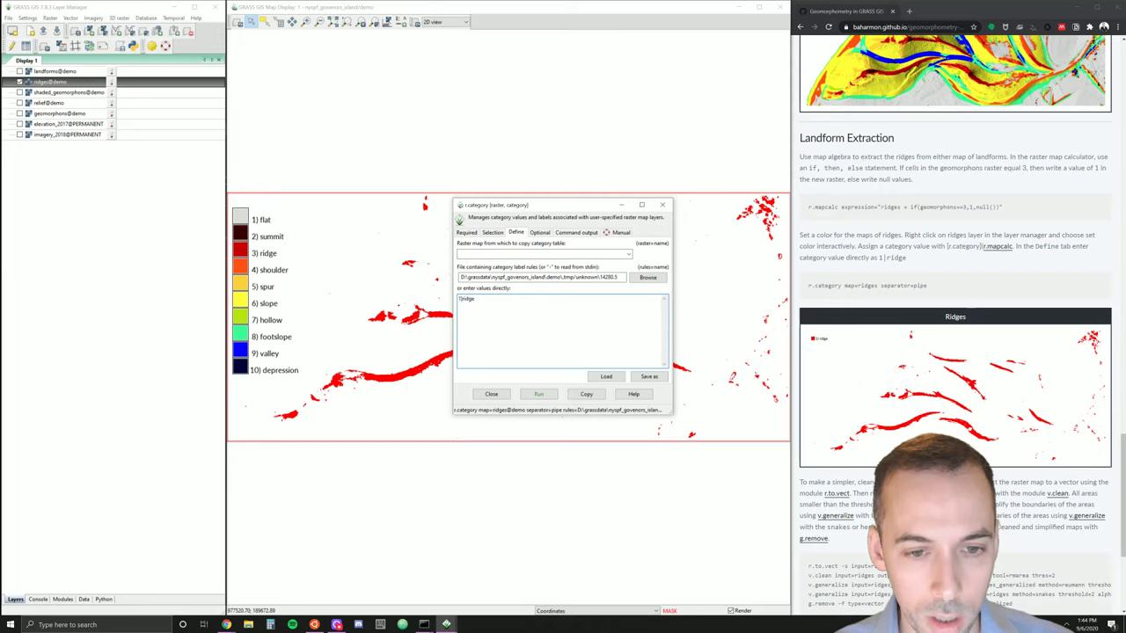
double_click(468, 299)
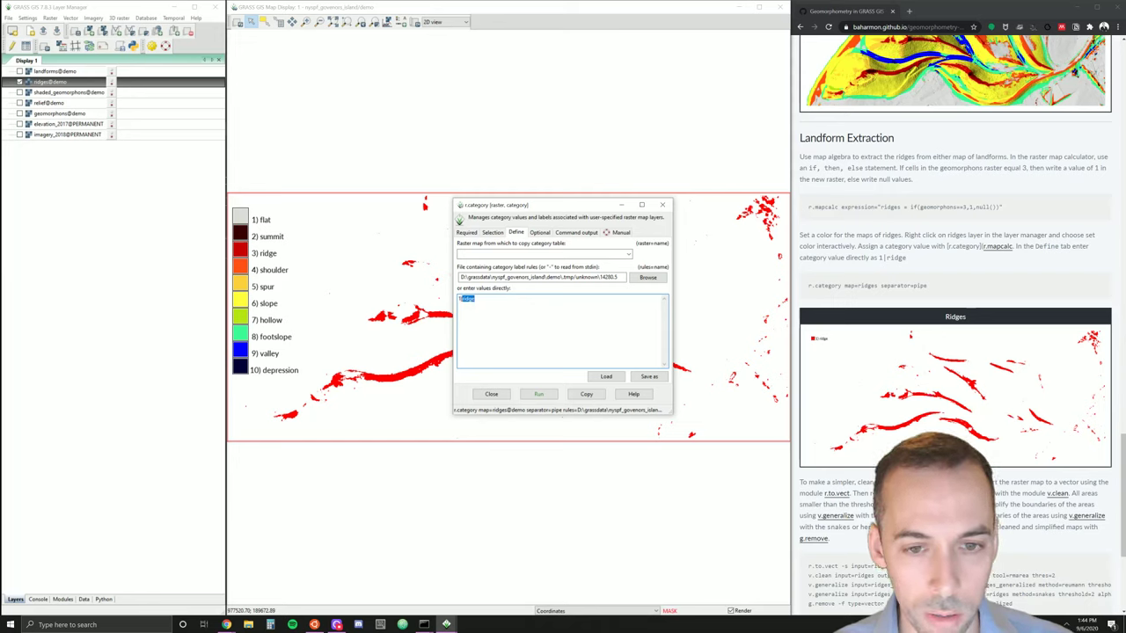
left_click(466, 299)
double_click(469, 299)
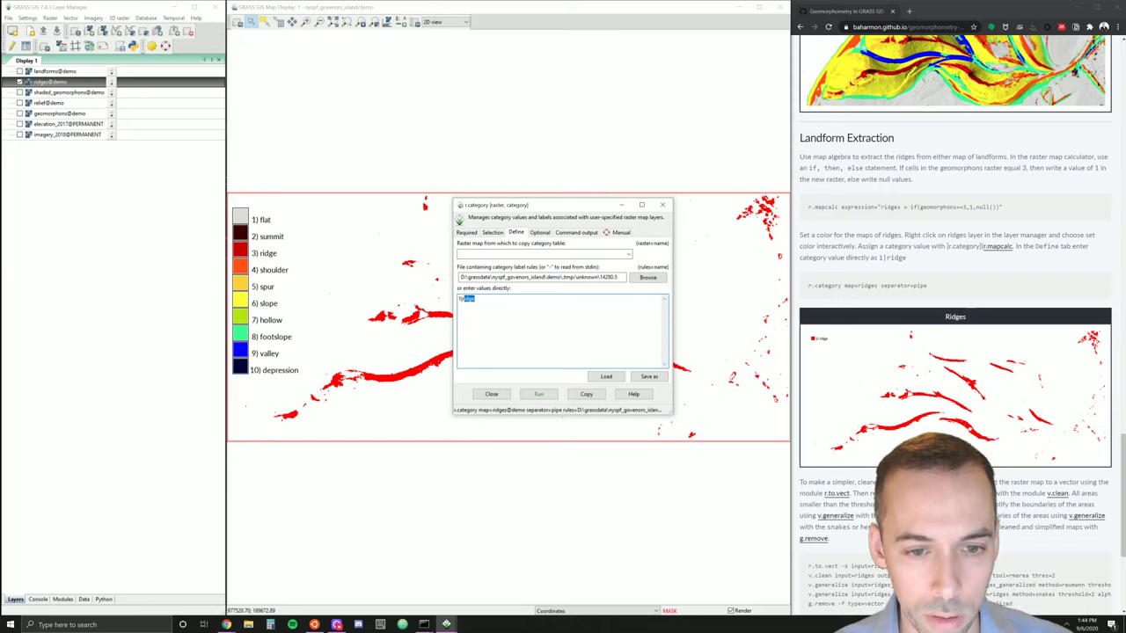
left_click(458, 299)
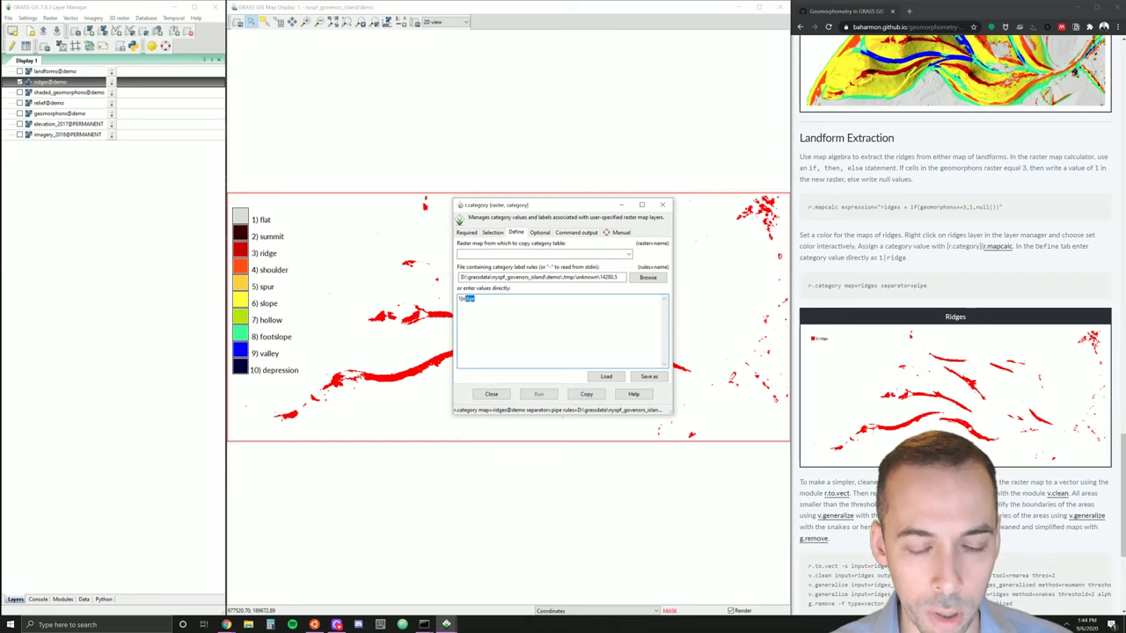
left_click(540, 395)
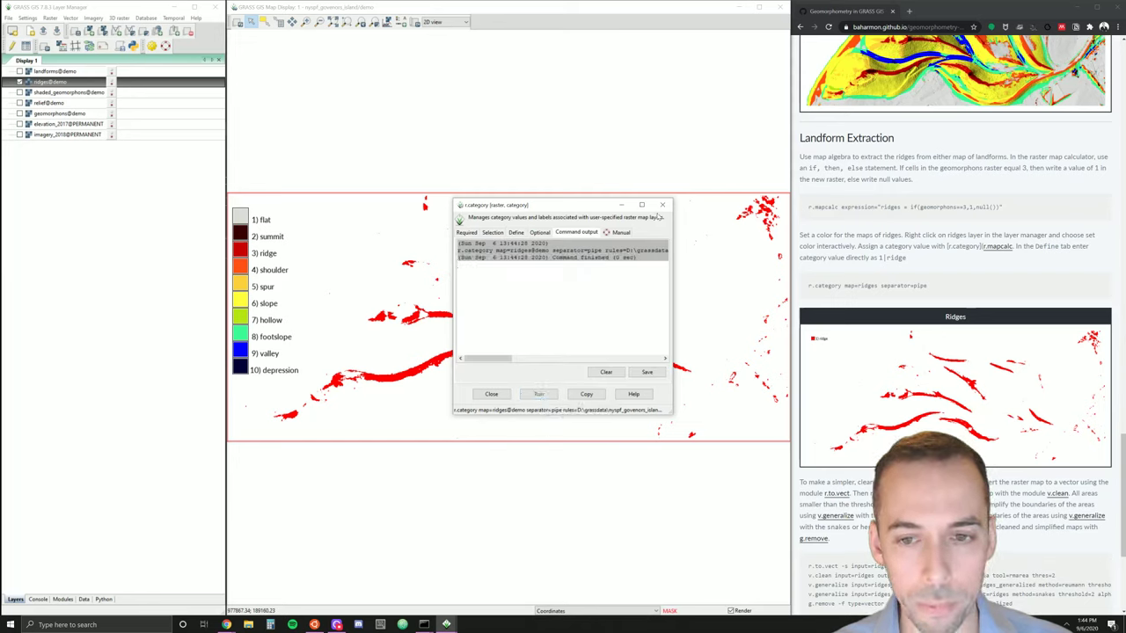
left_click(662, 205)
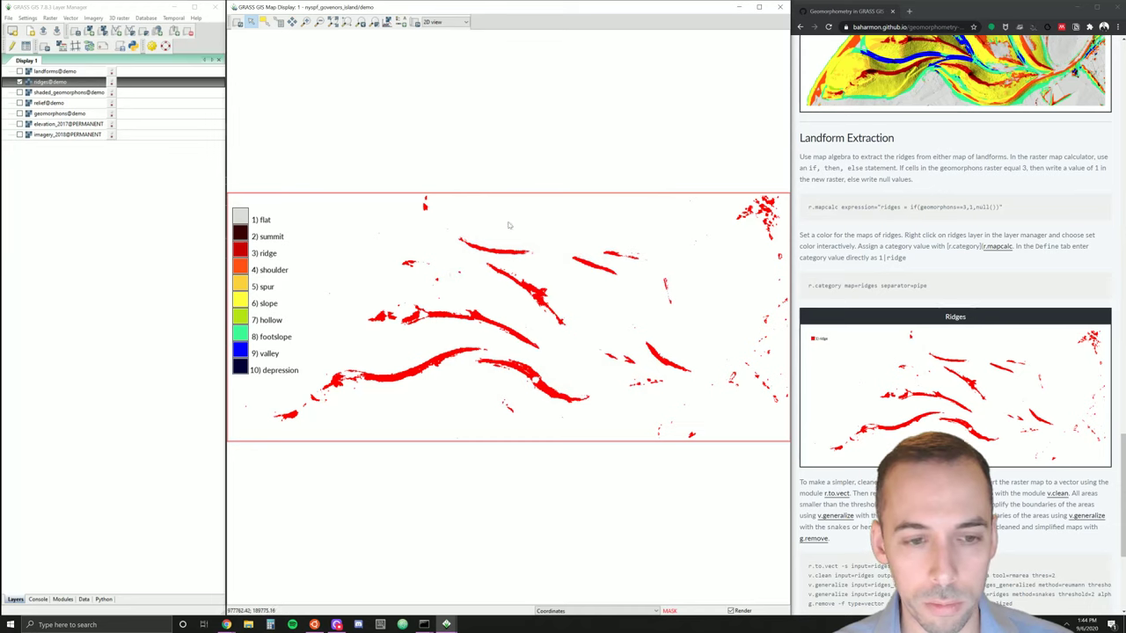
- Replace the landform legend with a raster legend for ridges, using the Lato-Regular font at size 12
right_click(246, 252)
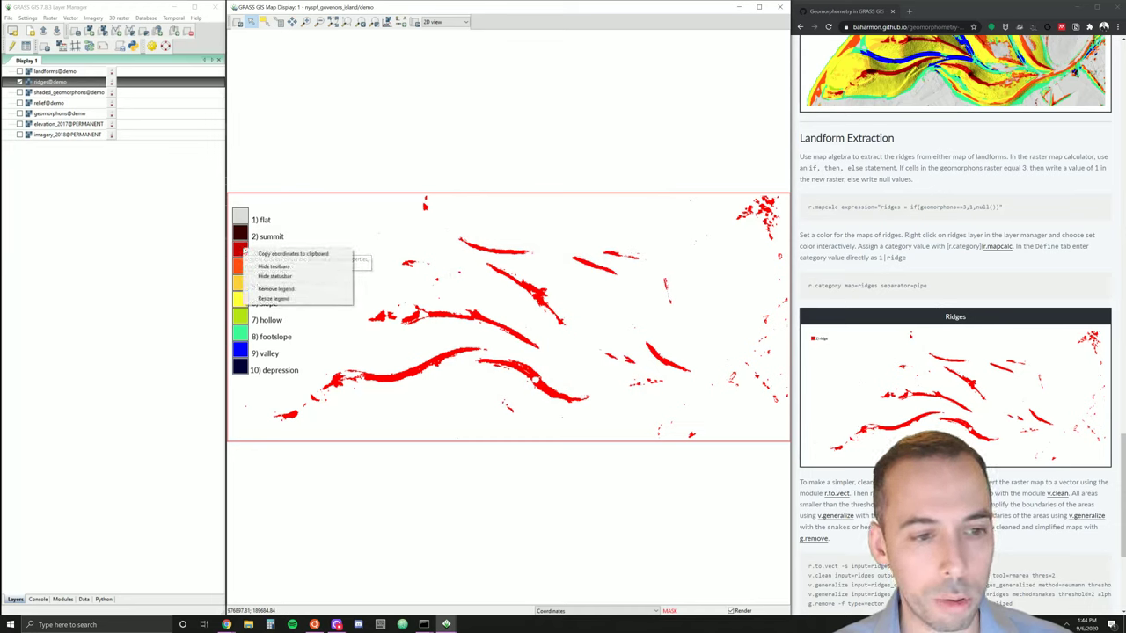
left_click(297, 291)
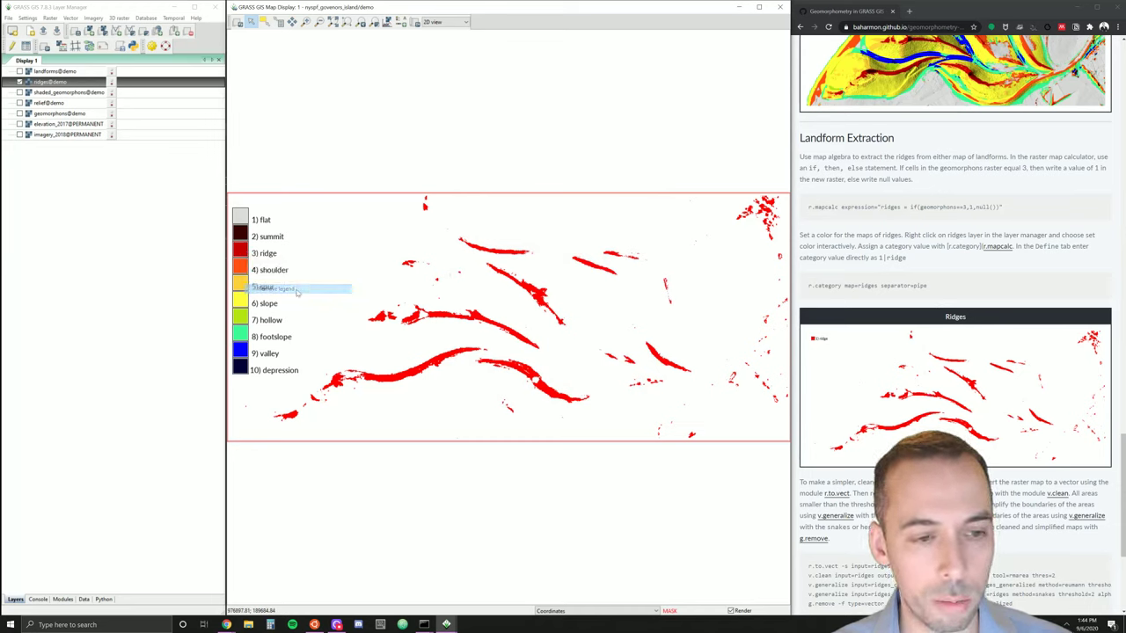
left_click(400, 23)
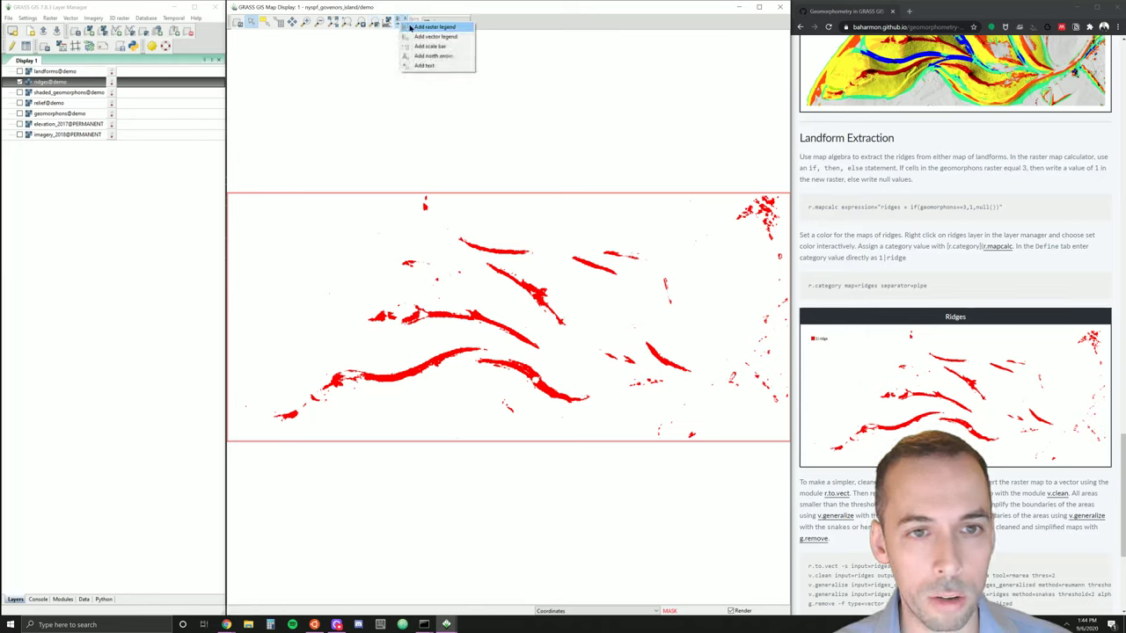
left_click(412, 27)
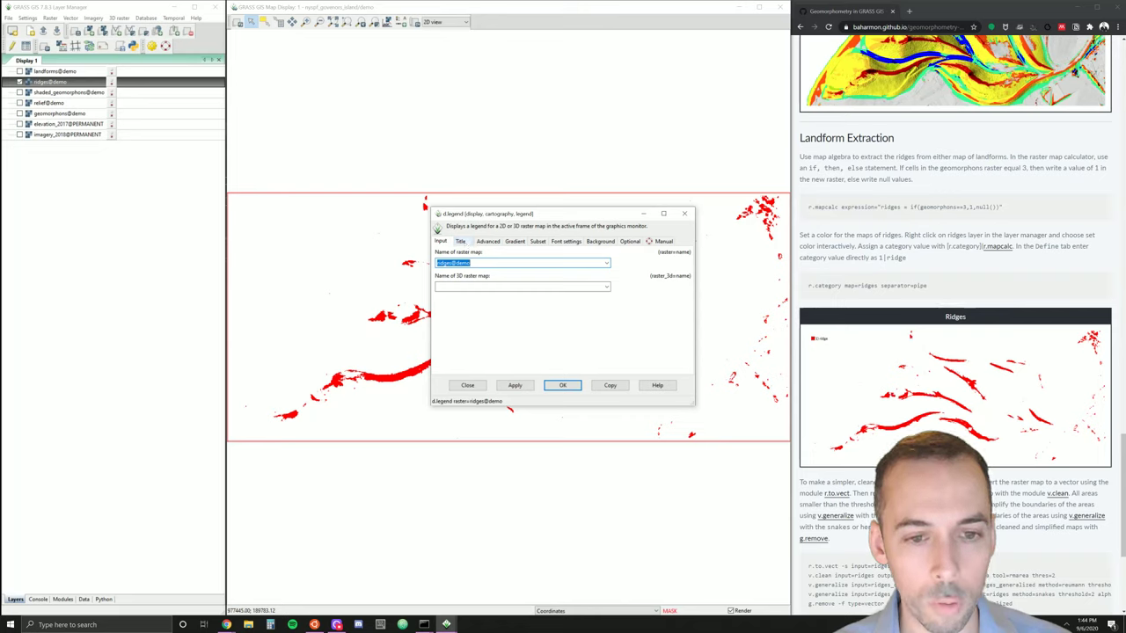
left_click(554, 244)
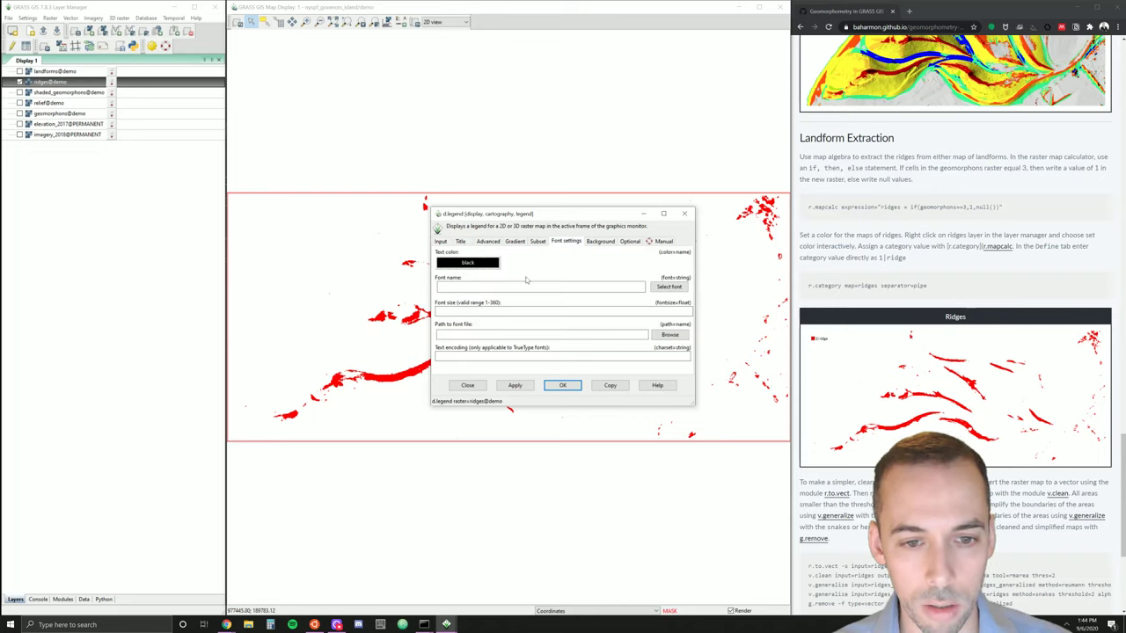
left_click(527, 282)
type("Lato-")
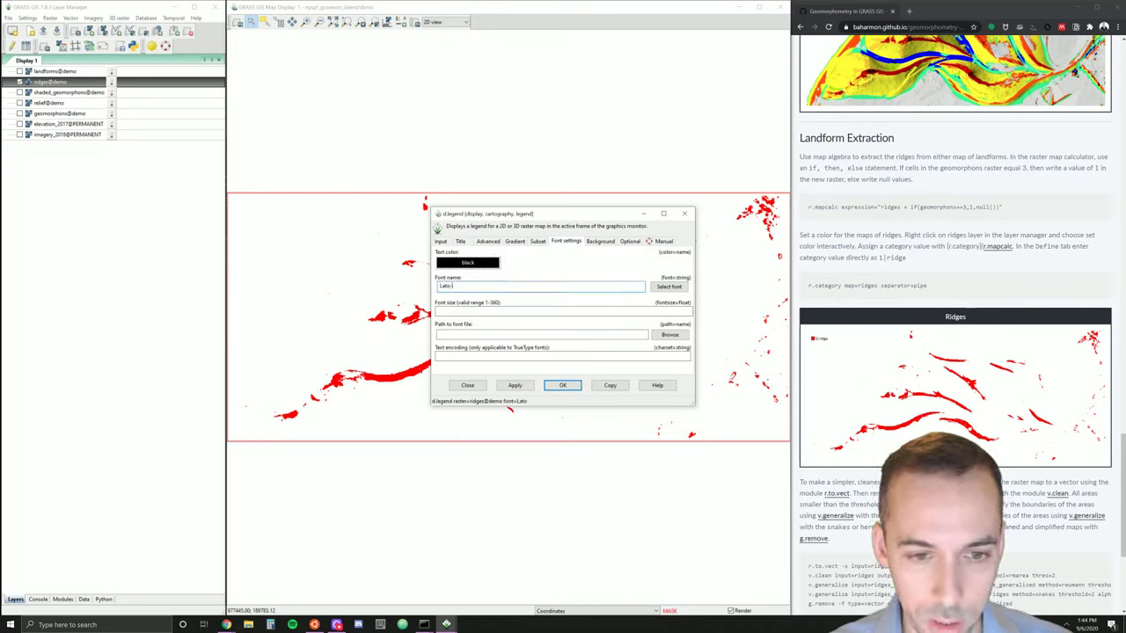
type("Regular")
key("Tab")
key("Tab")
type("12")
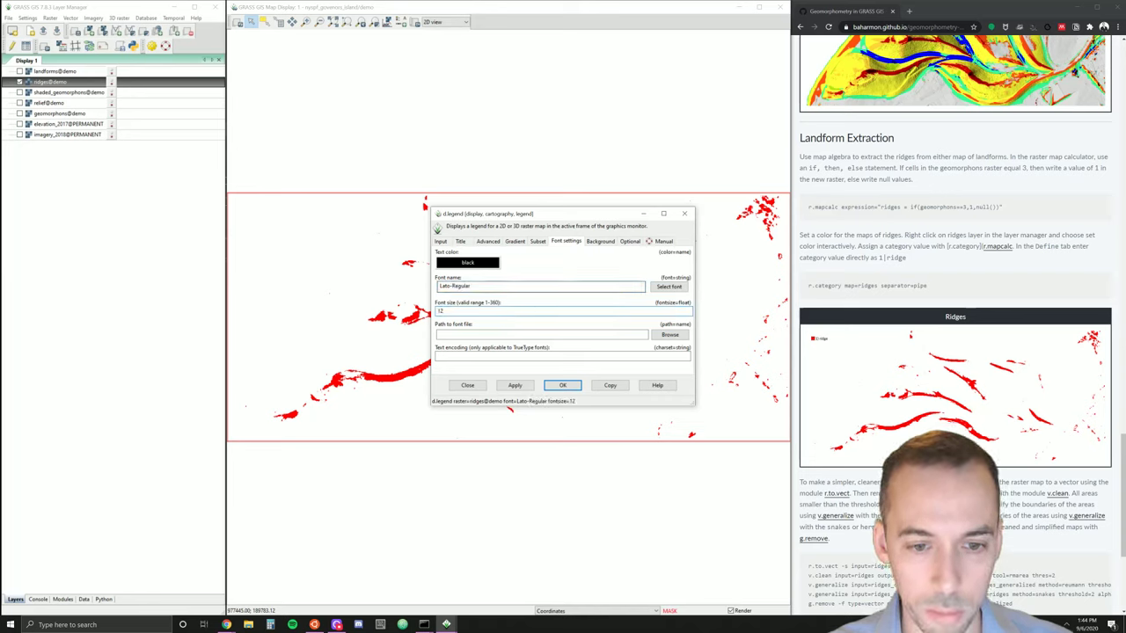
left_click(517, 386)
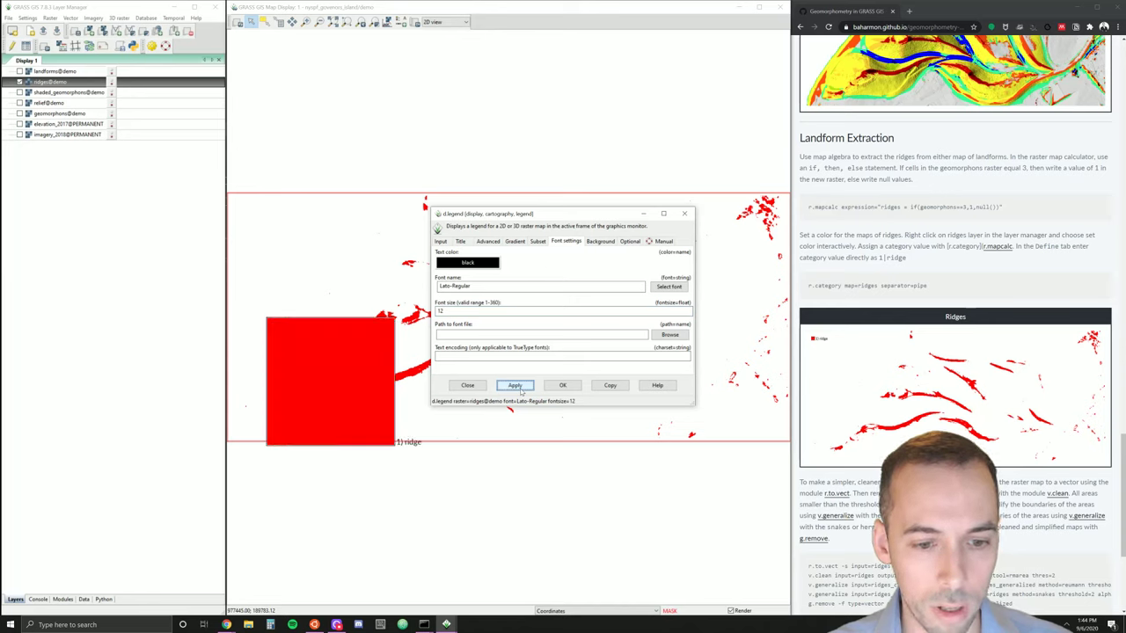
left_click(460, 389)
- Resize the ridge legend to a small box in the northwestern corner of the ridges map
right_click(318, 364)
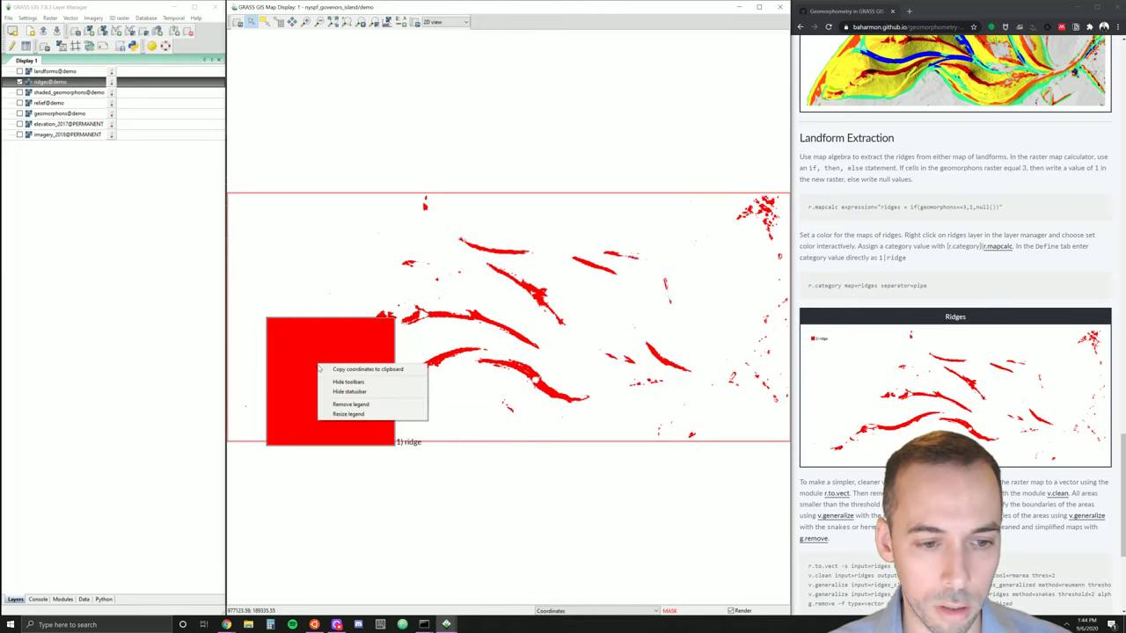
left_click(351, 404)
left_click_drag(235, 203, 255, 226)
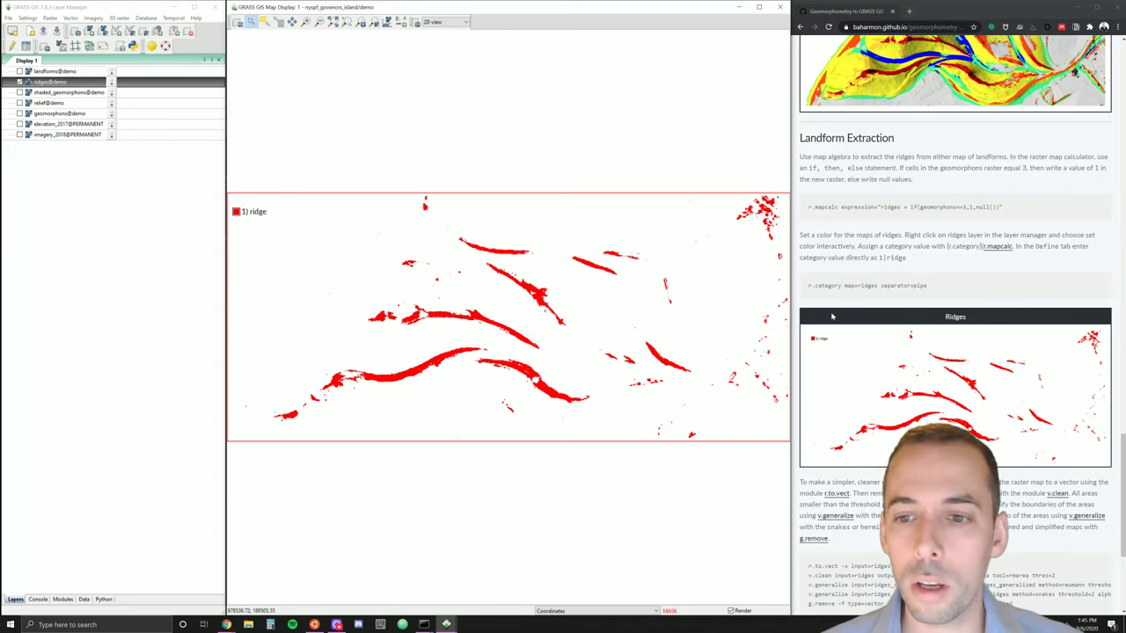
- Review the tutorial's instructions for making a vector map of the ridges and look for the raster-to-vector conversion module
scroll(866, 316, "down", 1)
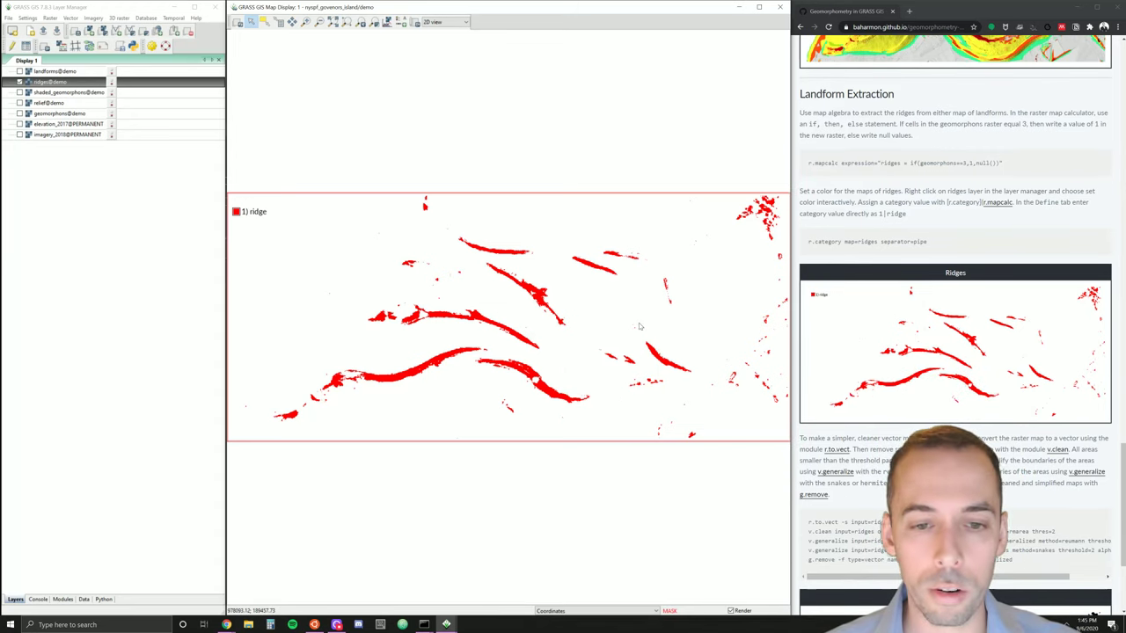
scroll(906, 338, "down", 4)
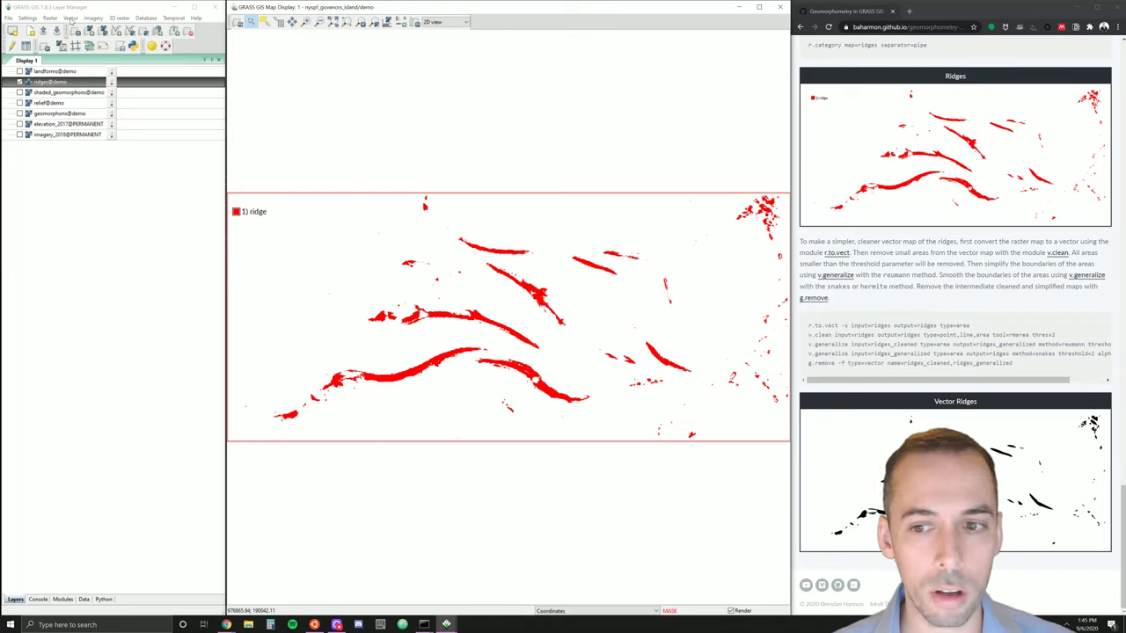
left_click(70, 18)
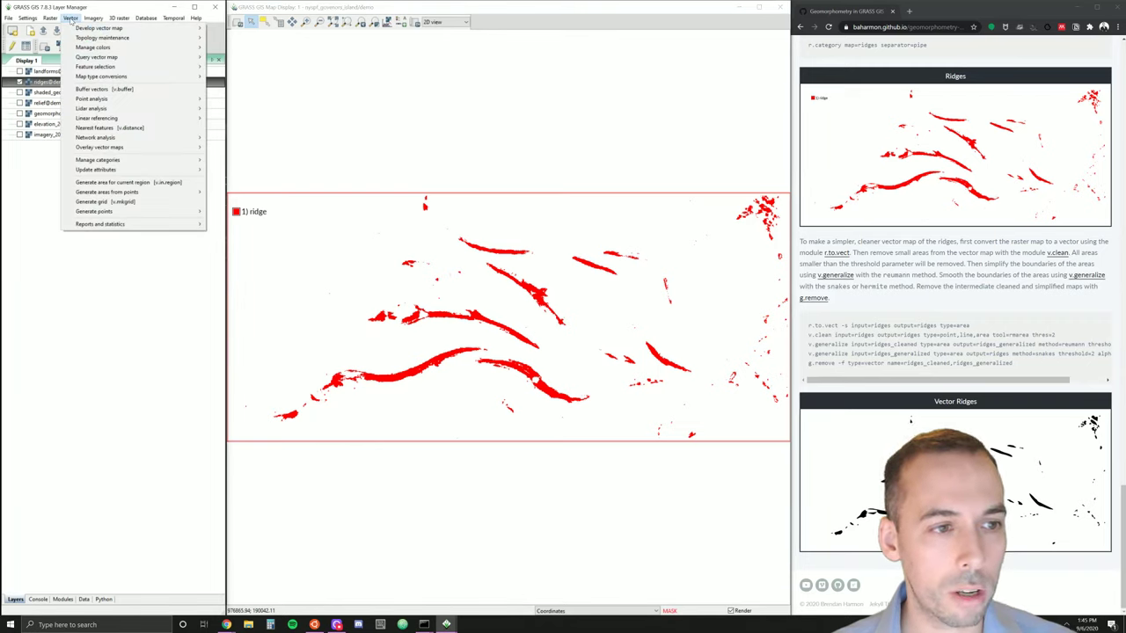
mouse_move(103, 77)
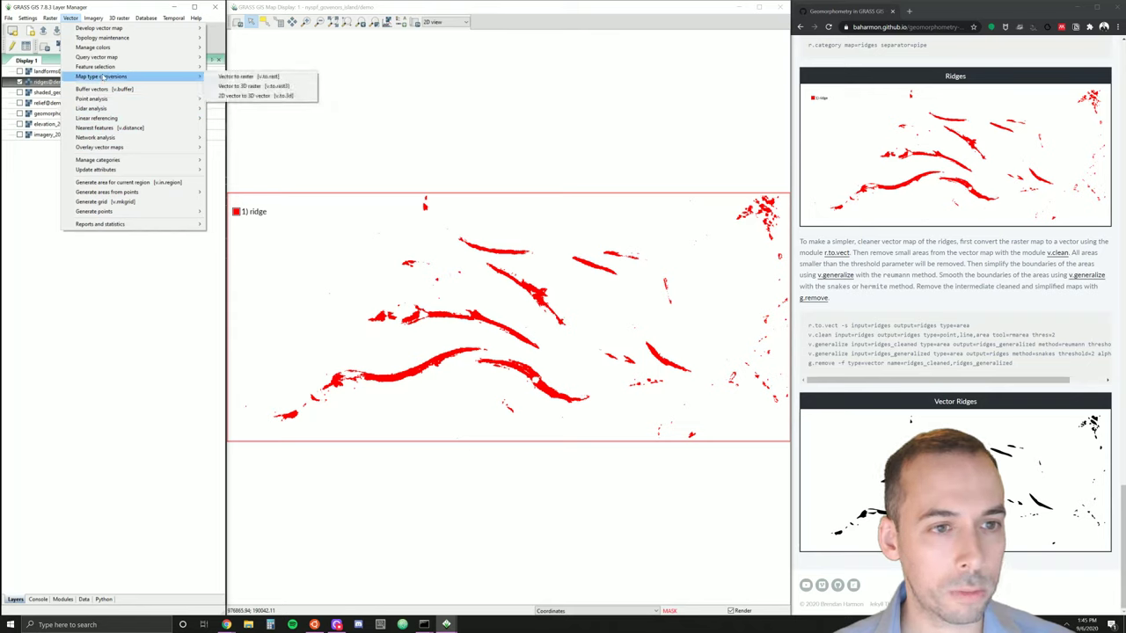
left_click(50, 18)
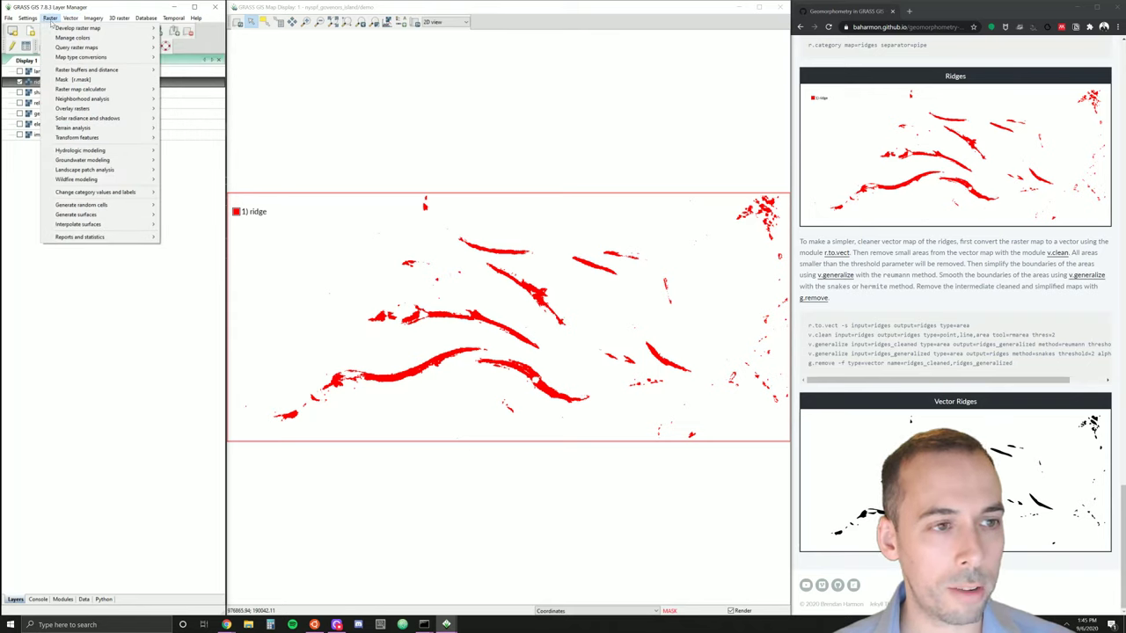
mouse_move(79, 57)
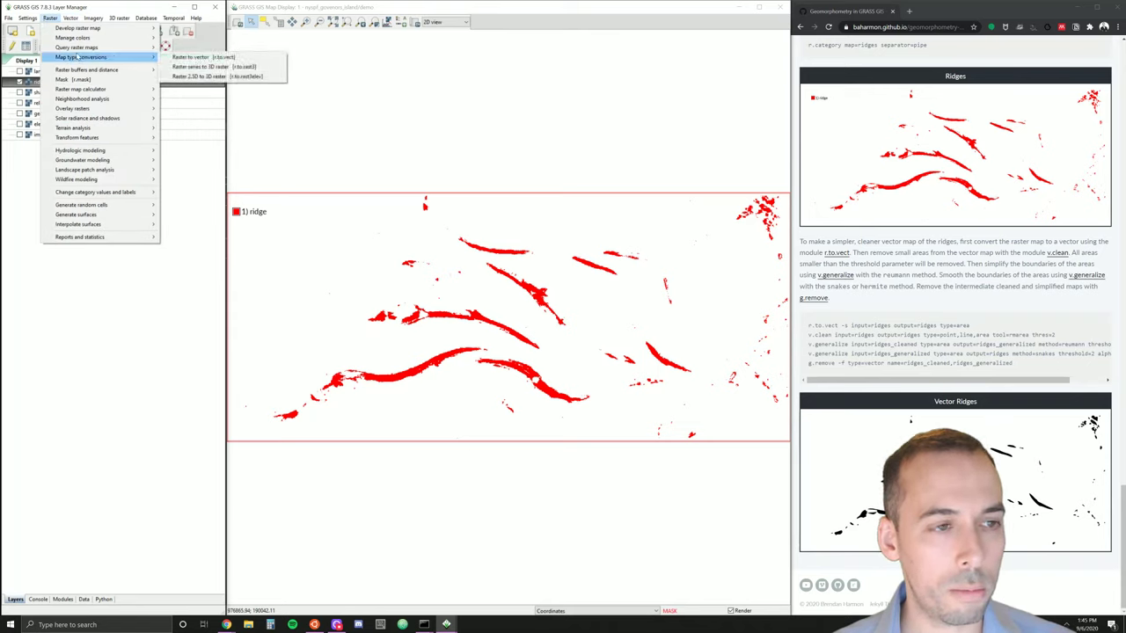
left_click(204, 57)
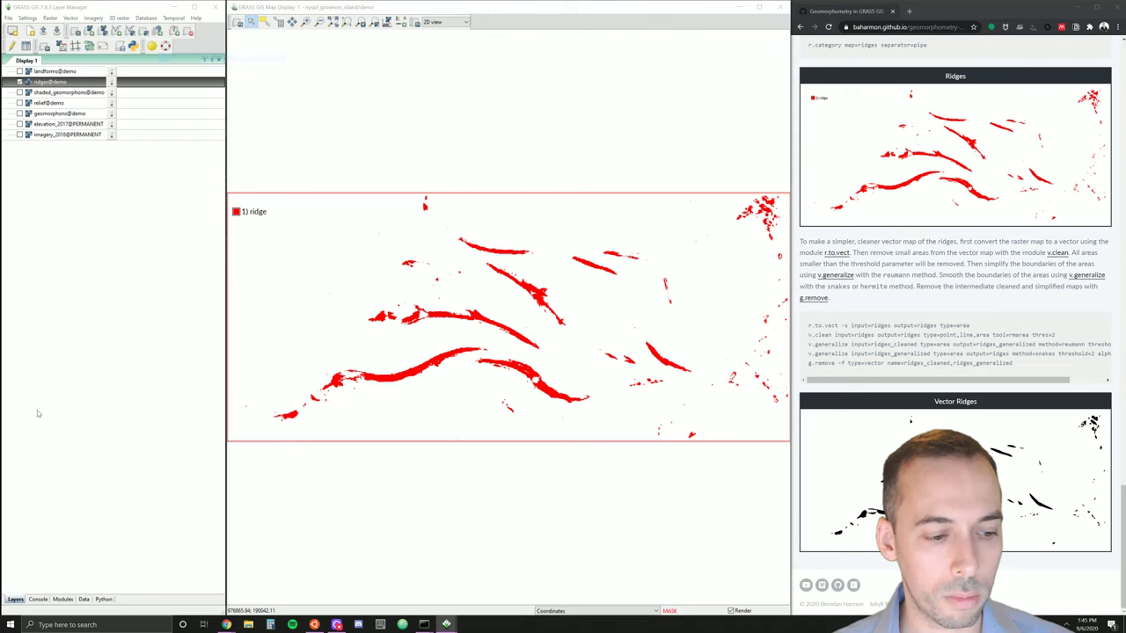
- Open the Raster to vector module r.to.vect from the raster map type conversions and move its dialog clear of the ridges map
left_click(67, 602)
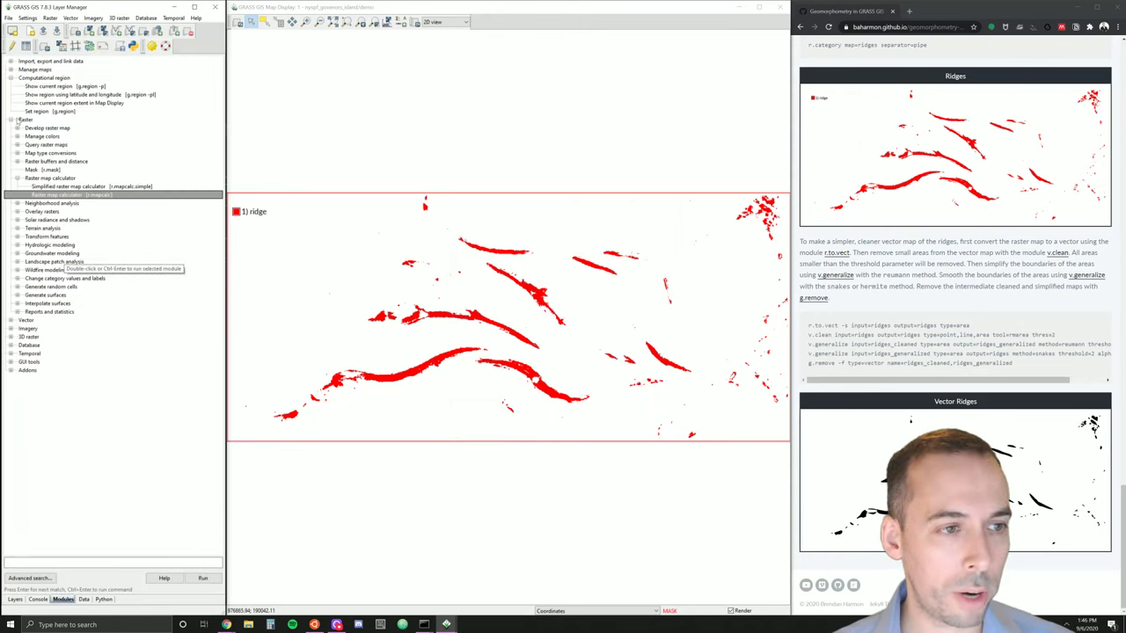
left_click(19, 119)
left_click(29, 153)
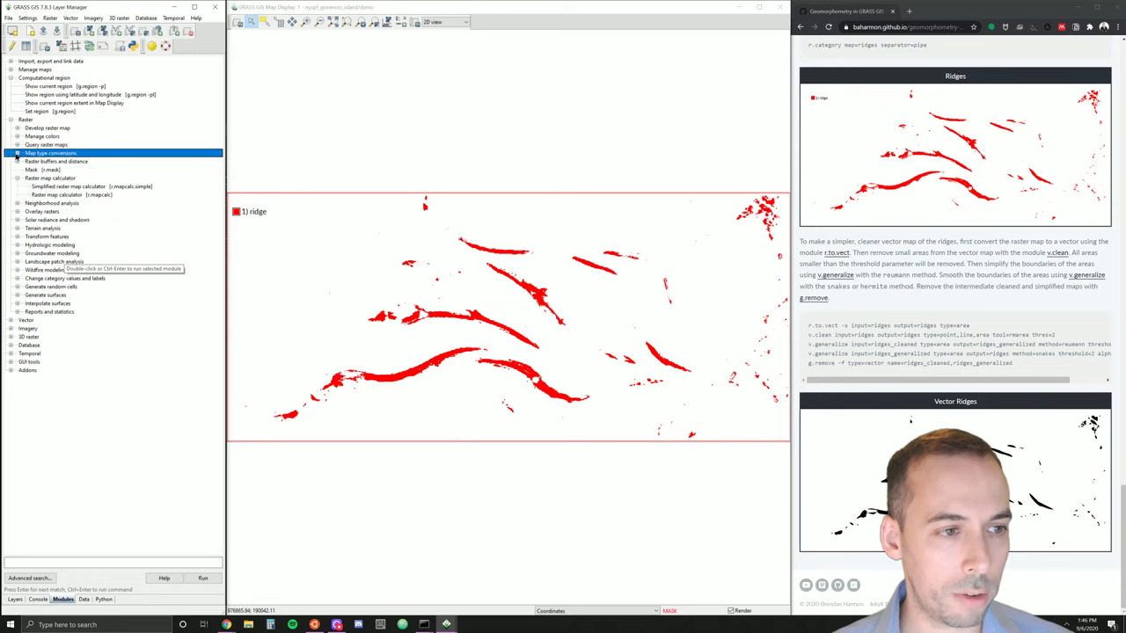
left_click(16, 154)
left_click(58, 164)
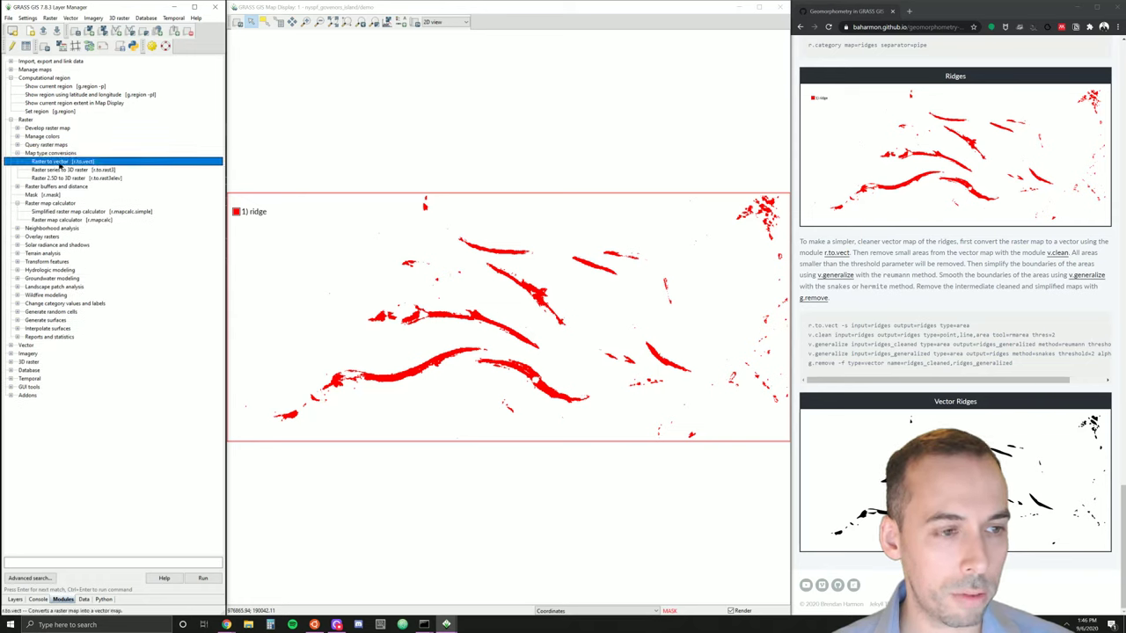
double_click(58, 164)
left_click_drag(475, 203, 183, 108)
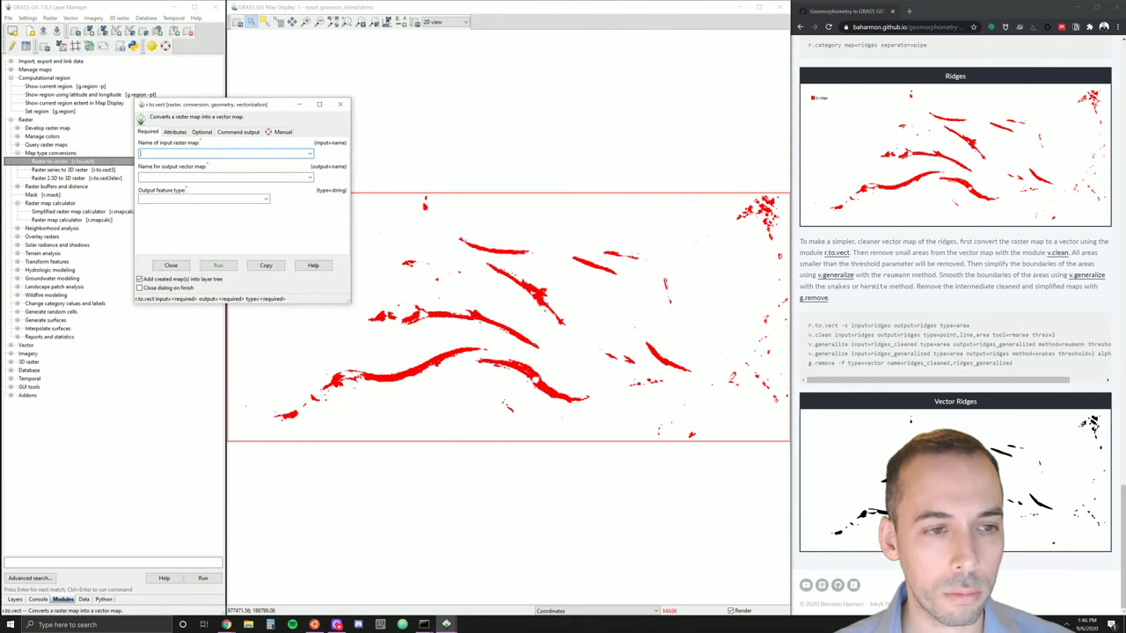
- Convert the ridges raster into a vector map named ridges with feature type area, and close r.to.vect
left_click(309, 154)
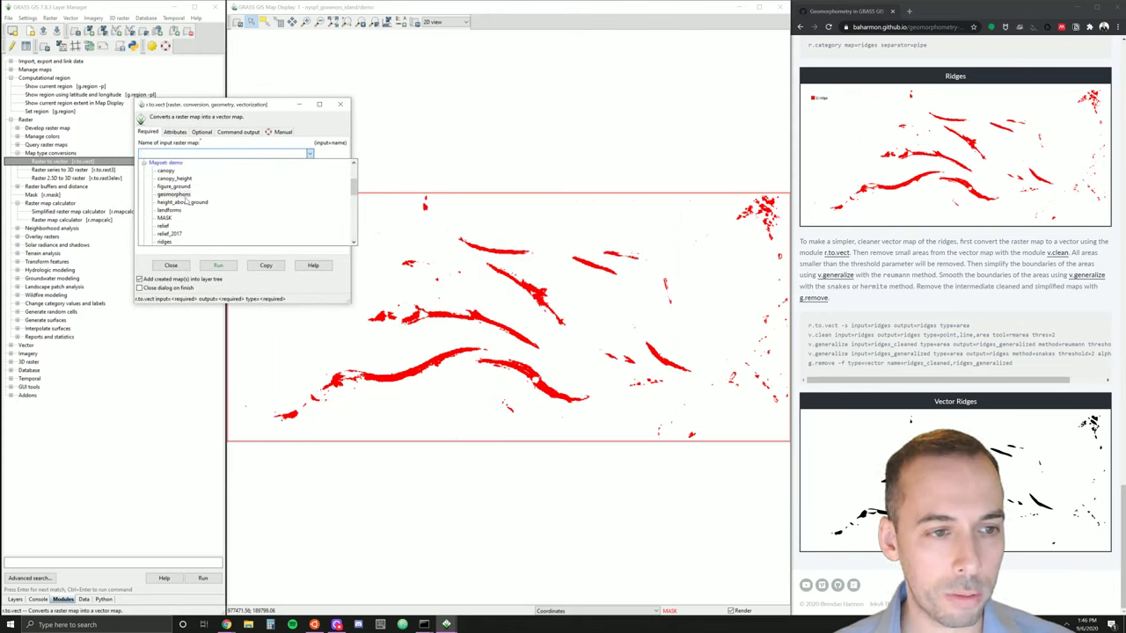
left_click(160, 242)
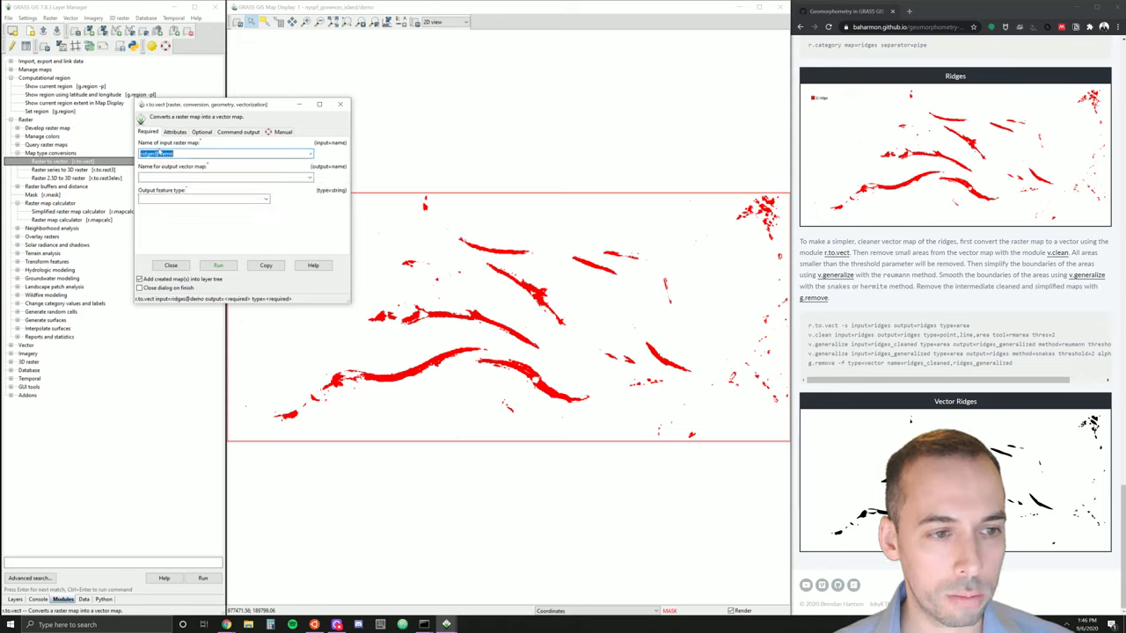
left_click(176, 178)
type("ridges")
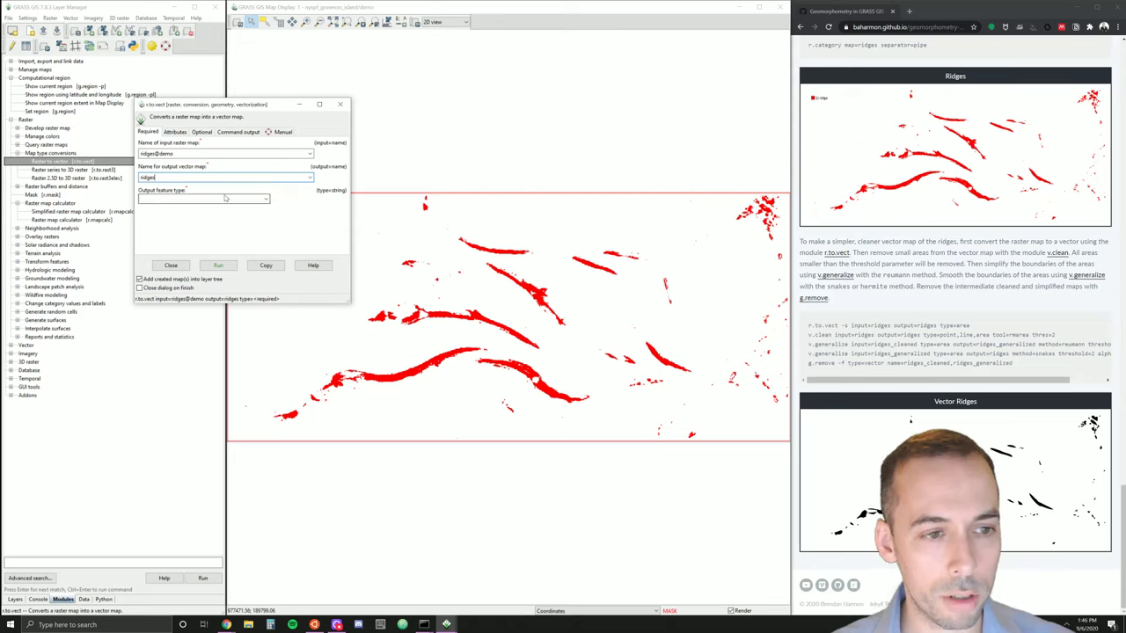
left_click(266, 200)
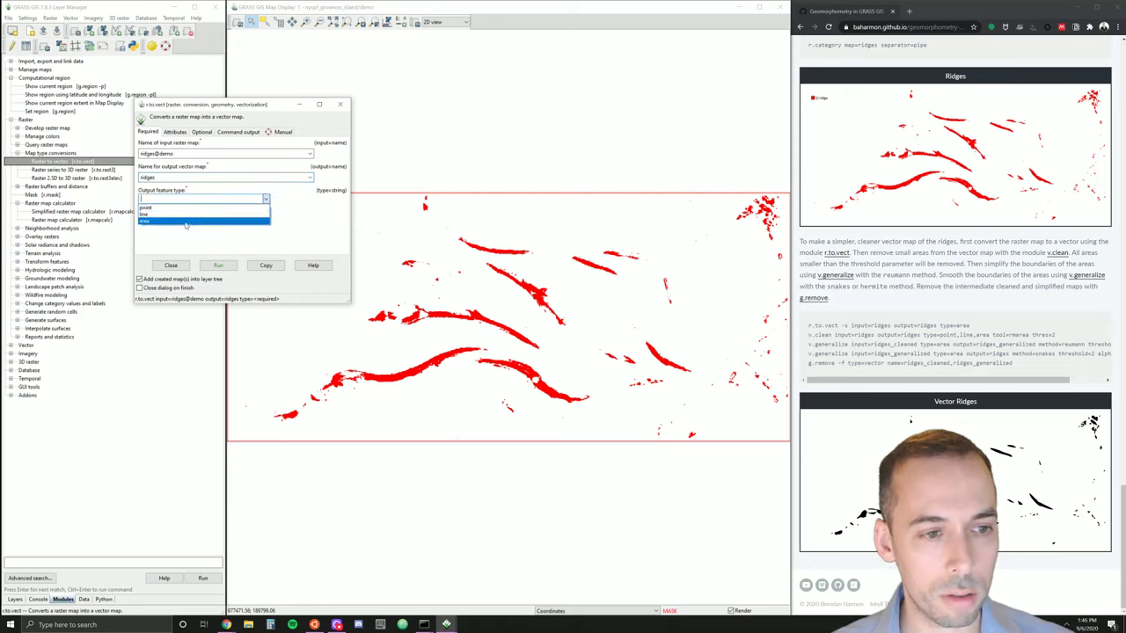
left_click(185, 221)
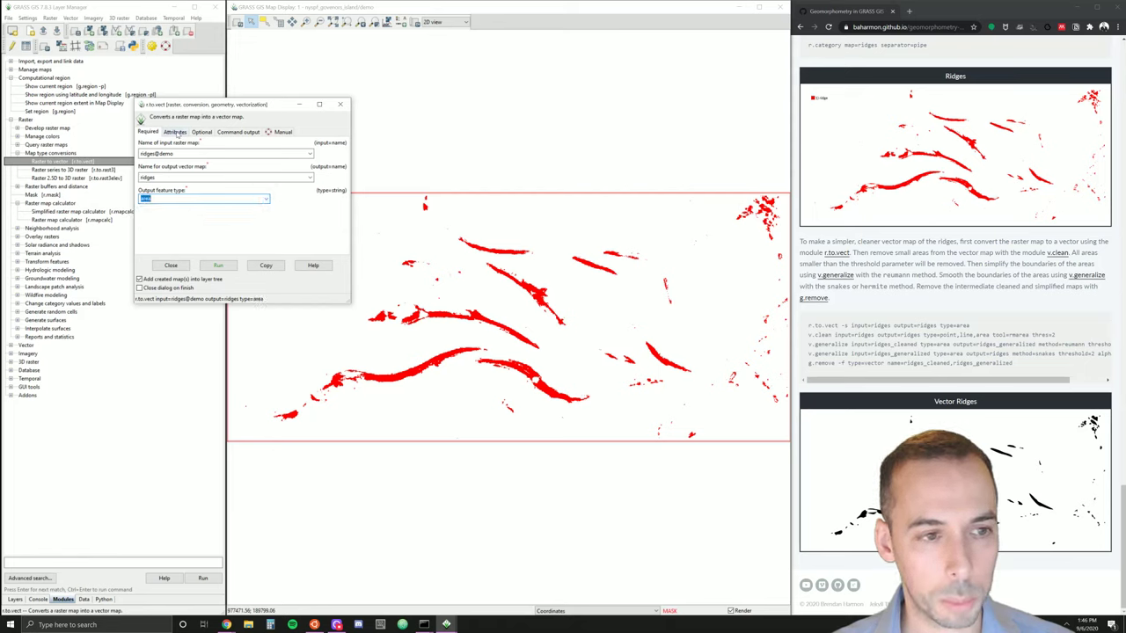
left_click(219, 266)
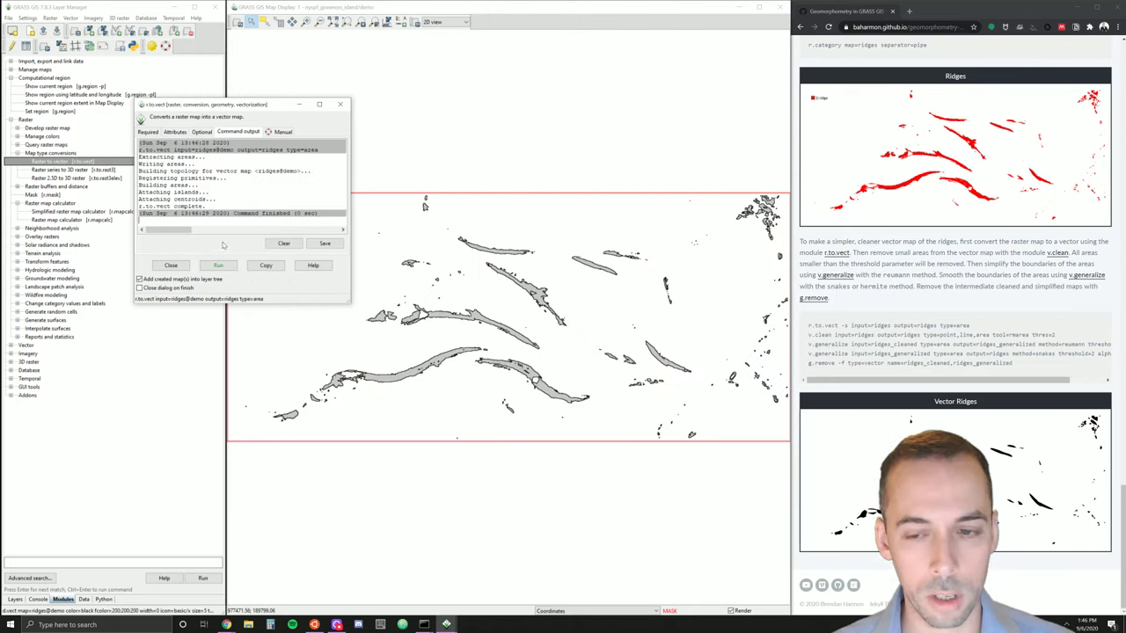
left_click(341, 104)
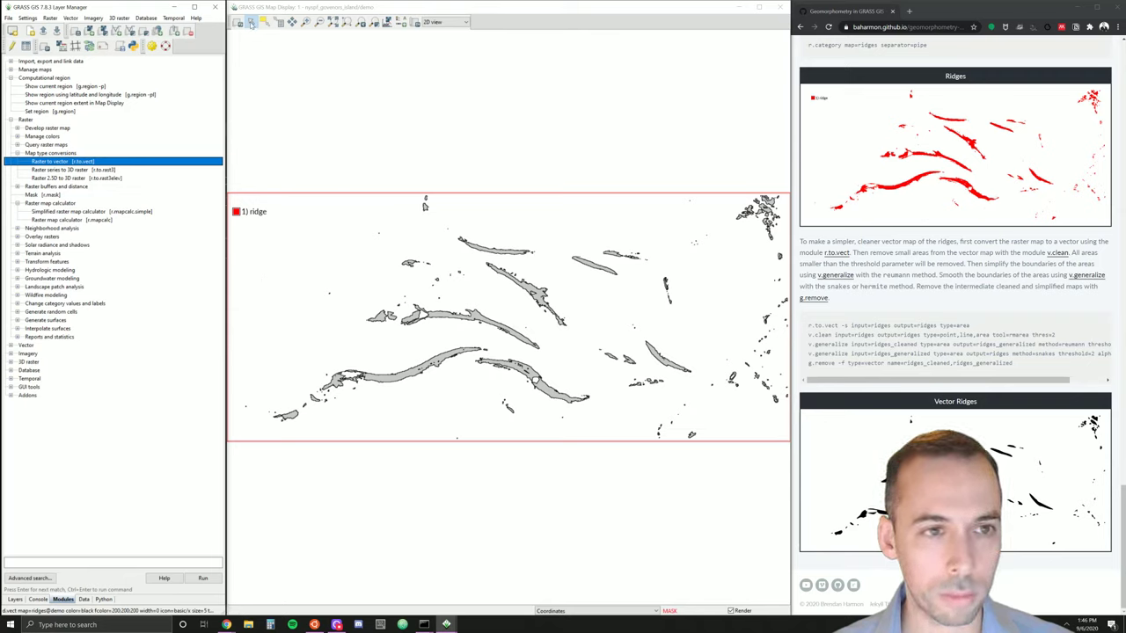
- Remove the ridge legend from the map display and hide the ridges raster layer
left_click(281, 217)
right_click(257, 213)
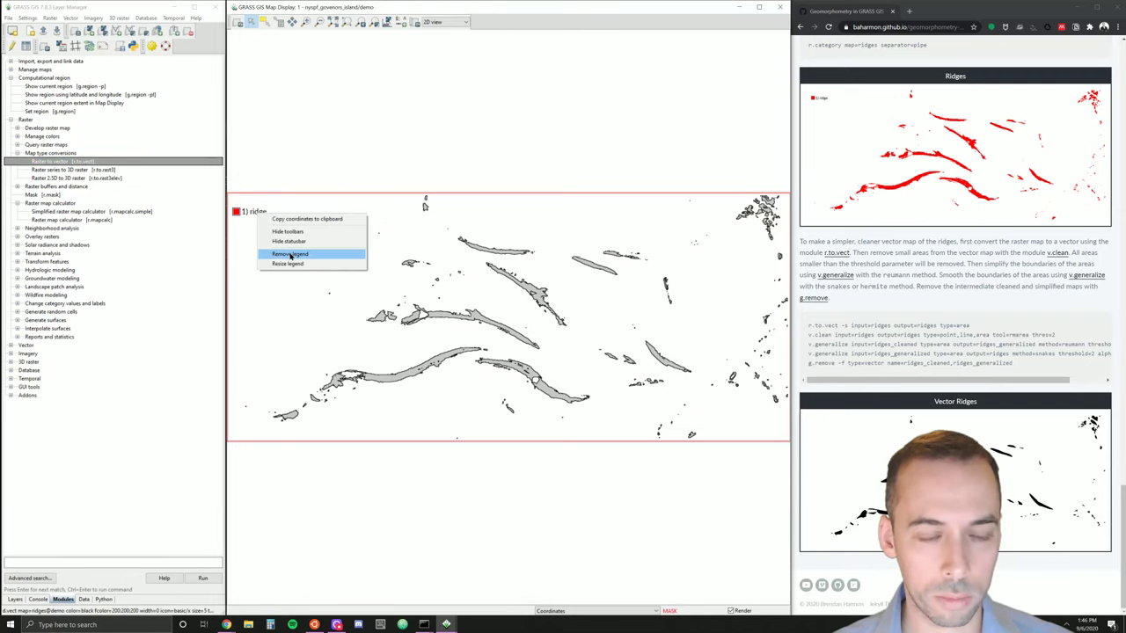
left_click(291, 255)
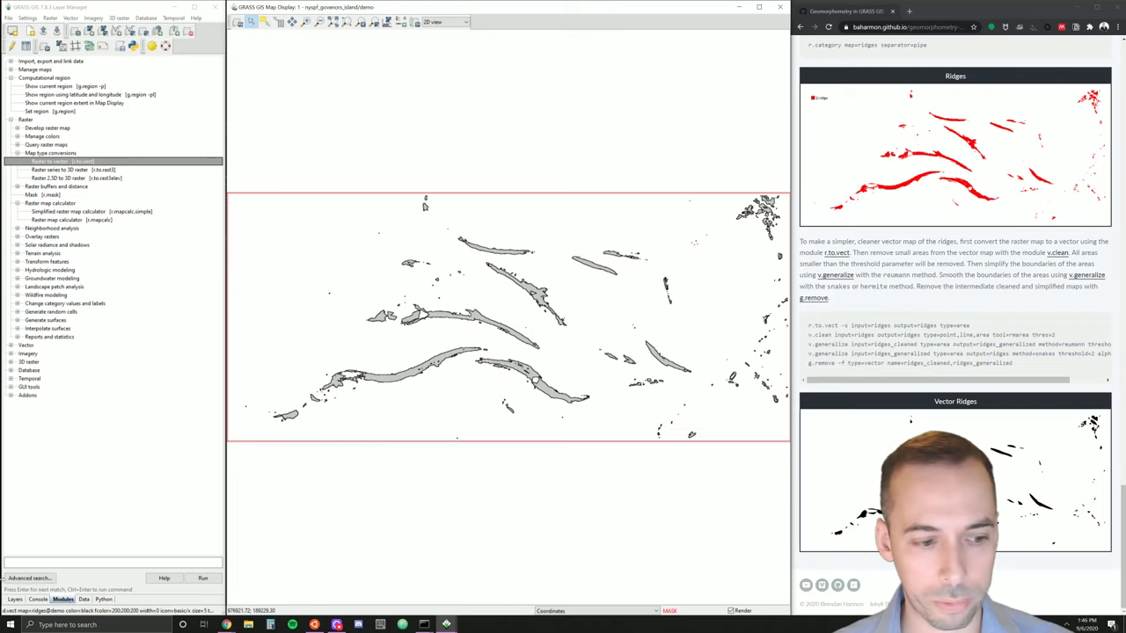
left_click(15, 599)
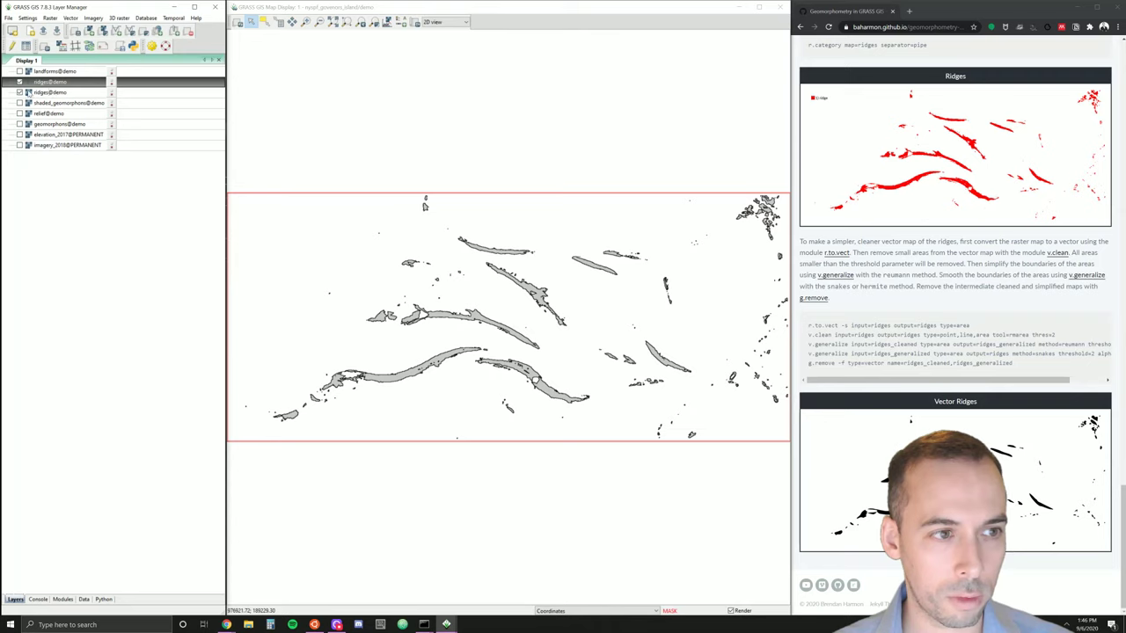
left_click(19, 92)
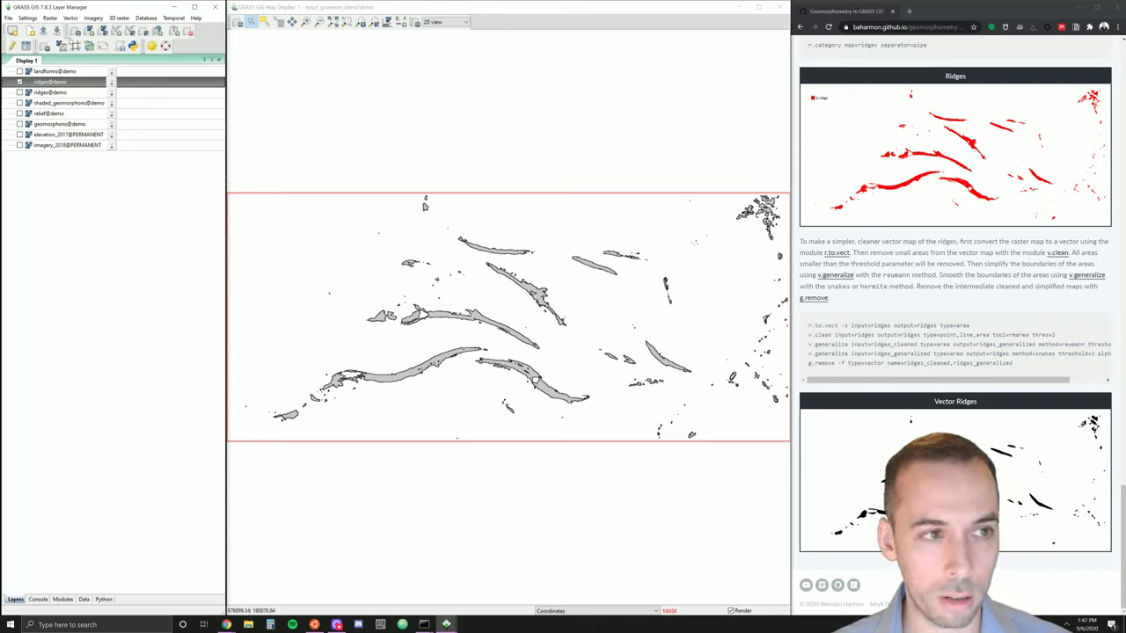
- Open the Clean vector map module v.clean from the vector topology maintenance tools
left_click(70, 17)
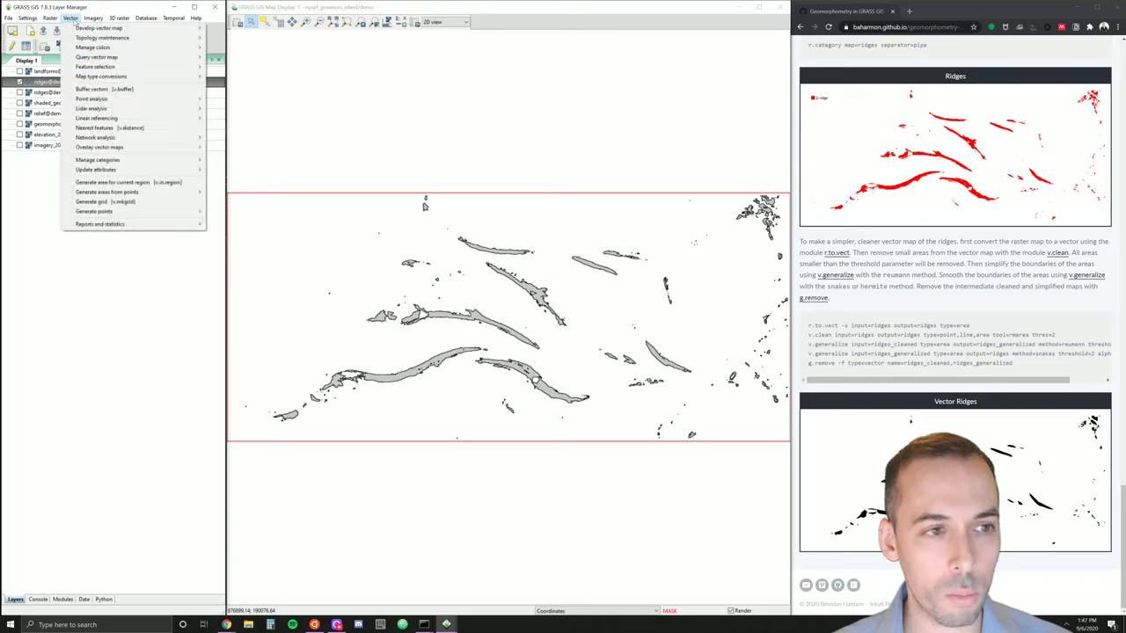
left_click(64, 599)
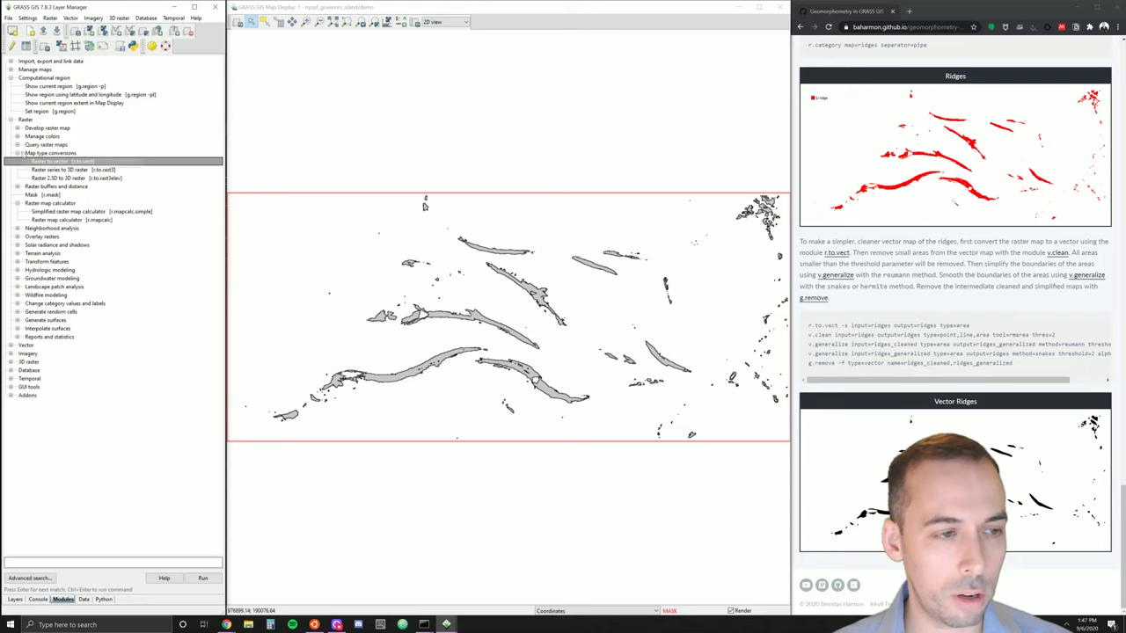
left_click(10, 78)
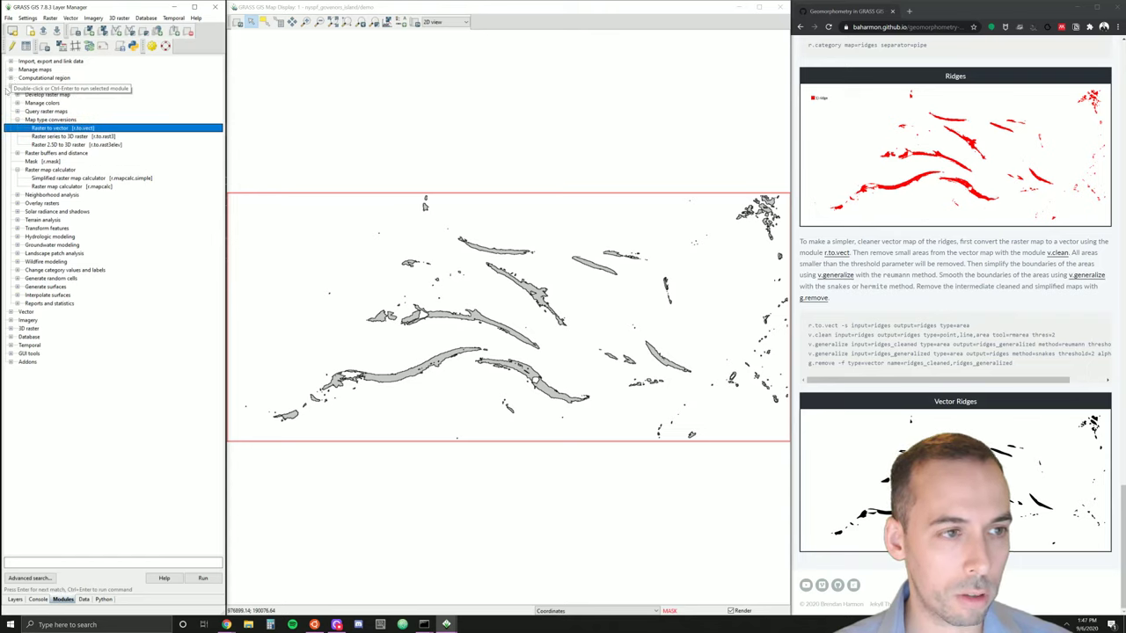
left_click(11, 86)
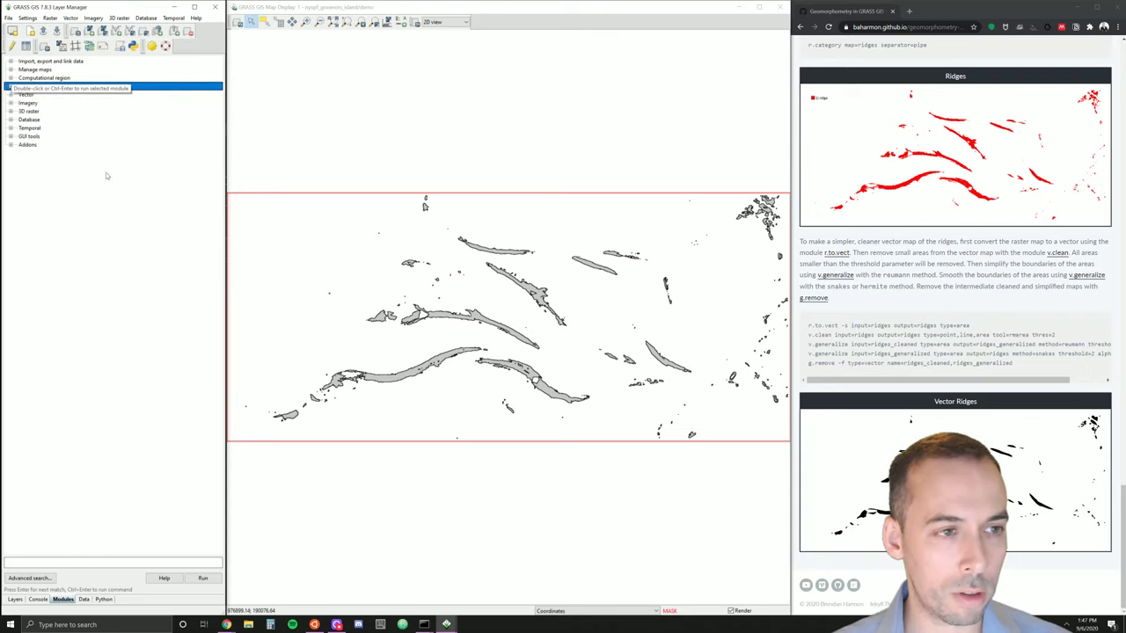
left_click(11, 95)
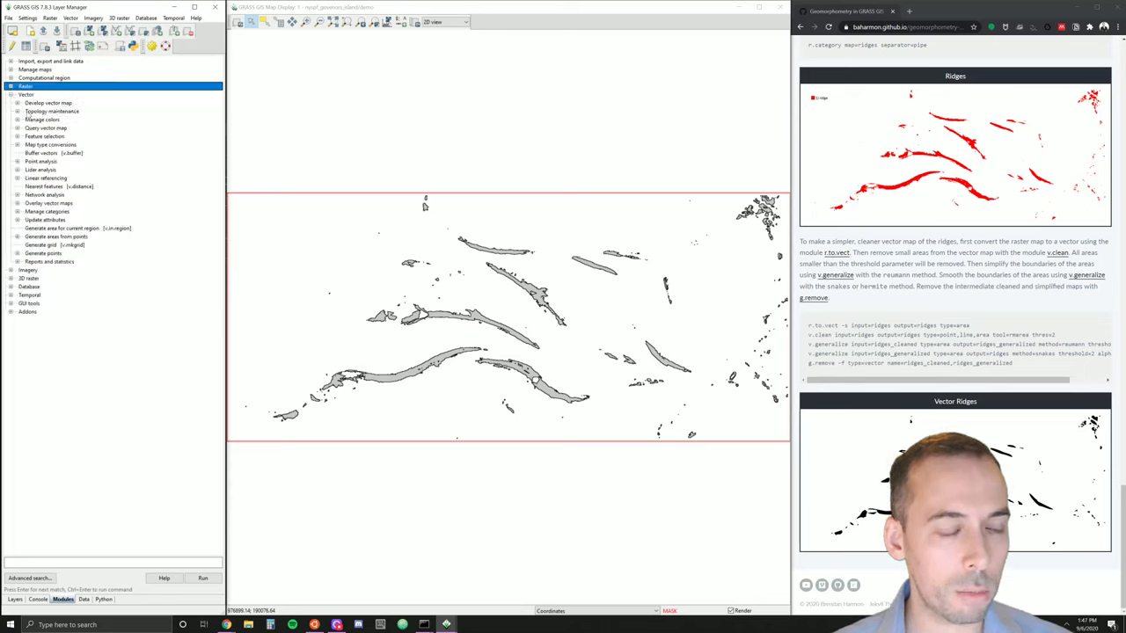
left_click(17, 112)
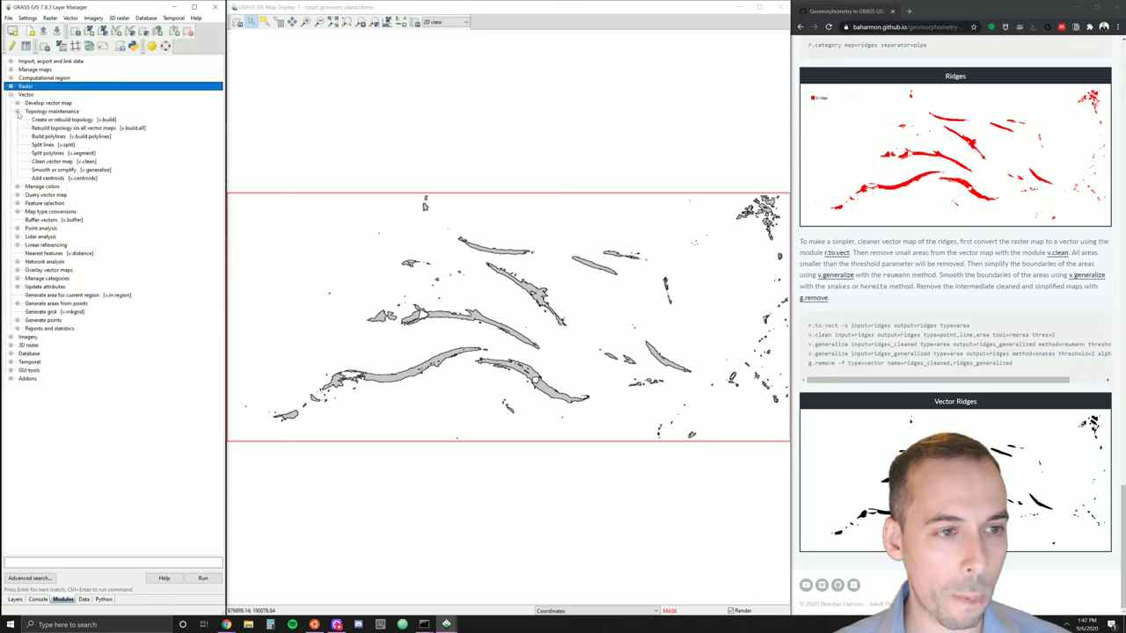
left_click(58, 163)
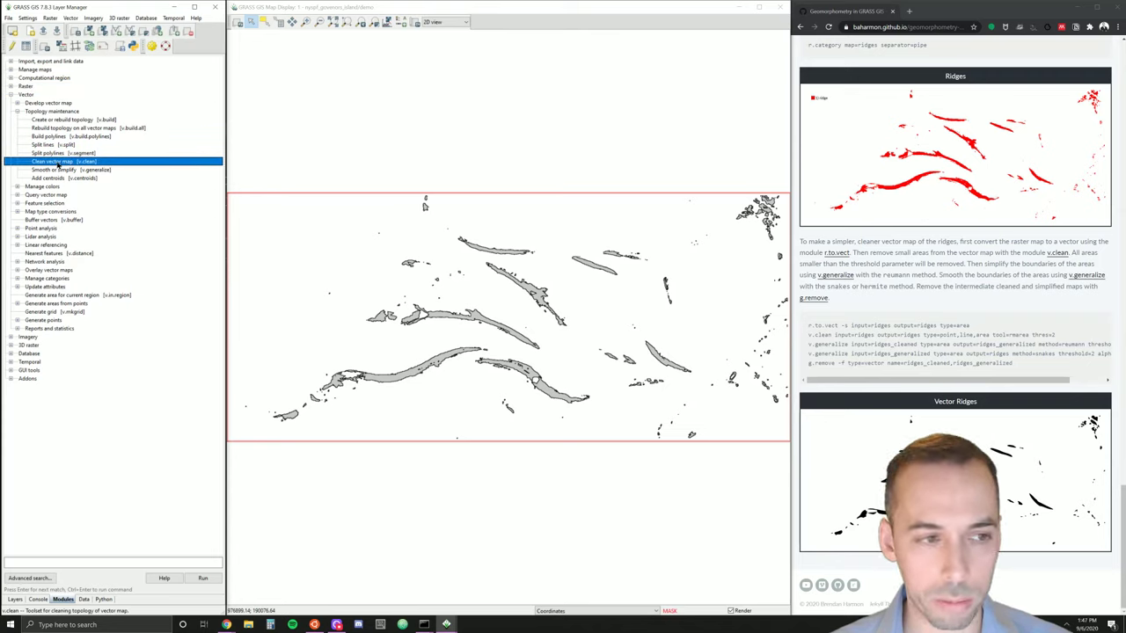
double_click(58, 162)
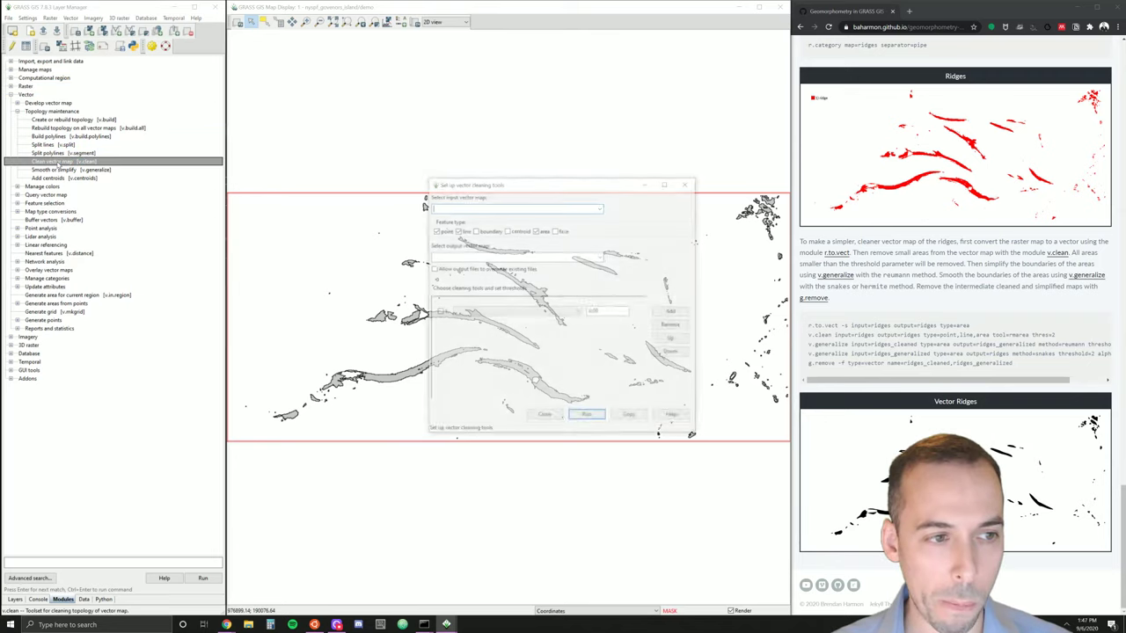
- Set ridges@demo as the input and ridges as the output of the vector cleaning, allowing existing files to be overwritten
left_click(600, 208)
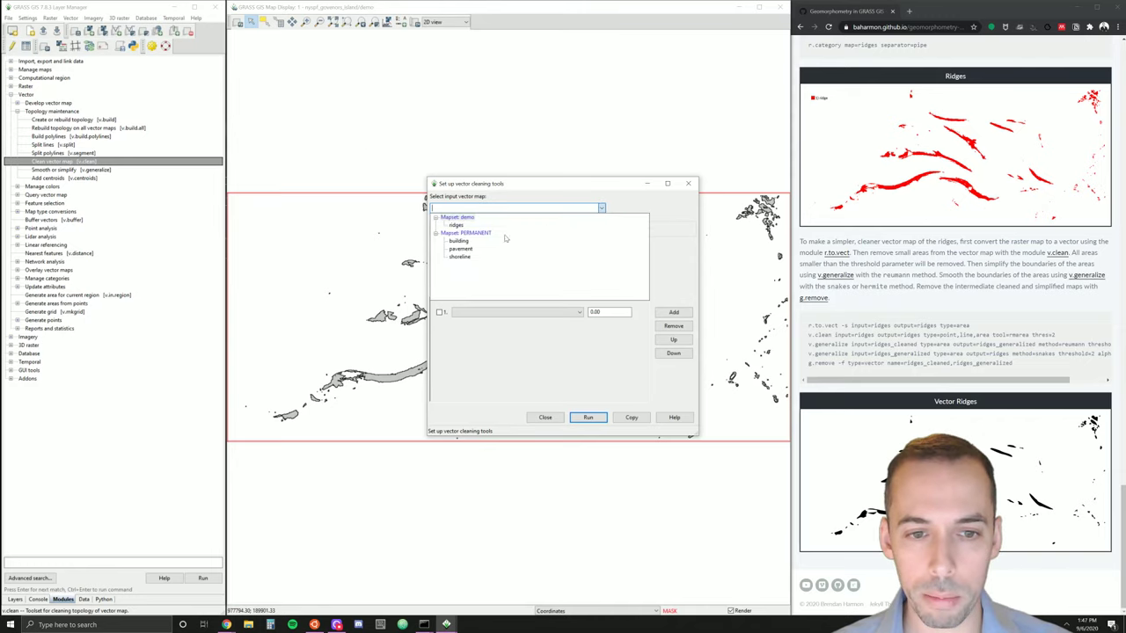
left_click(456, 226)
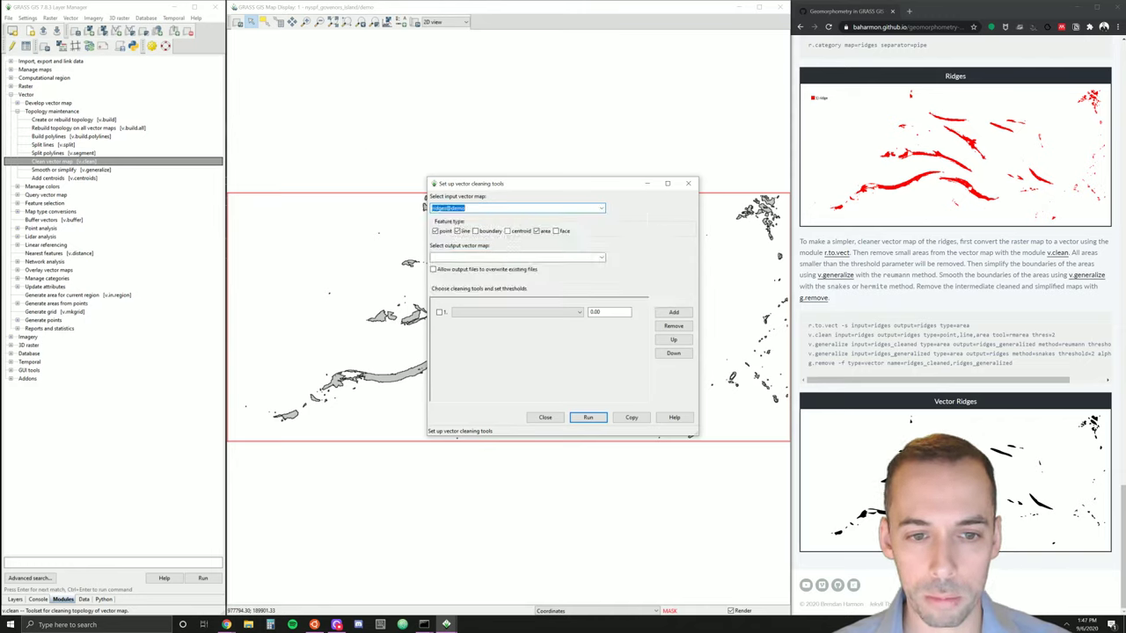
key("Tab")
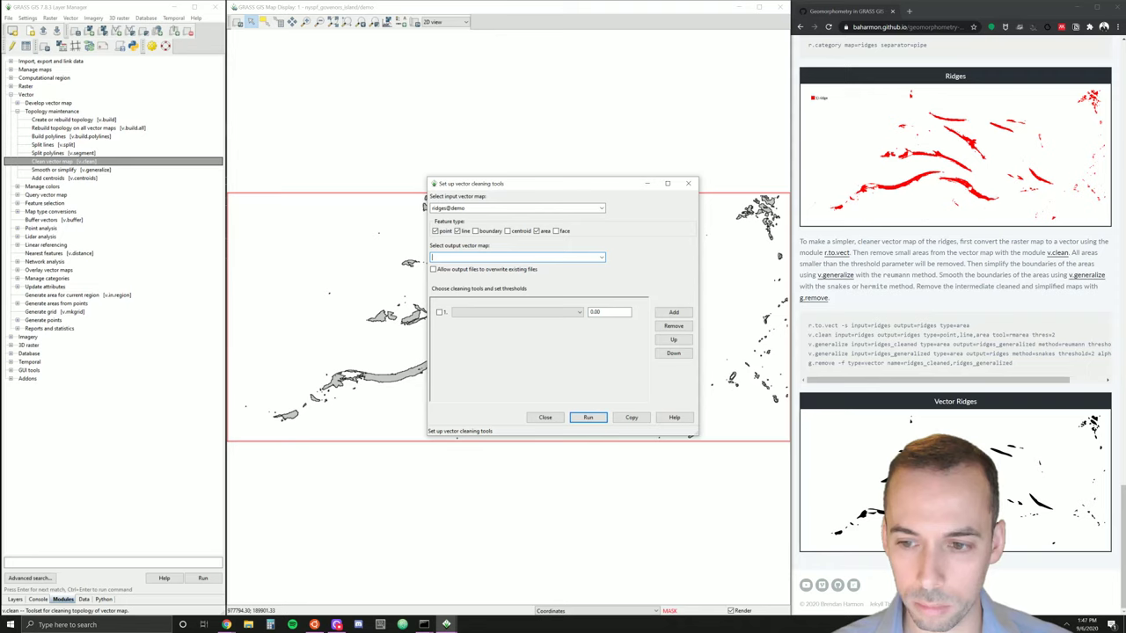
type("ridges")
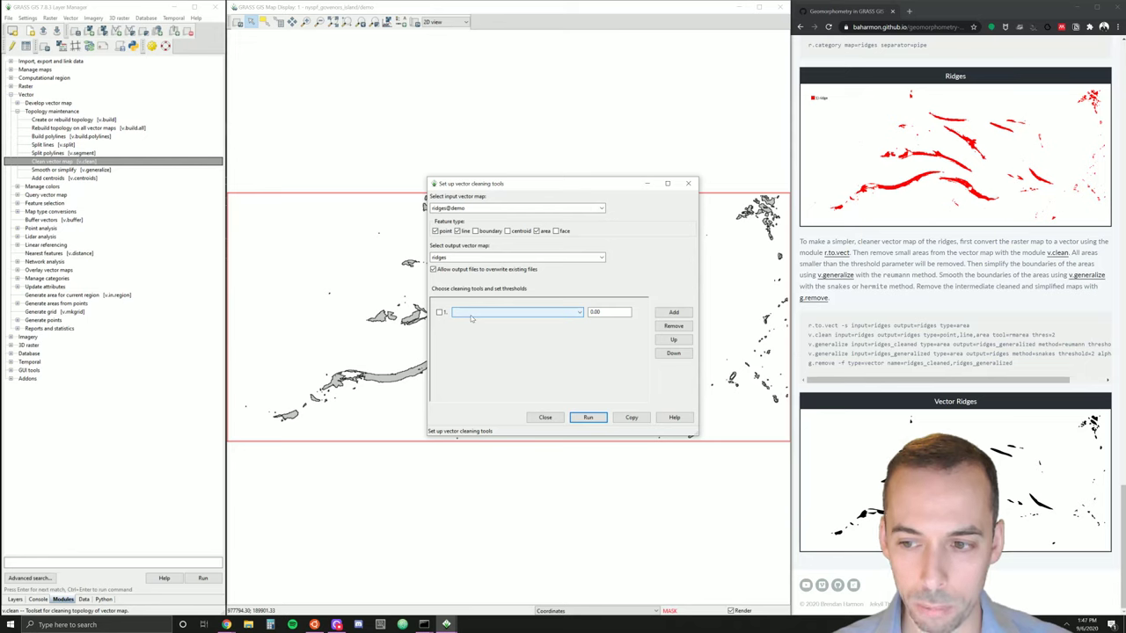
- Enable the remove small areas cleaning tool with a threshold of 2 and run the cleaning
left_click(471, 319)
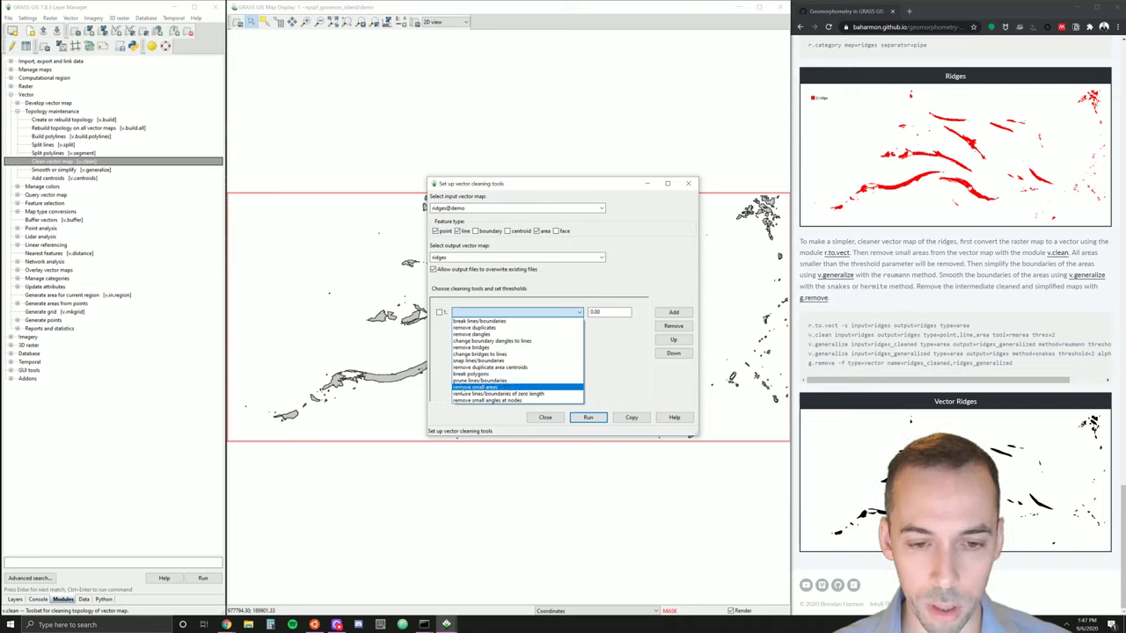
left_click(463, 389)
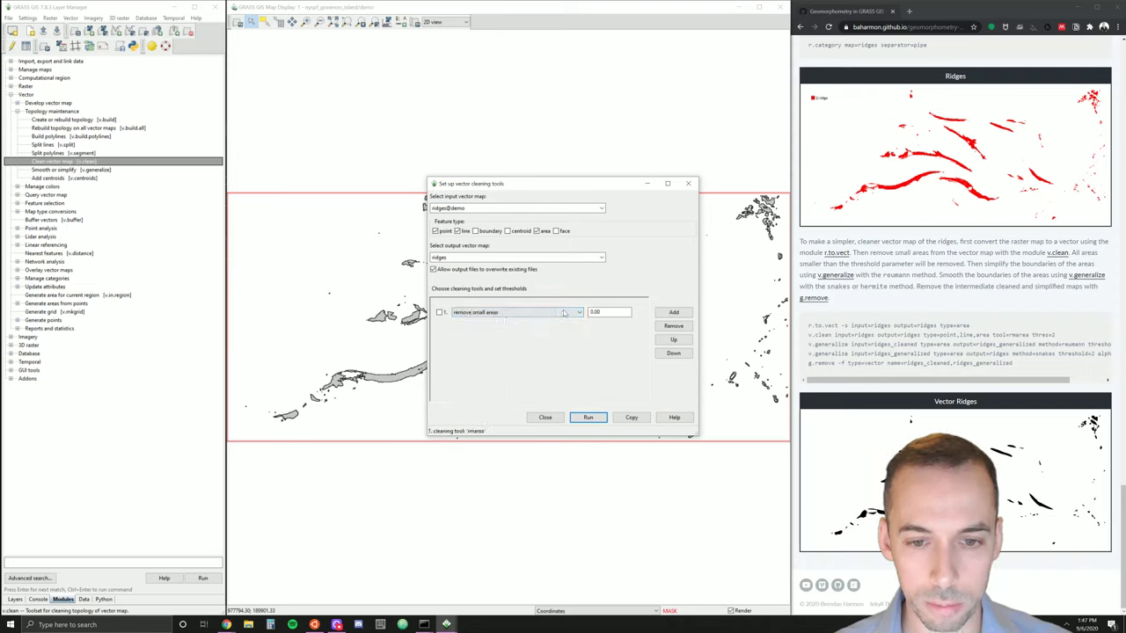
key("Tab")
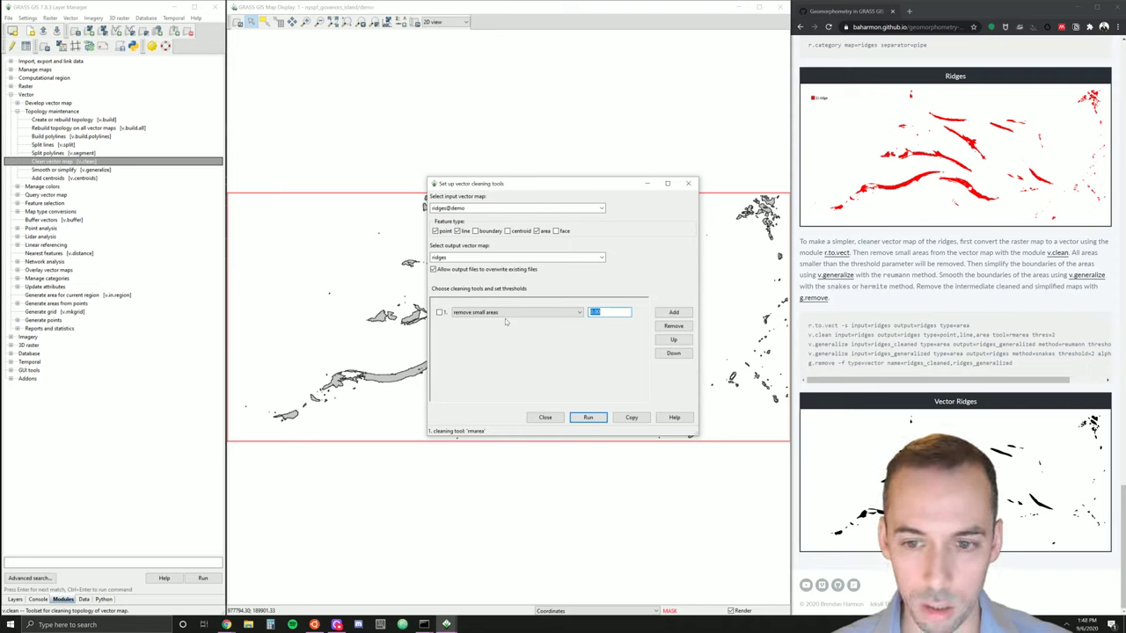
type("2")
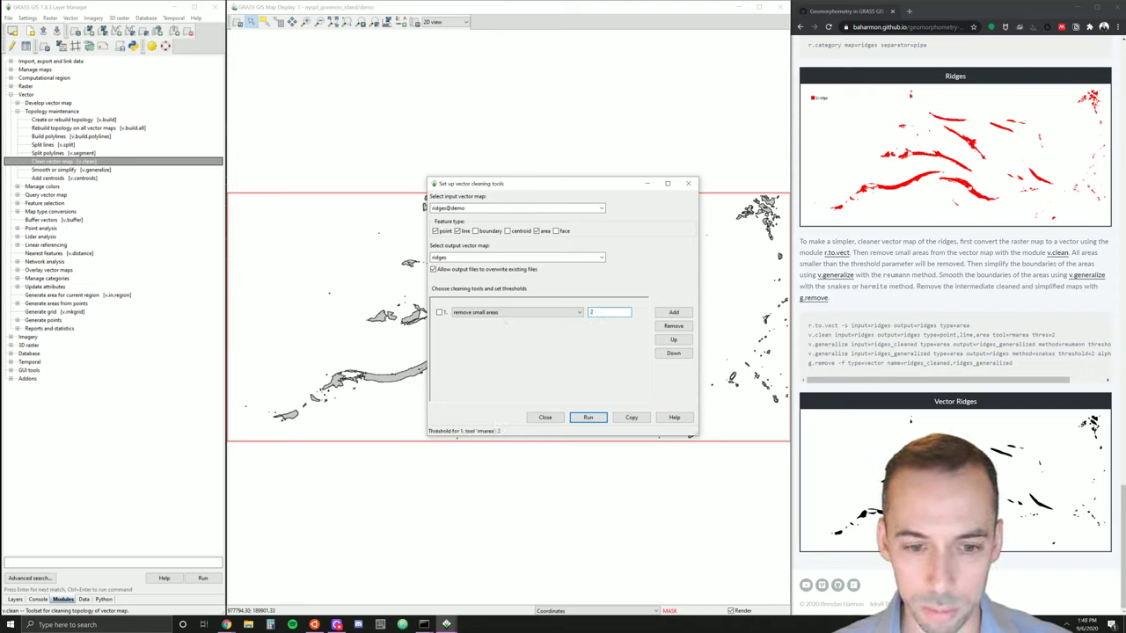
left_click(440, 312)
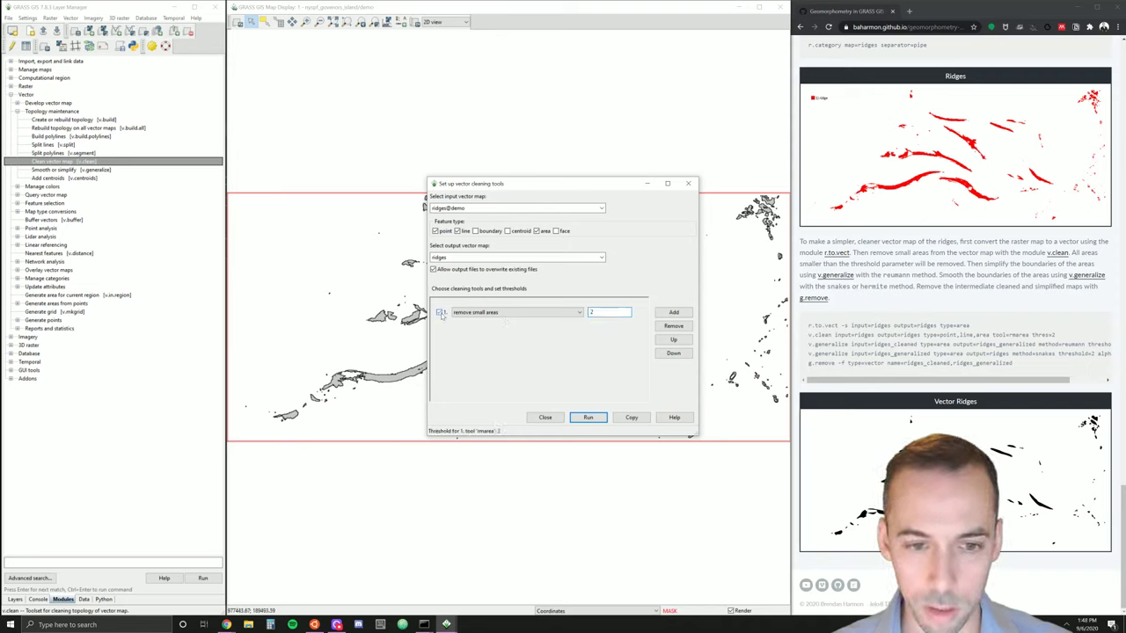
left_click(587, 418)
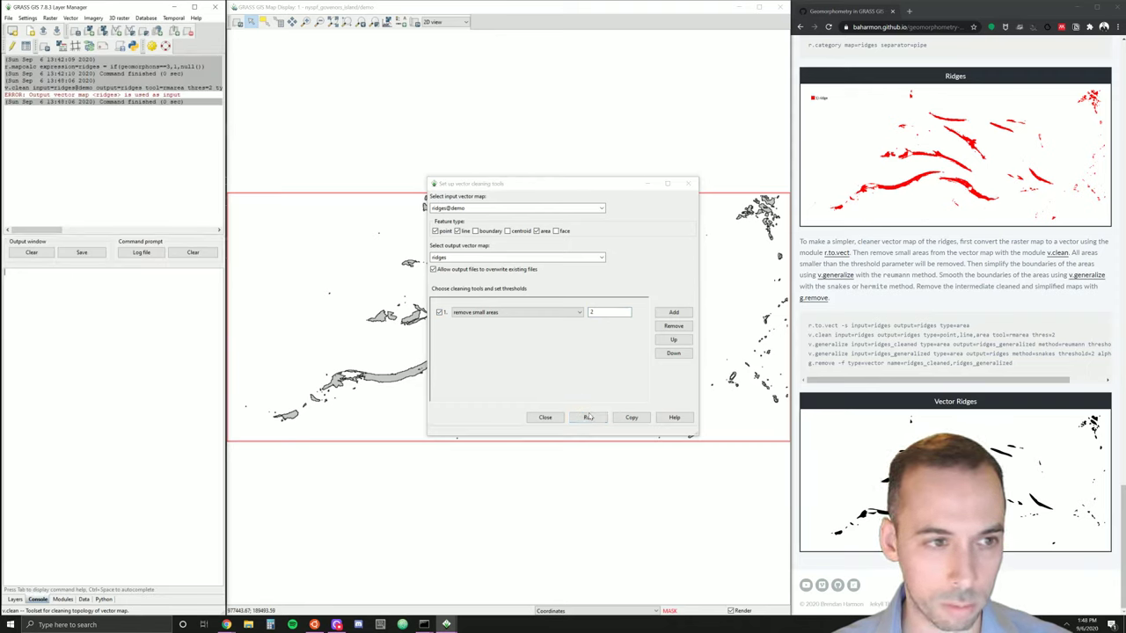
- Rename the cleaning output to ridges_cleaned, run v.clean again and close its dialog
double_click(508, 257)
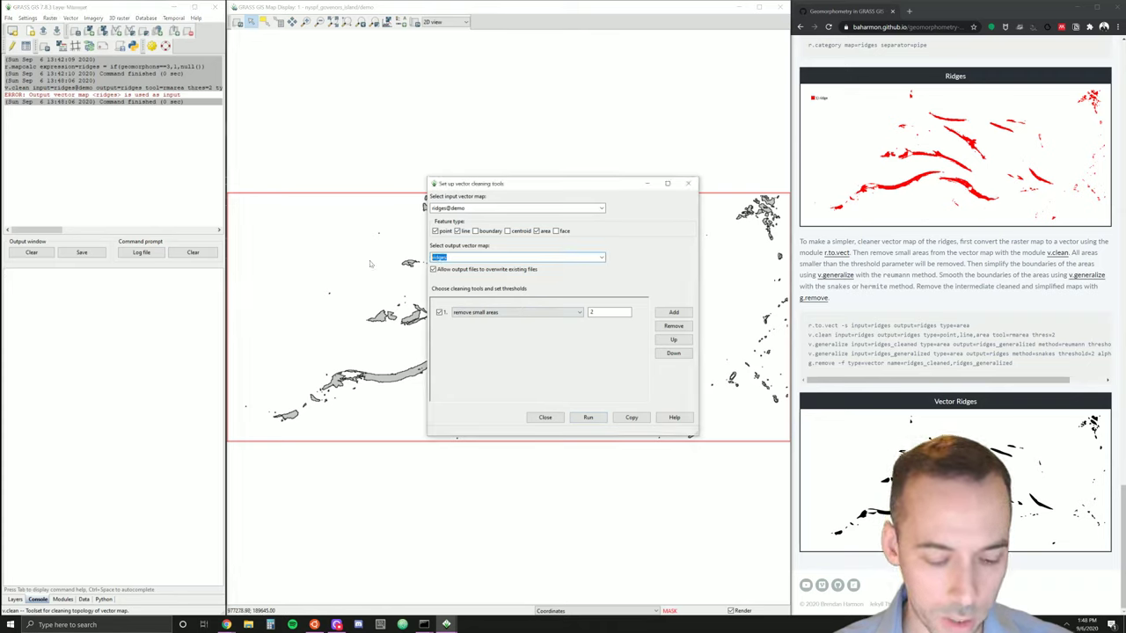
type("ridges")
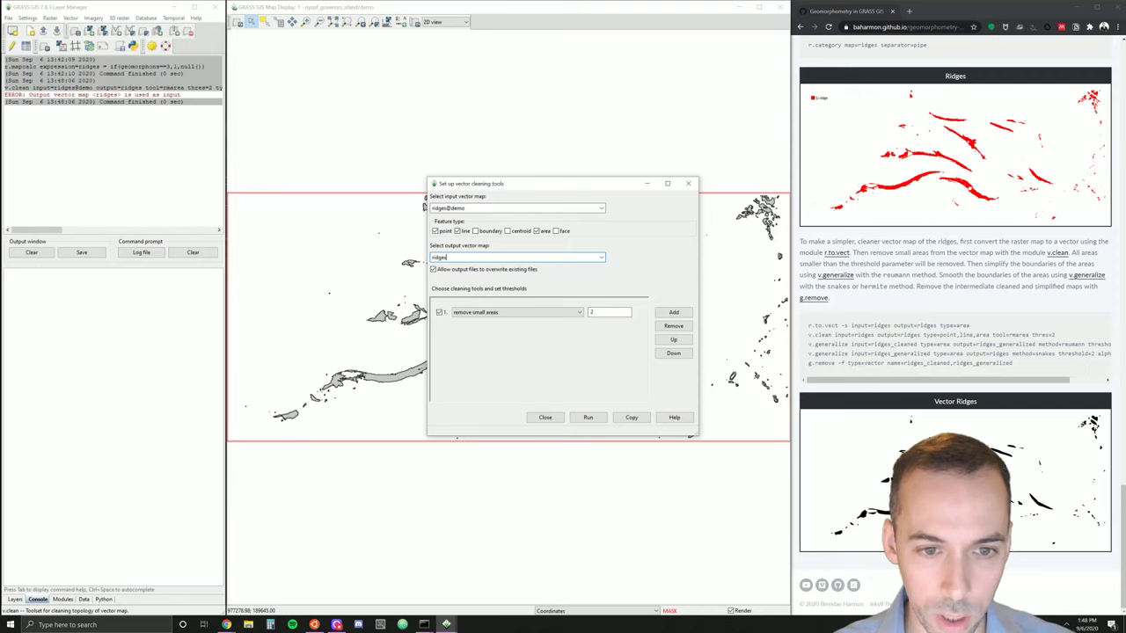
type("_cleaned")
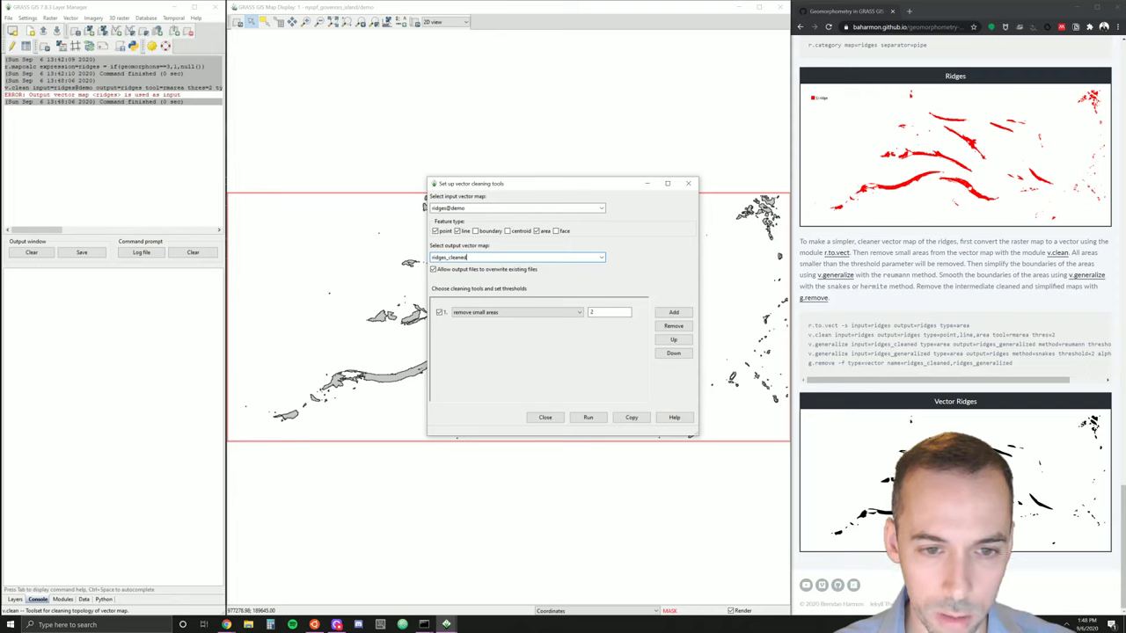
left_click(587, 418)
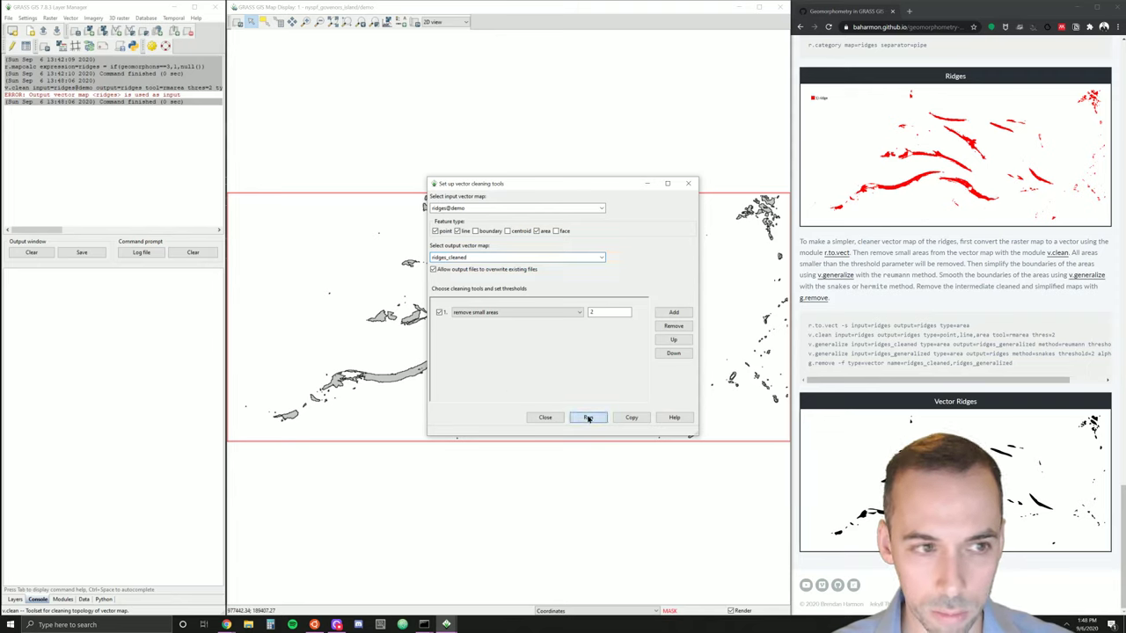
left_click(562, 189)
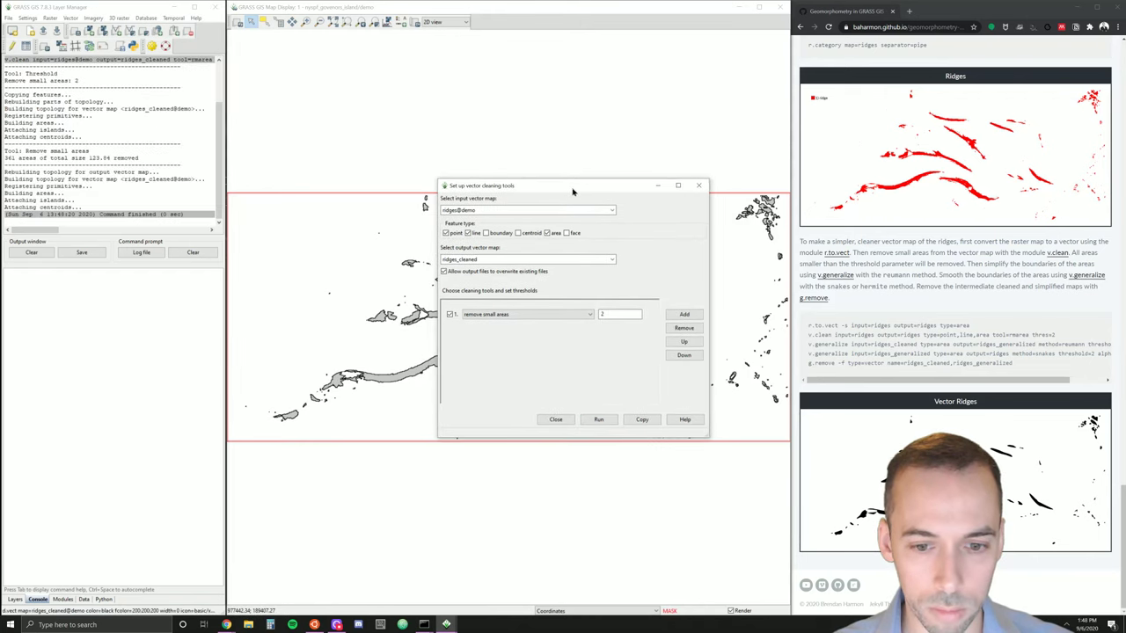
left_click(685, 183)
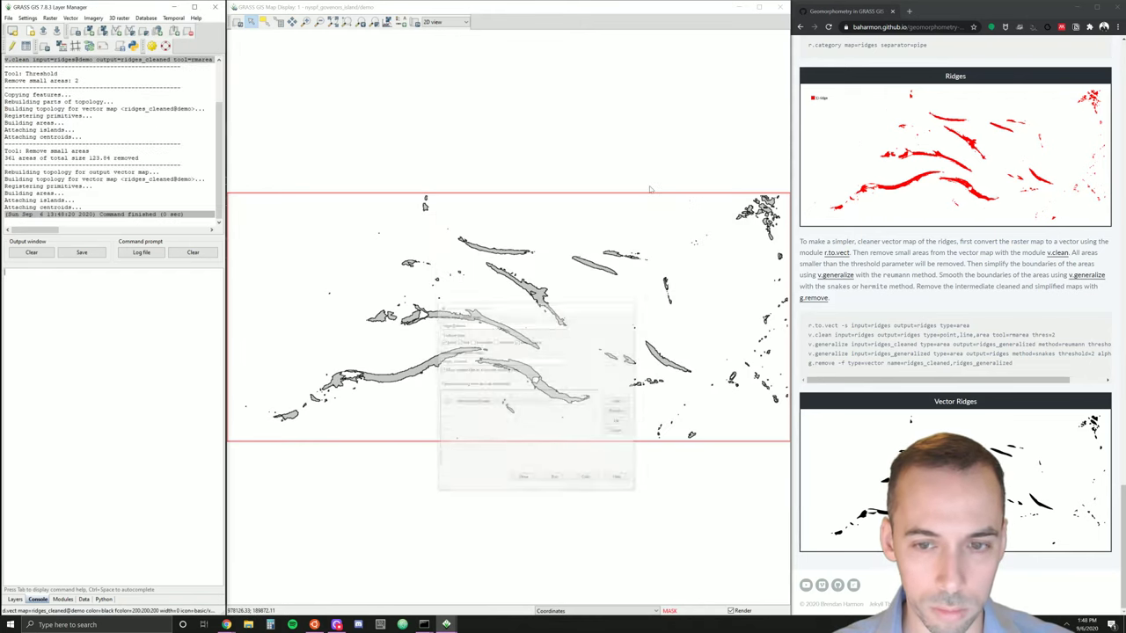
- Compare the ridges_cleaned layer with the original vector ridges layer by toggling the original's visibility, leaving it hidden
left_click(22, 600)
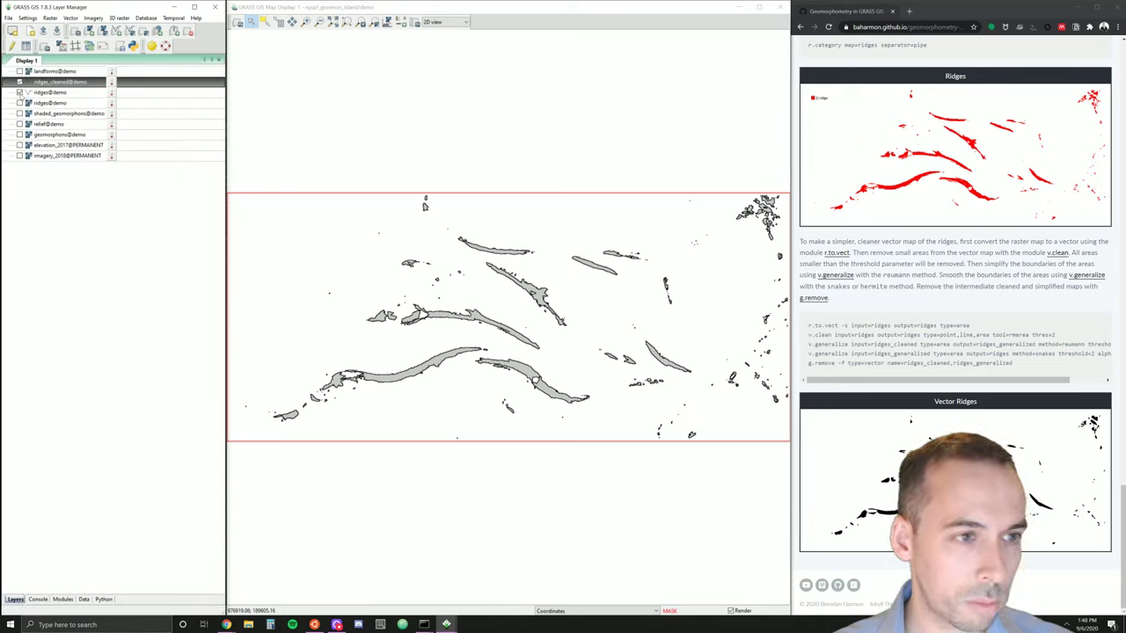
left_click(19, 93)
left_click(19, 92)
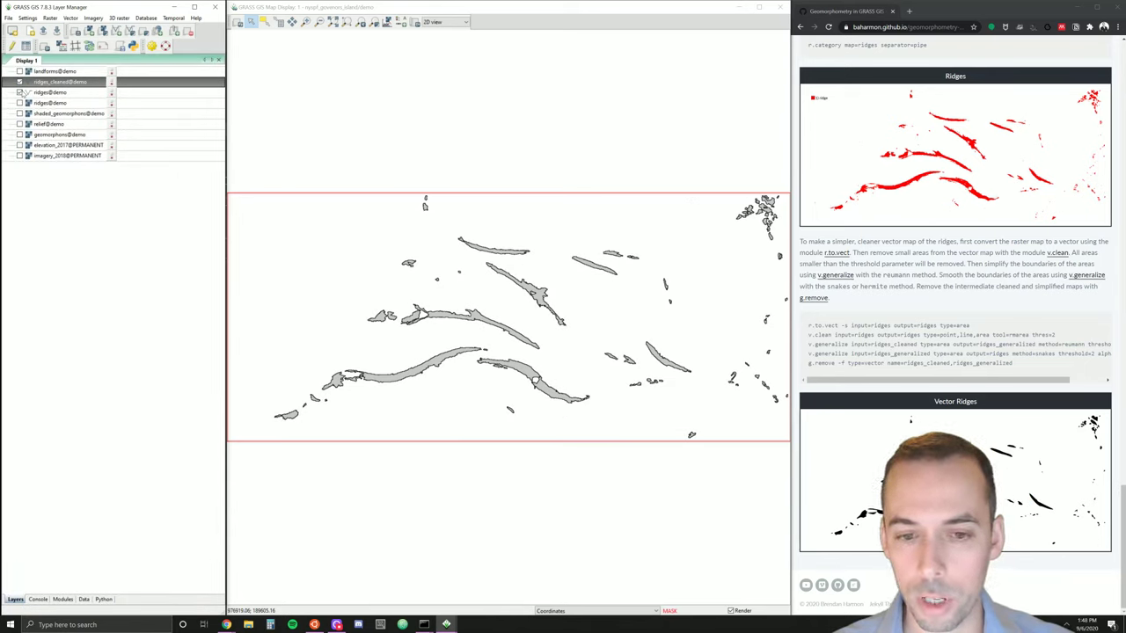
left_click(20, 92)
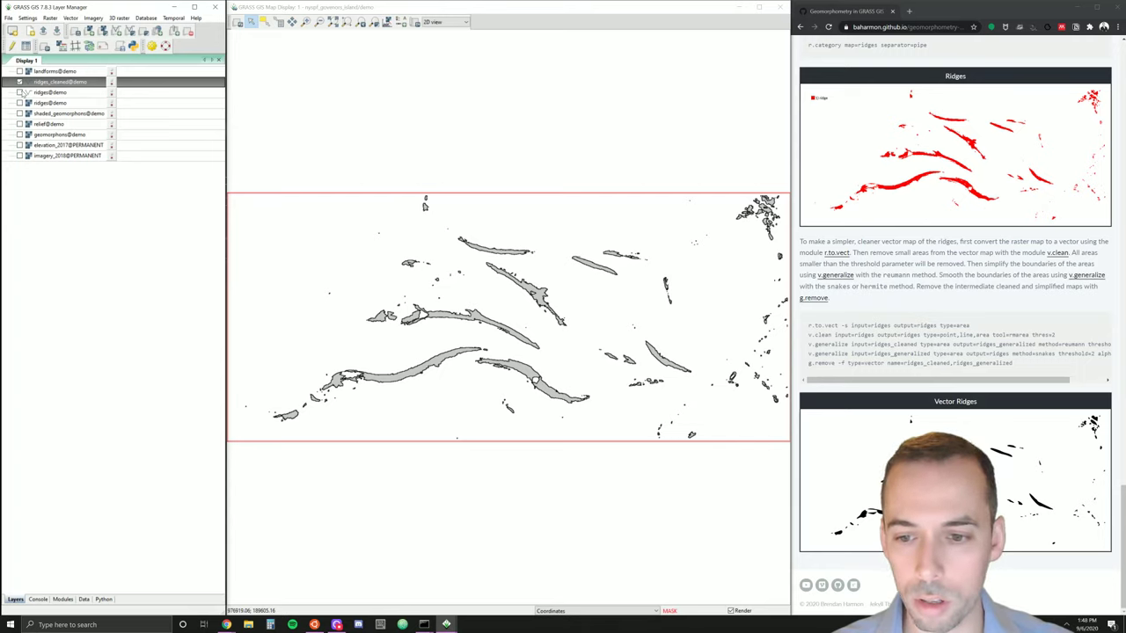
left_click(20, 92)
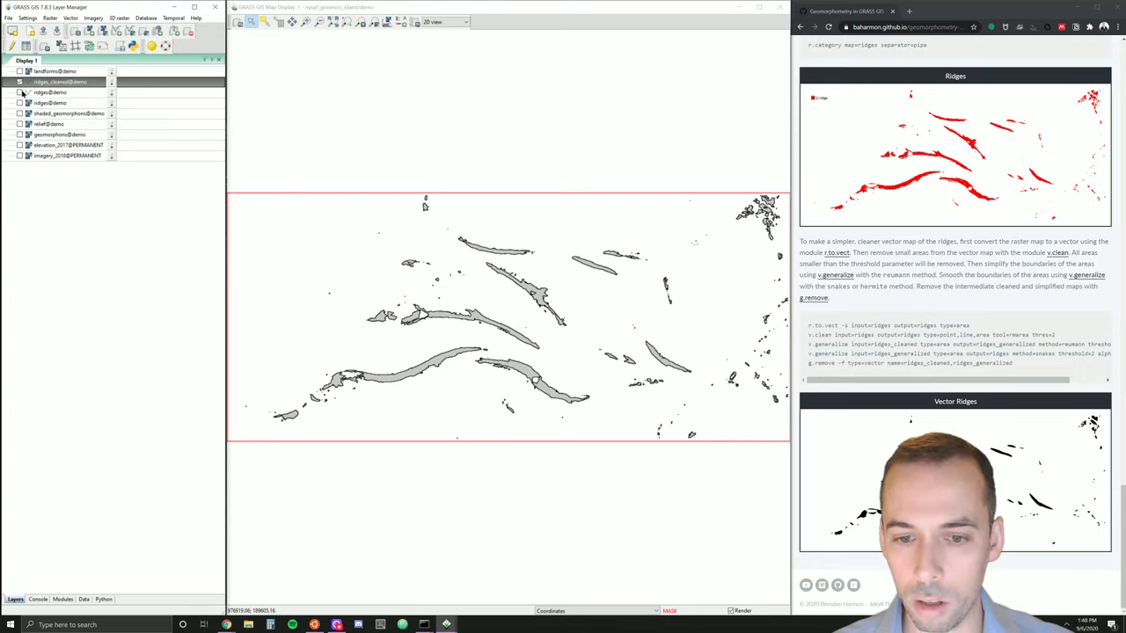
left_click(20, 92)
left_click(19, 92)
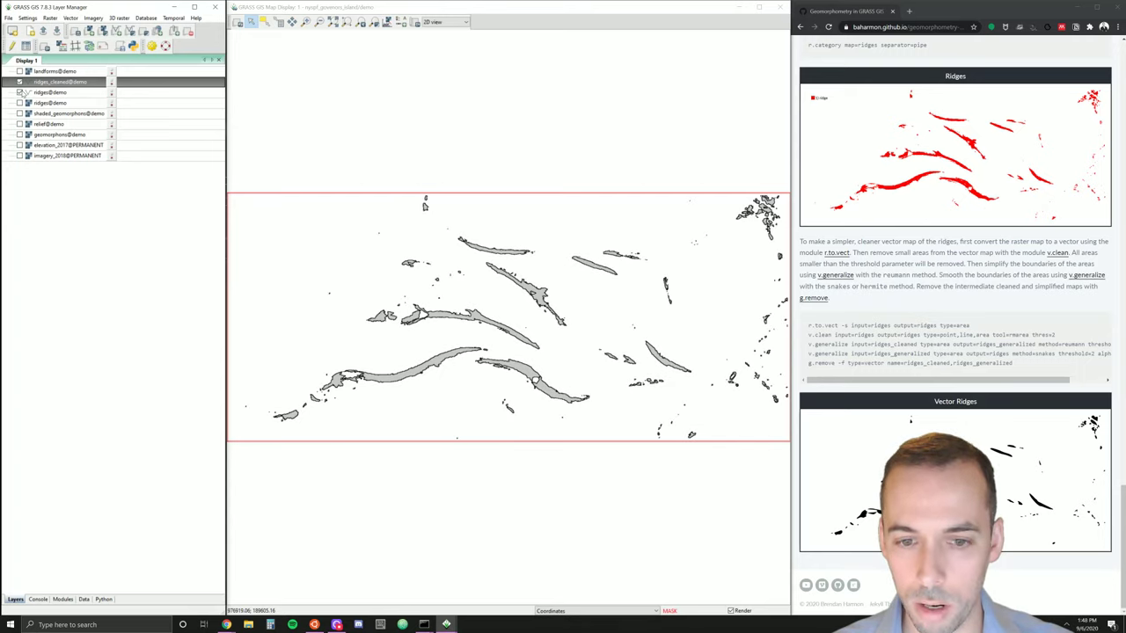
left_click(19, 92)
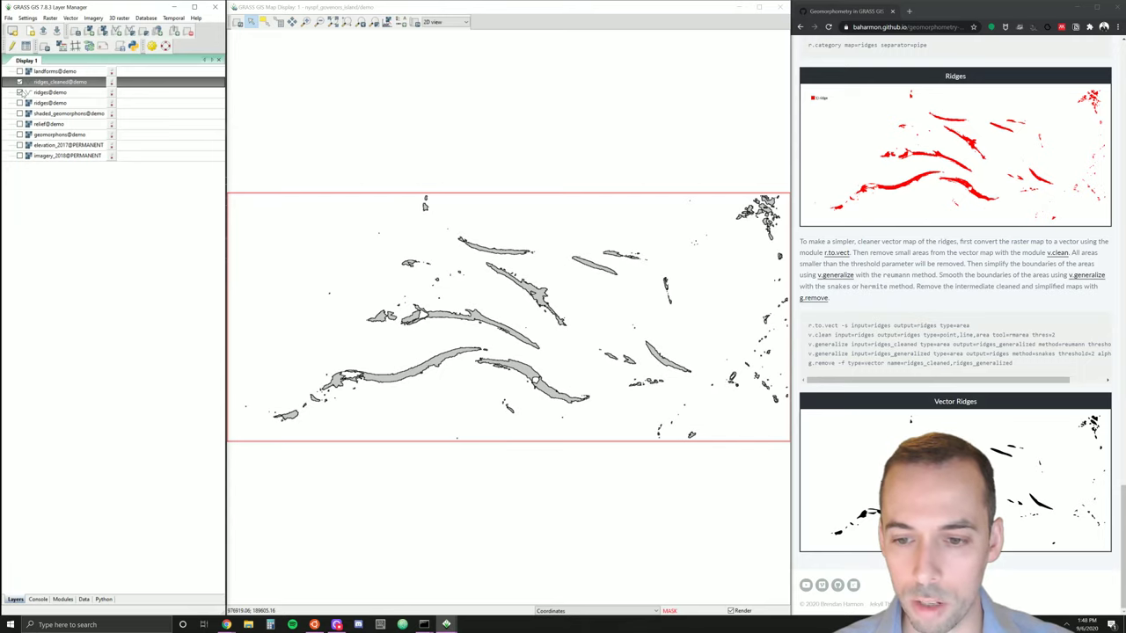
left_click(20, 93)
left_click(19, 92)
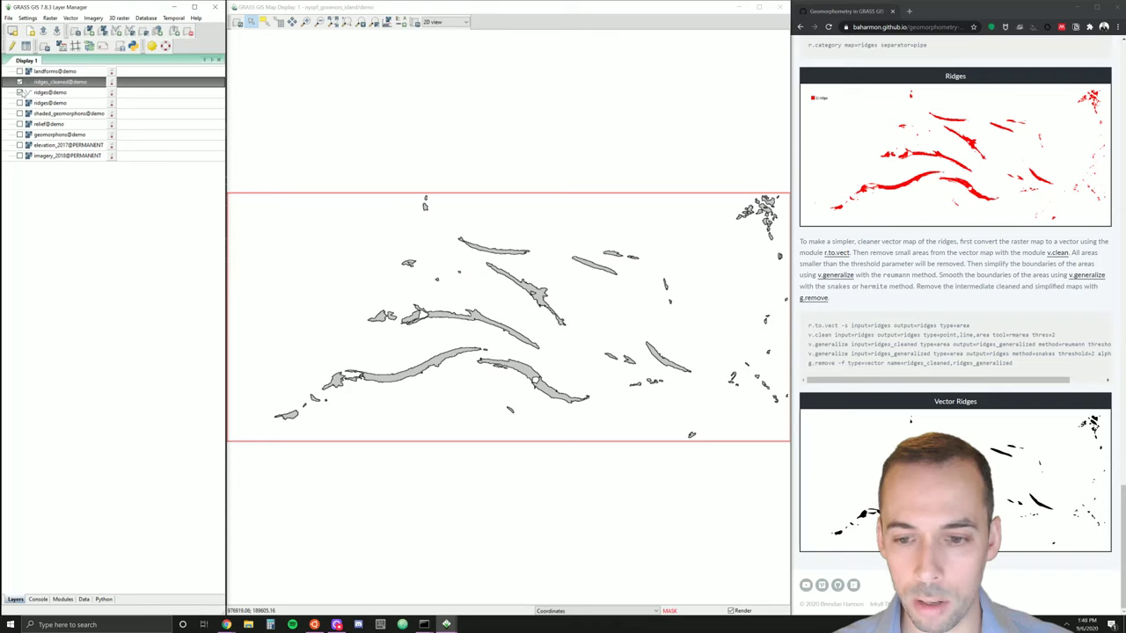
left_click(19, 92)
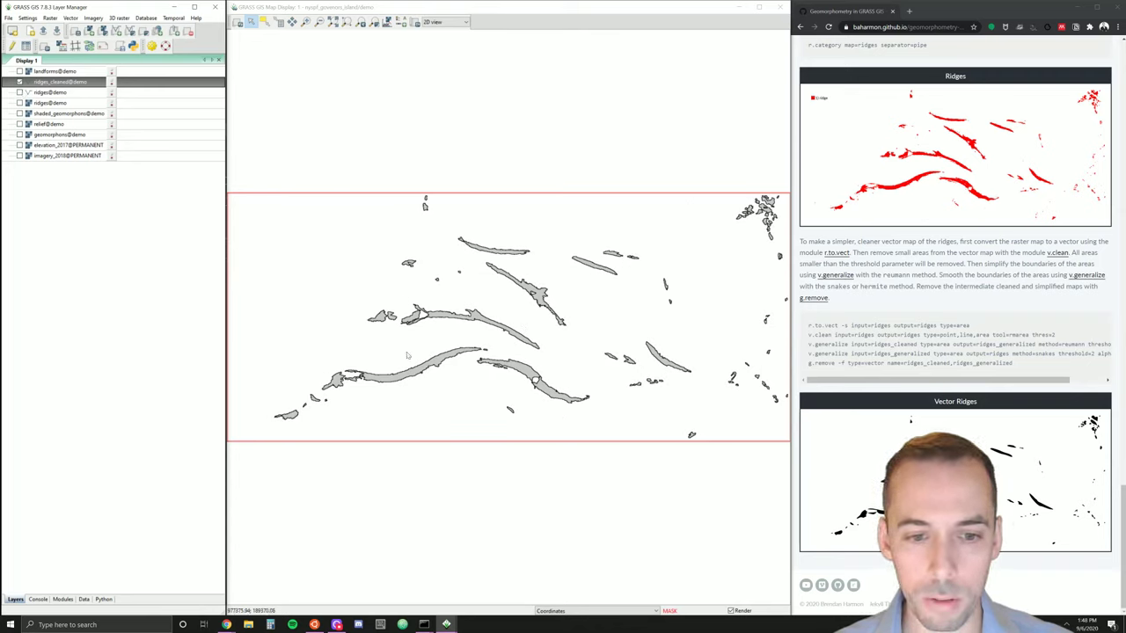
- Examine the stair-stepped boundaries at the ridge fork up close, comparing ridges_cleaned with the ridges raster, and leave the raster hidden
left_click(304, 21)
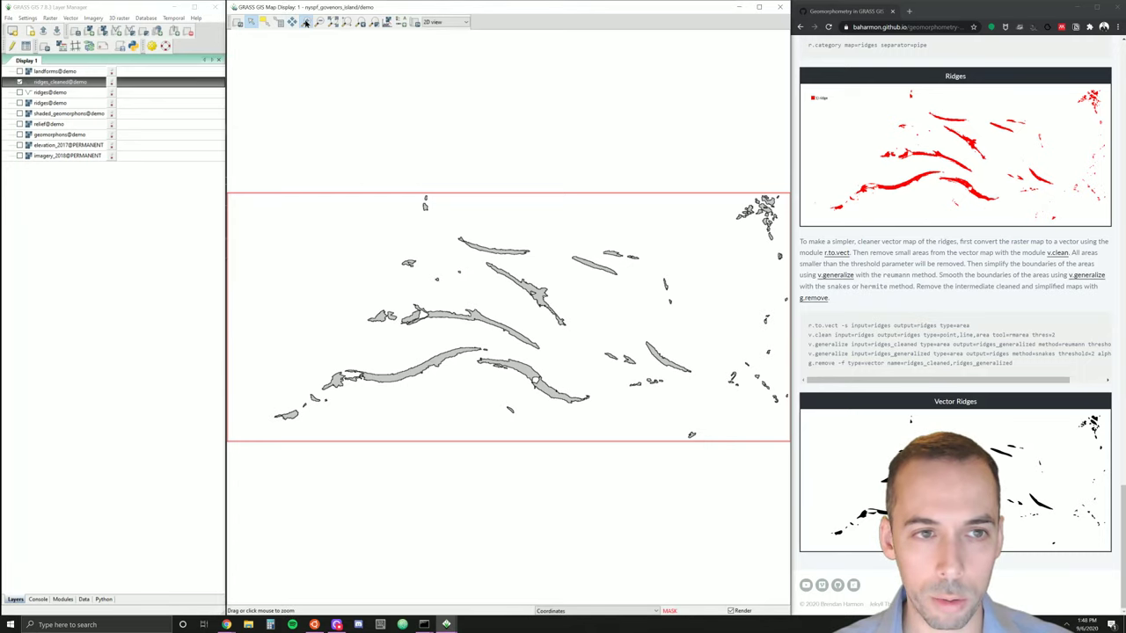
left_click_drag(409, 295, 447, 326)
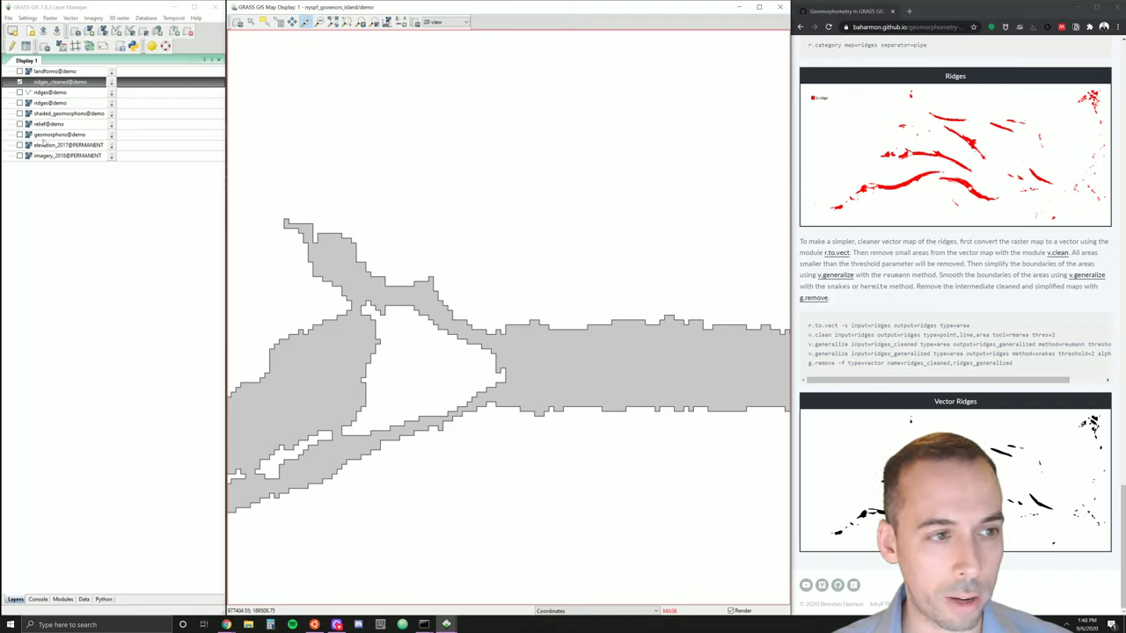
left_click(20, 92)
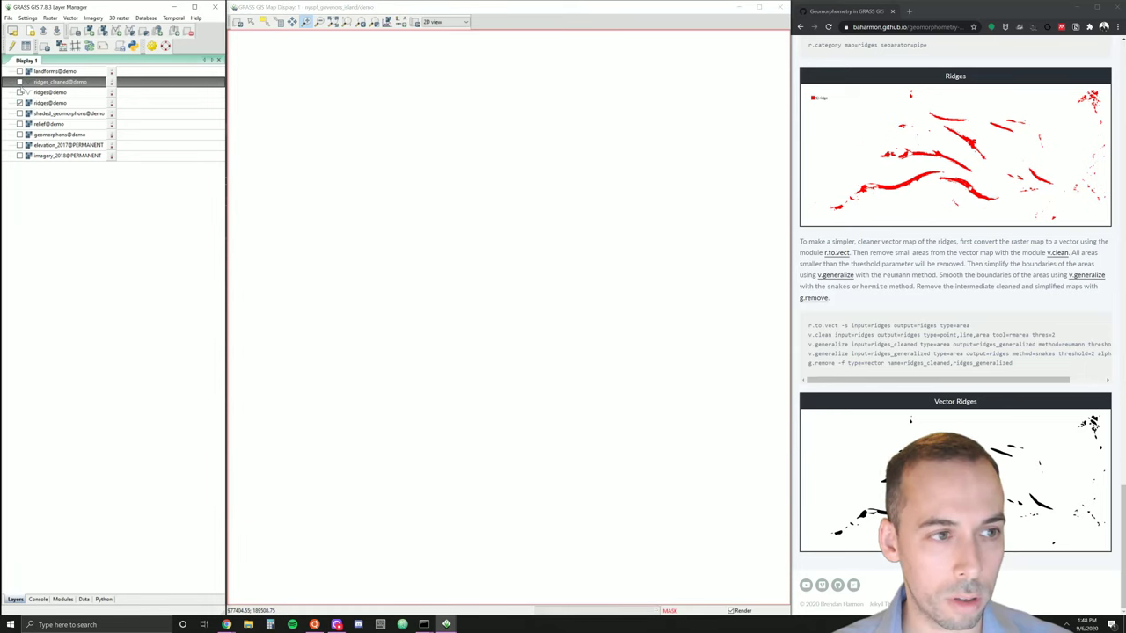
left_click(19, 82)
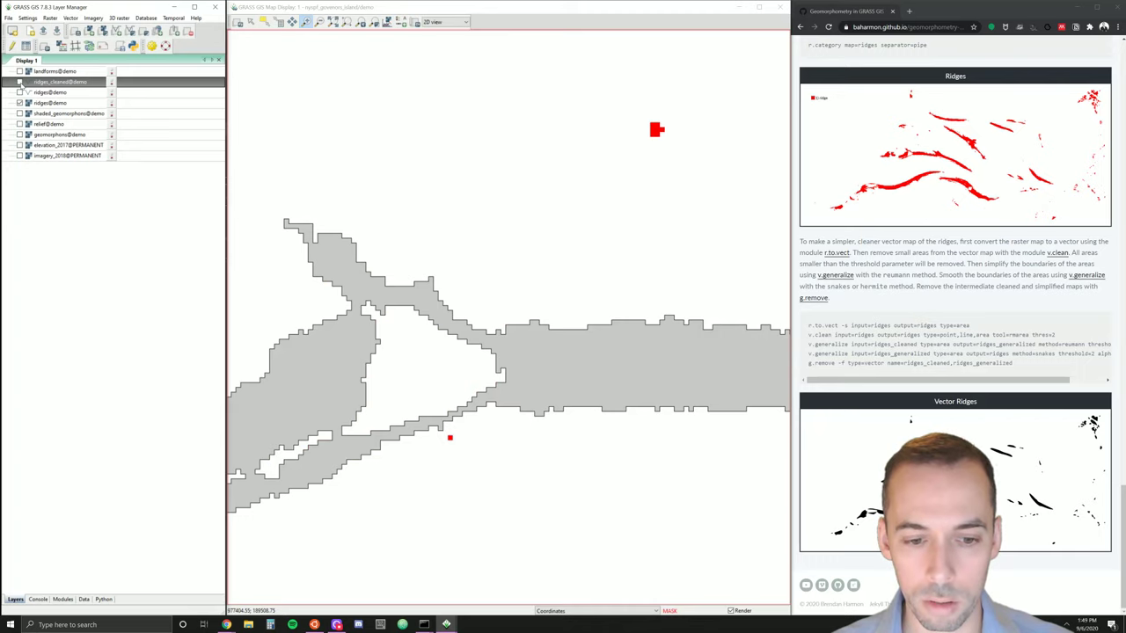
left_click(20, 82)
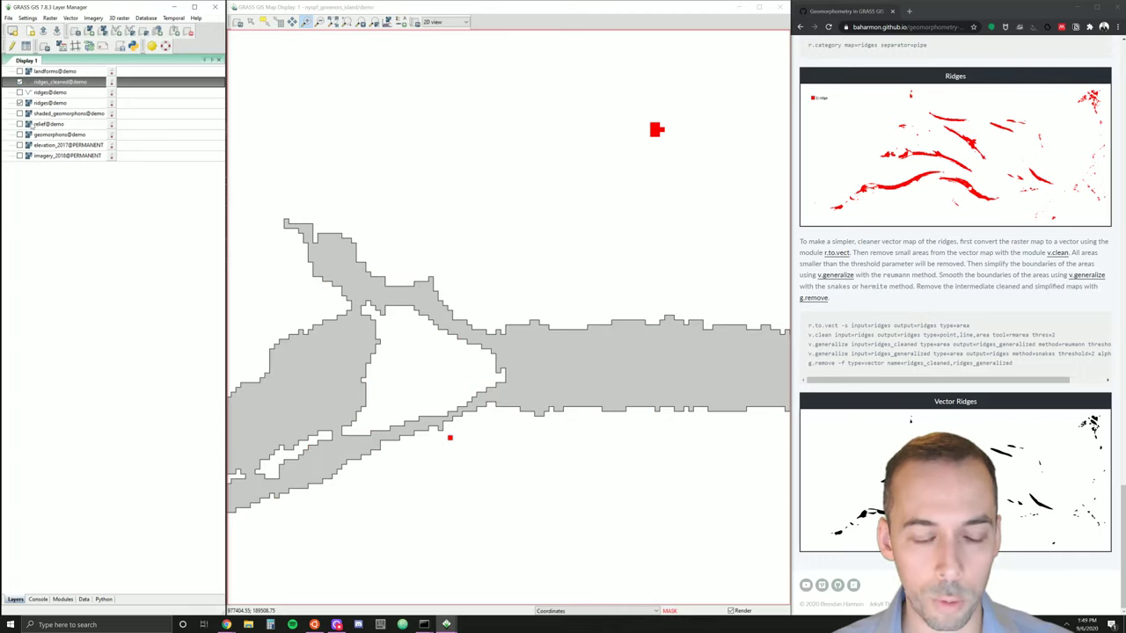
left_click(19, 103)
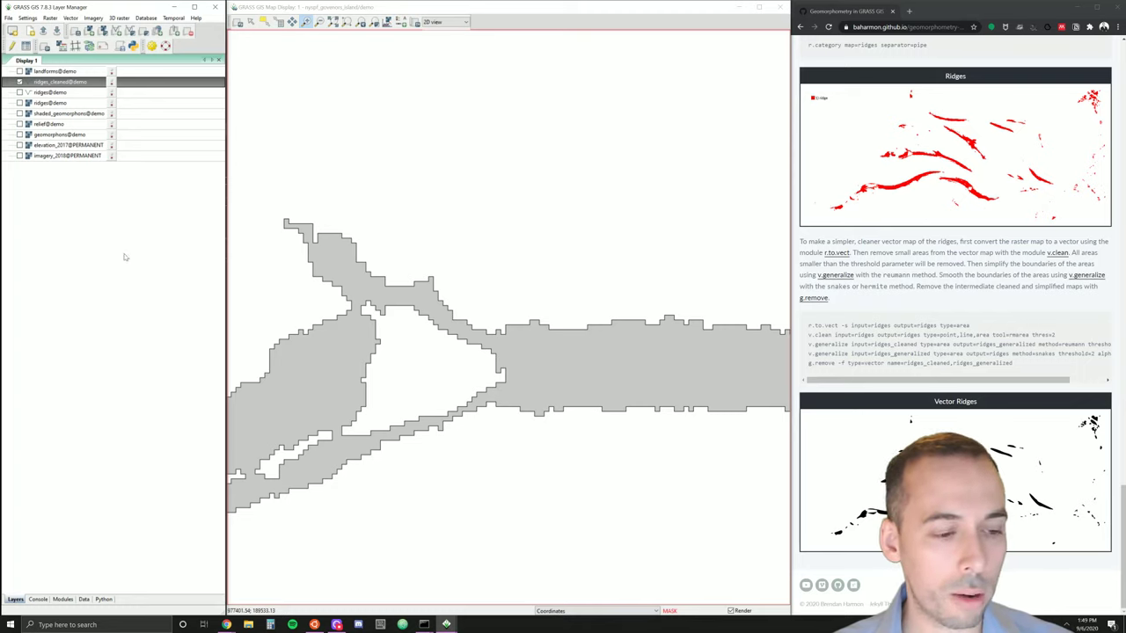
- Open the Smooth or simplify module v.generalize, move its dialog clear of the ridges and choose ridges_cleaned@demo as the input vector map
left_click(62, 598)
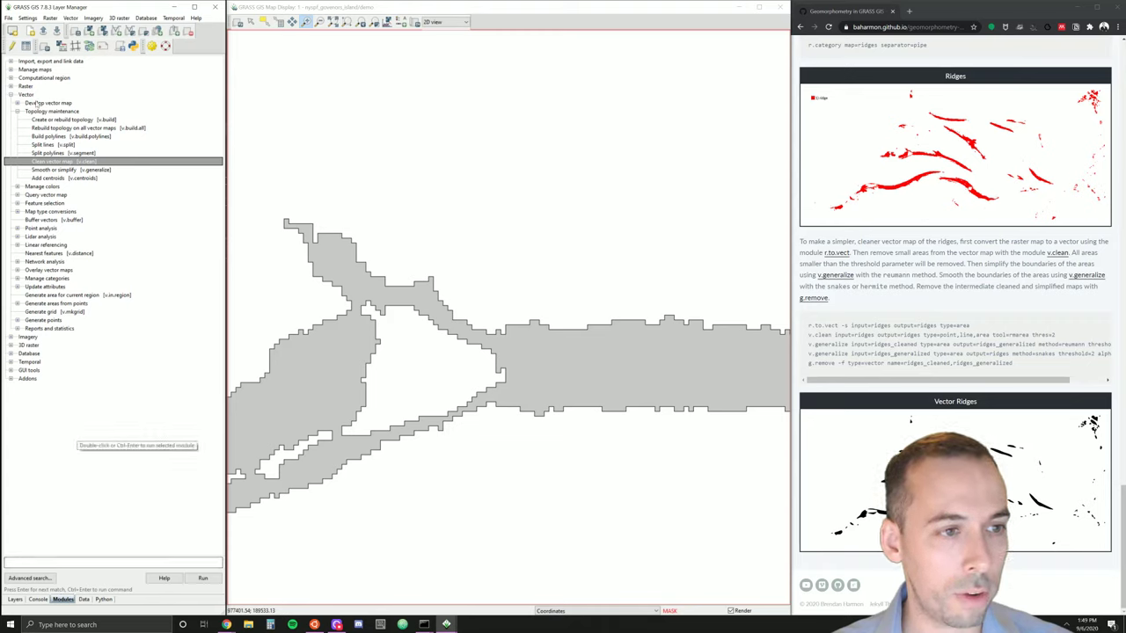
left_click(73, 172)
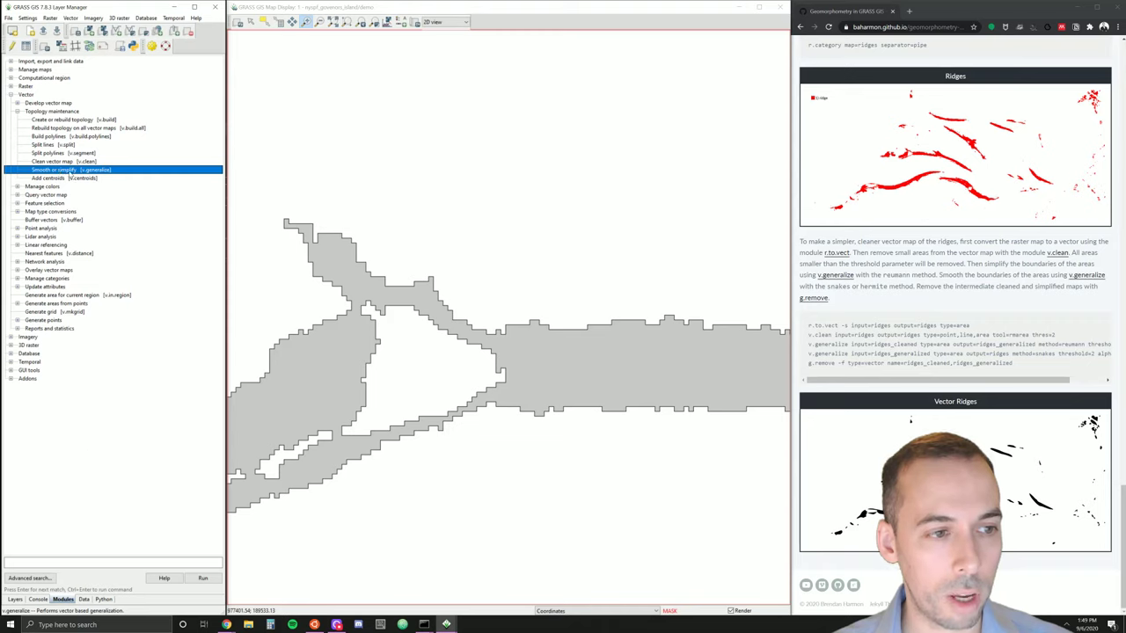
double_click(70, 170)
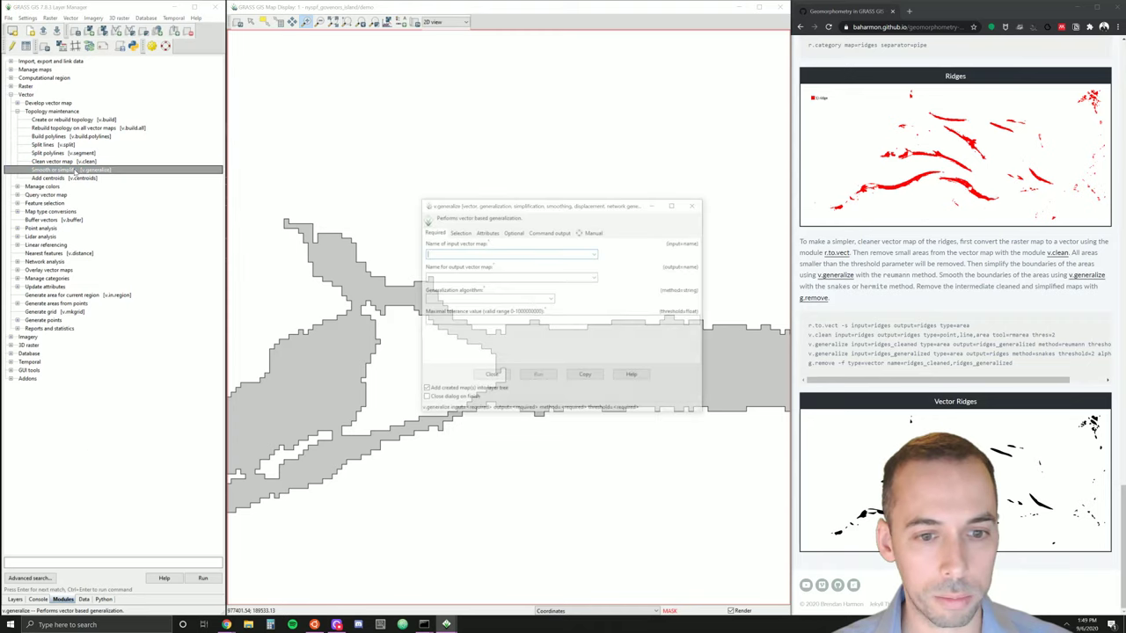
left_click_drag(521, 141, 530, 57)
left_click(588, 103)
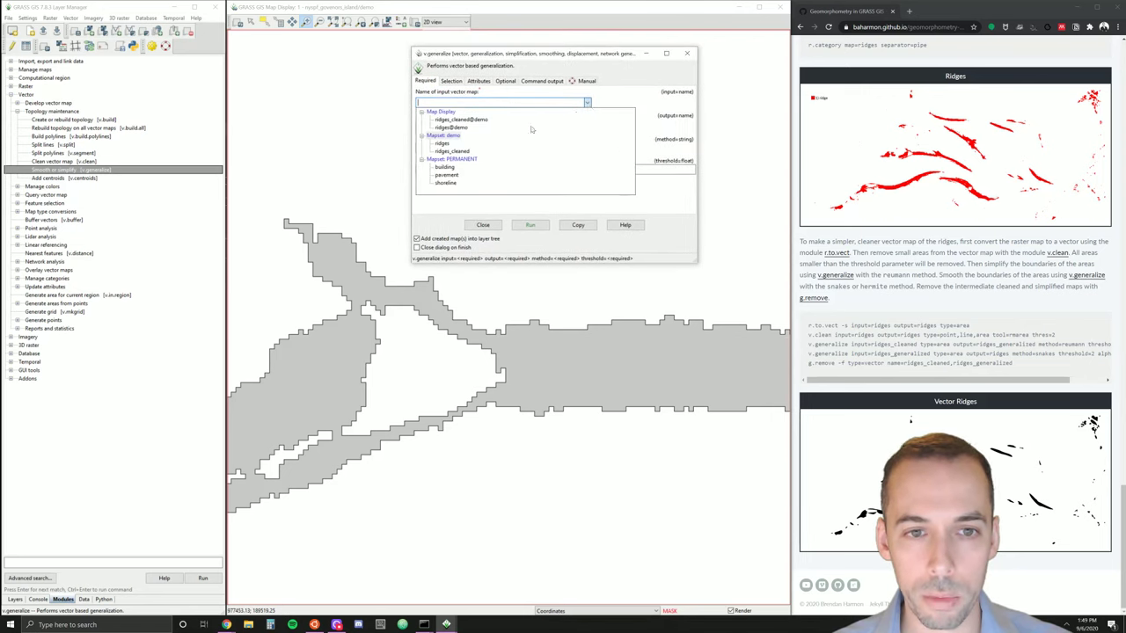
left_click(457, 120)
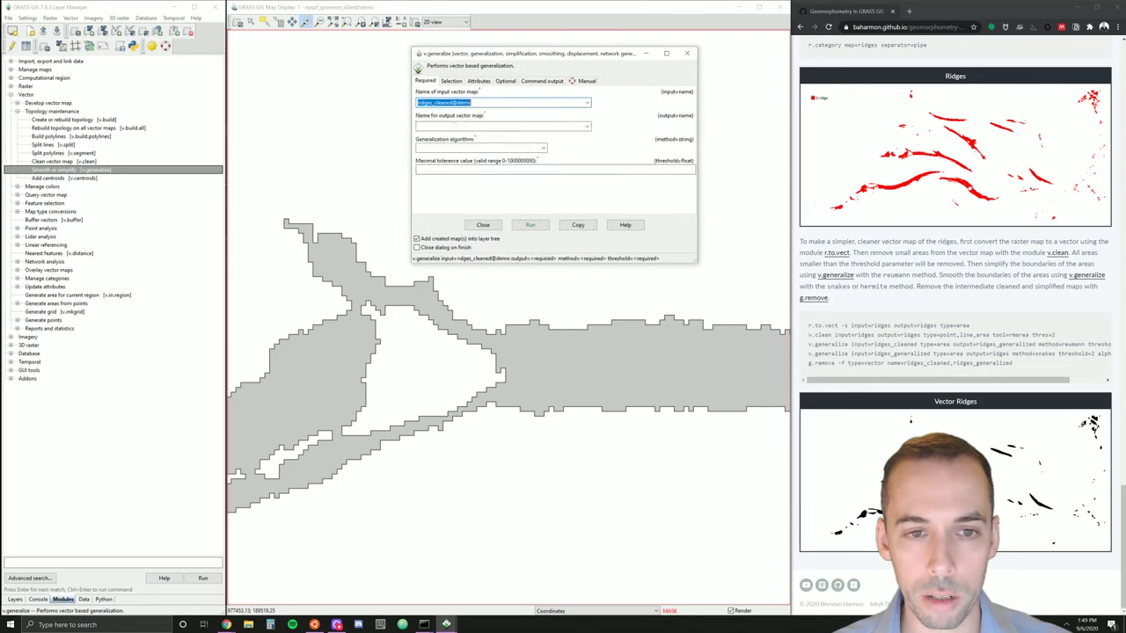
- Simplify ridges_cleaned into the output map ridges_generalized using the reumann algorithm with a maximal tolerance of 2
type("ridges_generalized")
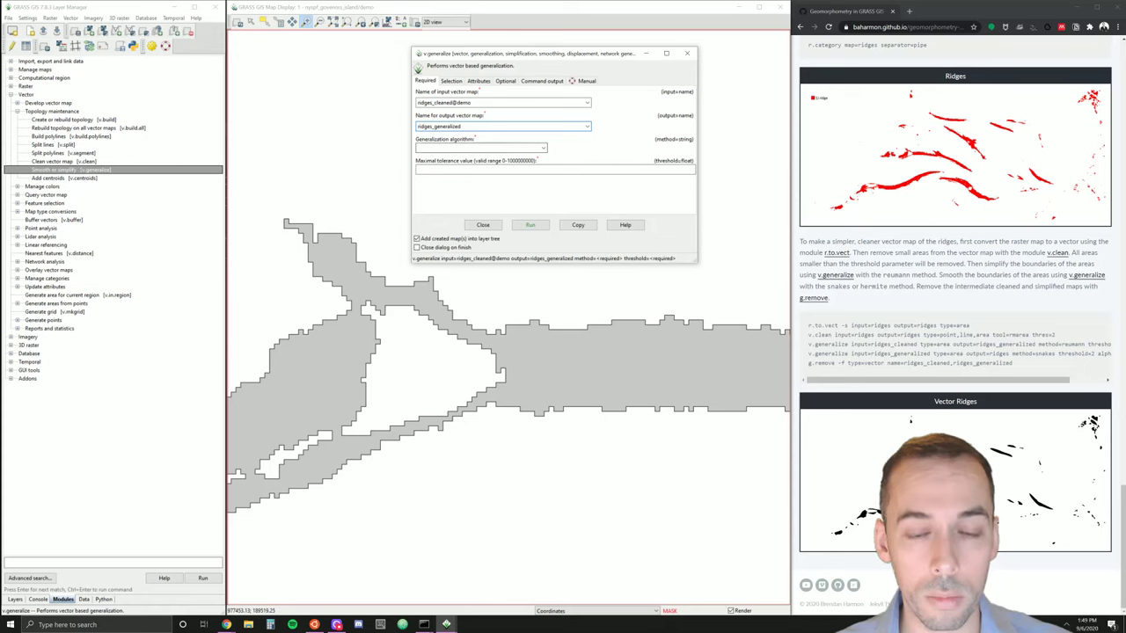
left_click(538, 148)
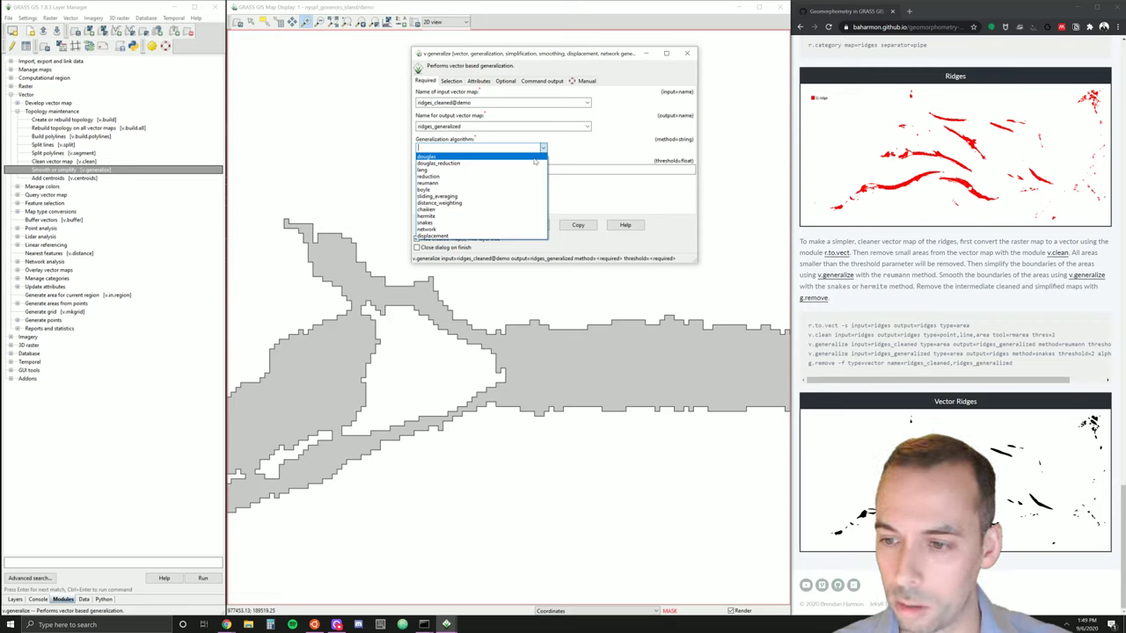
left_click(453, 183)
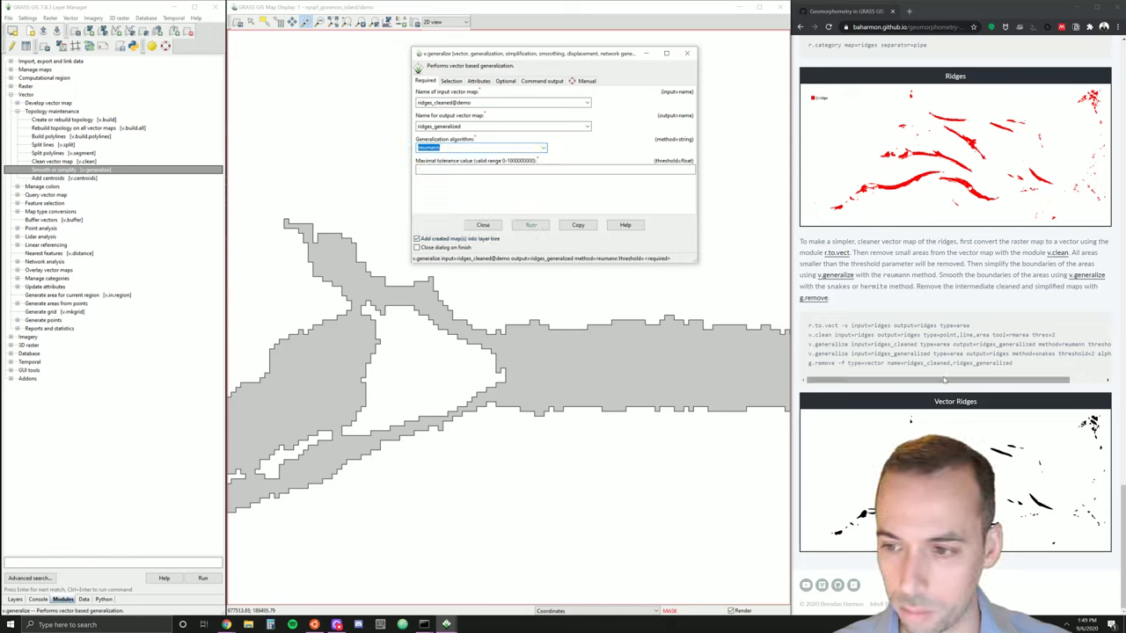
mouse_move(971, 380)
left_mouse_down()
mouse_move(1006, 381)
mouse_move(968, 380)
left_mouse_up()
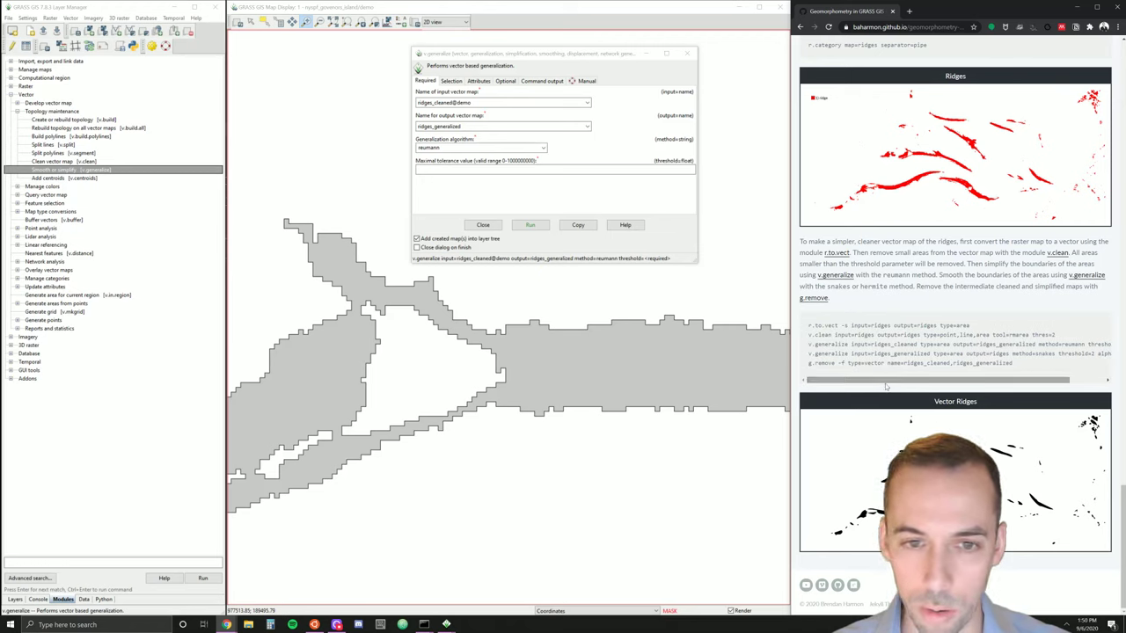
left_click(457, 170)
type("2")
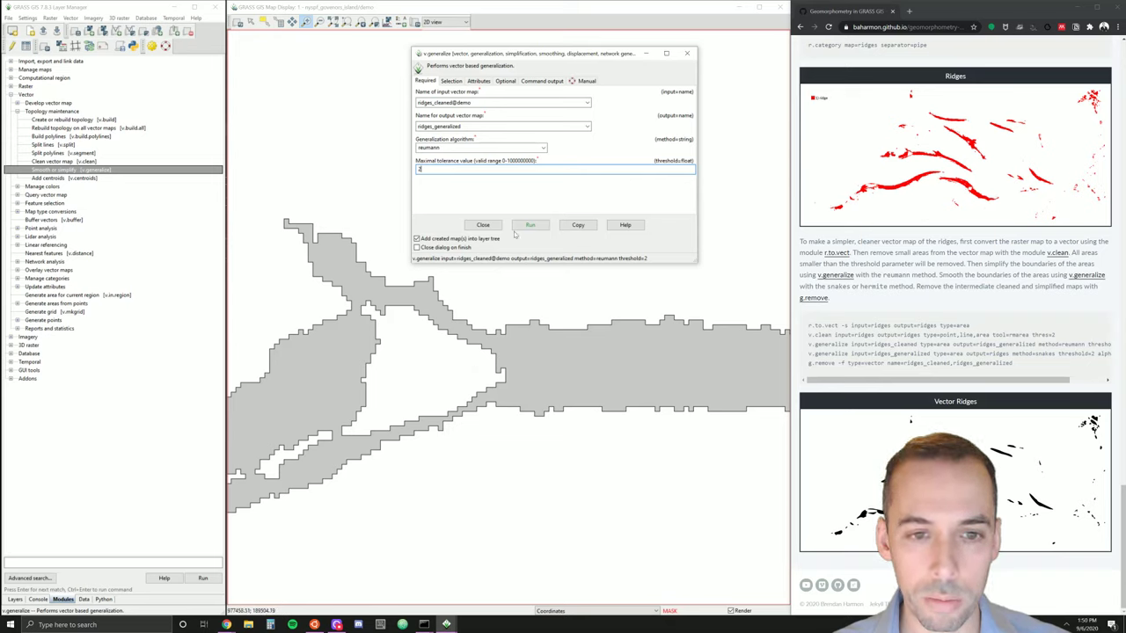
mouse_move(464, 56)
left_mouse_down()
mouse_move(433, 70)
mouse_move(461, 62)
left_mouse_up()
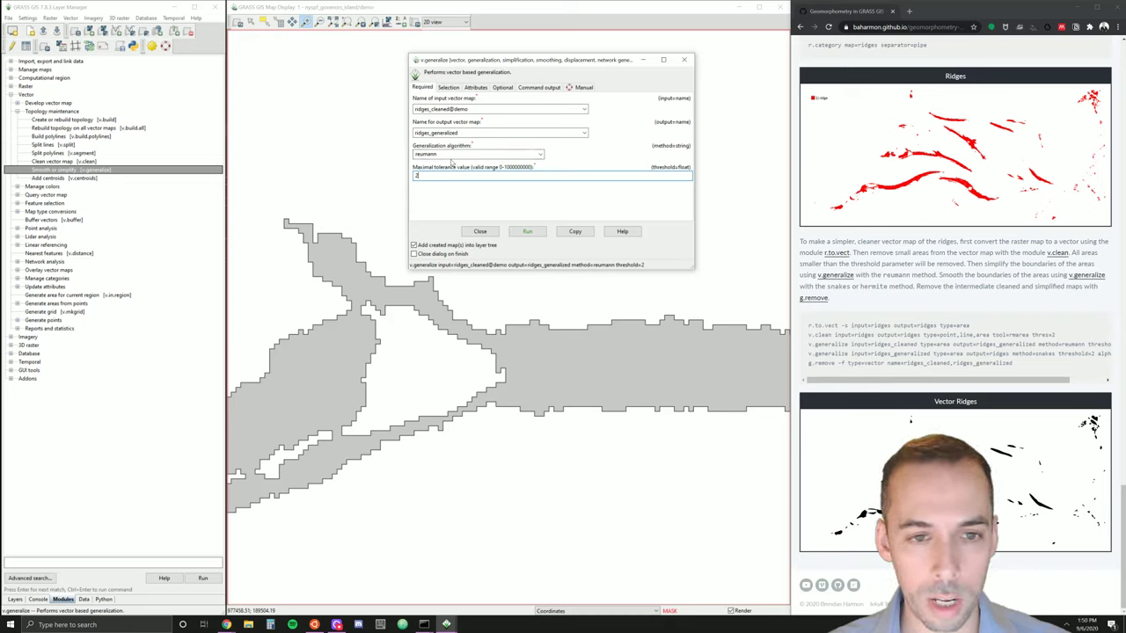
left_click(526, 232)
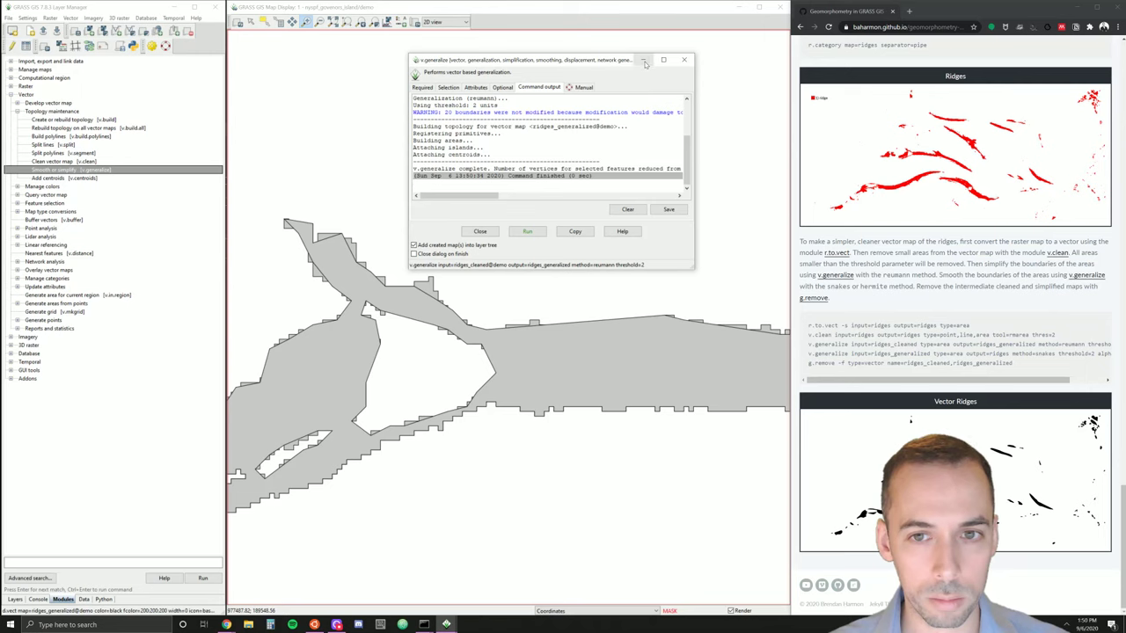
- Move the v.generalize dialog off the map and compare ridges_generalized with ridges_cleaned by toggling the generalized layer's visibility
left_click_drag(643, 53, 1003, 60)
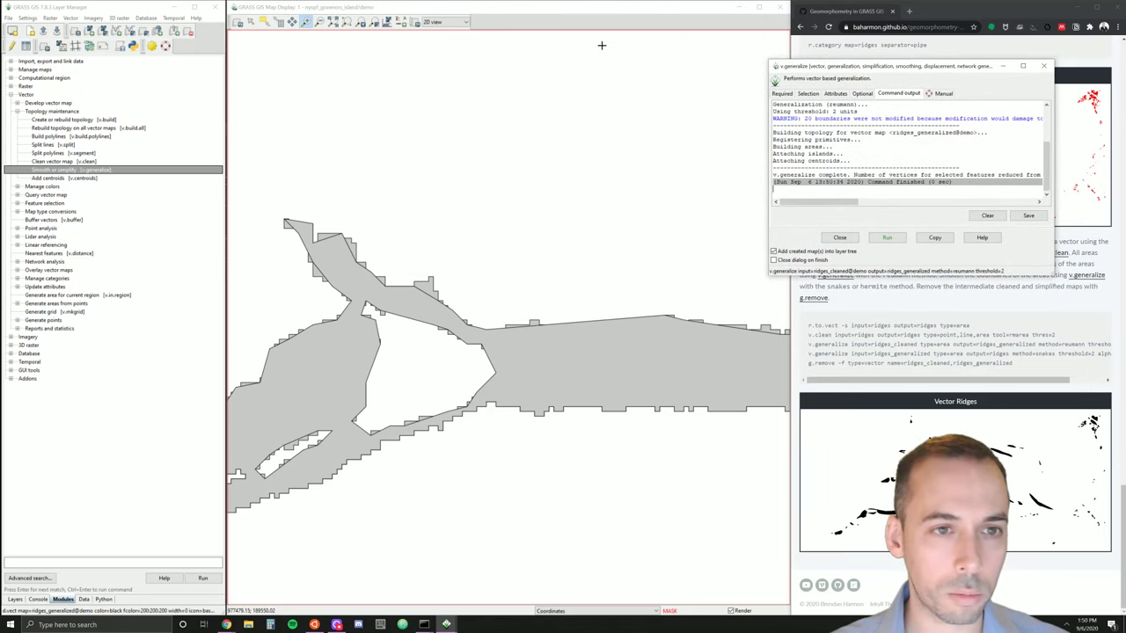
left_click(320, 21)
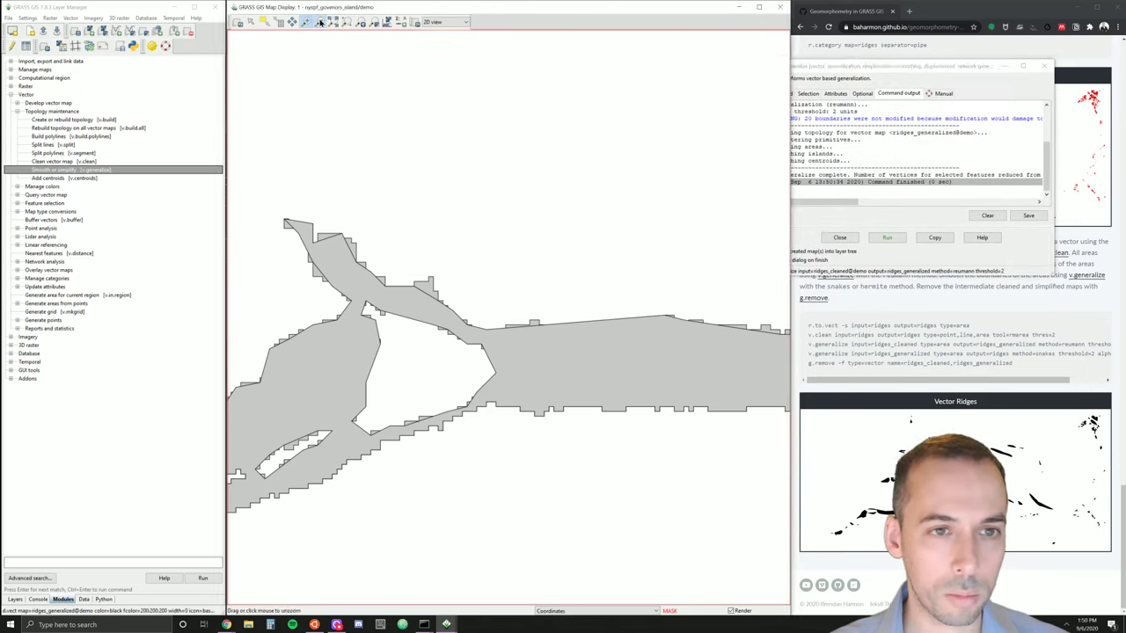
left_click(411, 178)
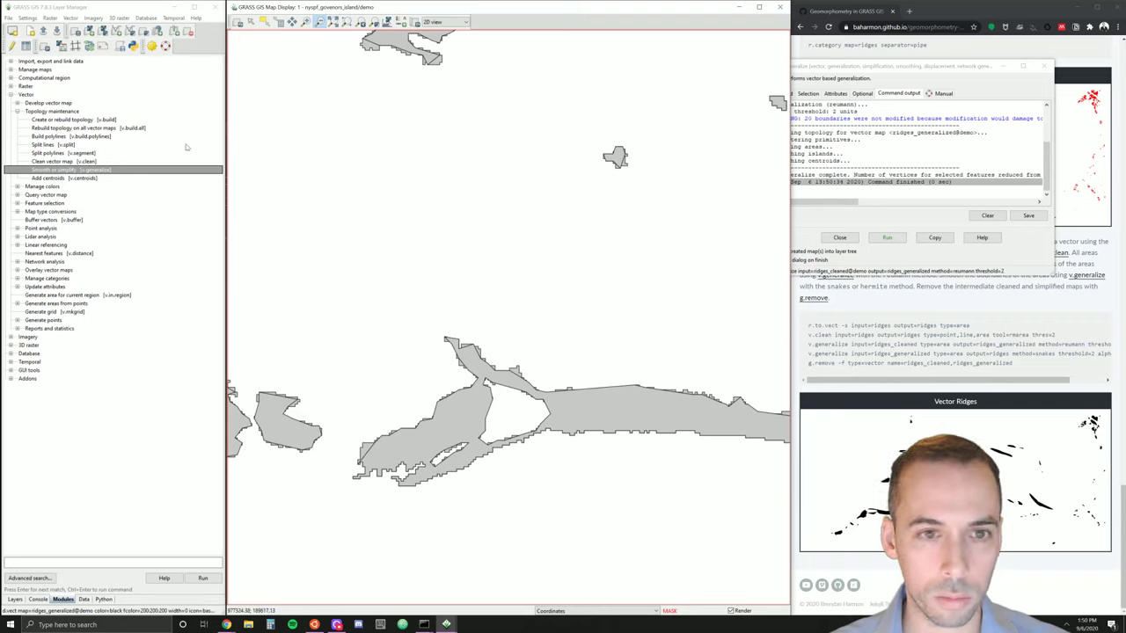
left_click(15, 599)
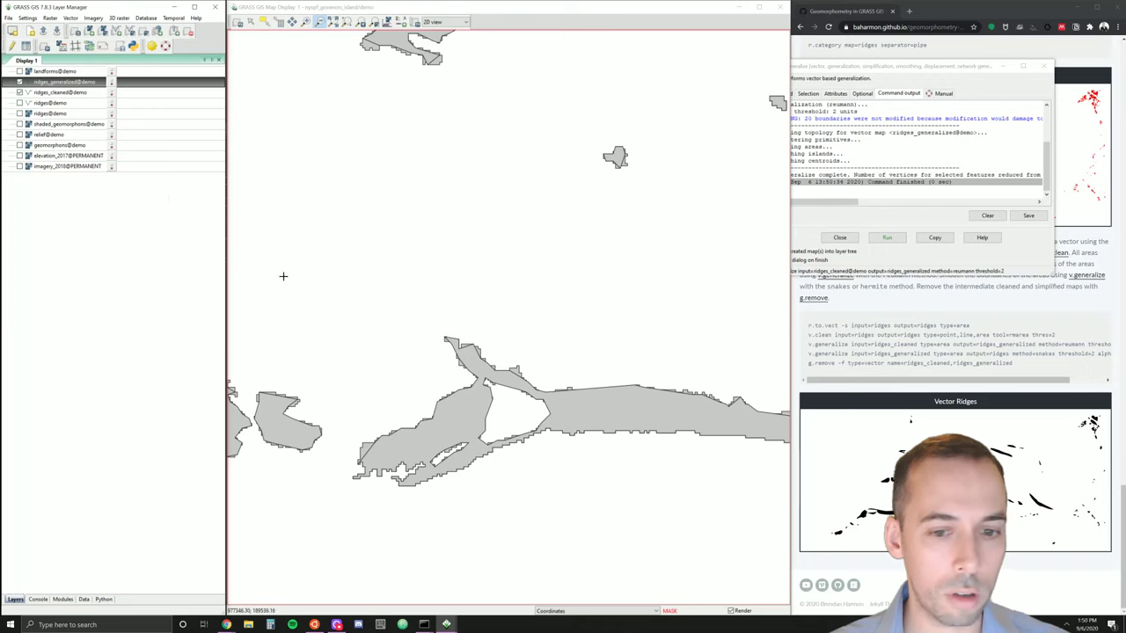
left_click(19, 82)
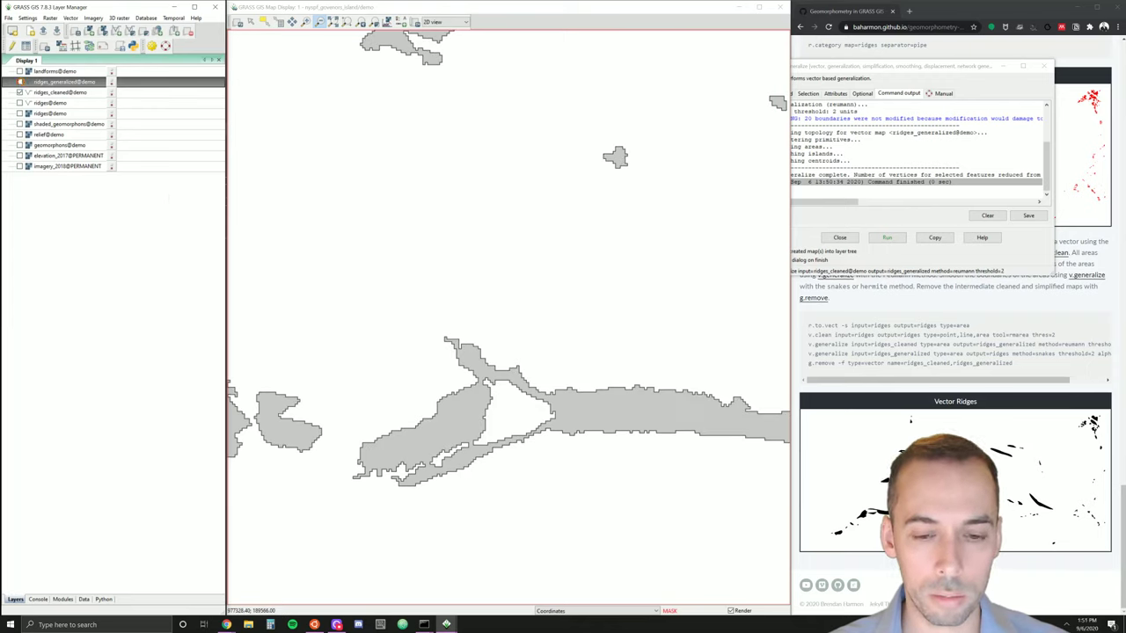
left_click(20, 82)
left_click(20, 82)
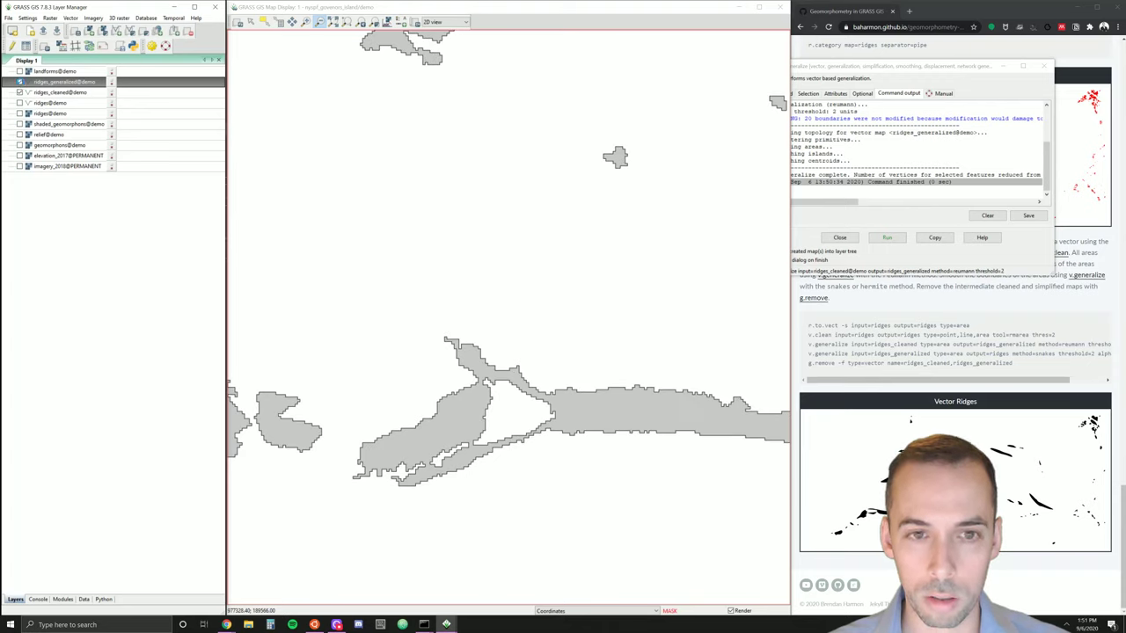
left_click(19, 82)
left_click(20, 81)
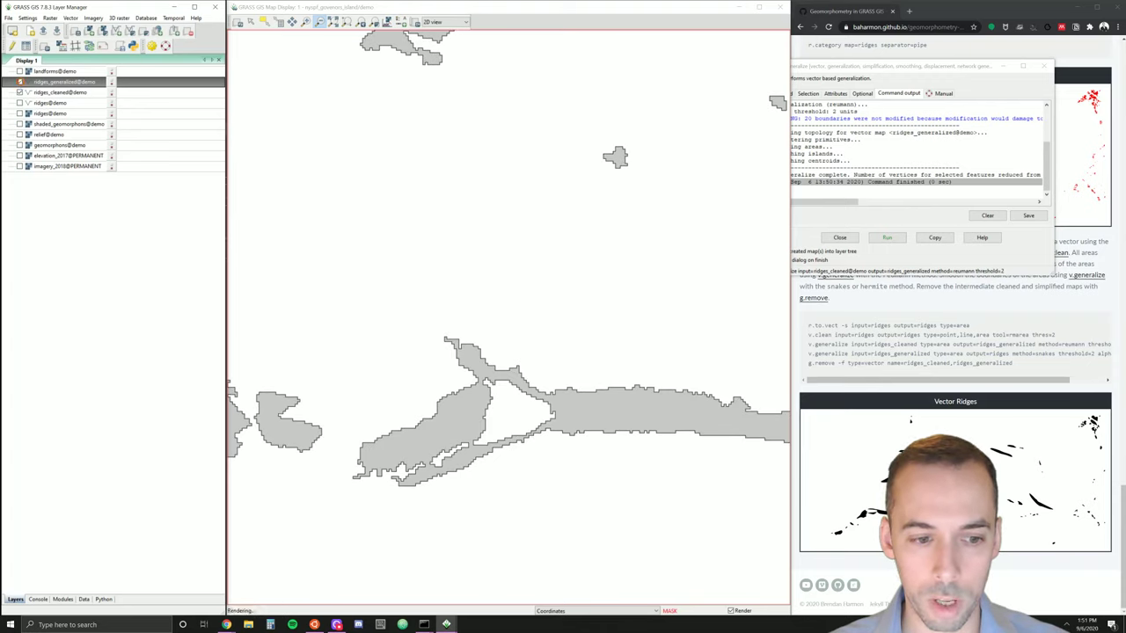
- Hide the ridges_cleaned layer so only ridges_generalized is displayed, and return to the previous close-up of the ridge fork
left_click(20, 82)
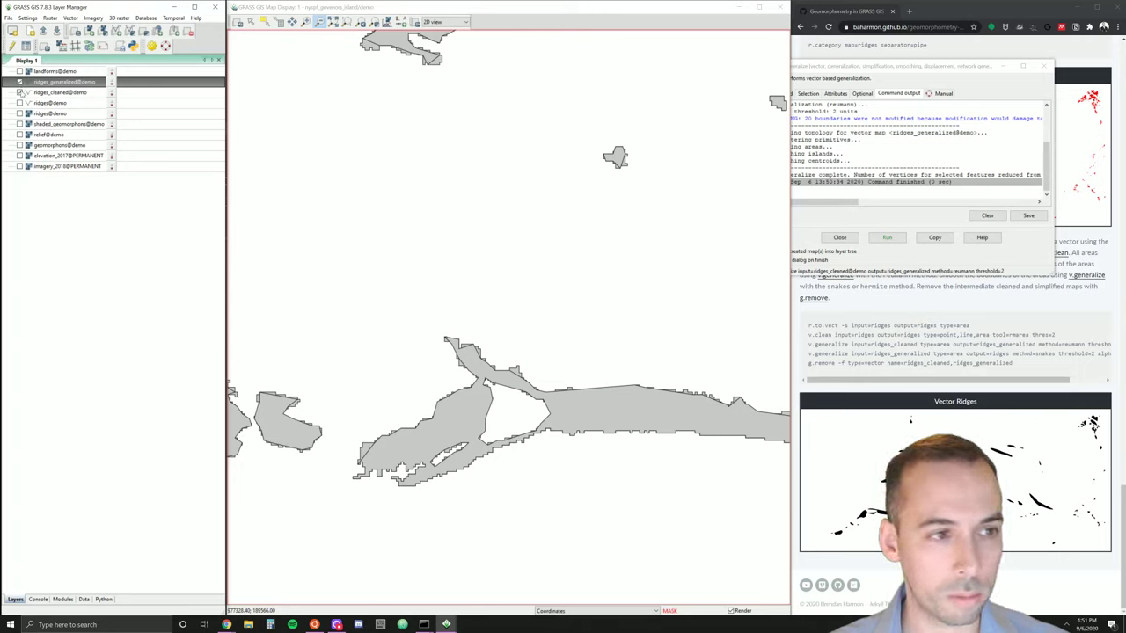
left_click(20, 81)
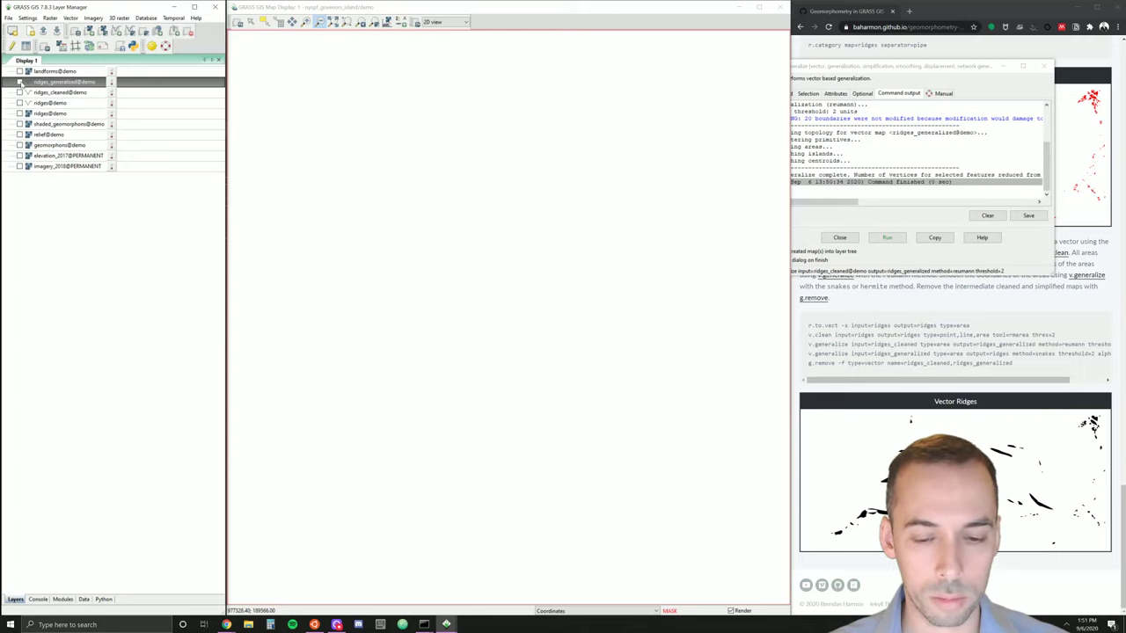
left_click(20, 83)
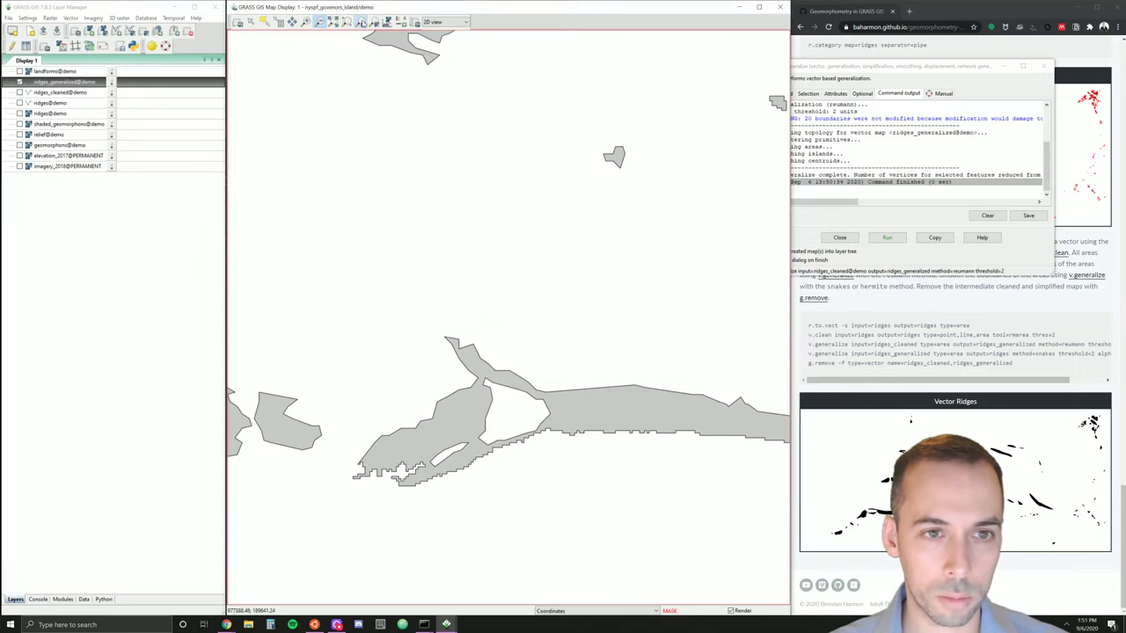
left_click(360, 21)
- Set up another v.generalize run with ridges_generalized as the input vector map and ridges as the output
left_click_drag(855, 81, 578, 88)
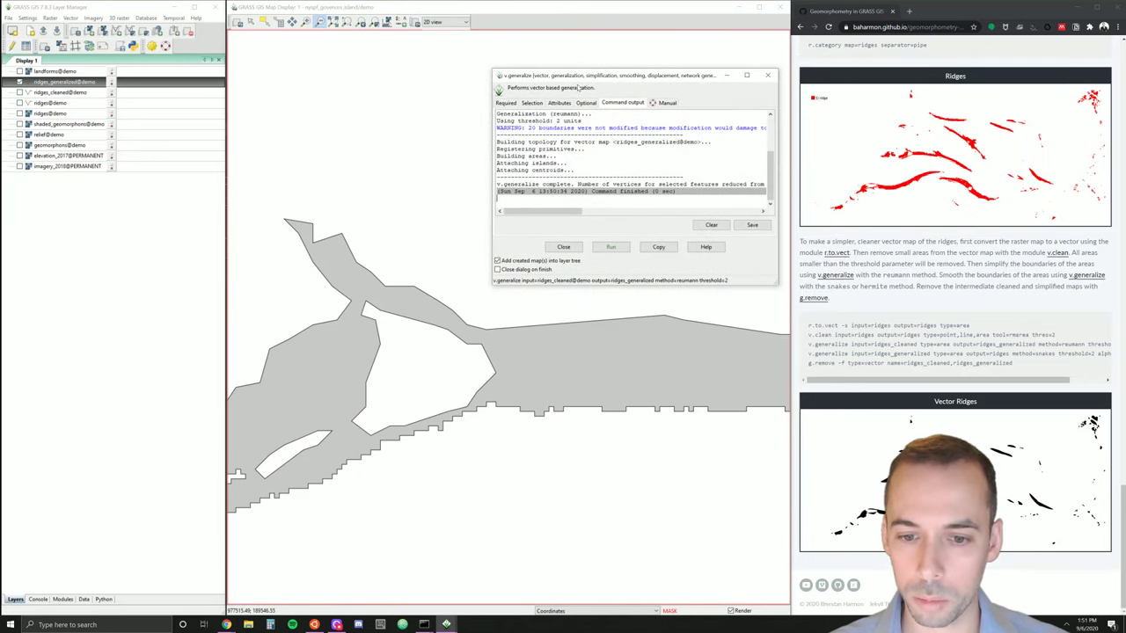
left_click(506, 102)
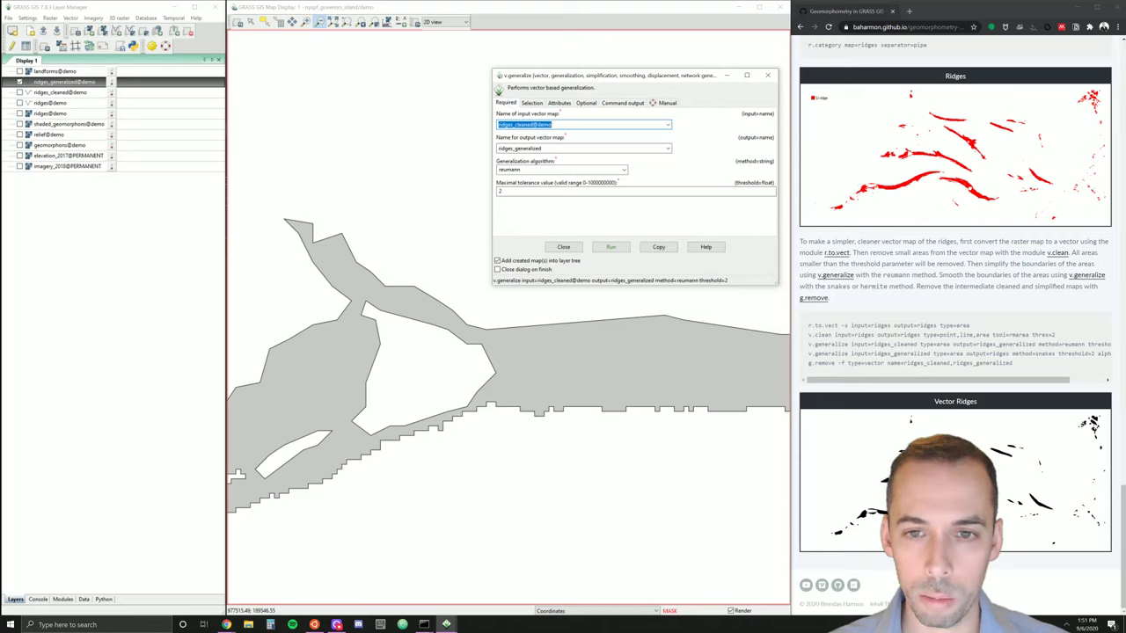
left_click(669, 125)
left_click(590, 108)
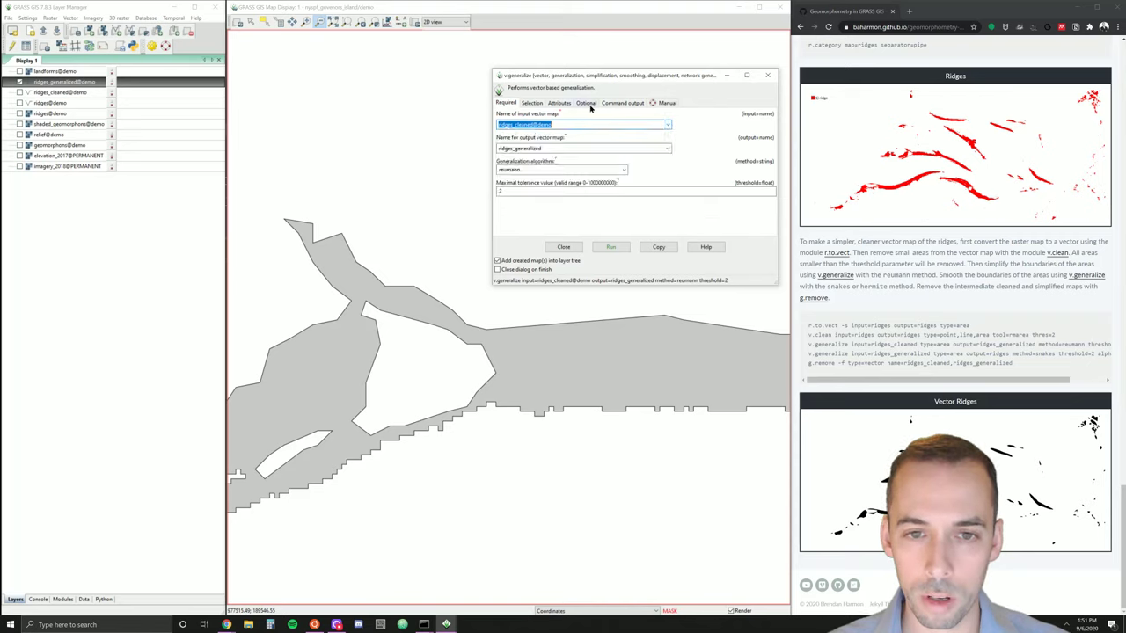
key("Tab")
key("ctrl+c")
key("BackSpace")
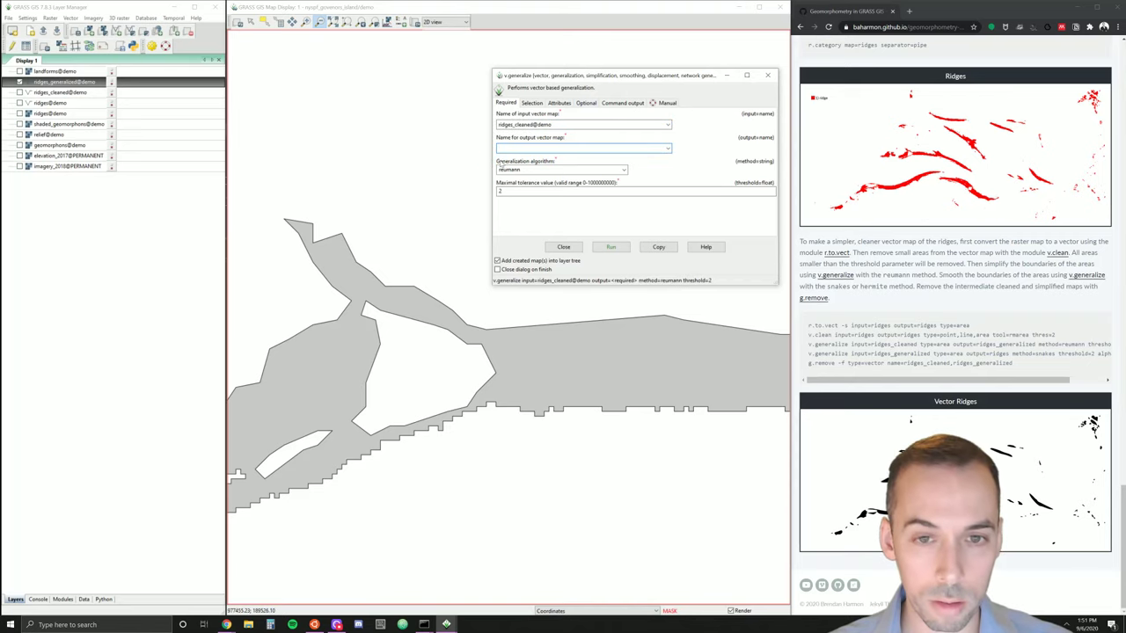
key("shift+Tab")
key("ctrl+v")
key("Tab")
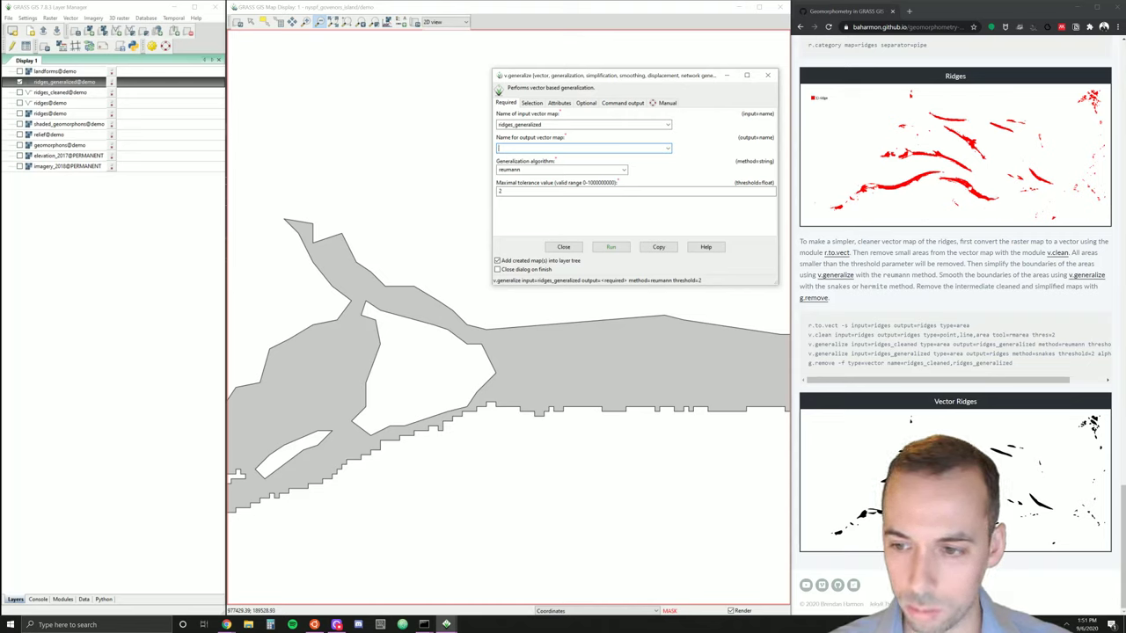
type("ridges")
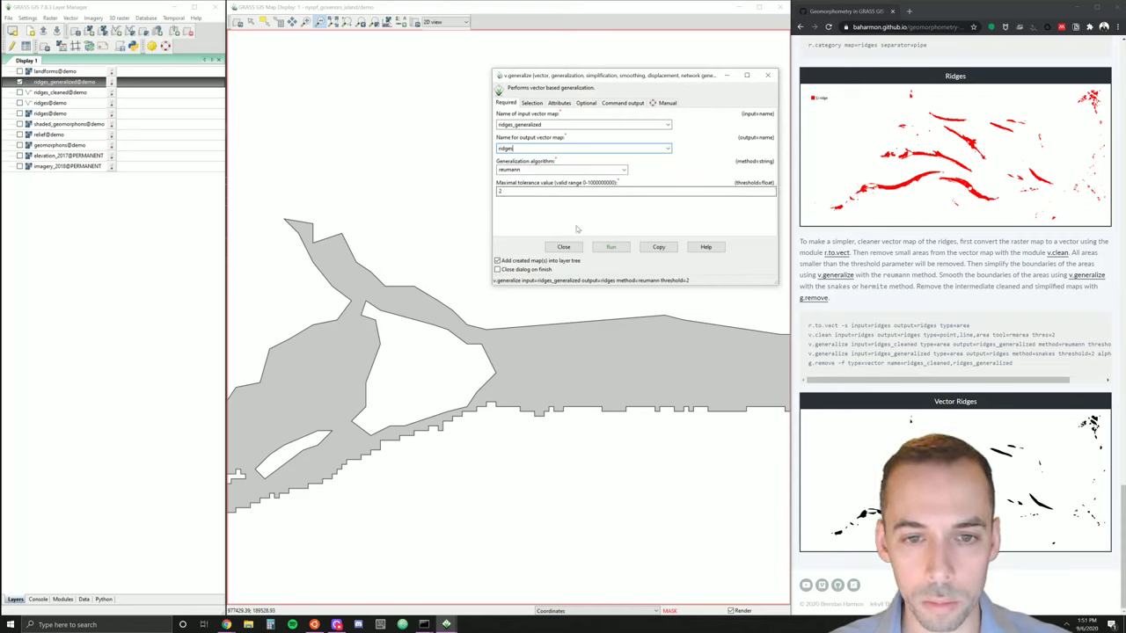
- Choose snakes as the generalization algorithm and check the tutorial's matching v.generalize command
left_click(563, 169)
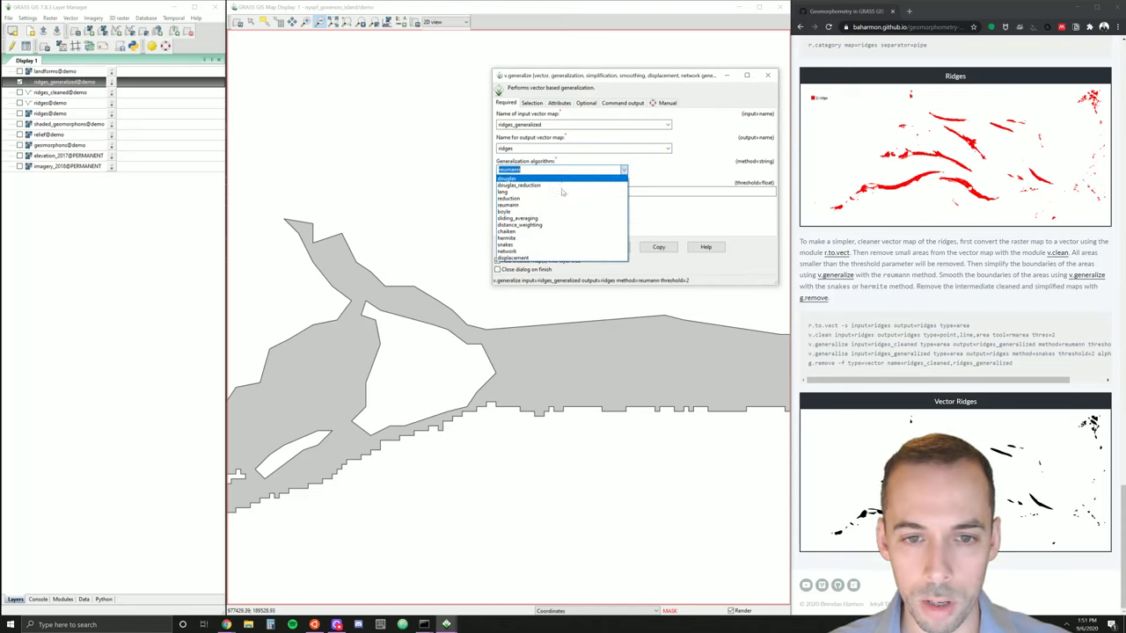
left_click(524, 244)
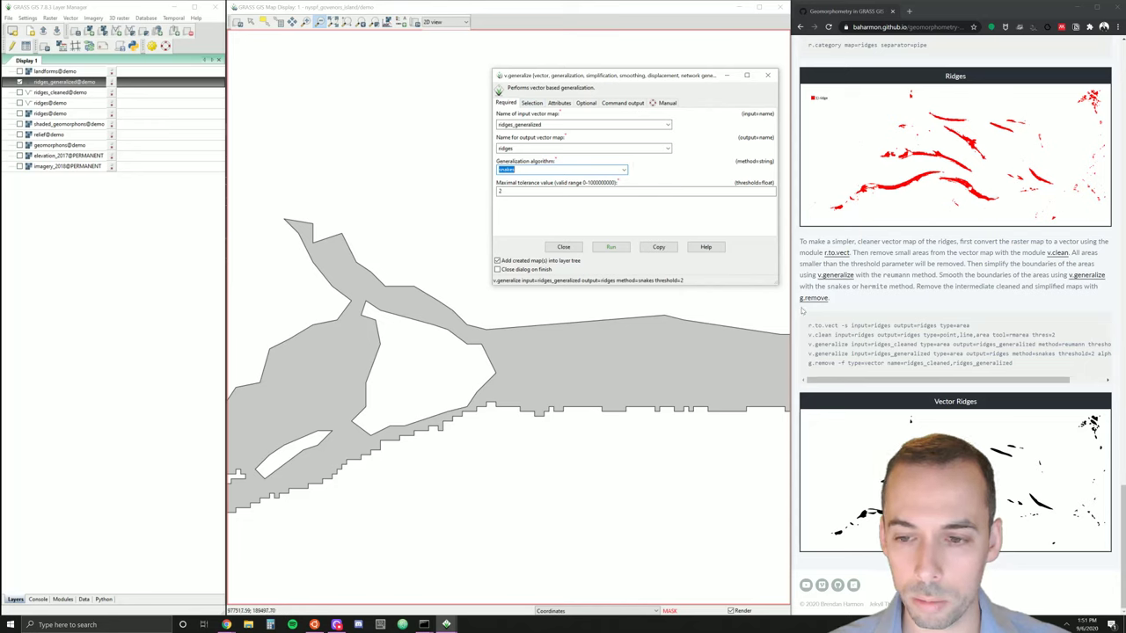
left_click_drag(921, 384, 946, 378)
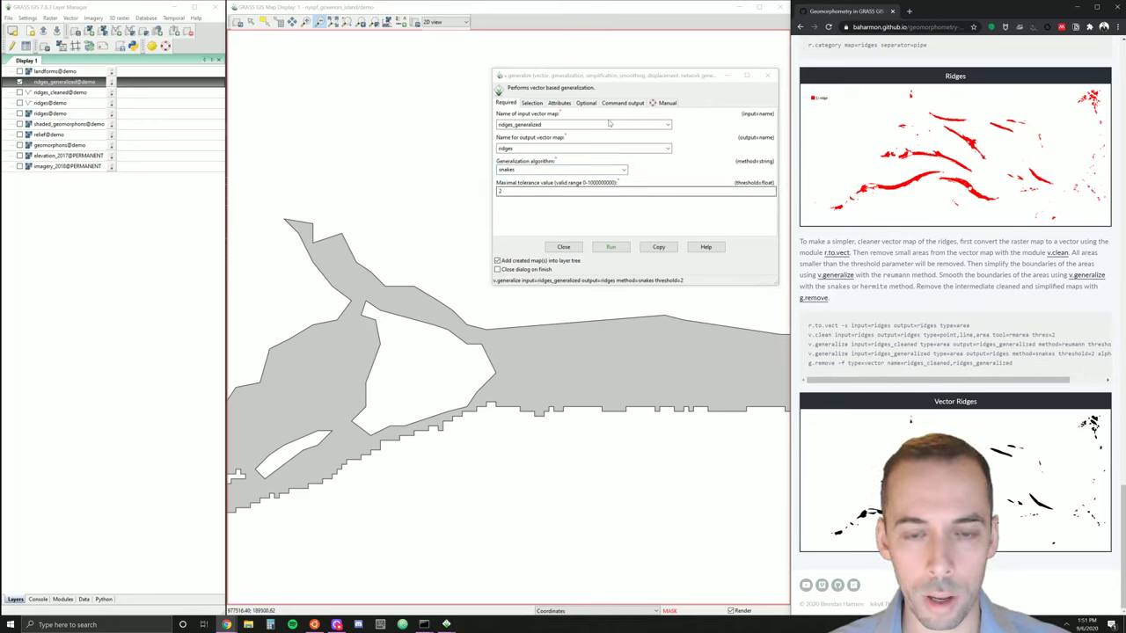
- Review the optional v.generalize settings, including the snakes alpha and beta parameters, against the tutorial's command
left_click(566, 105)
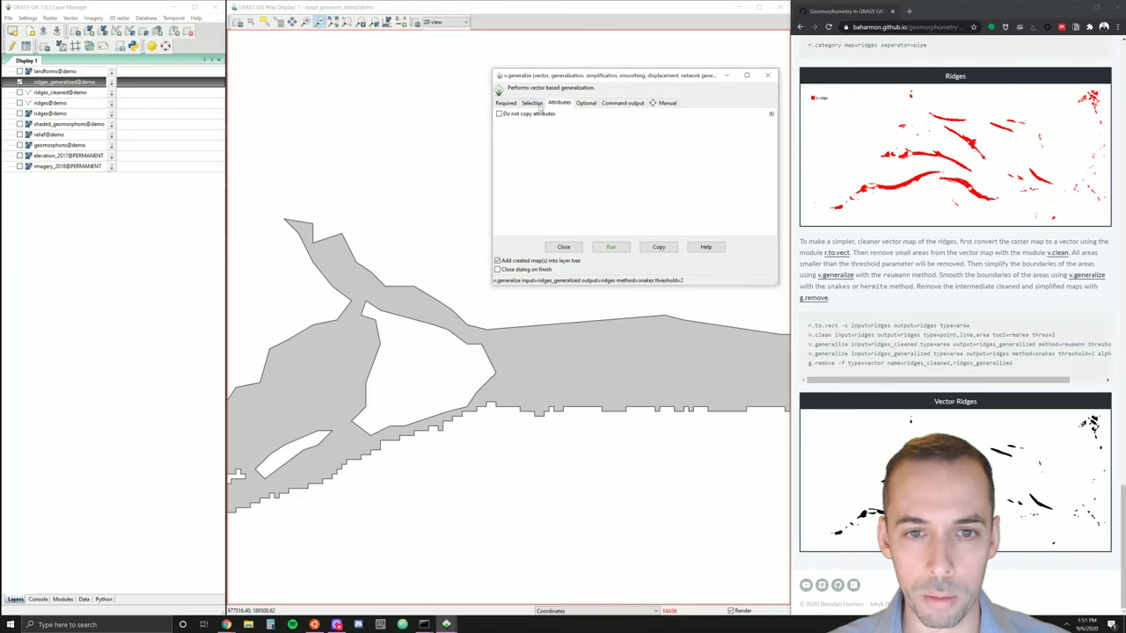
left_click(532, 103)
left_click(584, 103)
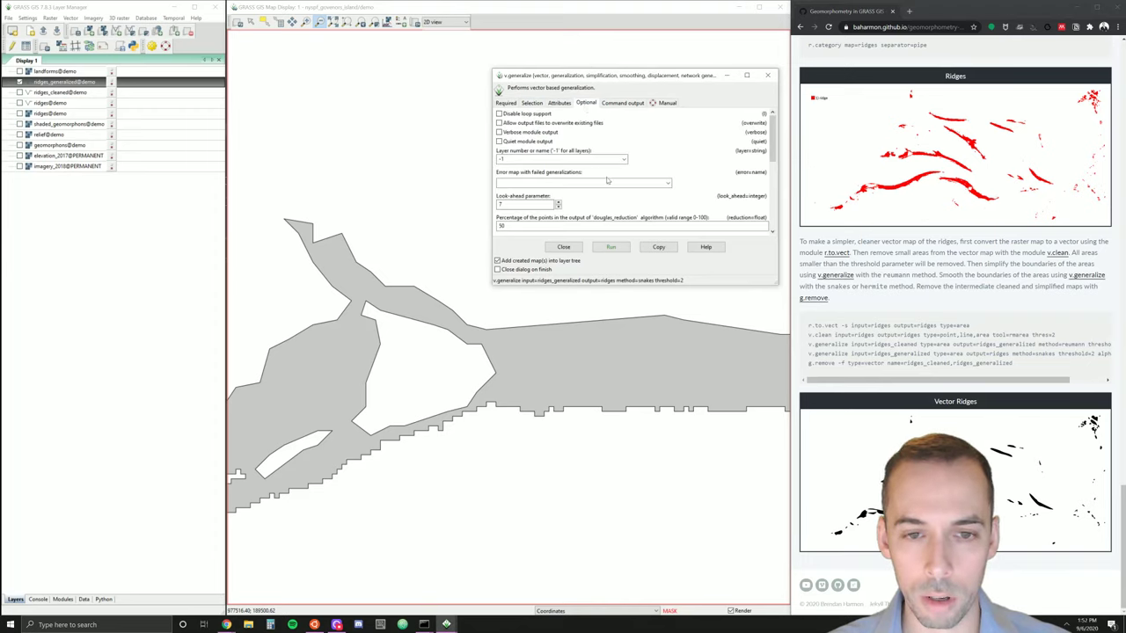
left_click_drag(772, 137, 772, 212)
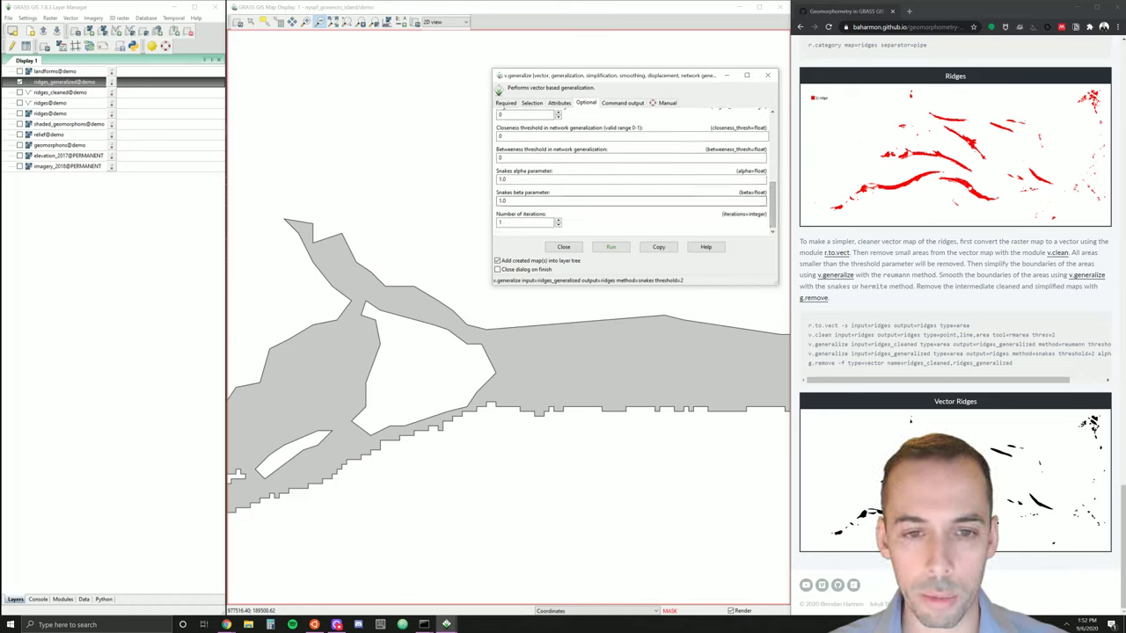
left_click_drag(862, 380, 711, 369)
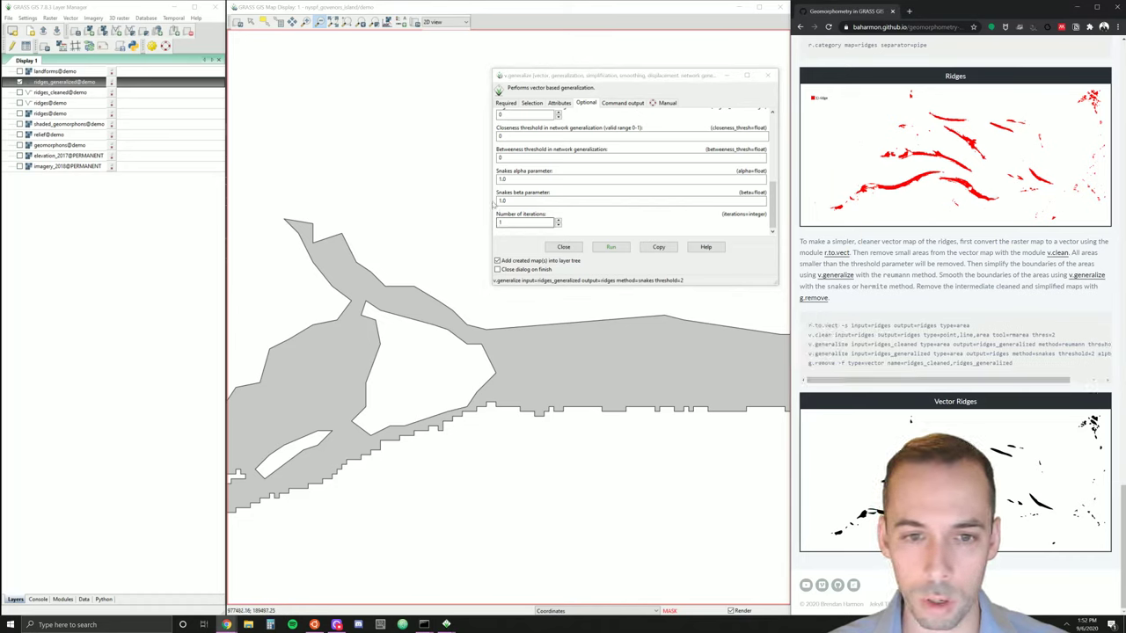
left_click(527, 200)
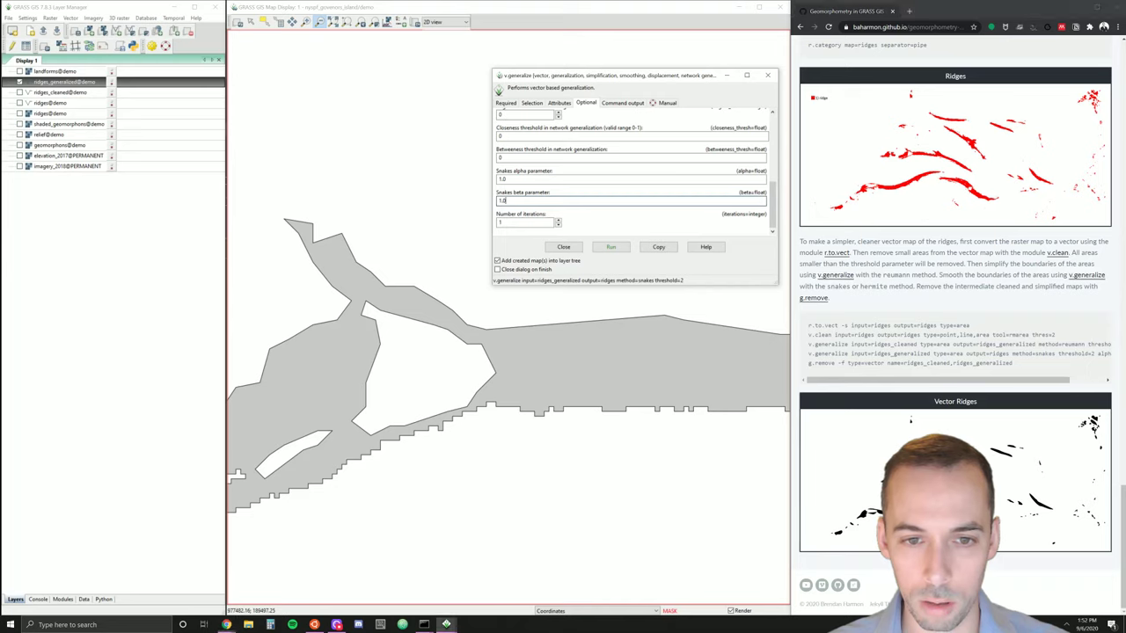
left_click(610, 248)
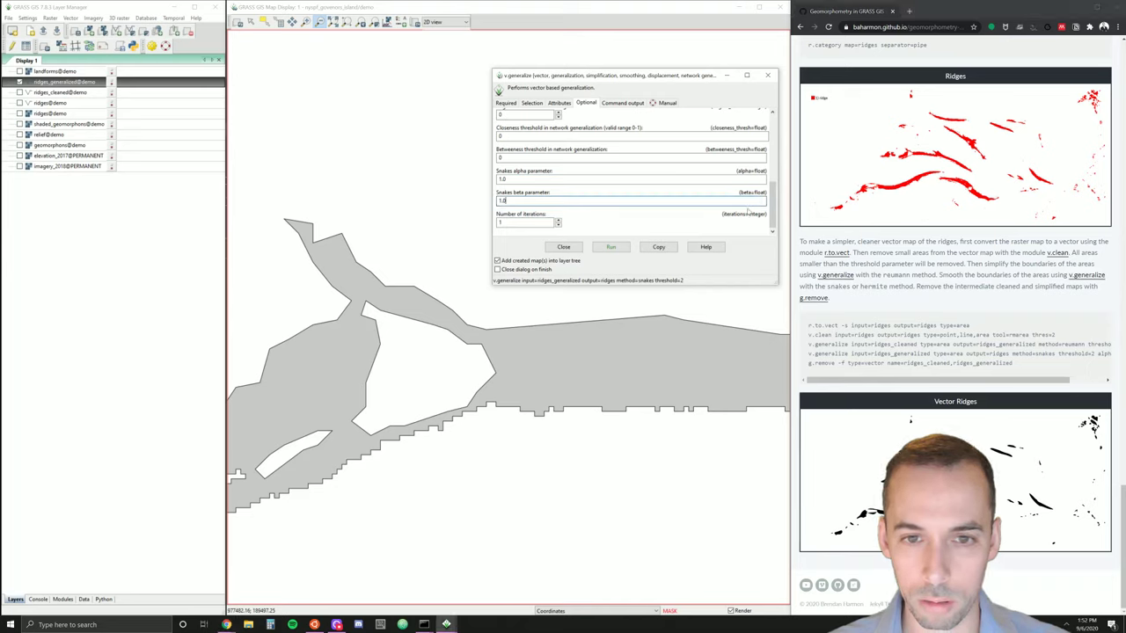
left_click_drag(531, 183, 675, 177)
left_click(584, 102)
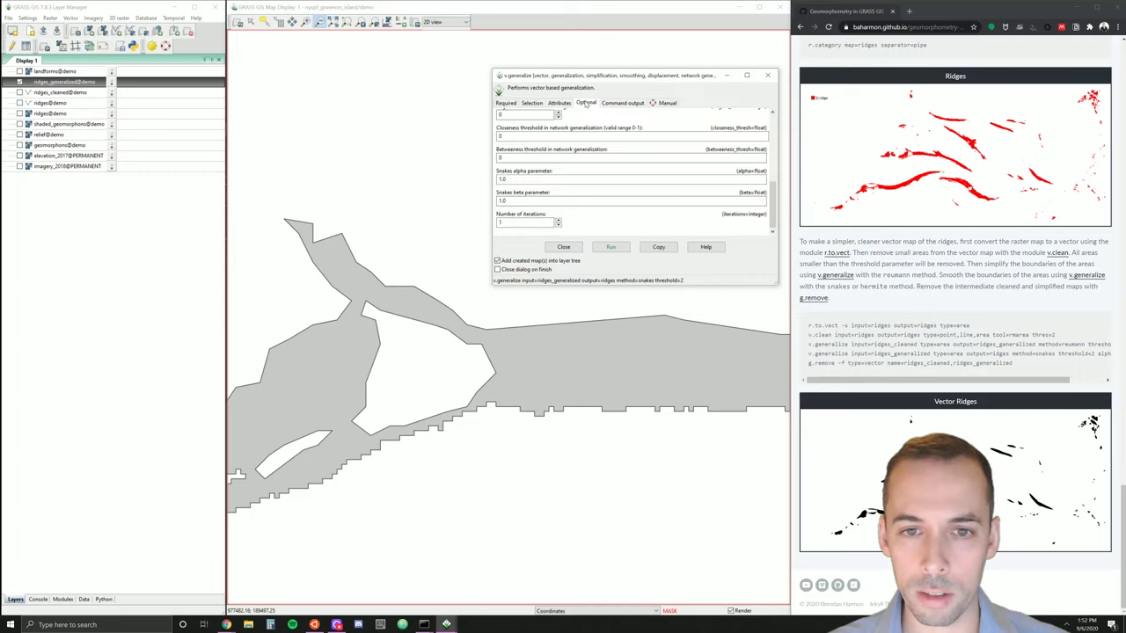
scroll(773, 202, "down", 10)
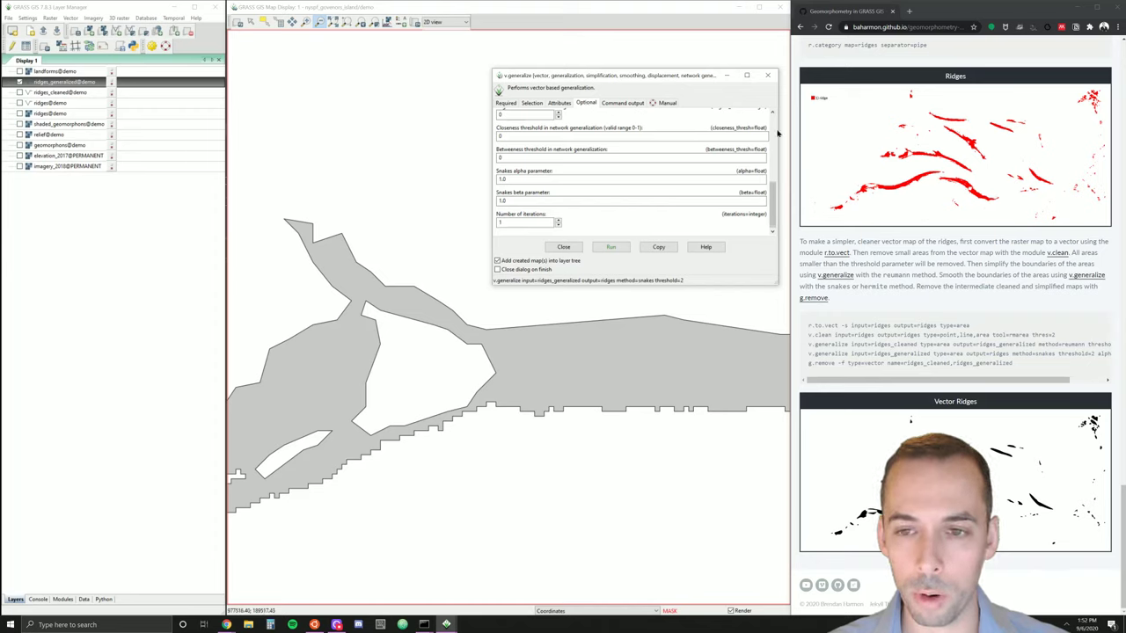
left_click_drag(774, 204, 772, 132)
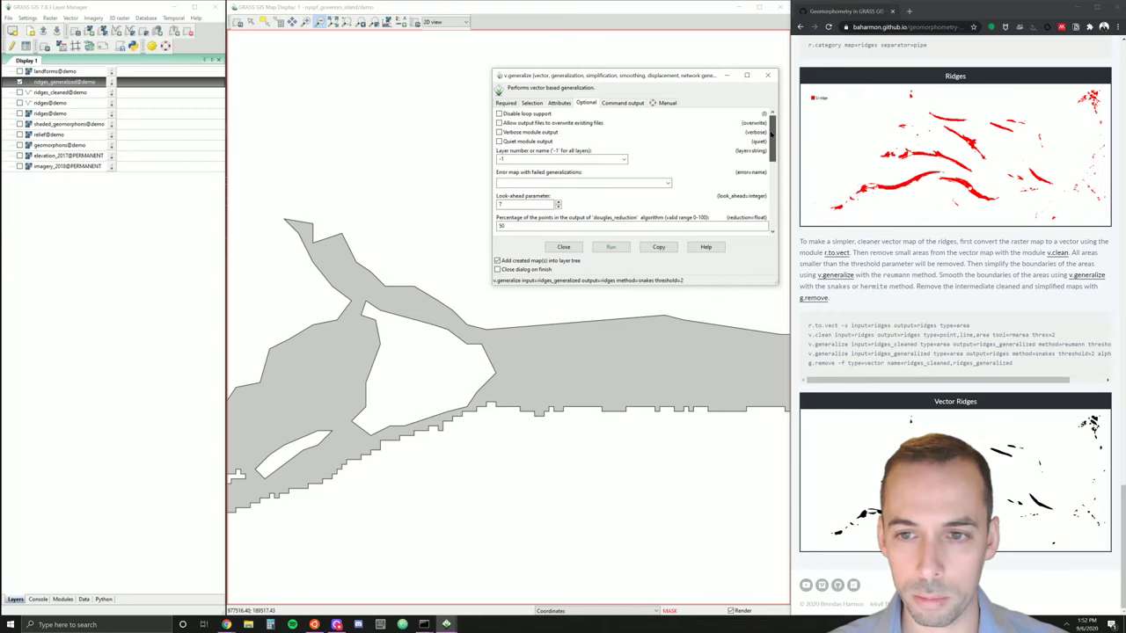
- Allow output files to overwrite existing ones and run the snakes generalization of ridges_generalized into ridges
left_click(528, 125)
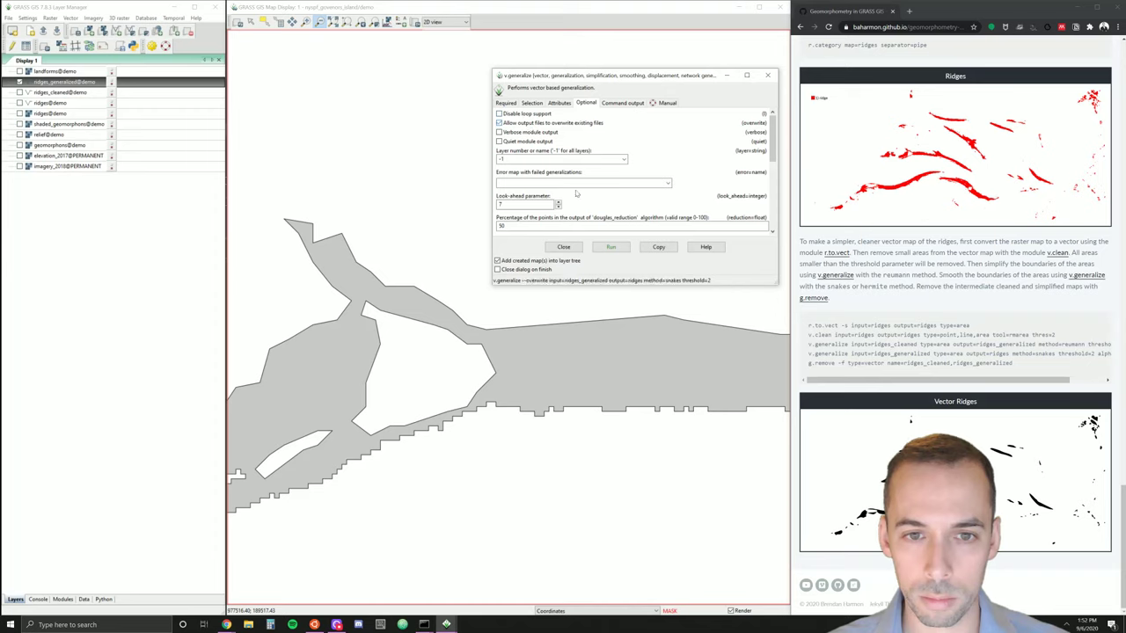
left_click(607, 247)
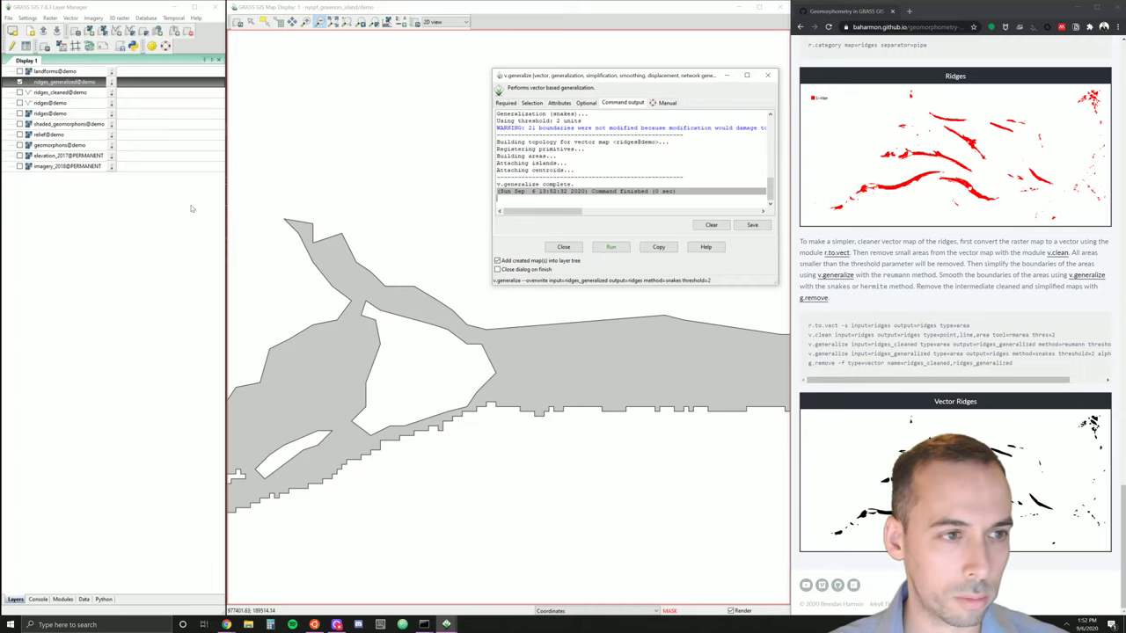
- Hide the ridges_generalized layer, show the smoothed ridges vector layer, and fit the map display to its full extent
left_click(21, 81)
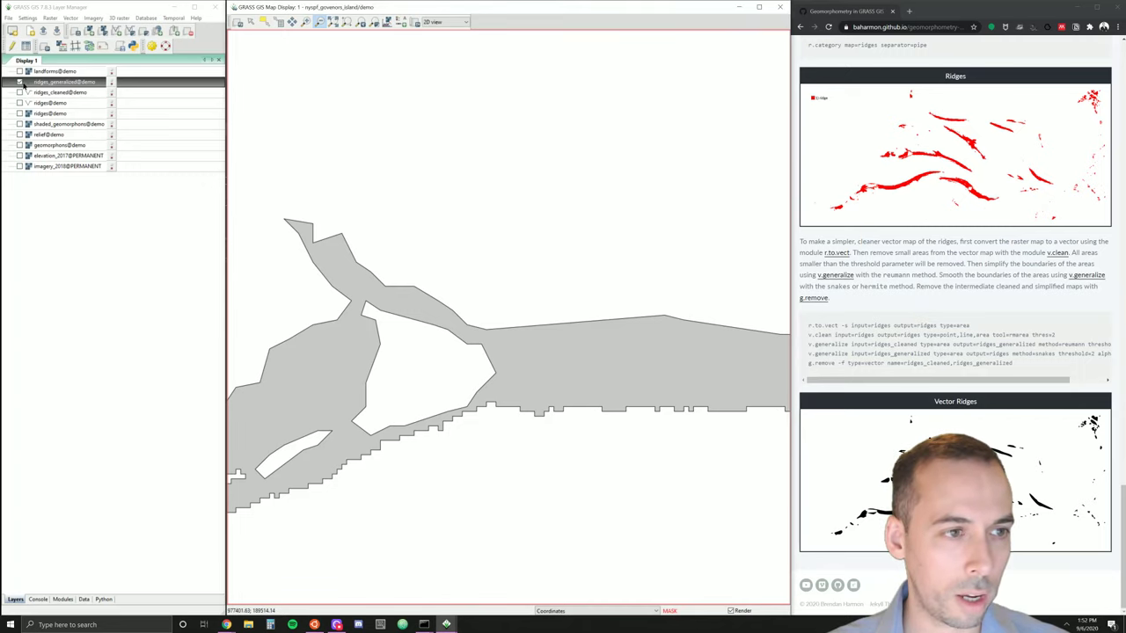
left_click(19, 103)
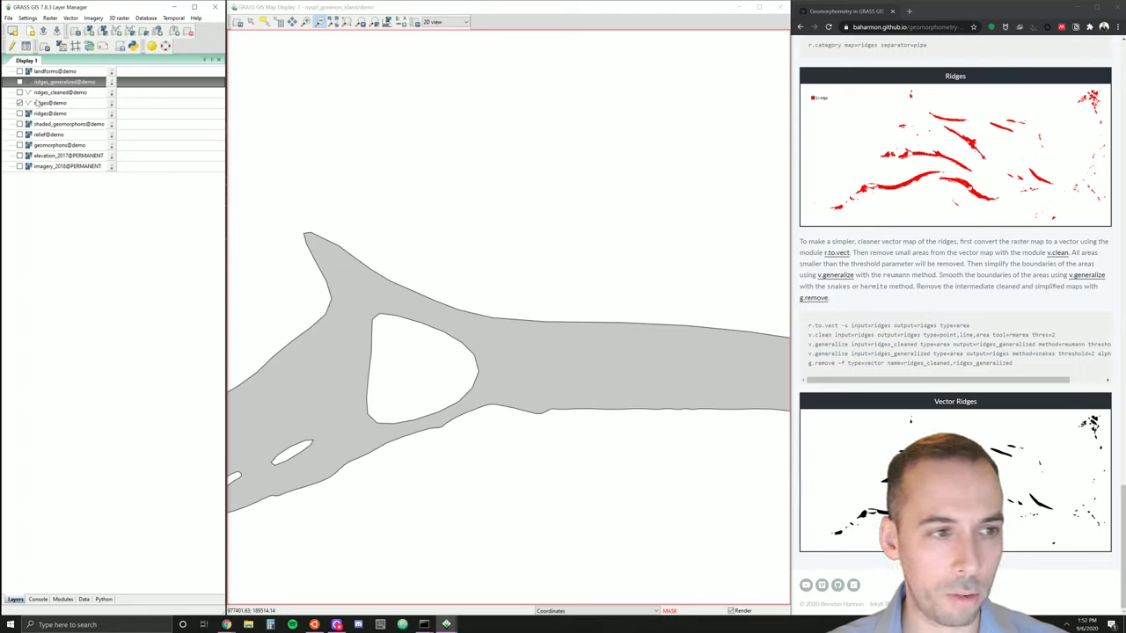
right_click(38, 102)
left_click(85, 159)
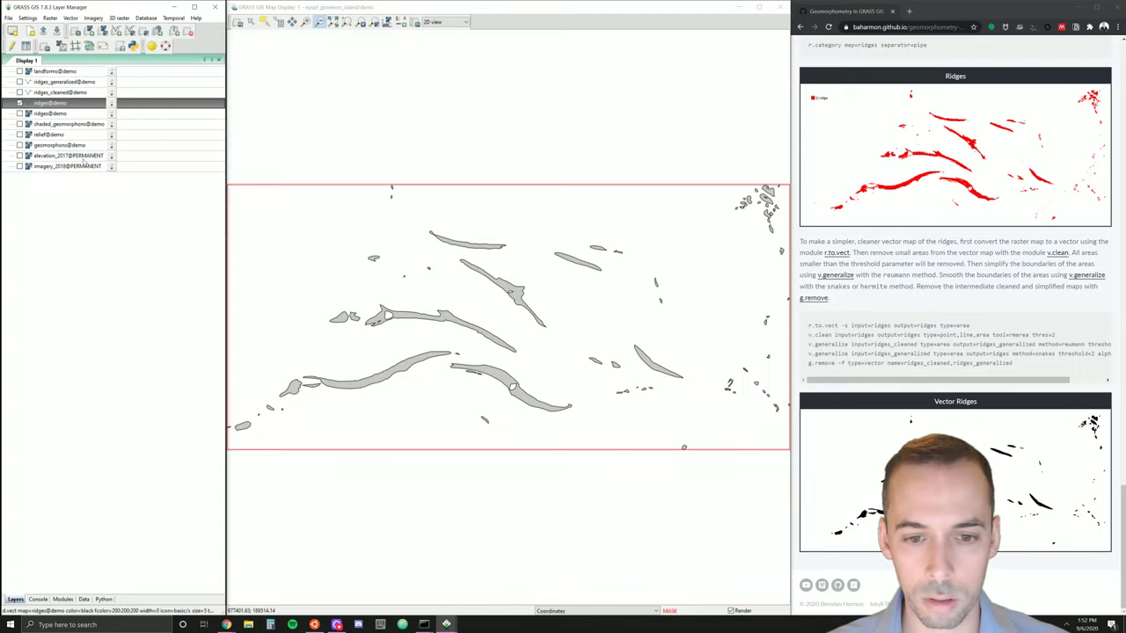
- Style the ridges vector layer with a black area fill and a transparent feature color, and apply the display settings
double_click(51, 106)
left_click_drag(144, 227, 182, 53)
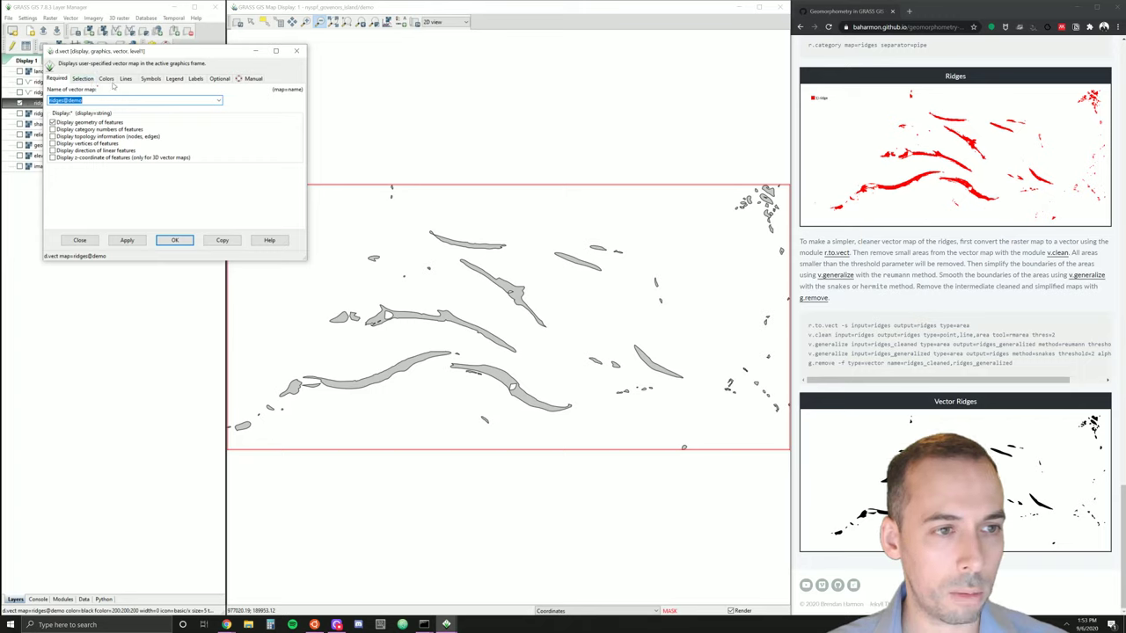
left_click(108, 81)
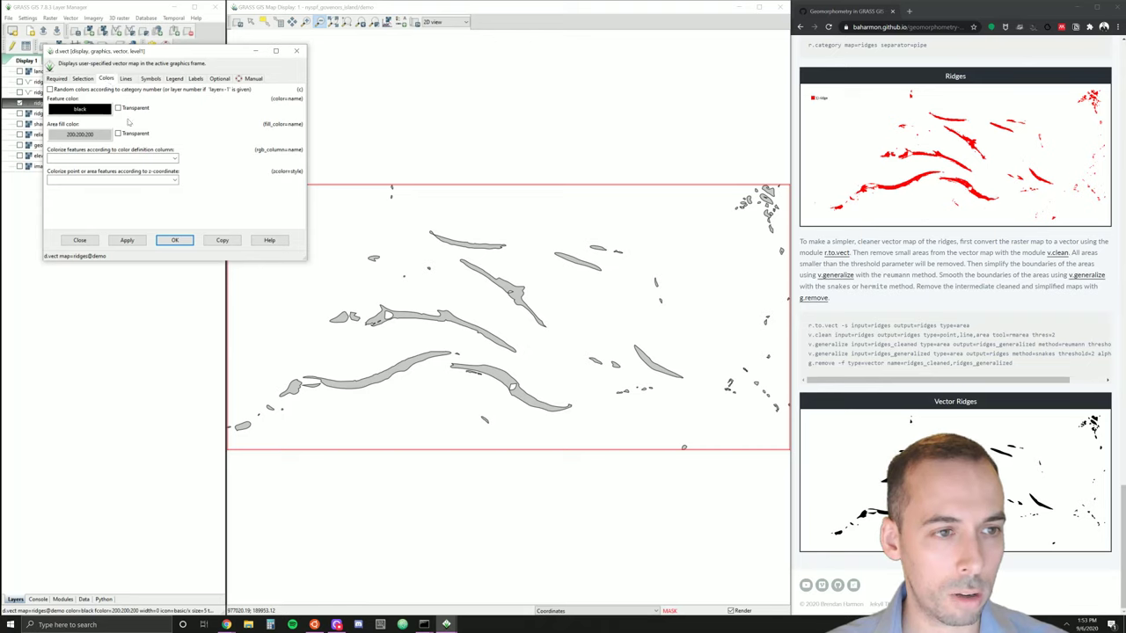
left_click(98, 135)
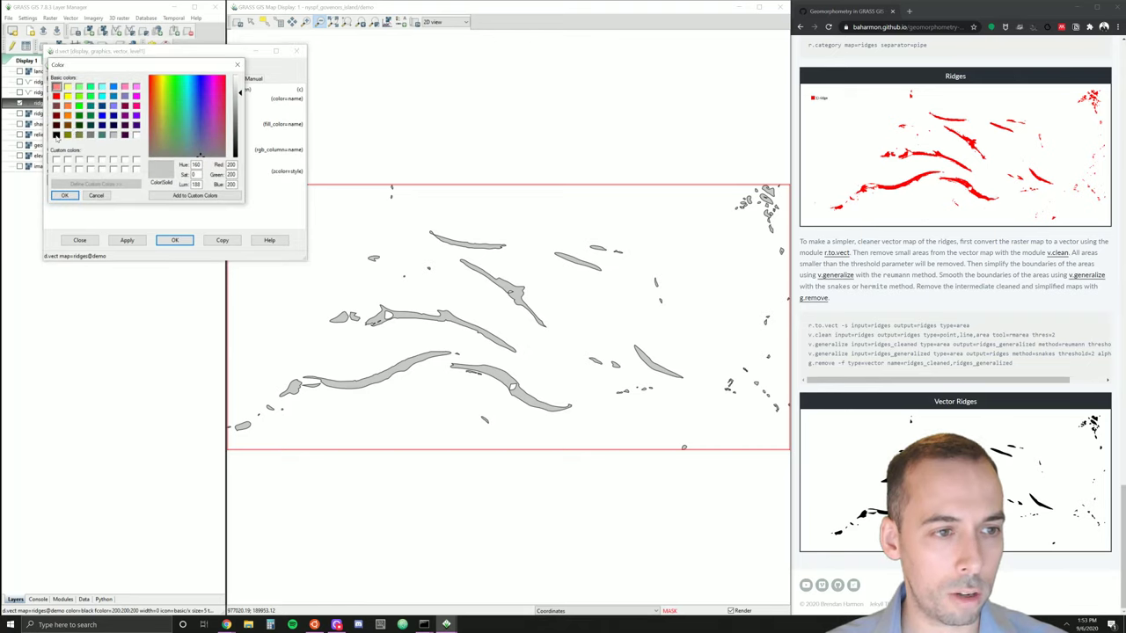
left_click(55, 134)
left_click(64, 196)
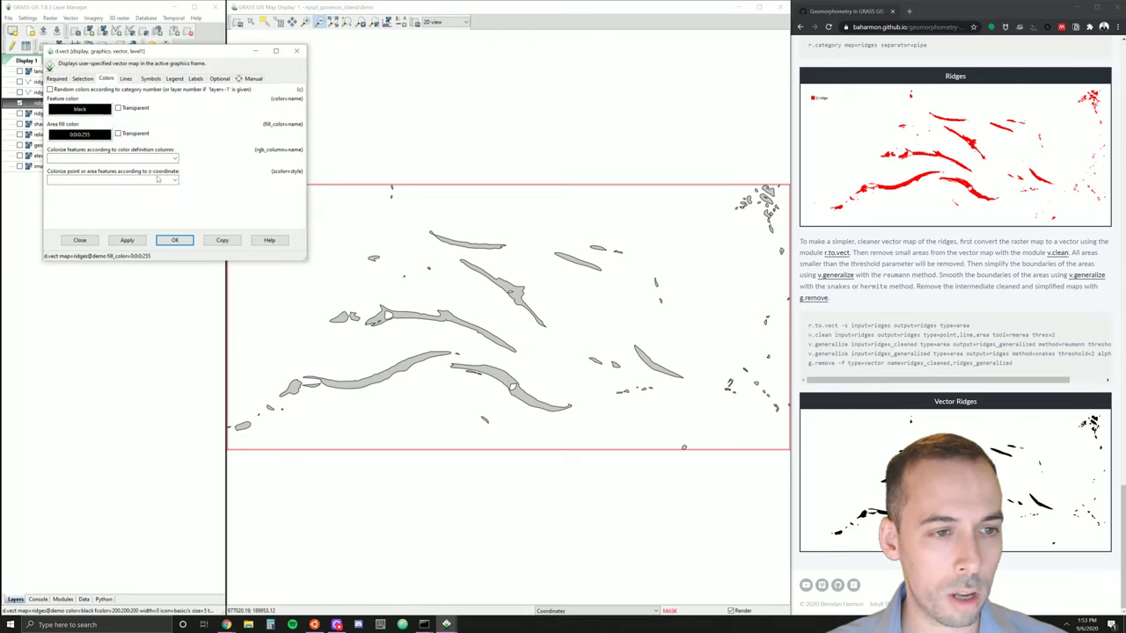
left_click(130, 108)
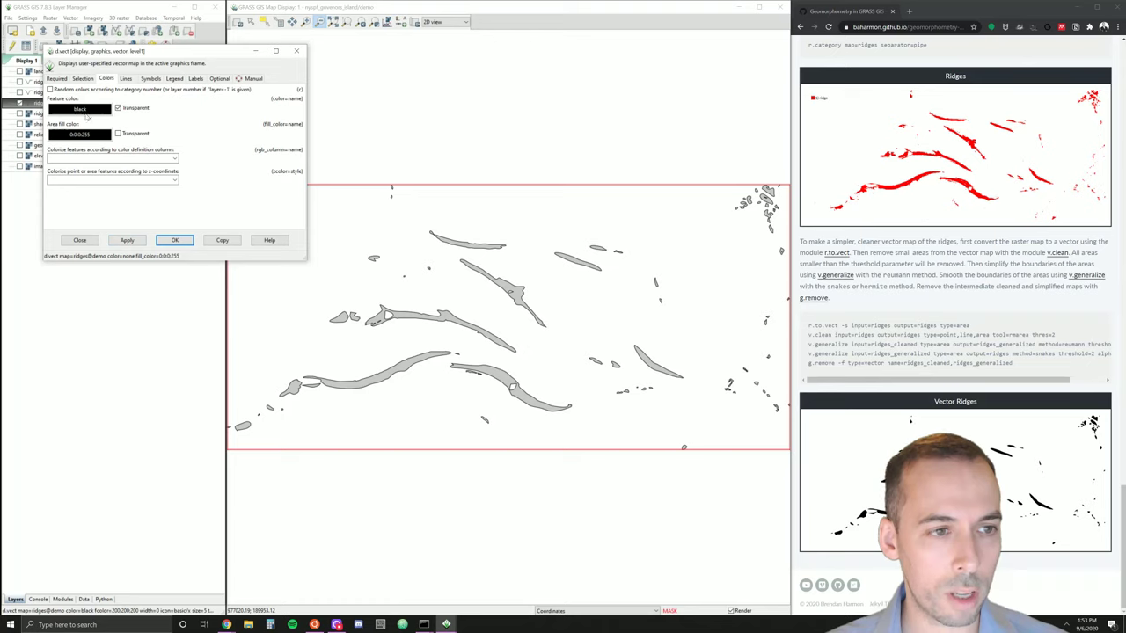
left_click(127, 244)
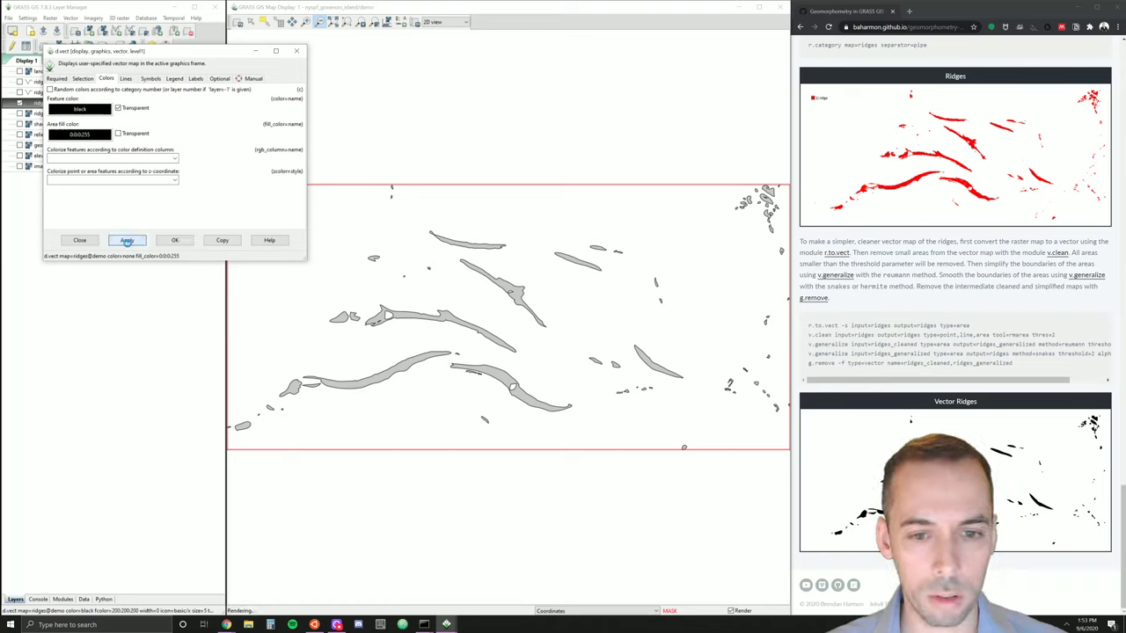
left_click(175, 240)
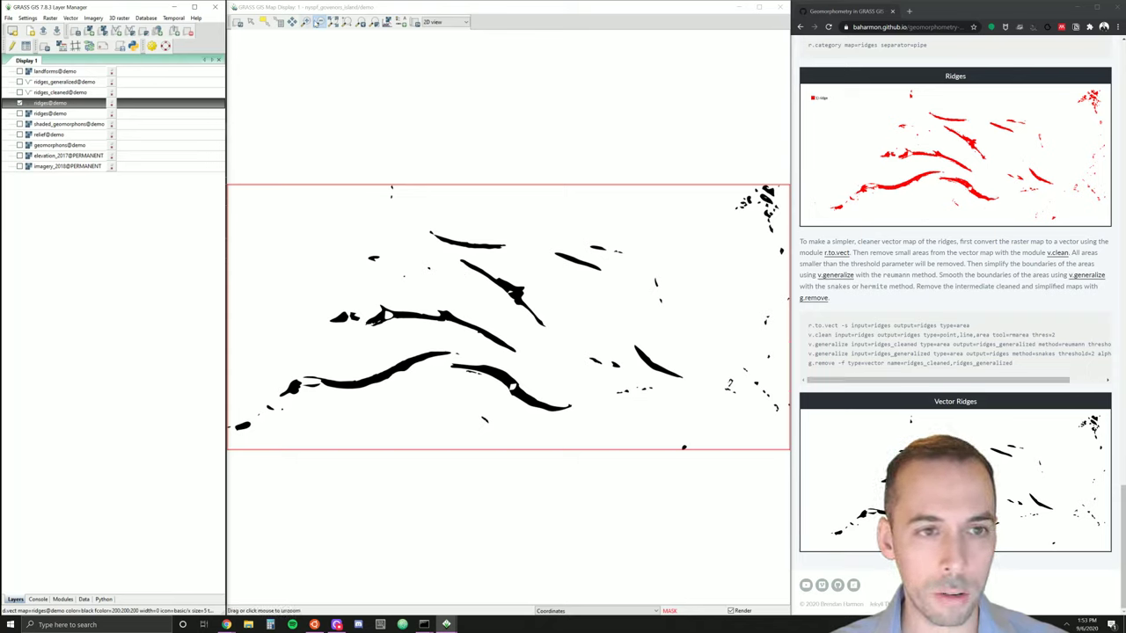
- Examine the smoothed outlines of the two small ridge areas west of the ridge fork up close
left_click(305, 24)
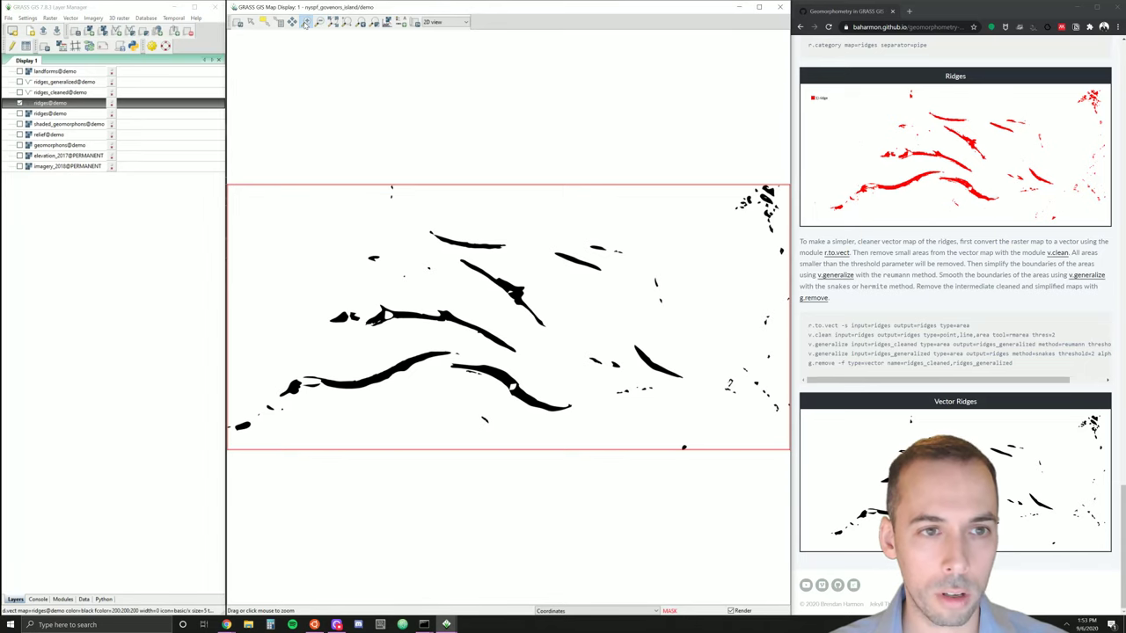
left_click_drag(318, 298, 402, 344)
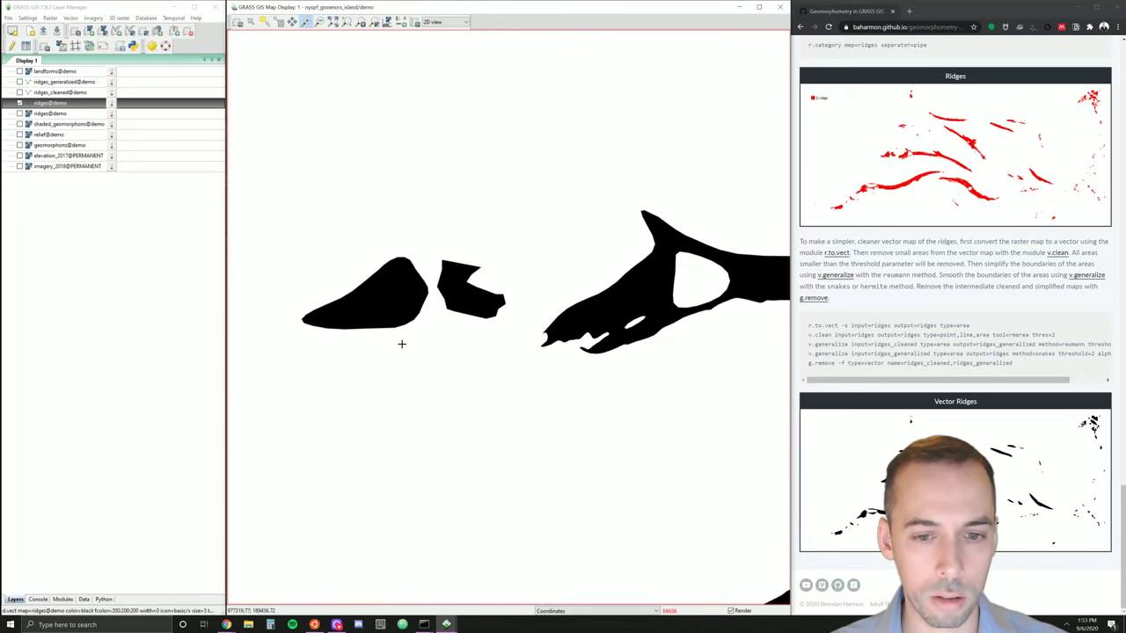
left_click_drag(338, 226, 519, 375)
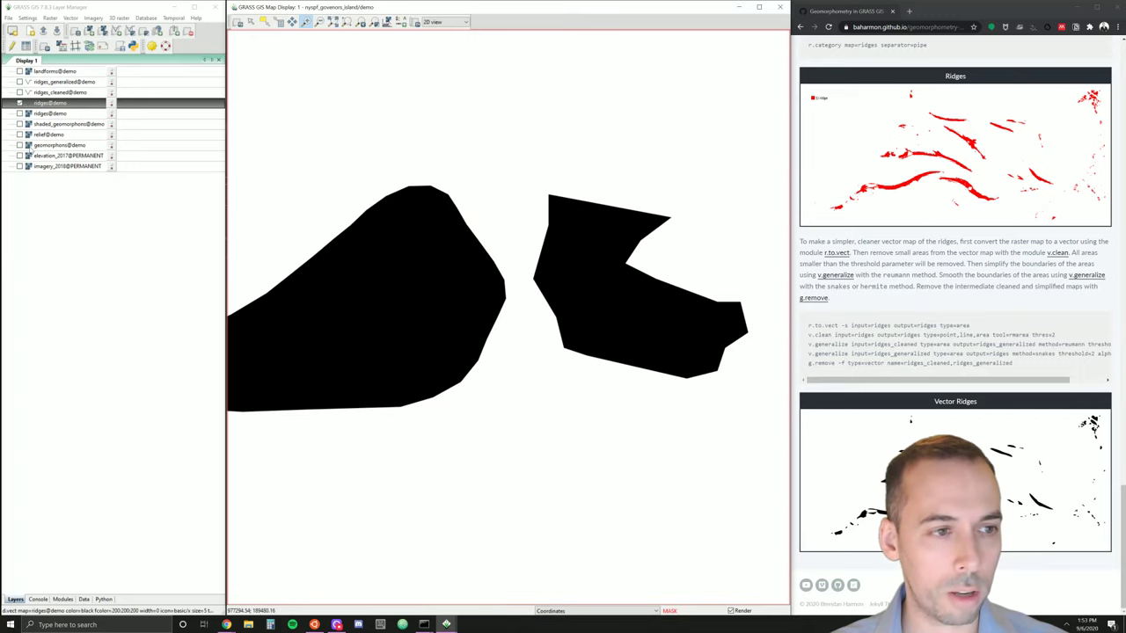